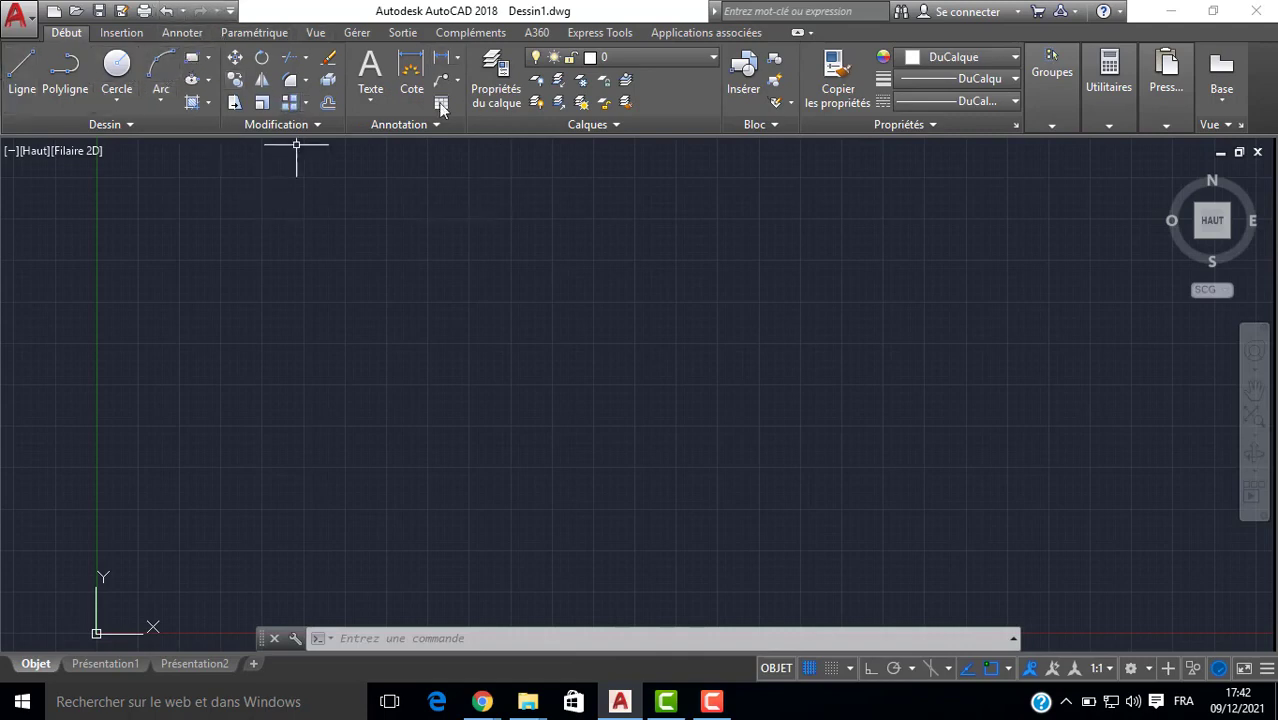
Try out the Modélisation 3D and CLASSIC workspaces before returning to Dessin et annotation.
click(1153, 672)
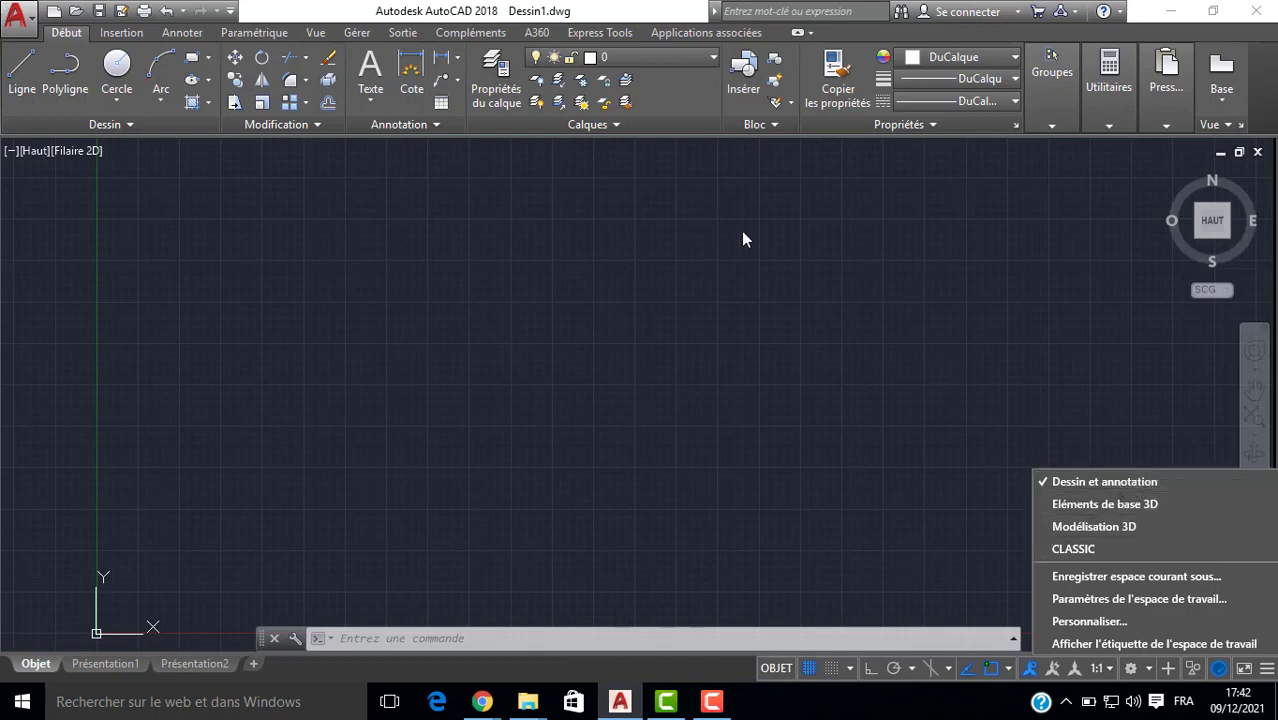
click(1094, 526)
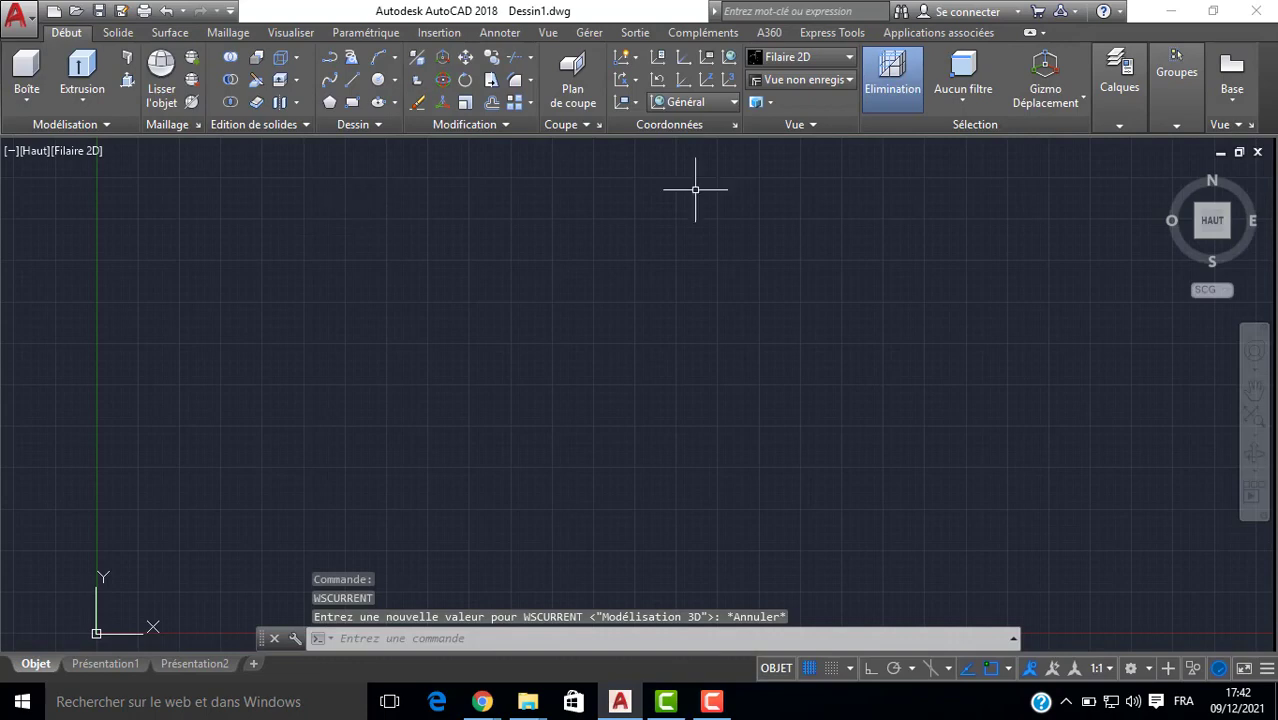
click(1144, 672)
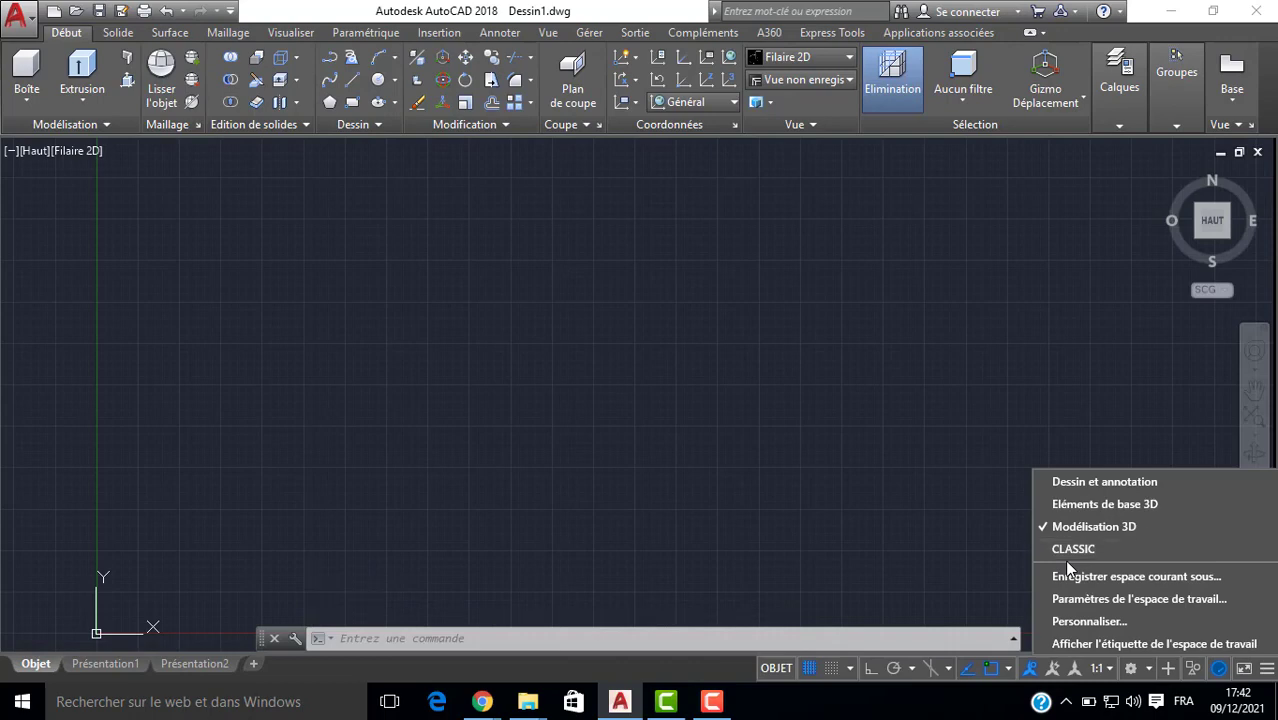
click(1038, 551)
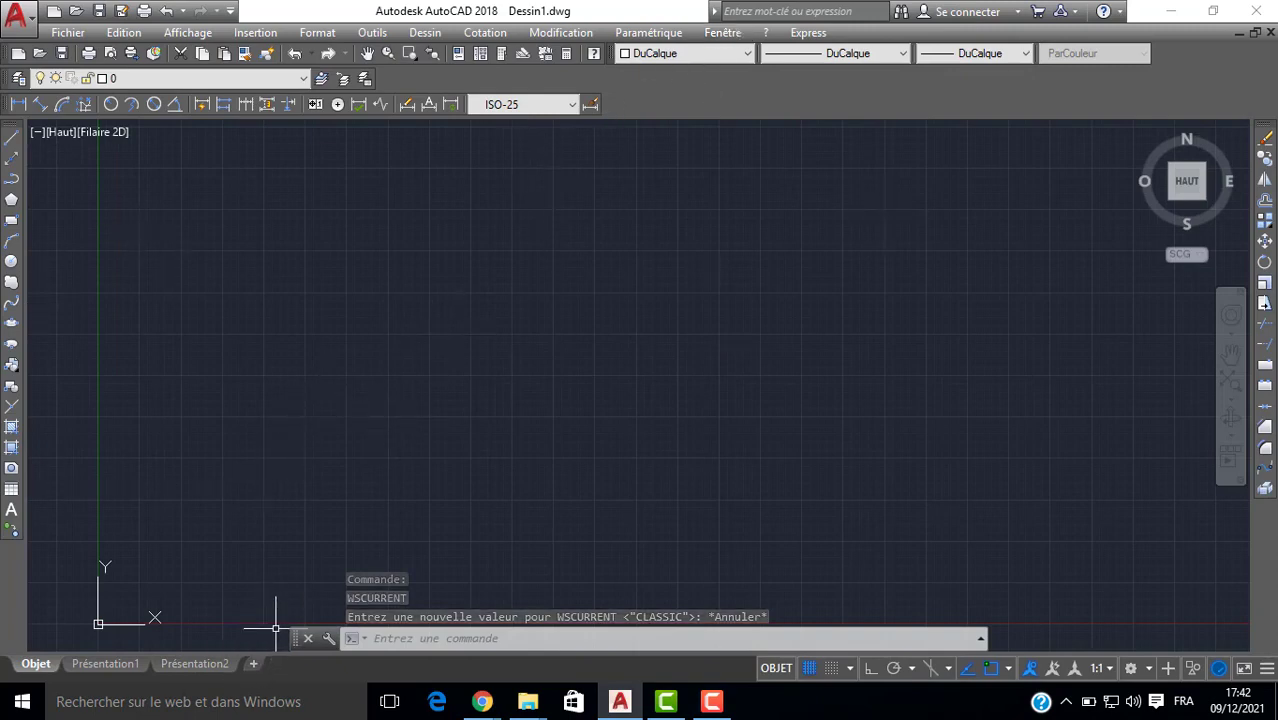
drag(295, 638, 284, 672)
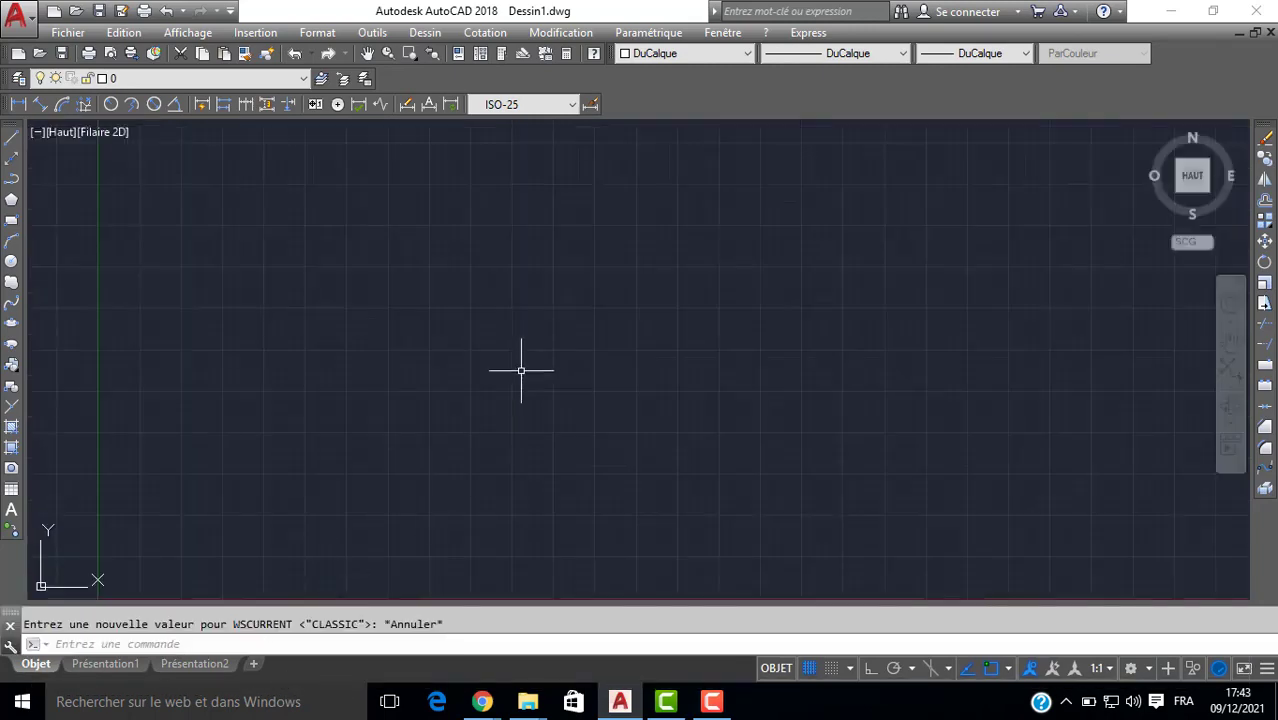
click(1133, 670)
click(1098, 488)
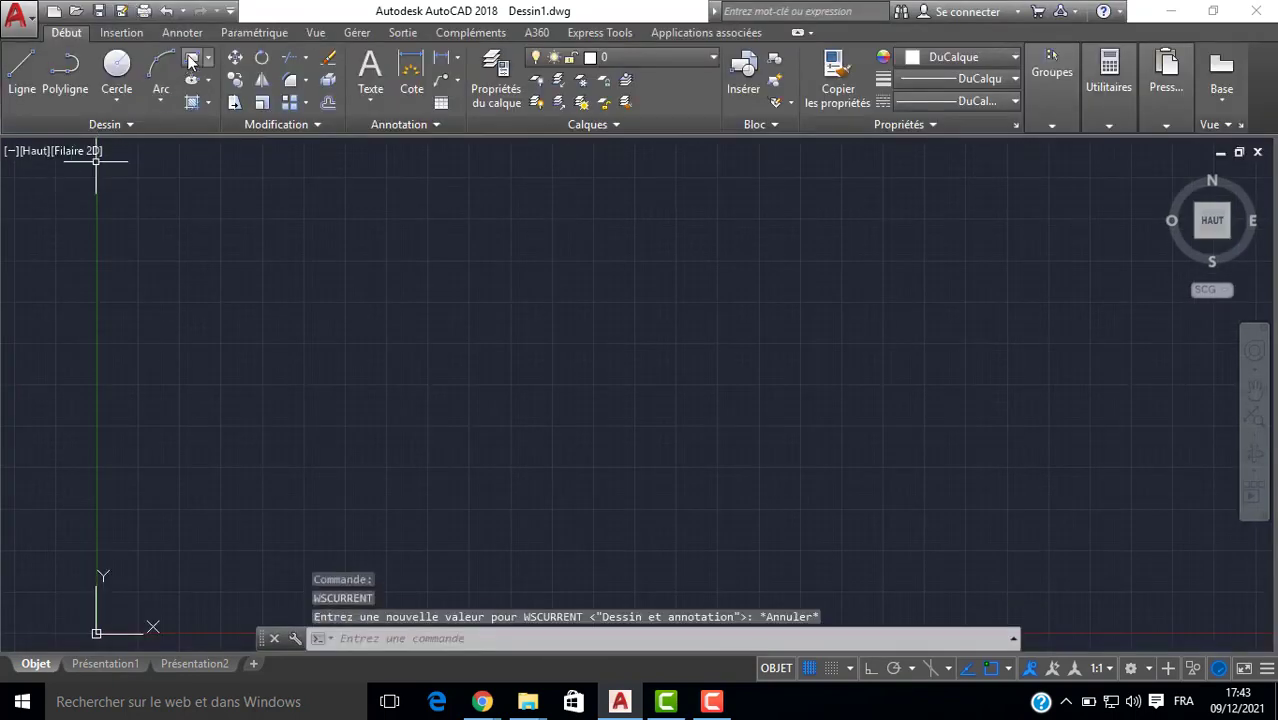
Draw a five-sided polygon inscribed in a circle, with Ortho on and one vertex pointing straight up along Y.
click(192, 58)
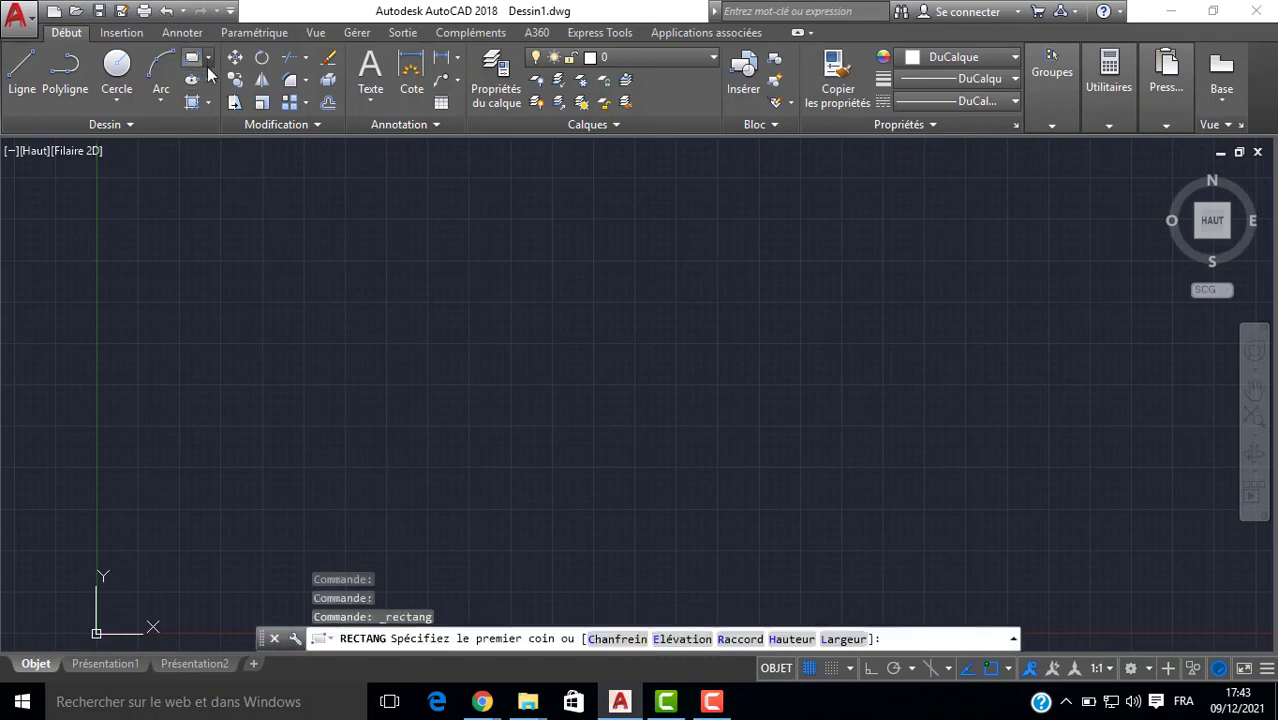
click(208, 60)
click(250, 130)
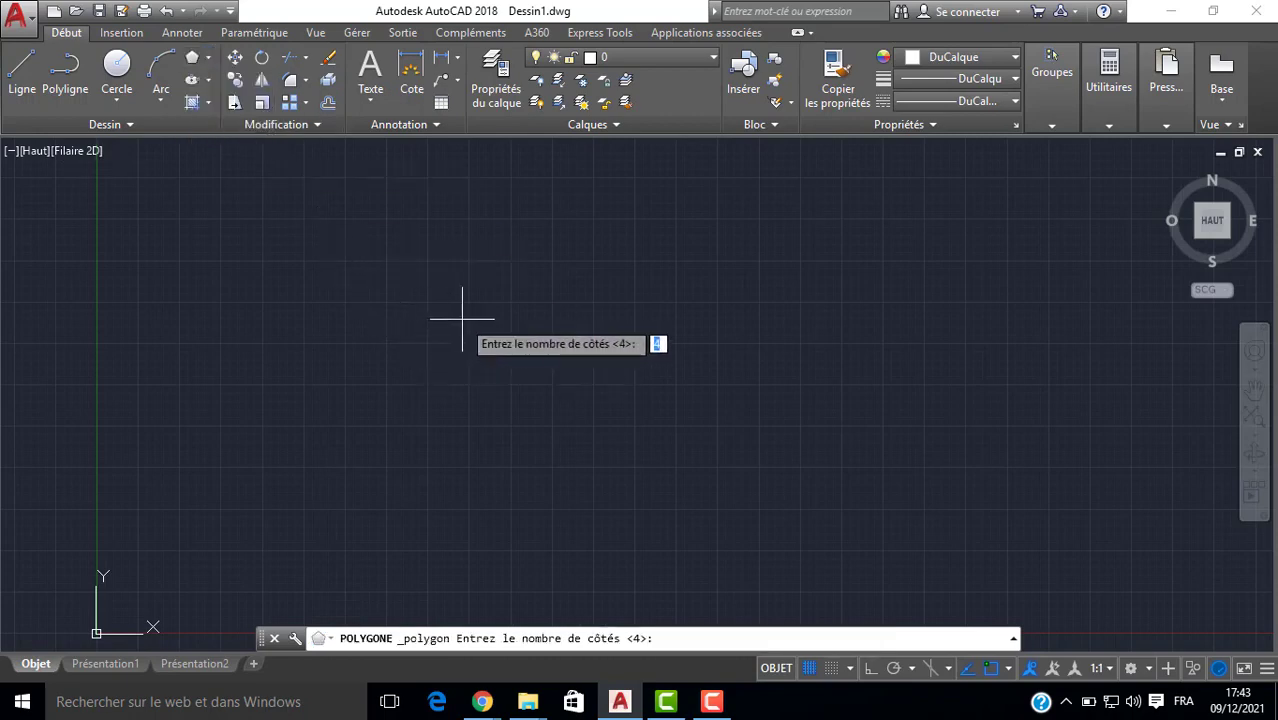
key(Return)
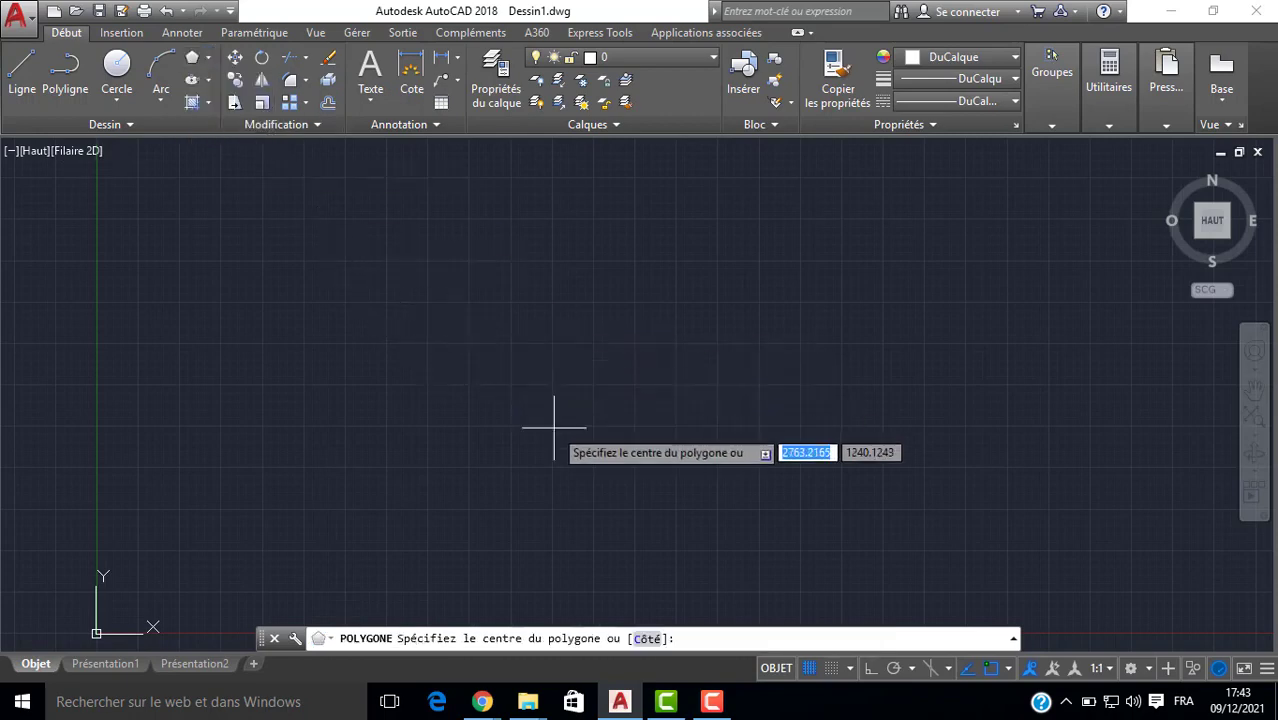
click(552, 395)
key(Return)
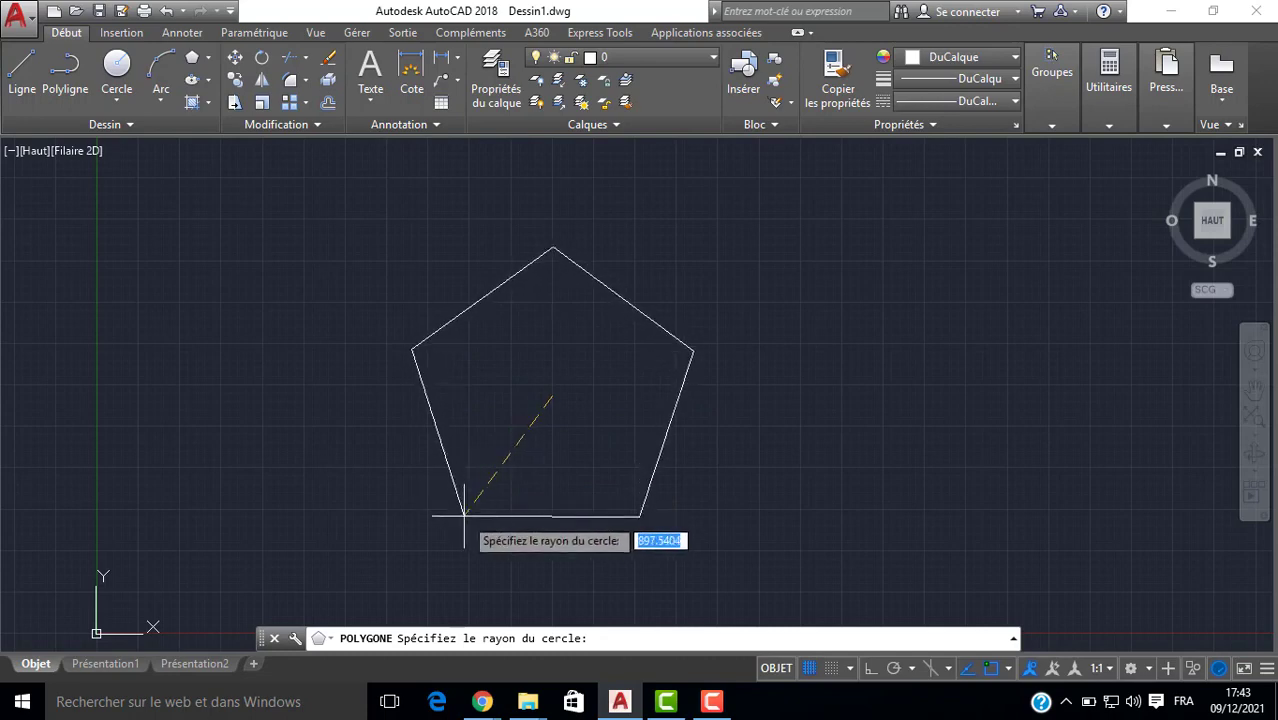
key(F8)
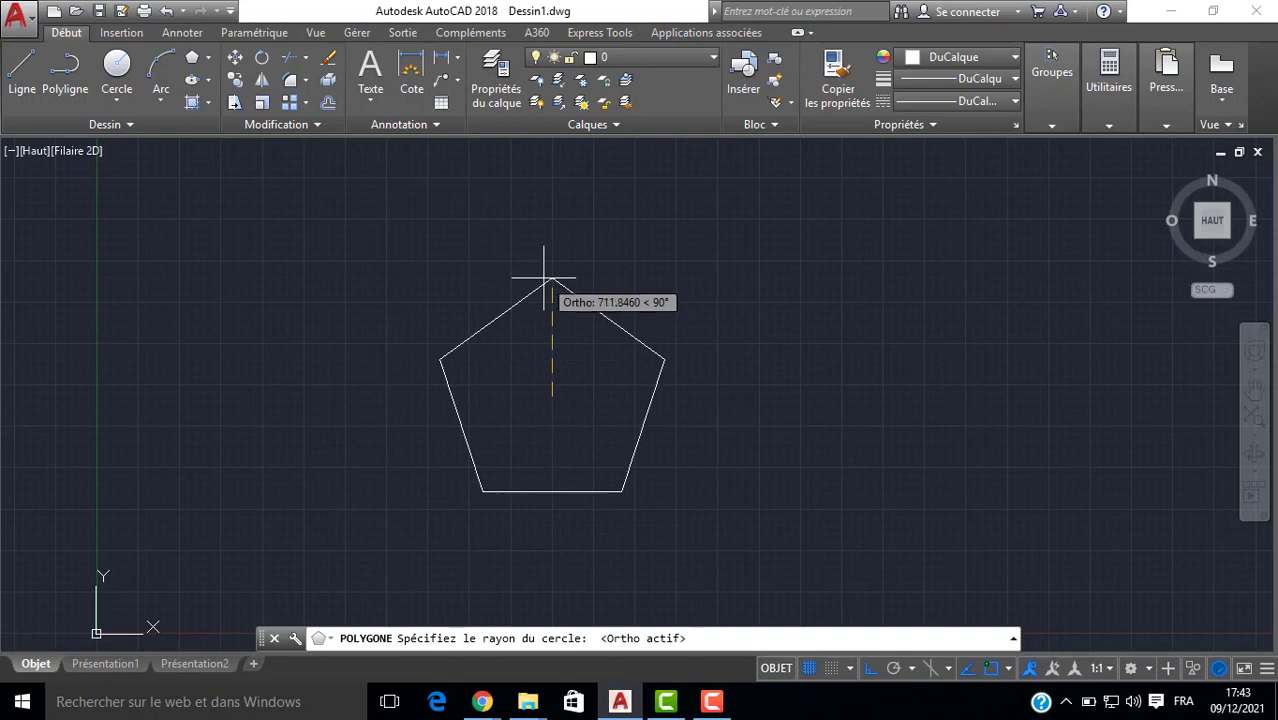
click(542, 270)
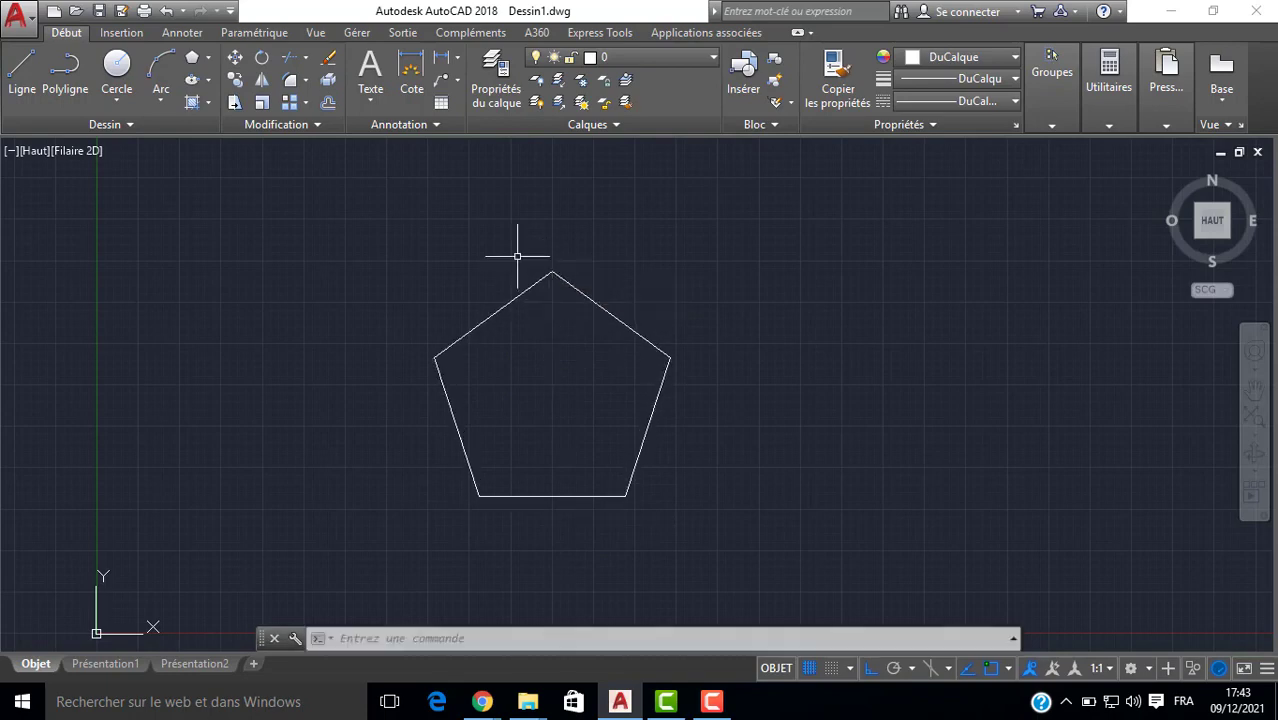
Draw a circle inside the pentagon, centred on the pentagon's centre.
click(117, 72)
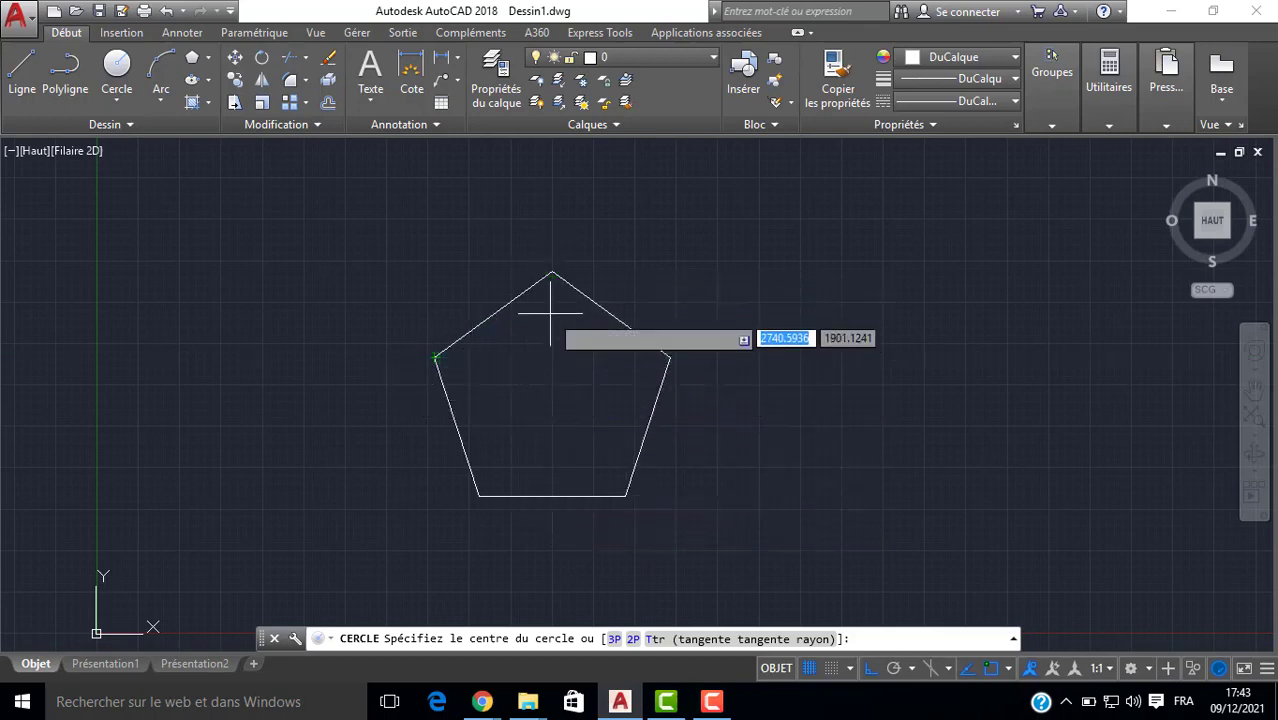
click(553, 395)
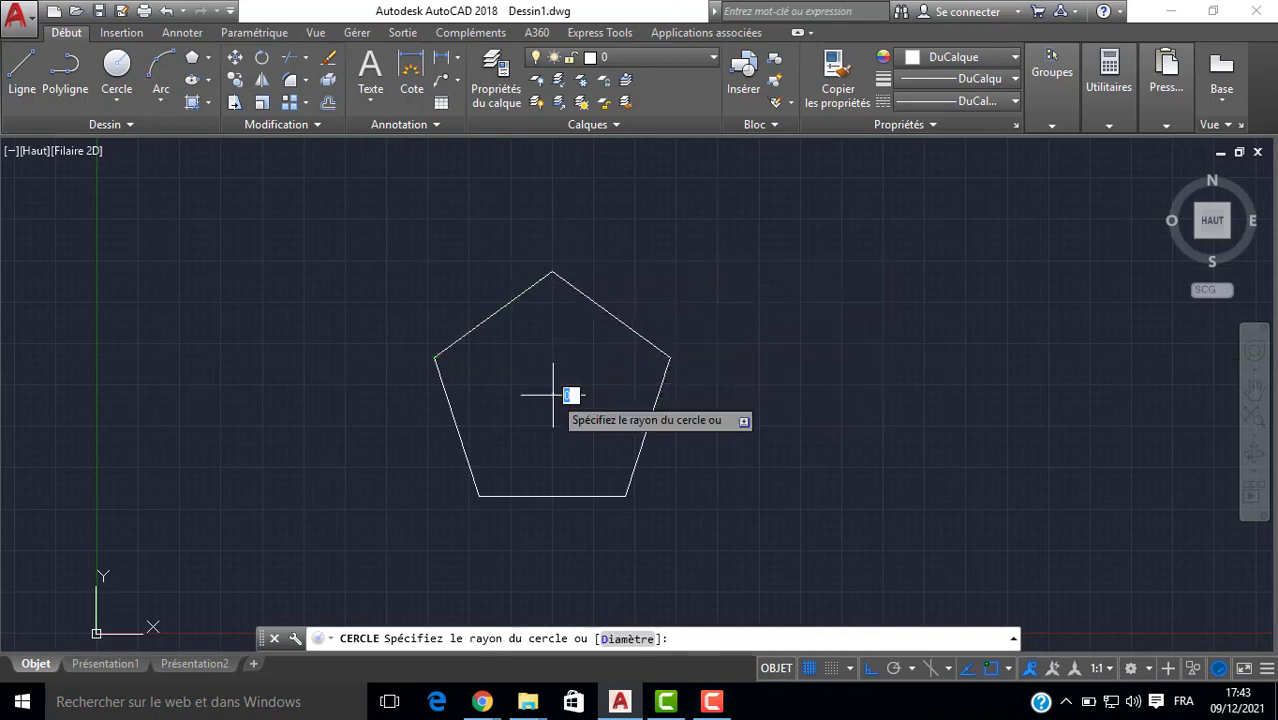
click(500, 447)
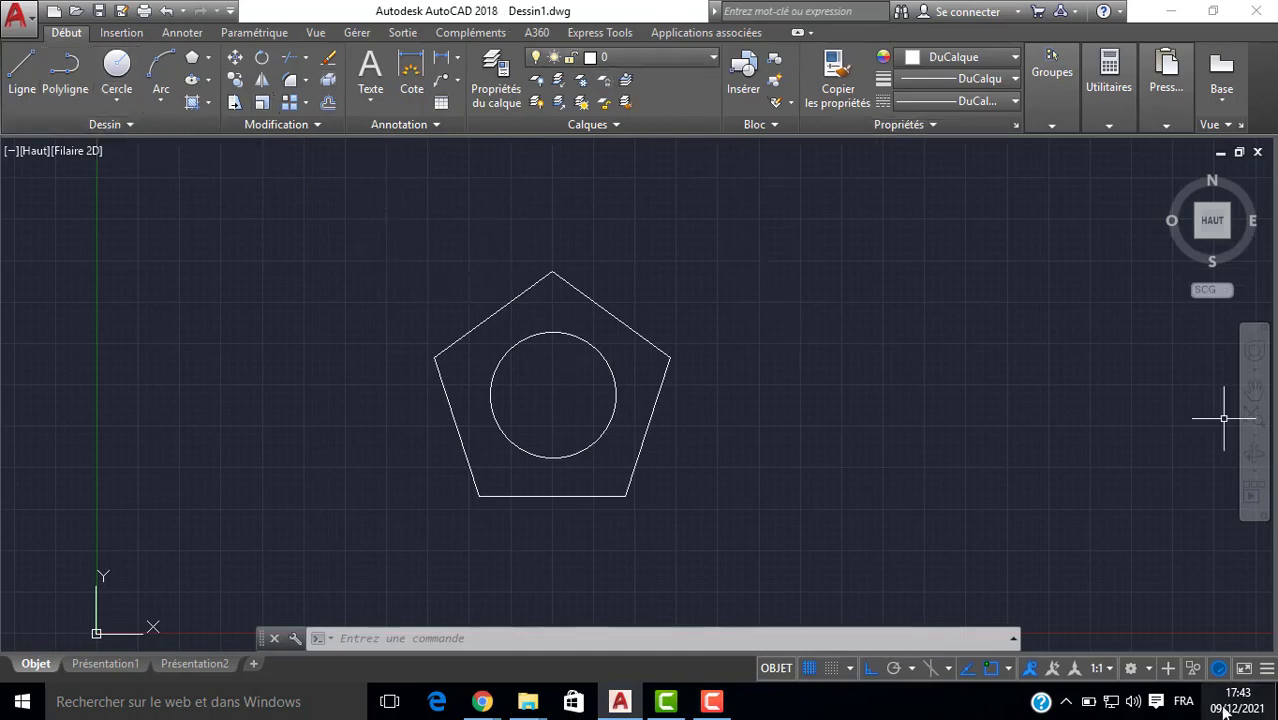
Switch to the Modélisation 3D workspace and set the view to Isométrique S-O.
click(1147, 669)
click(1090, 527)
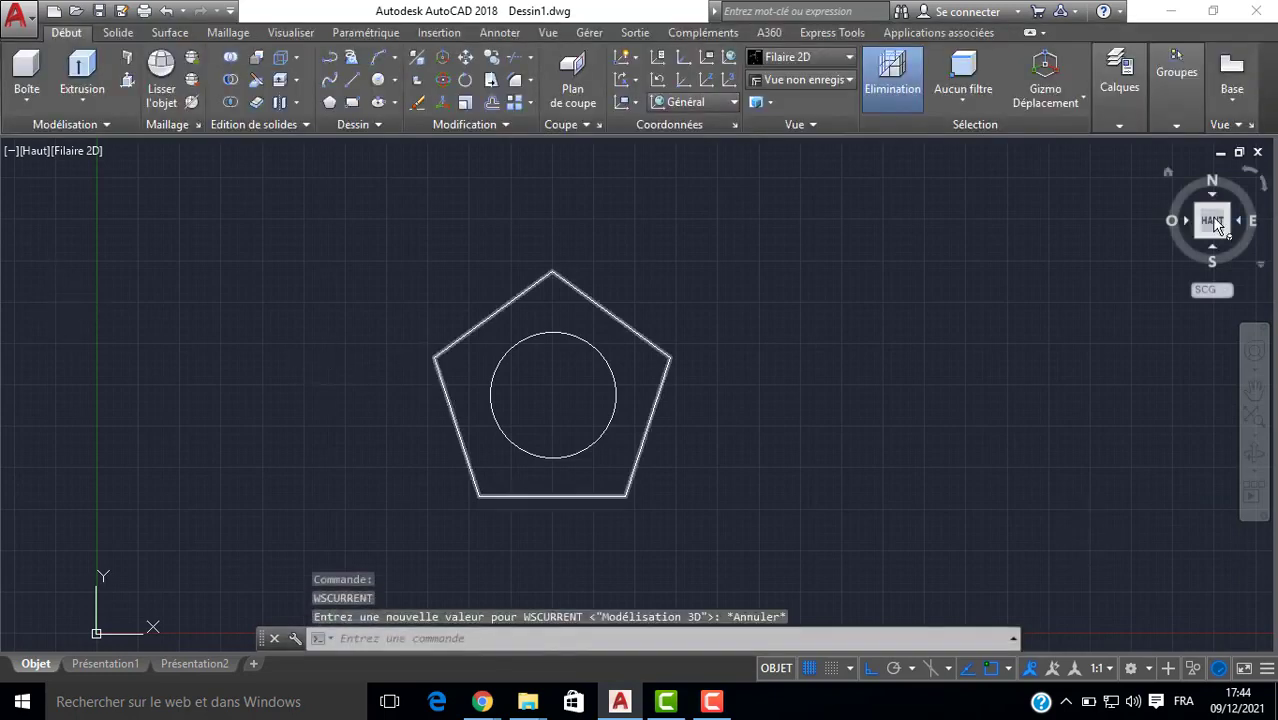
click(776, 79)
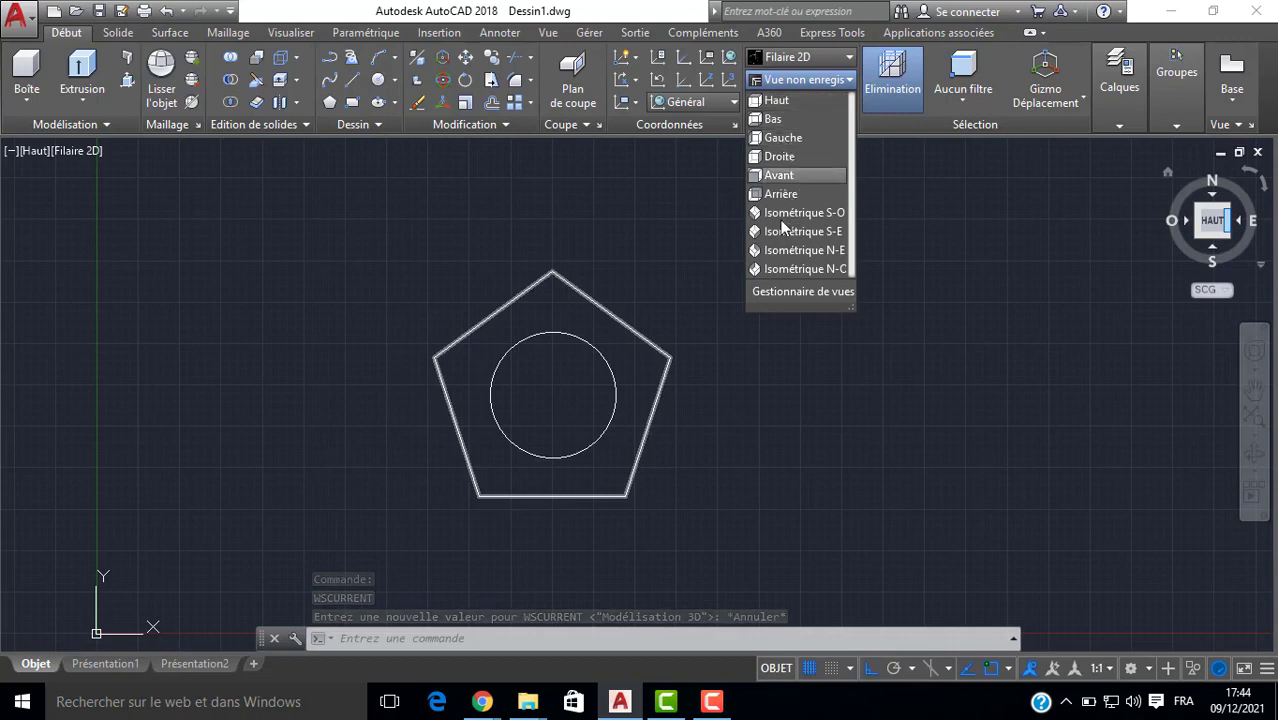
click(797, 214)
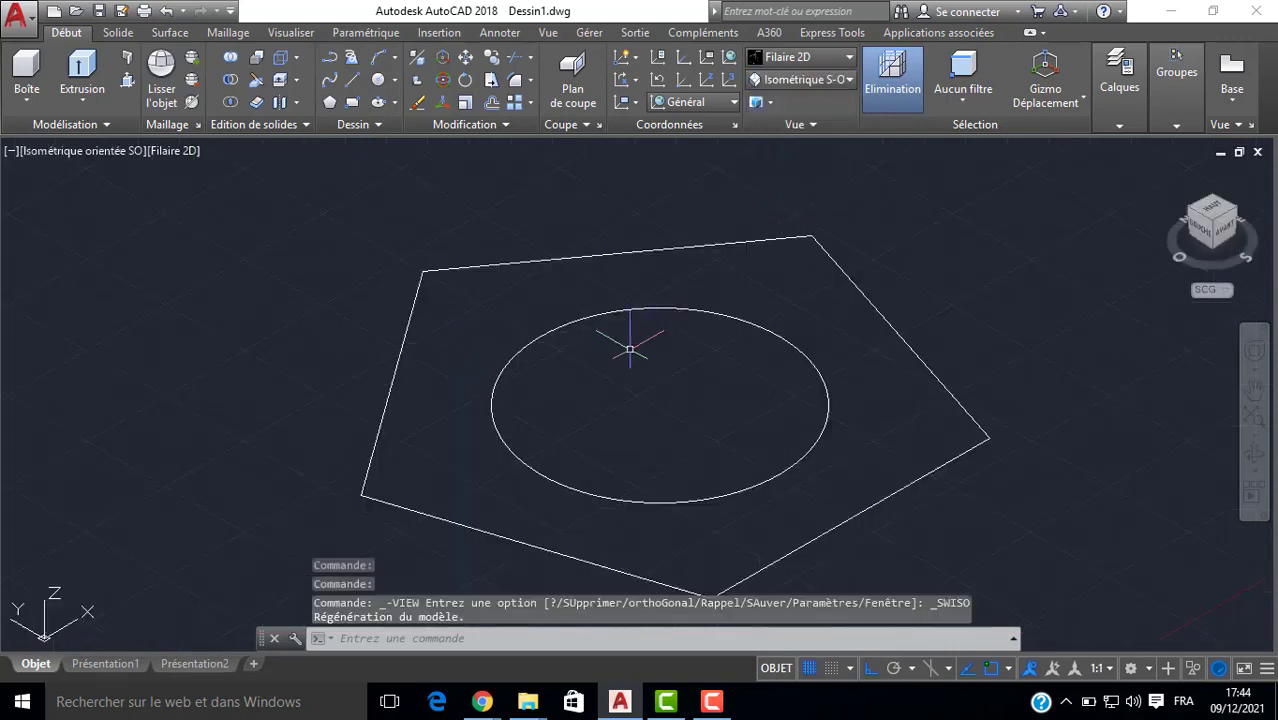
Move the circle by its centre about 1780 units straight up along Z above the pentagon.
scroll(662, 345, down, 10)
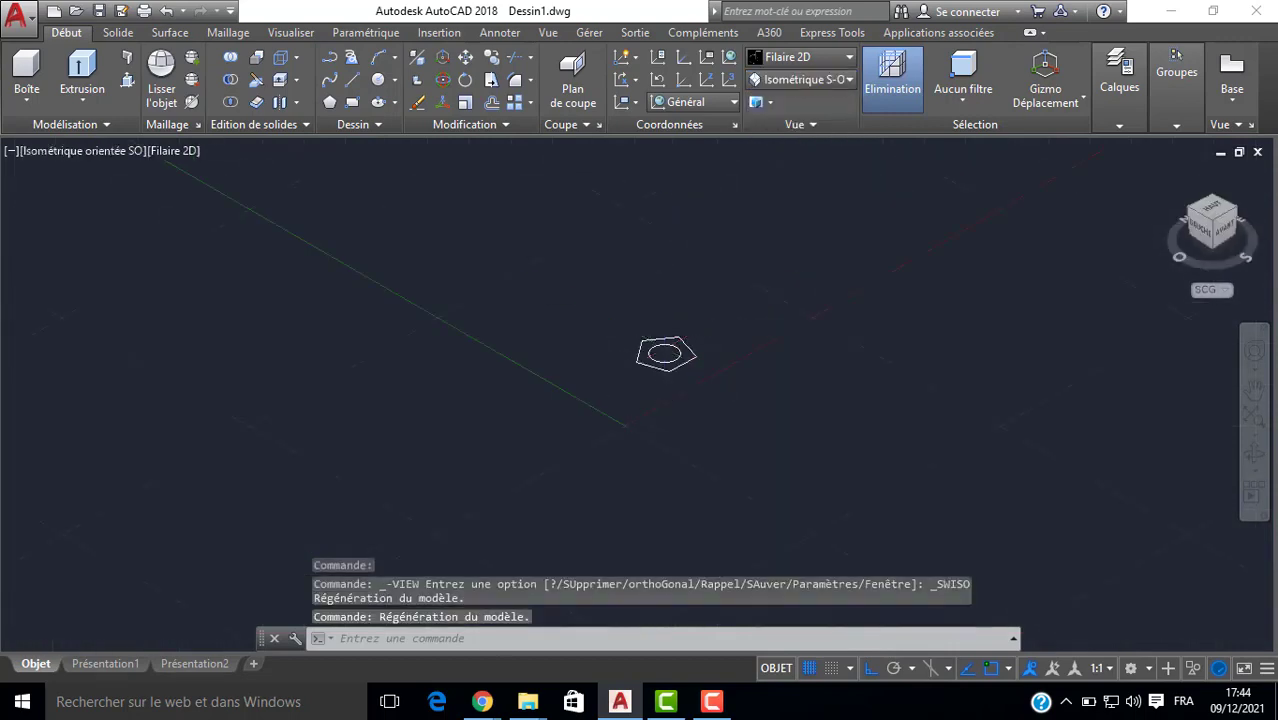
scroll(662, 355, up, 4)
click(648, 378)
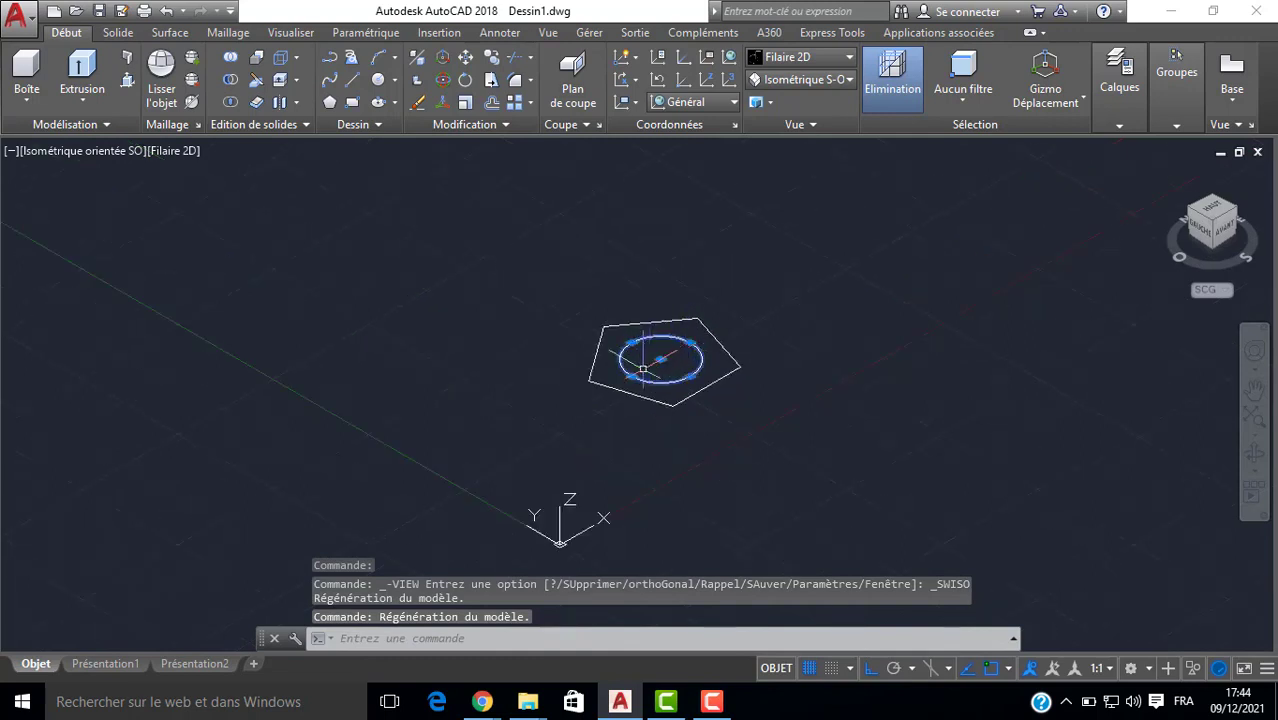
click(660, 358)
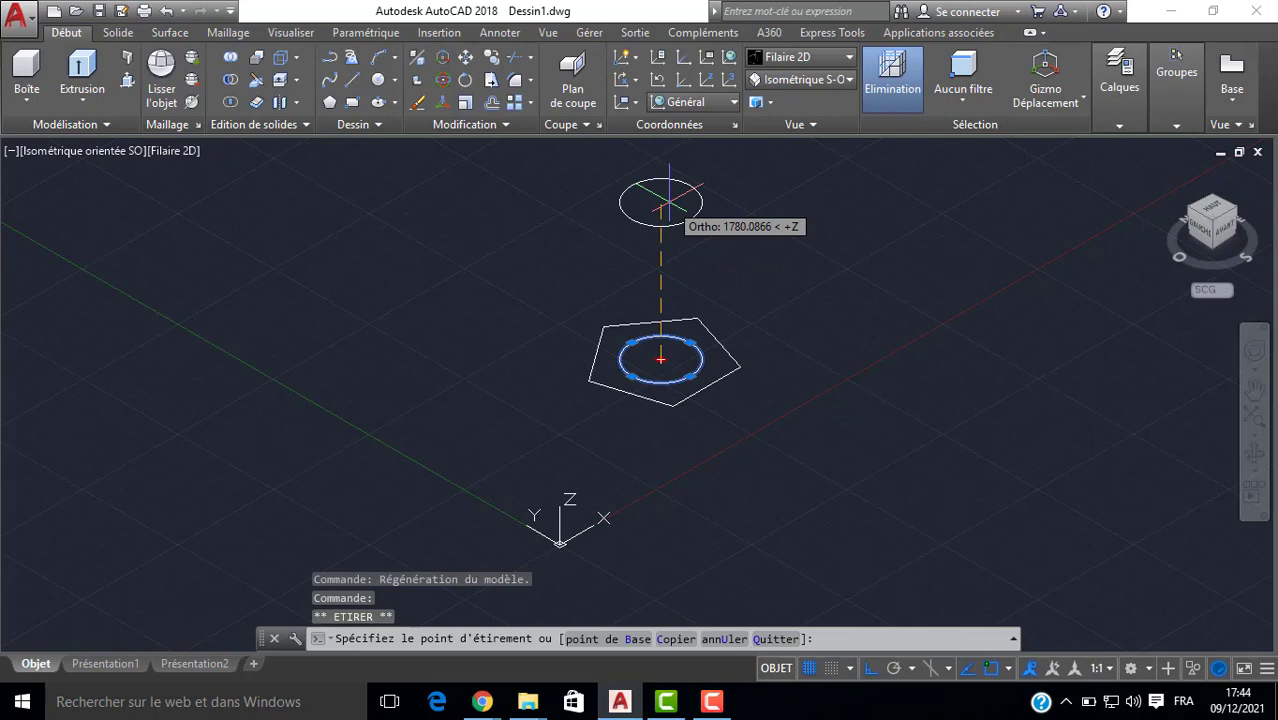
click(660, 204)
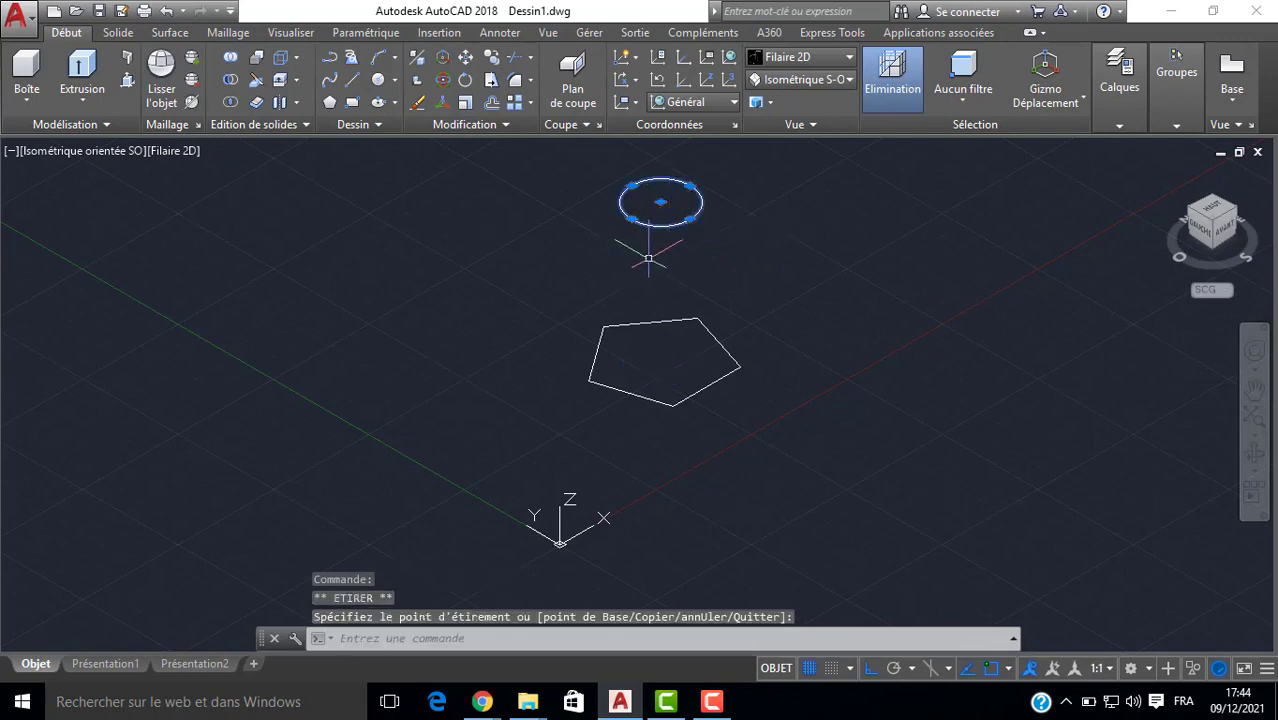
key(Escape)
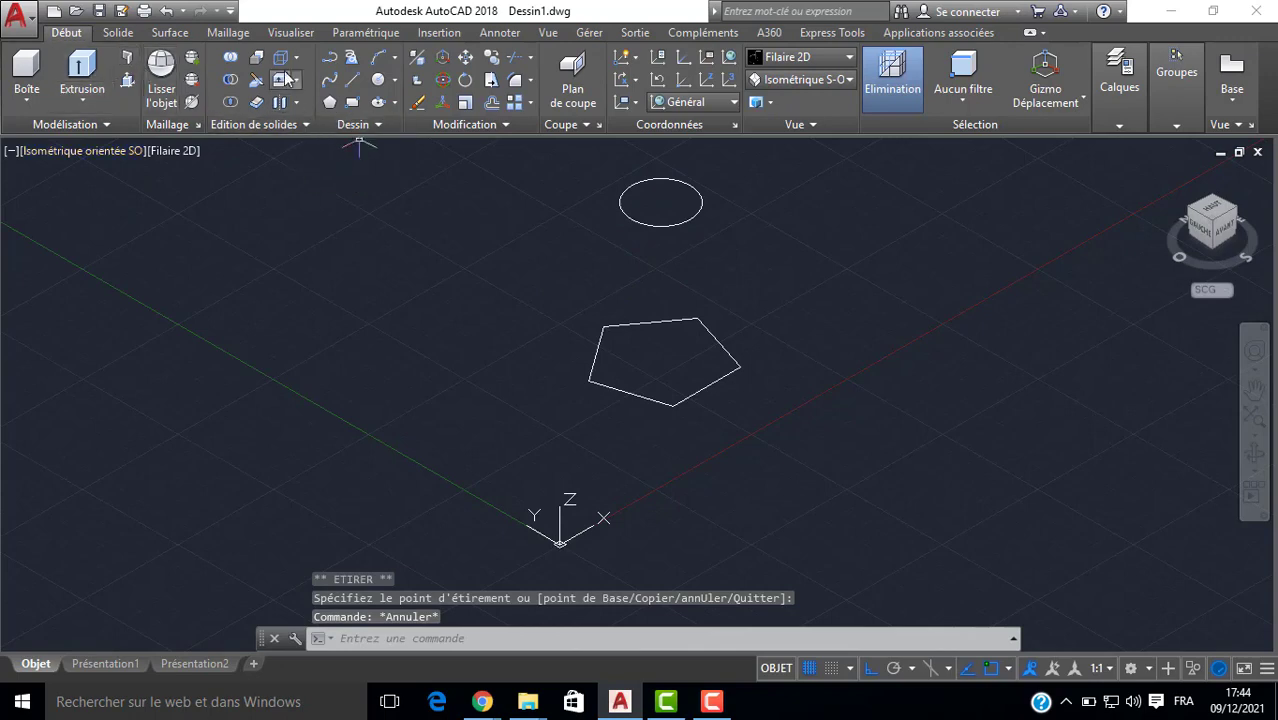
Return to the Dessin et annotation workspace and draw a rectangle of about 453 by 292 units inside the pentagon.
click(1140, 667)
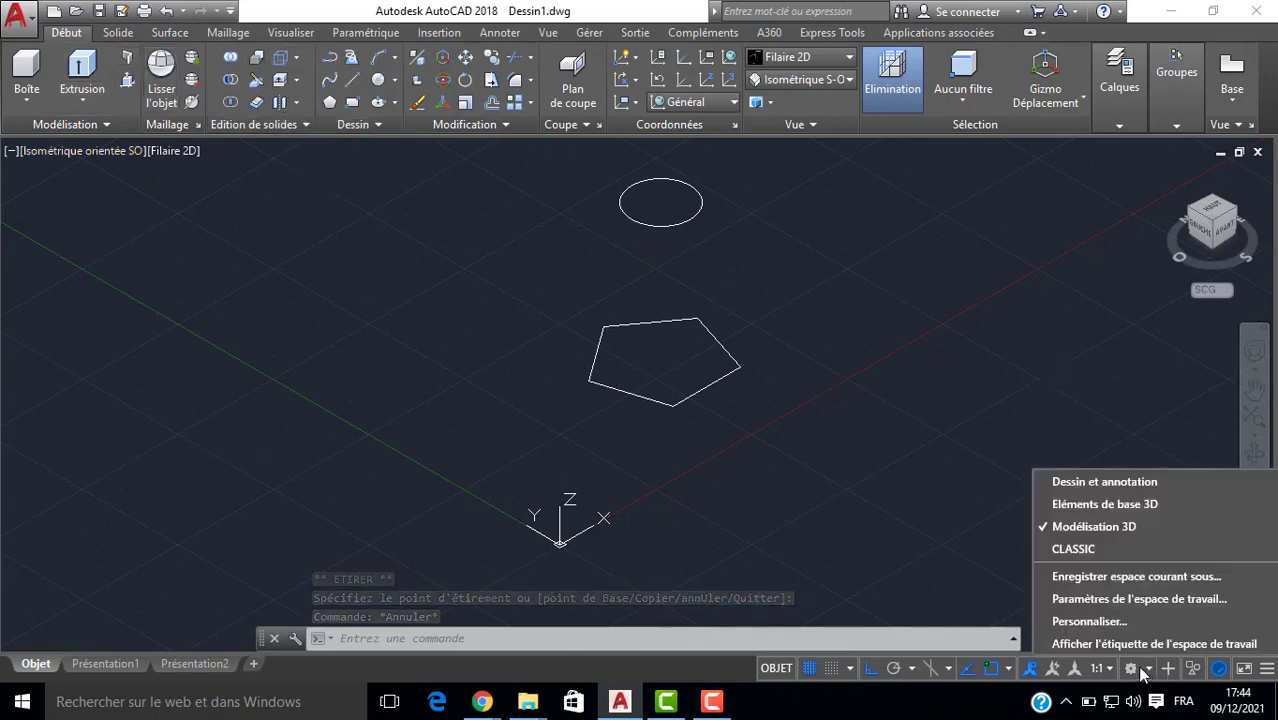
click(1078, 483)
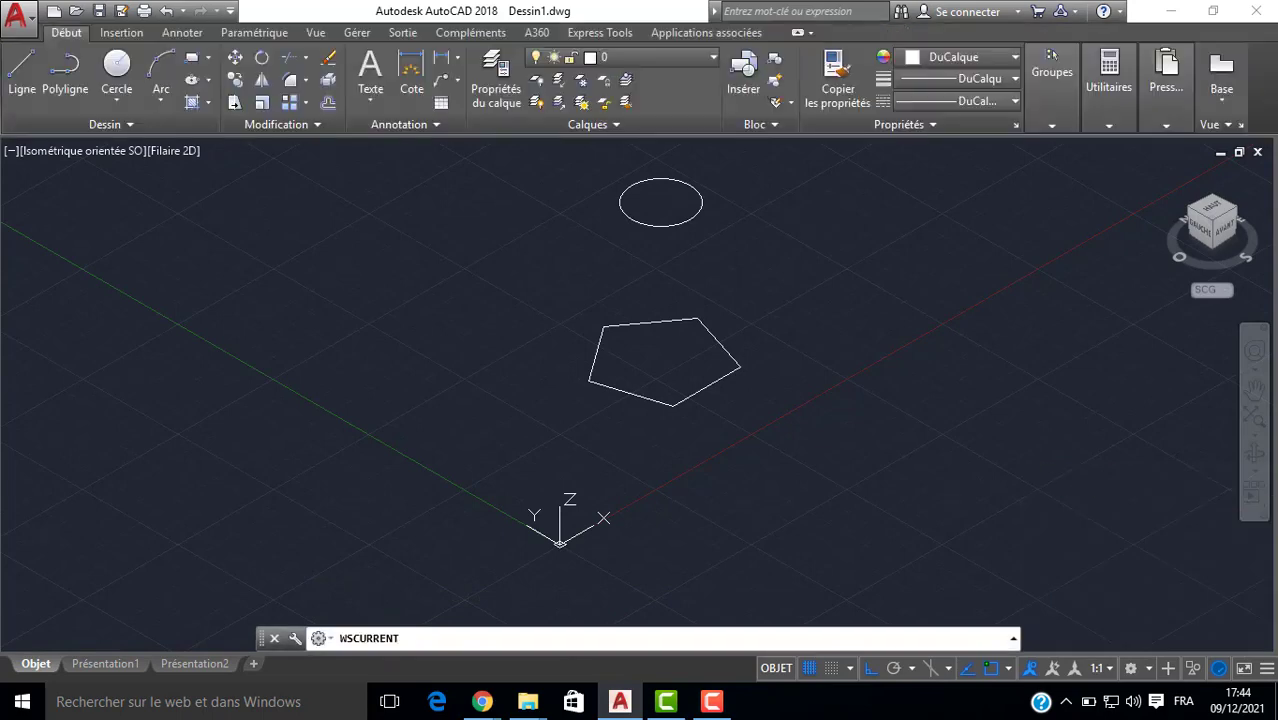
click(192, 64)
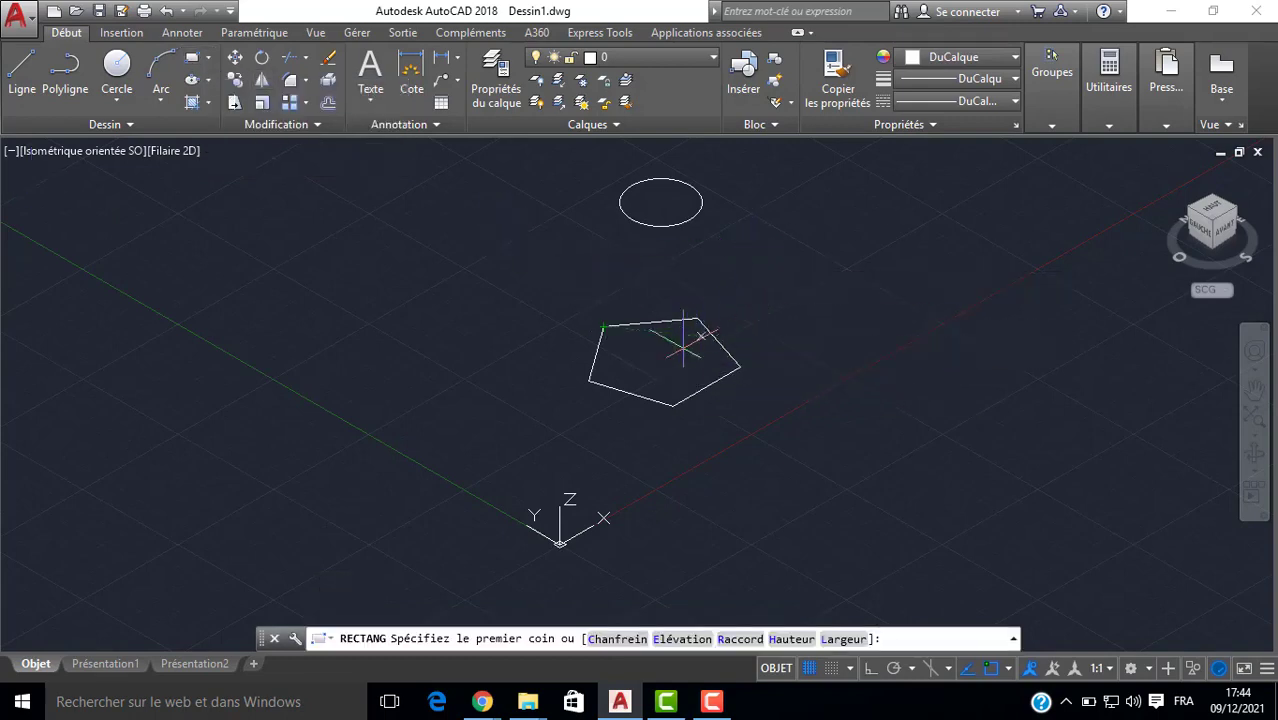
scroll(684, 345, up, 2)
click(672, 347)
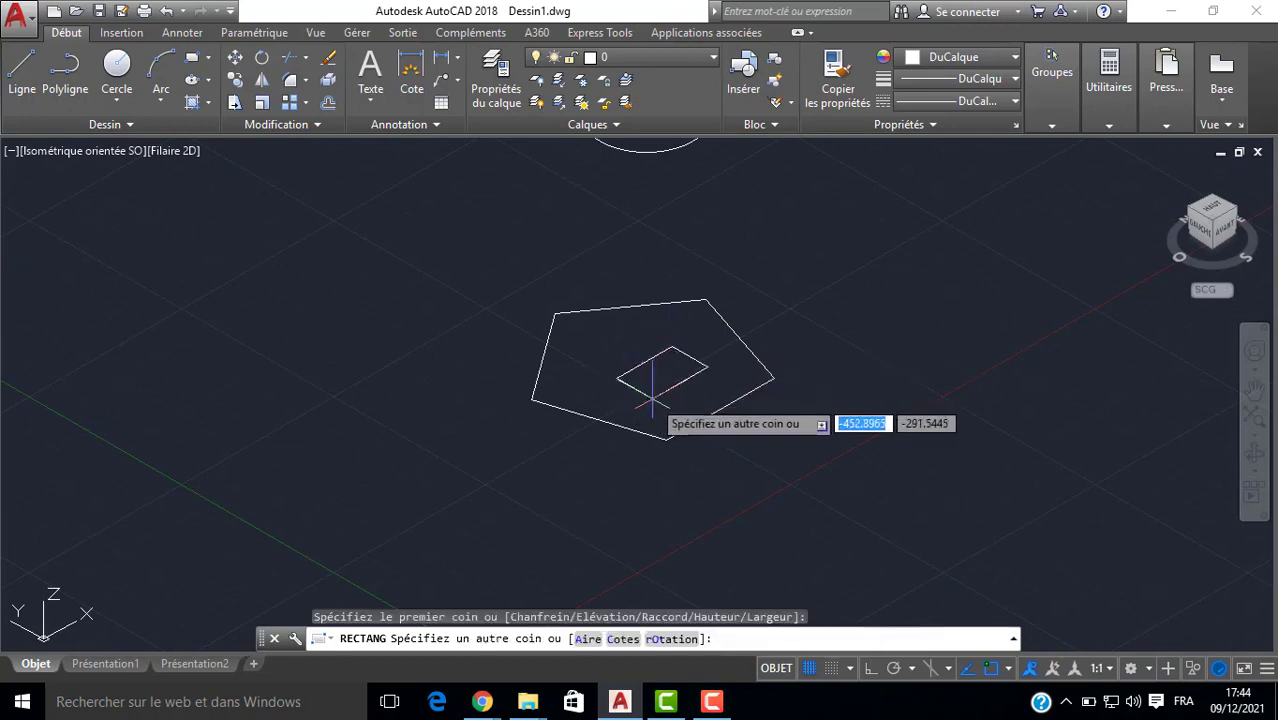
click(652, 405)
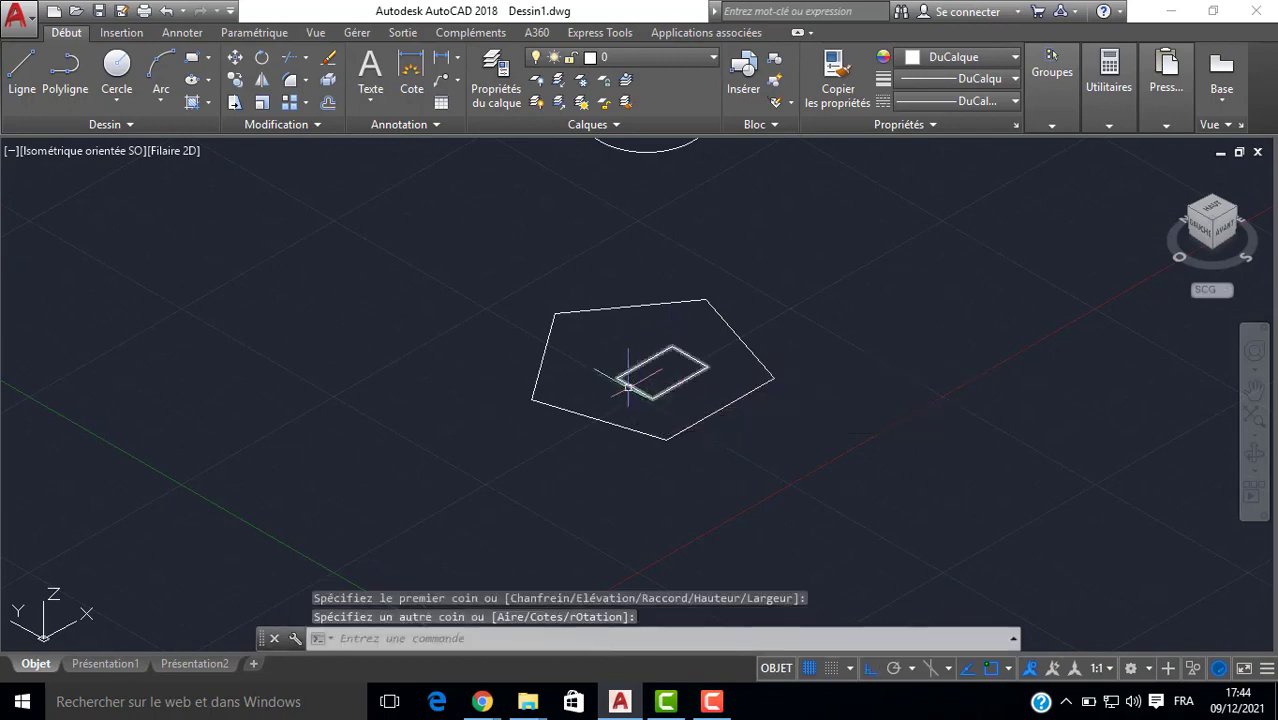
Move the rectangle closer to the middle of the pentagon.
click(622, 383)
mouse_move(633, 392)
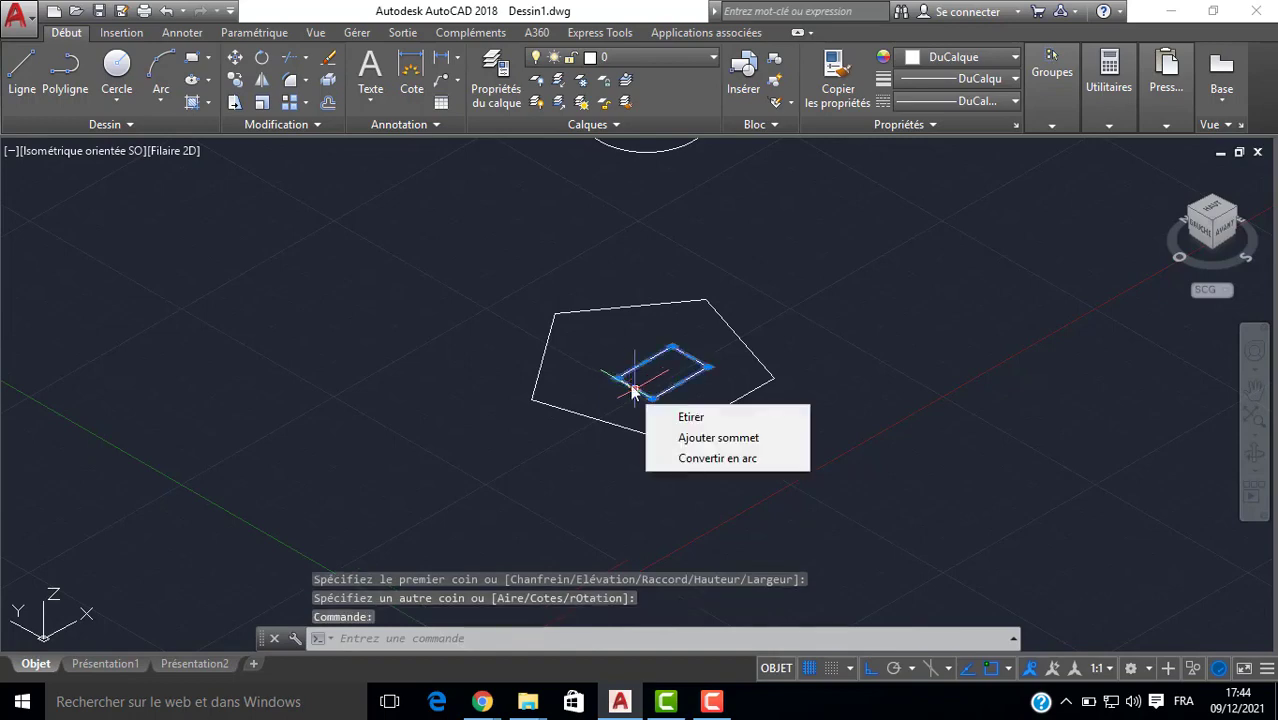
scroll(628, 392, up, 2)
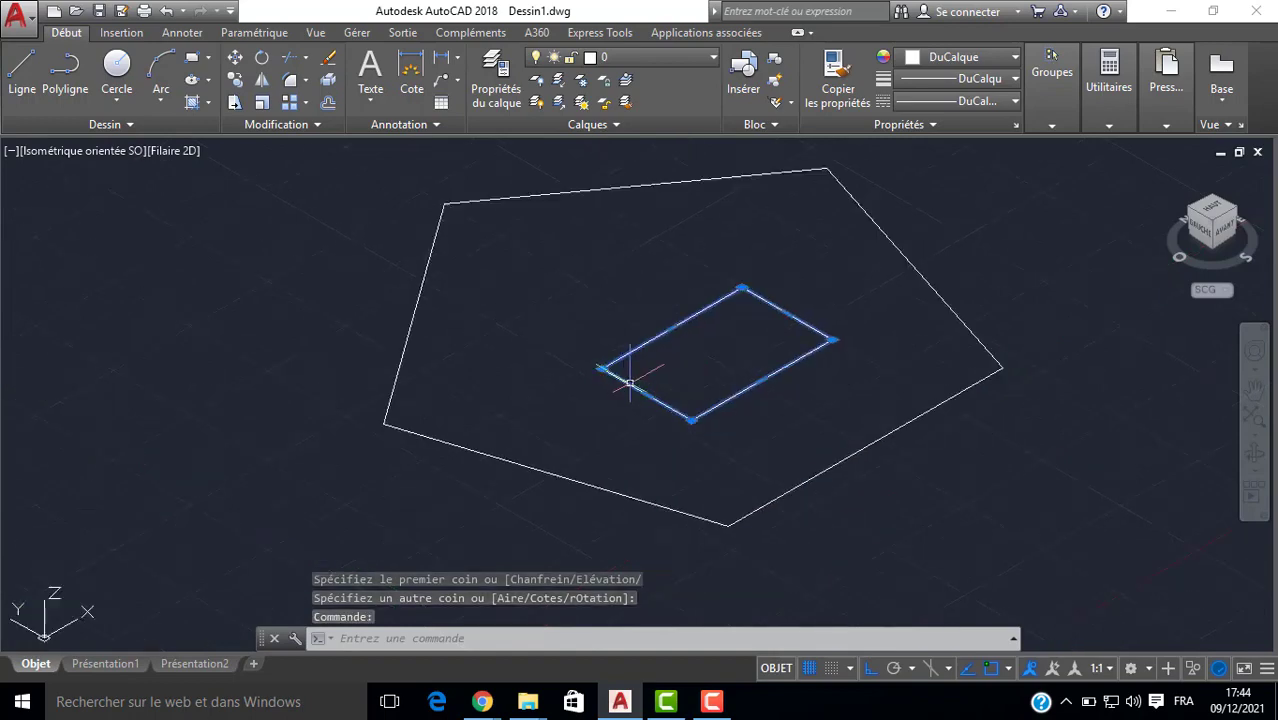
key(Escape)
key(Escape)
drag(594, 366, 591, 360)
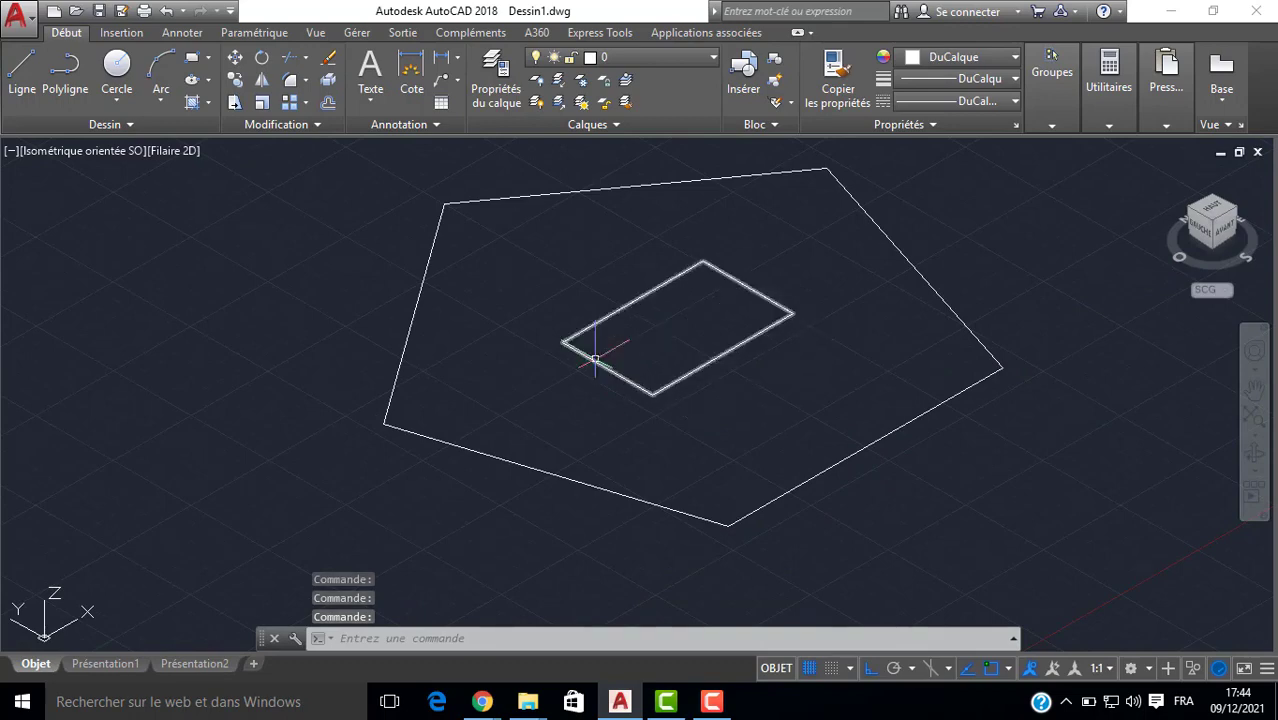
Switch back to the Modélisation 3D workspace with all three profiles in view.
scroll(591, 360, down, 5)
scroll(192, 230, up, 2)
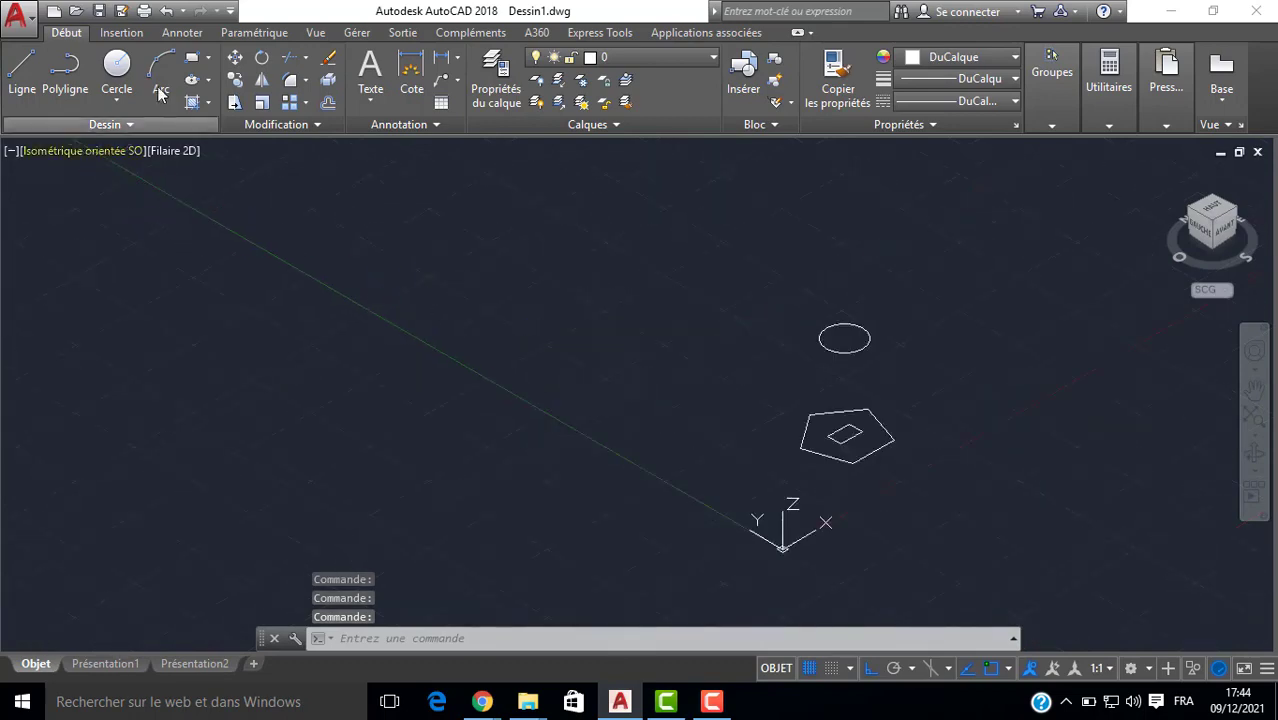
click(1140, 666)
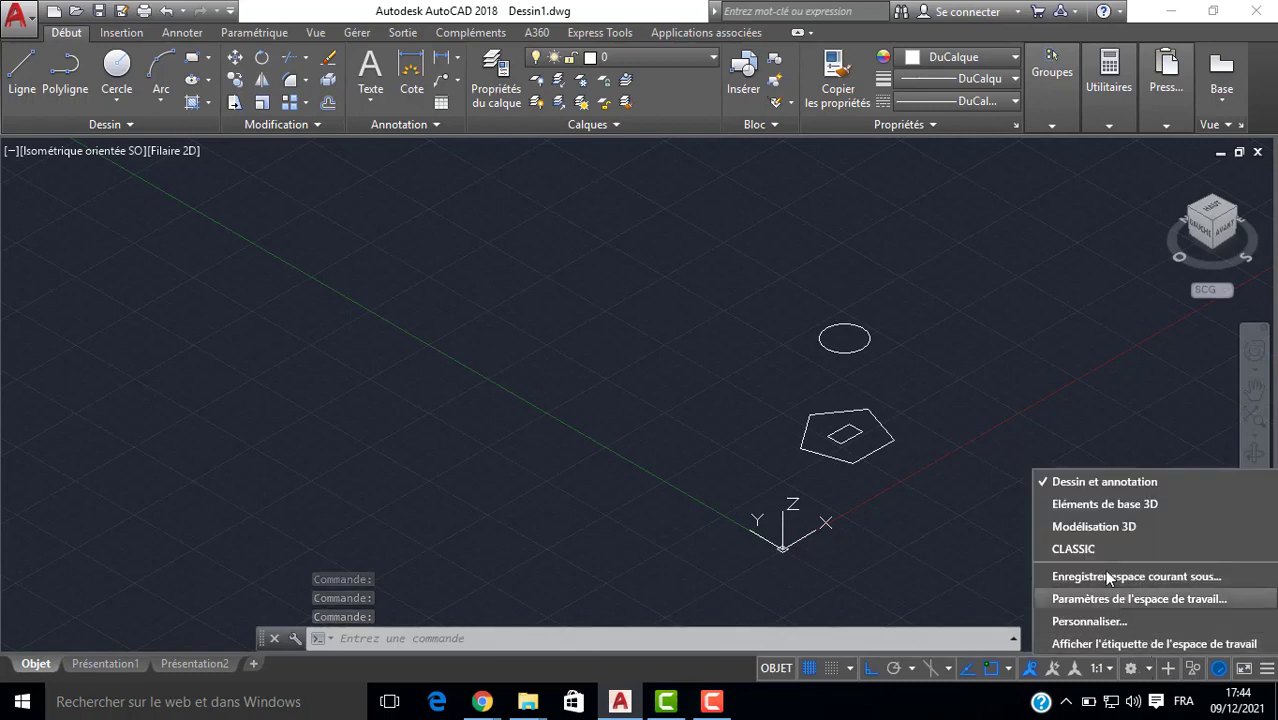
click(1100, 526)
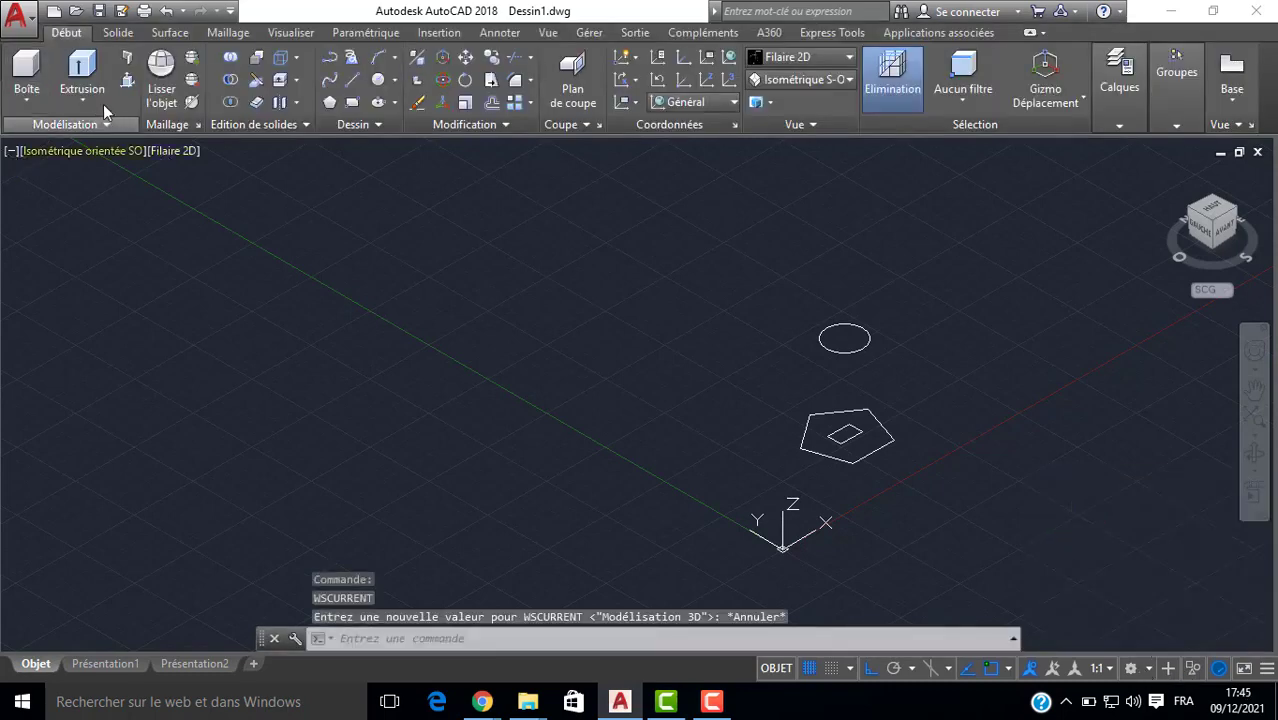
Try to create a solid with Lissage through the pentagon, the rectangle and the raised circle, in that order.
click(88, 101)
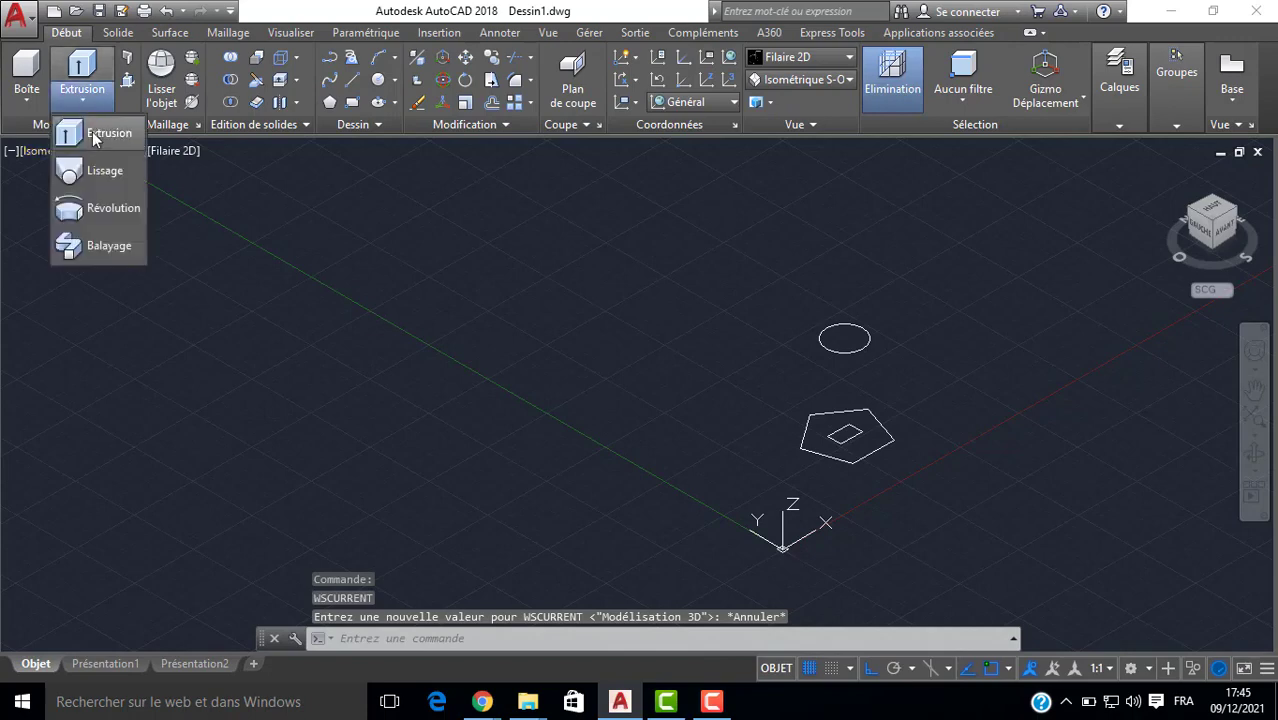
click(93, 177)
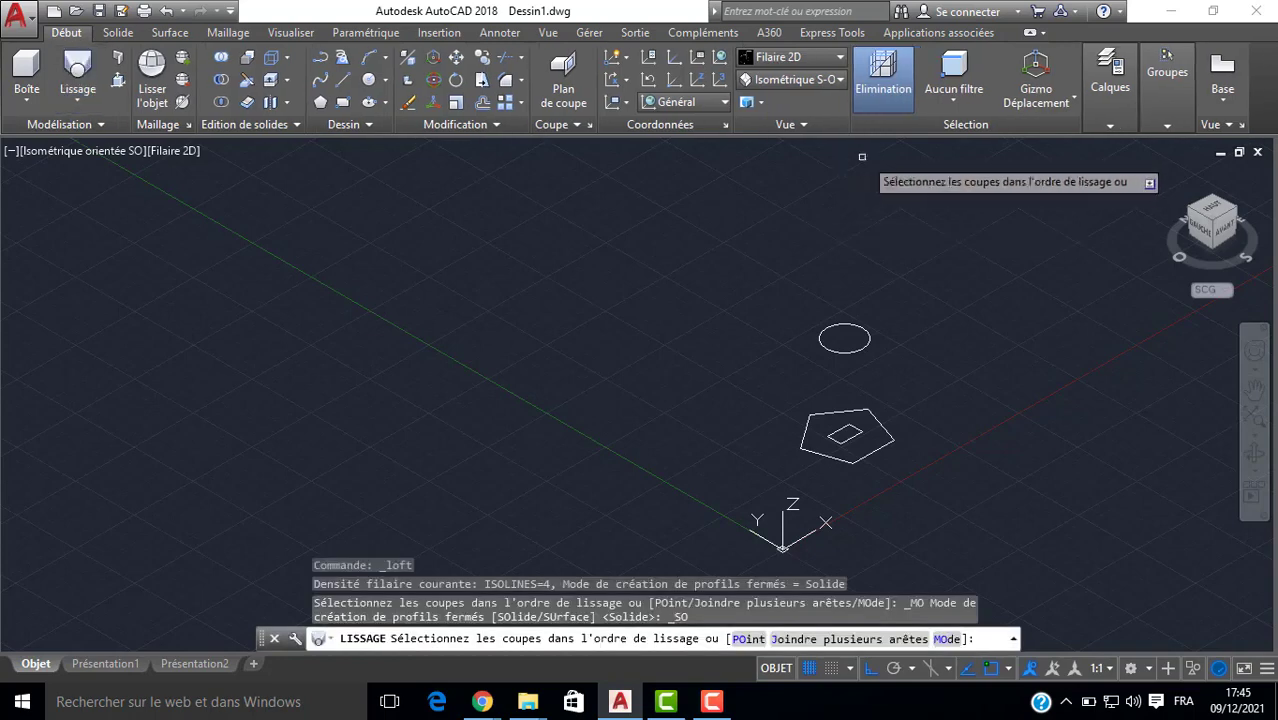
scroll(851, 493, up, 2)
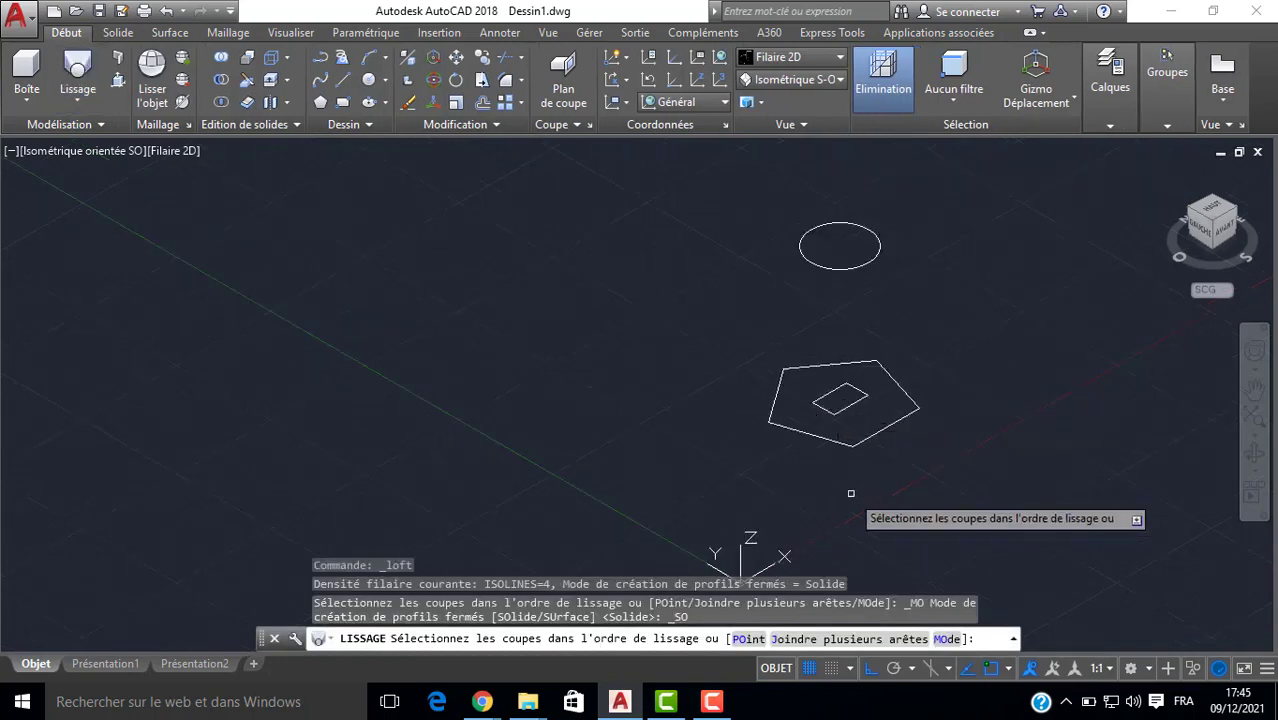
click(801, 433)
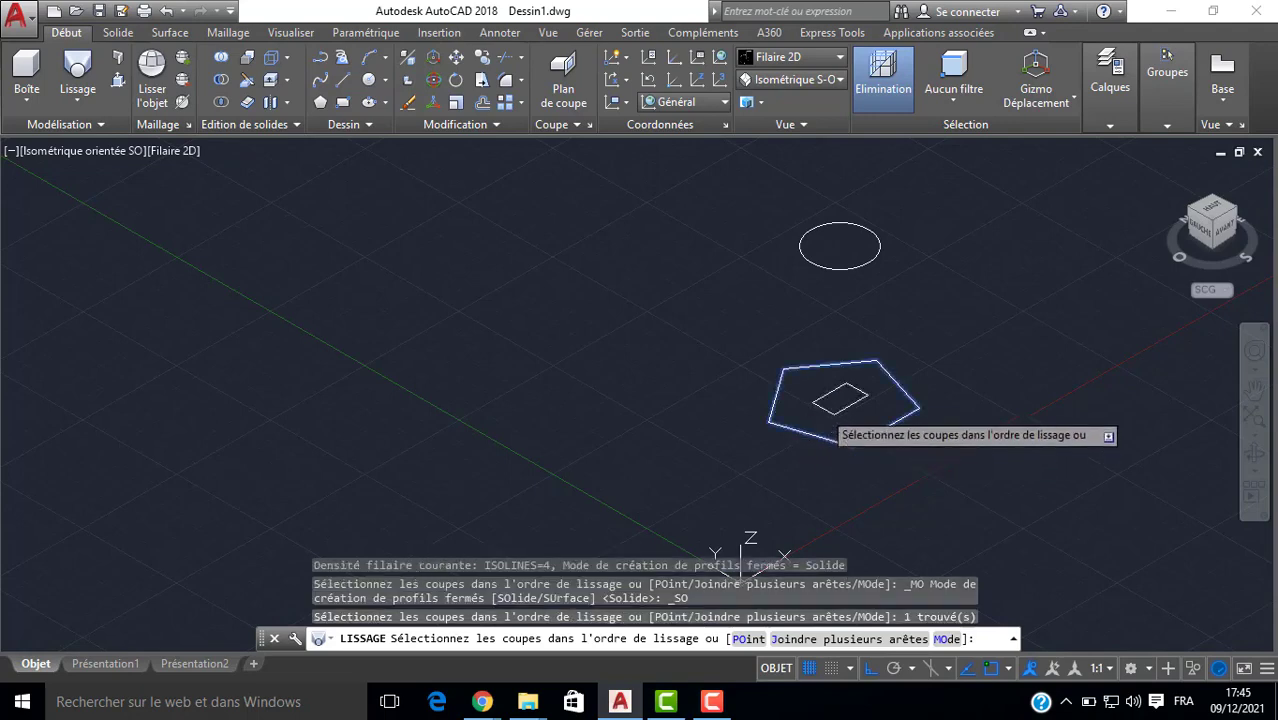
click(826, 411)
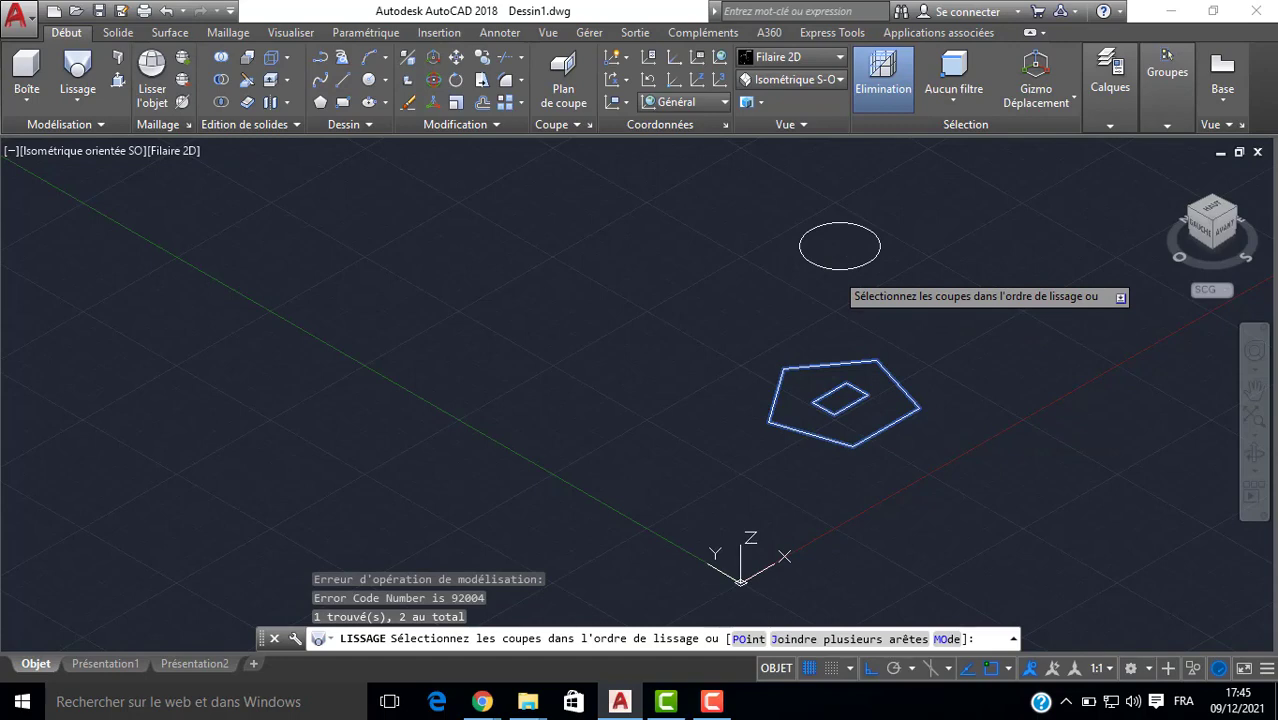
click(840, 268)
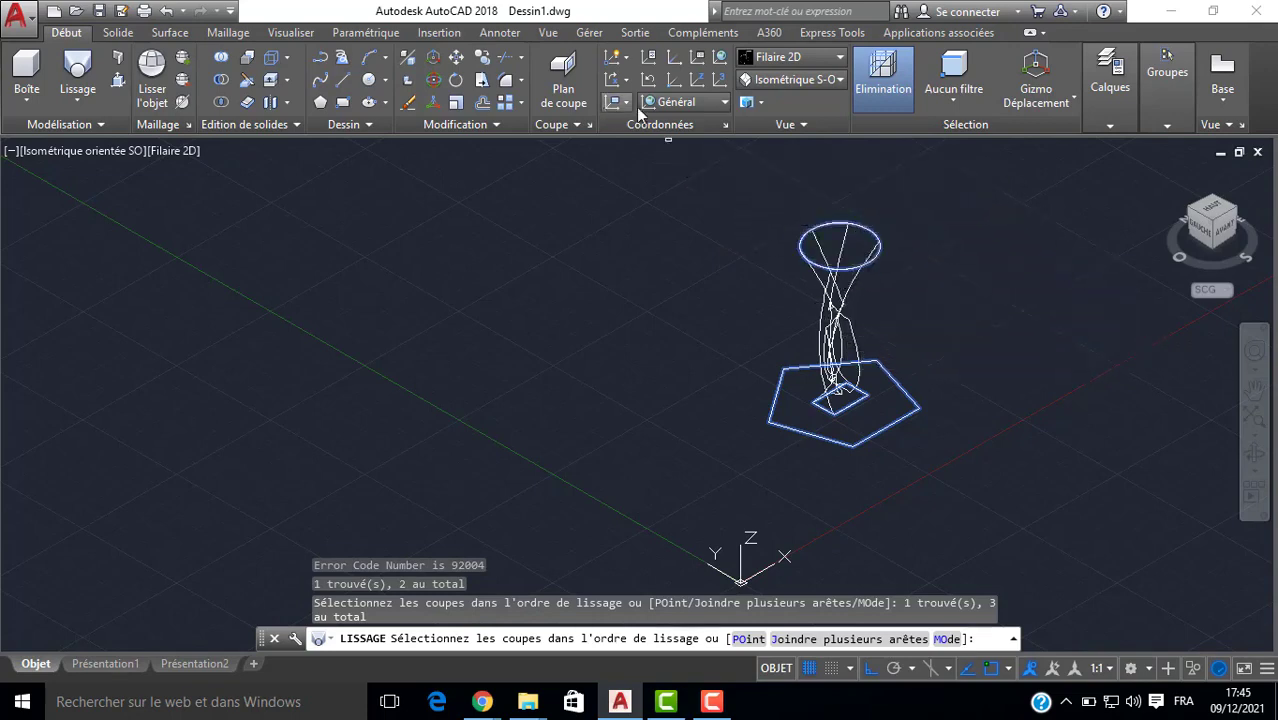
key(Return)
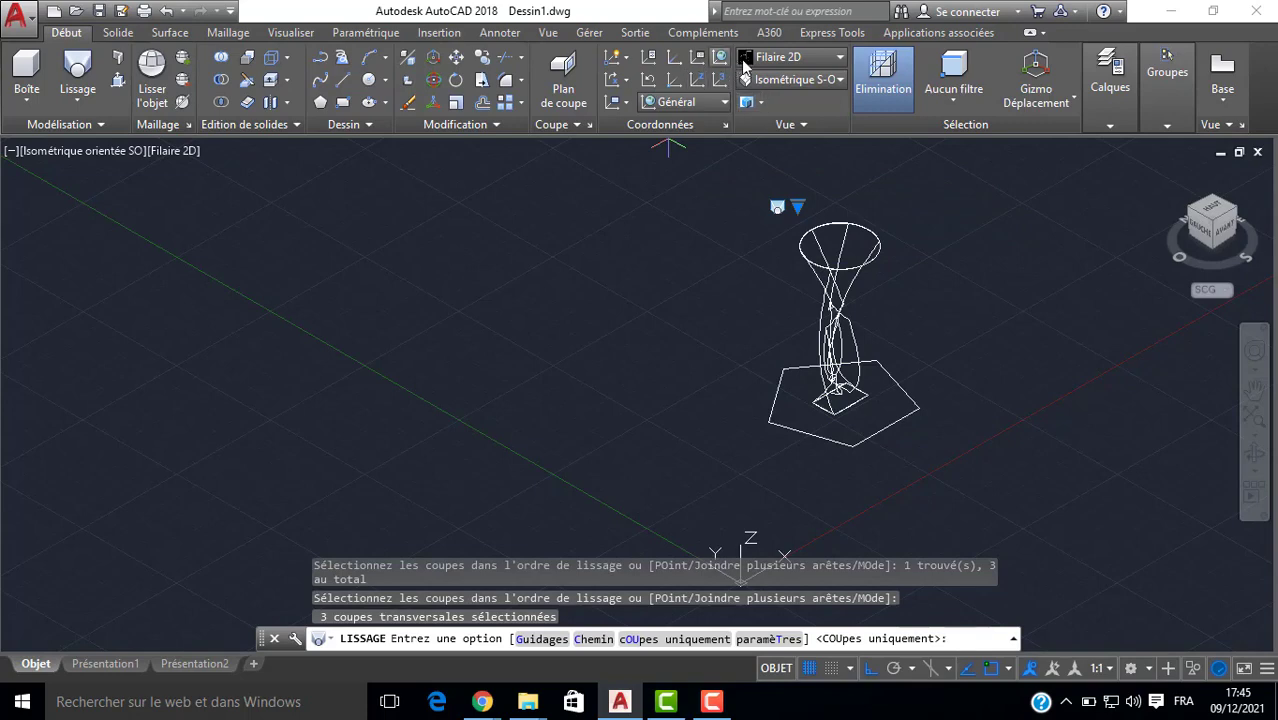
Try the Ombré visual style, and set the view to the Nuances de gris visual style.
click(841, 62)
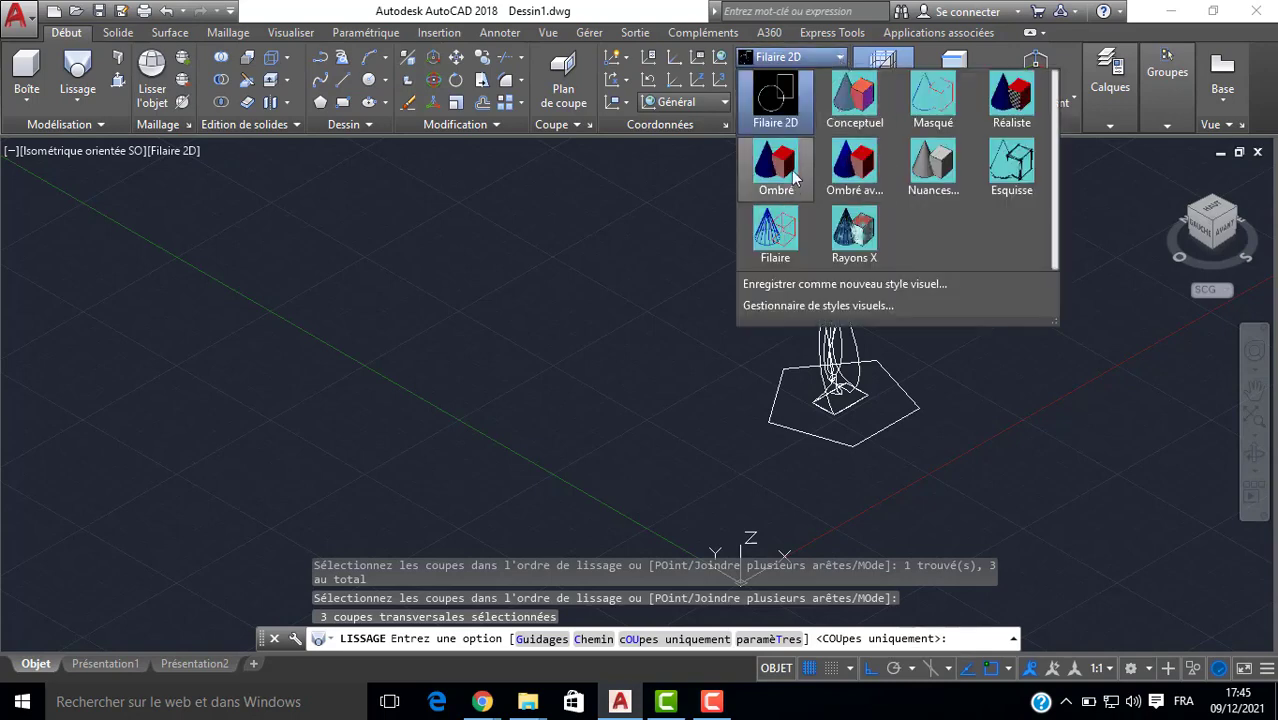
click(776, 165)
key(Escape)
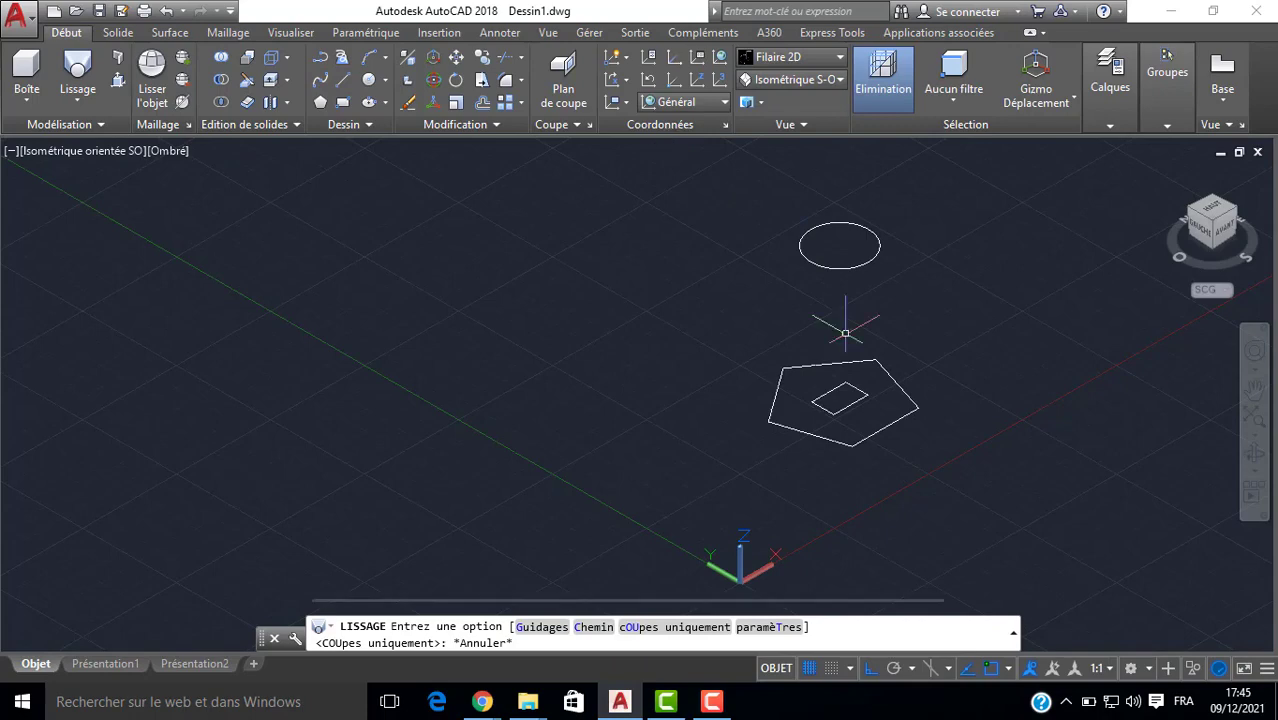
middle_drag(947, 216, 807, 221)
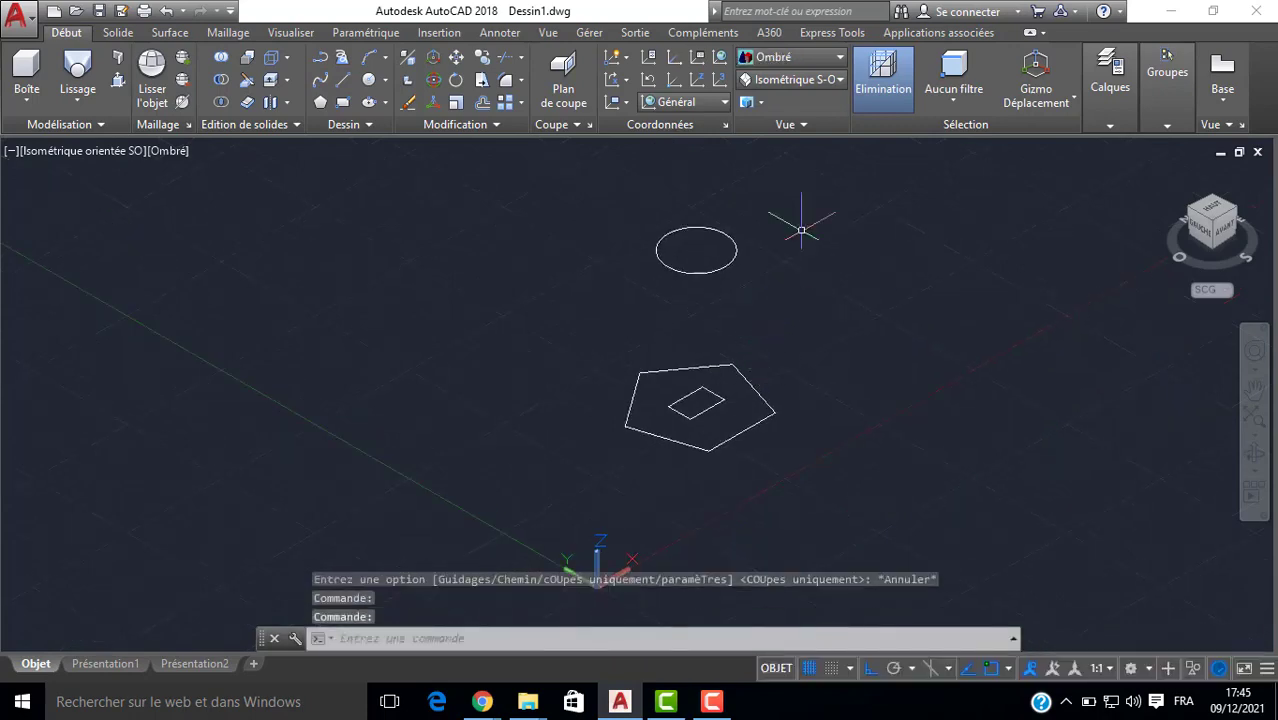
click(806, 60)
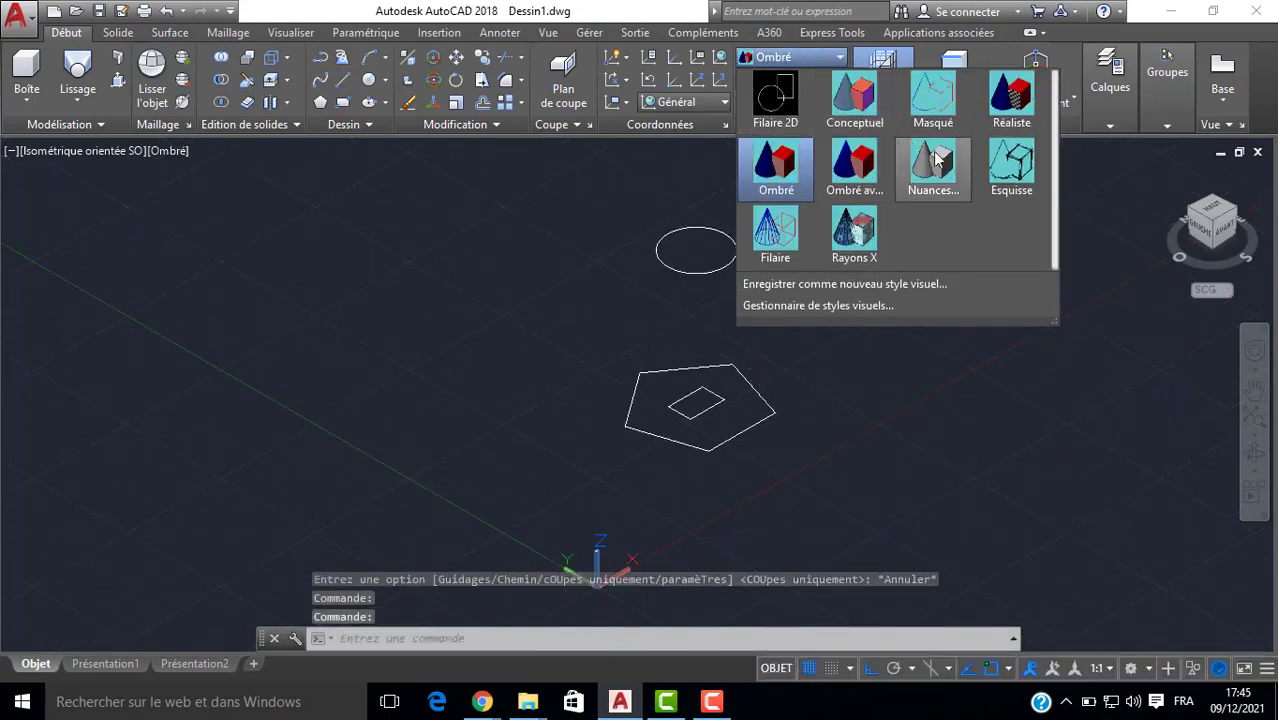
key(Escape)
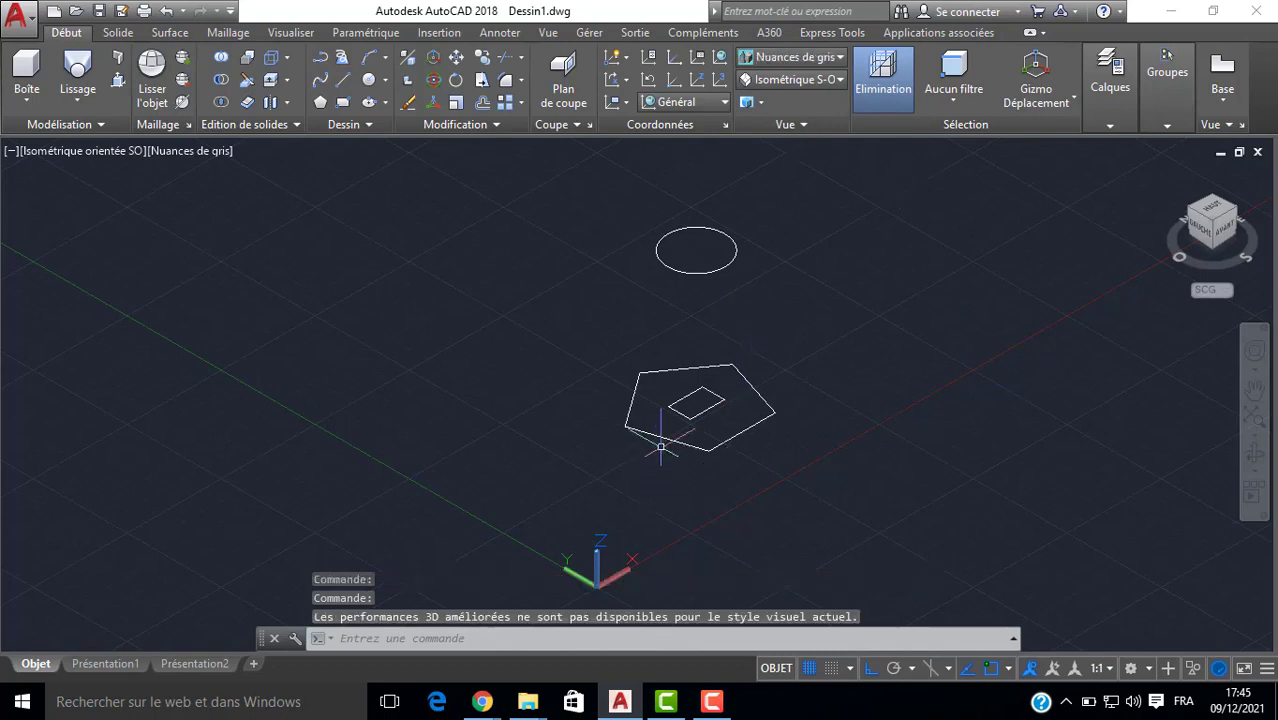
Try a Lissage through the pentagon, the circle and the rectangle, in that order, using the Guidages option.
click(77, 80)
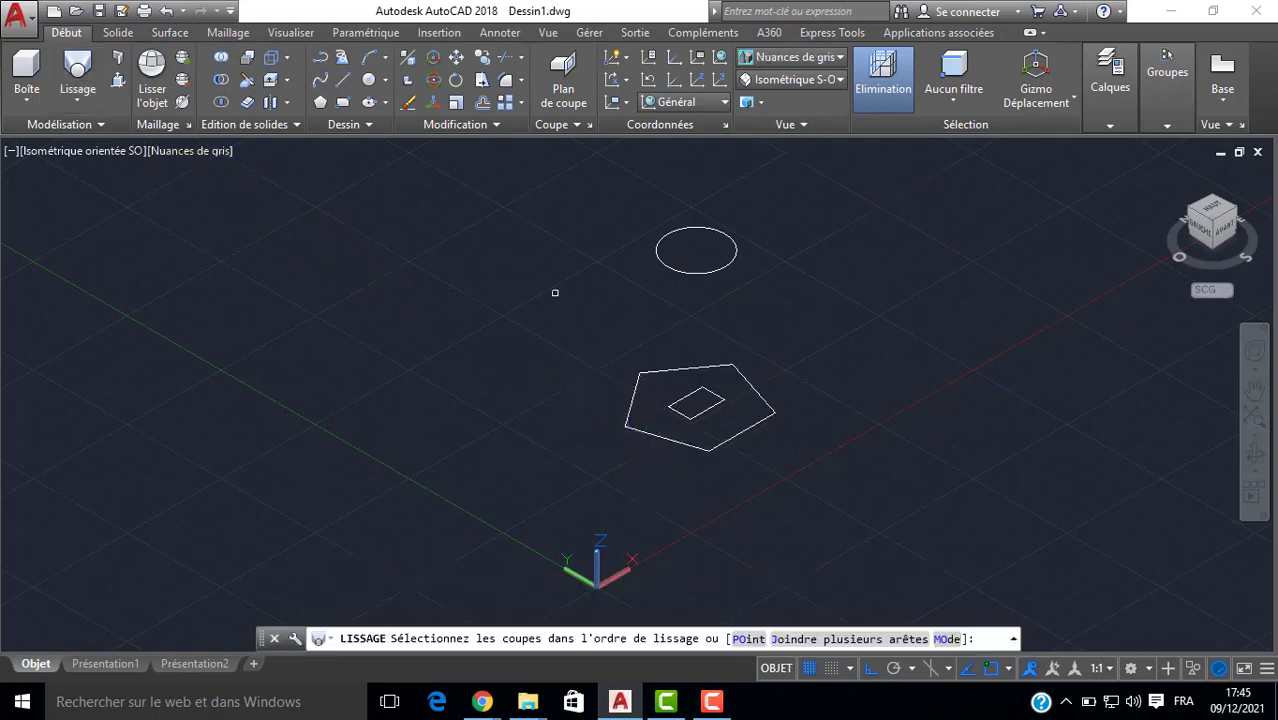
click(701, 449)
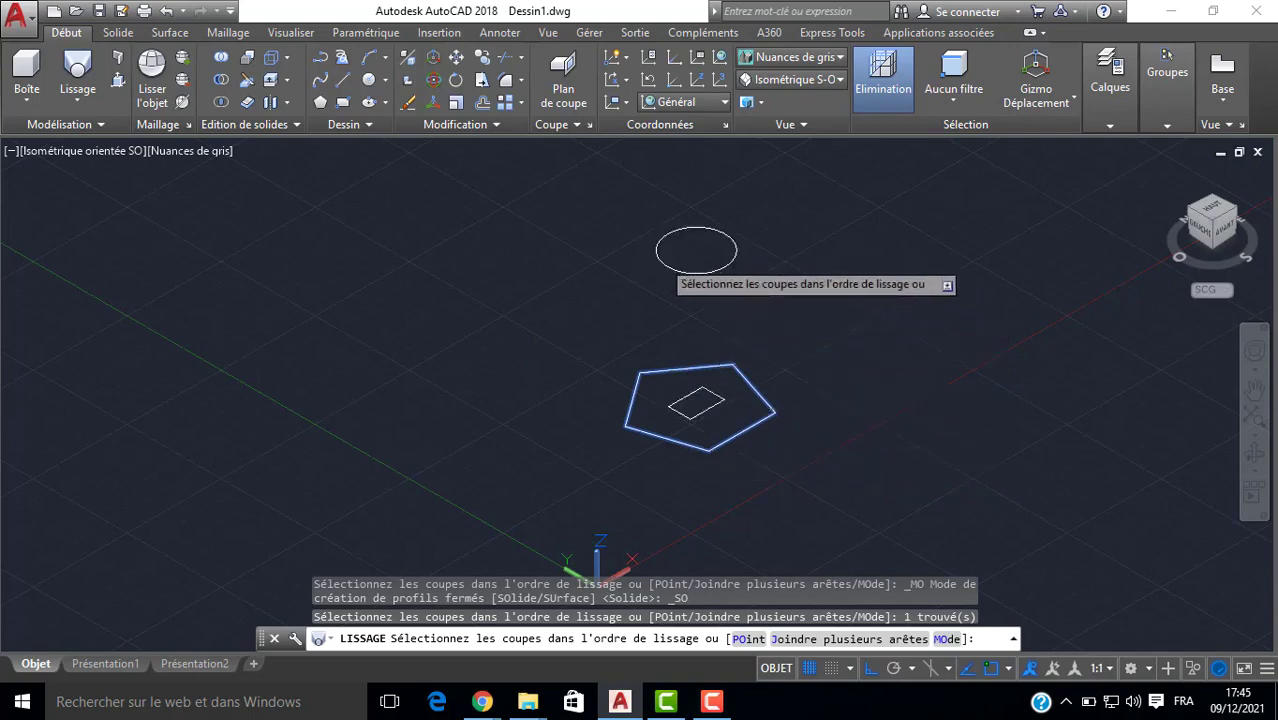
click(661, 262)
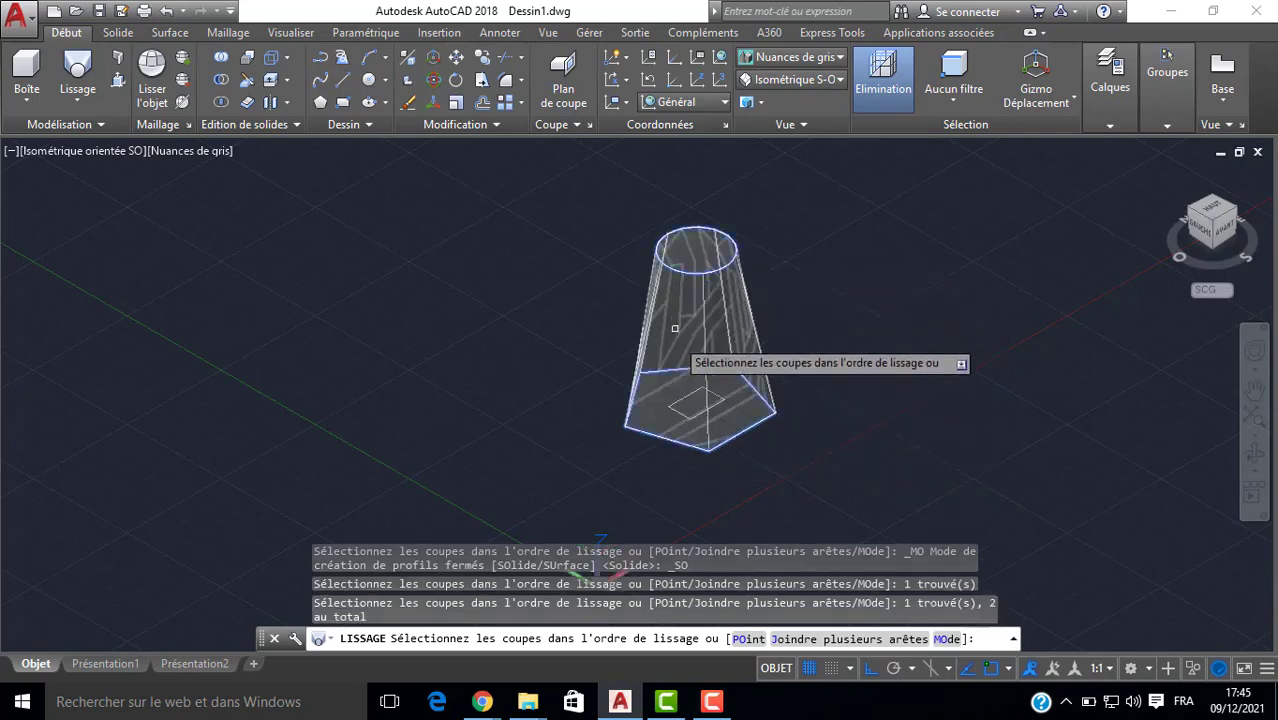
click(685, 393)
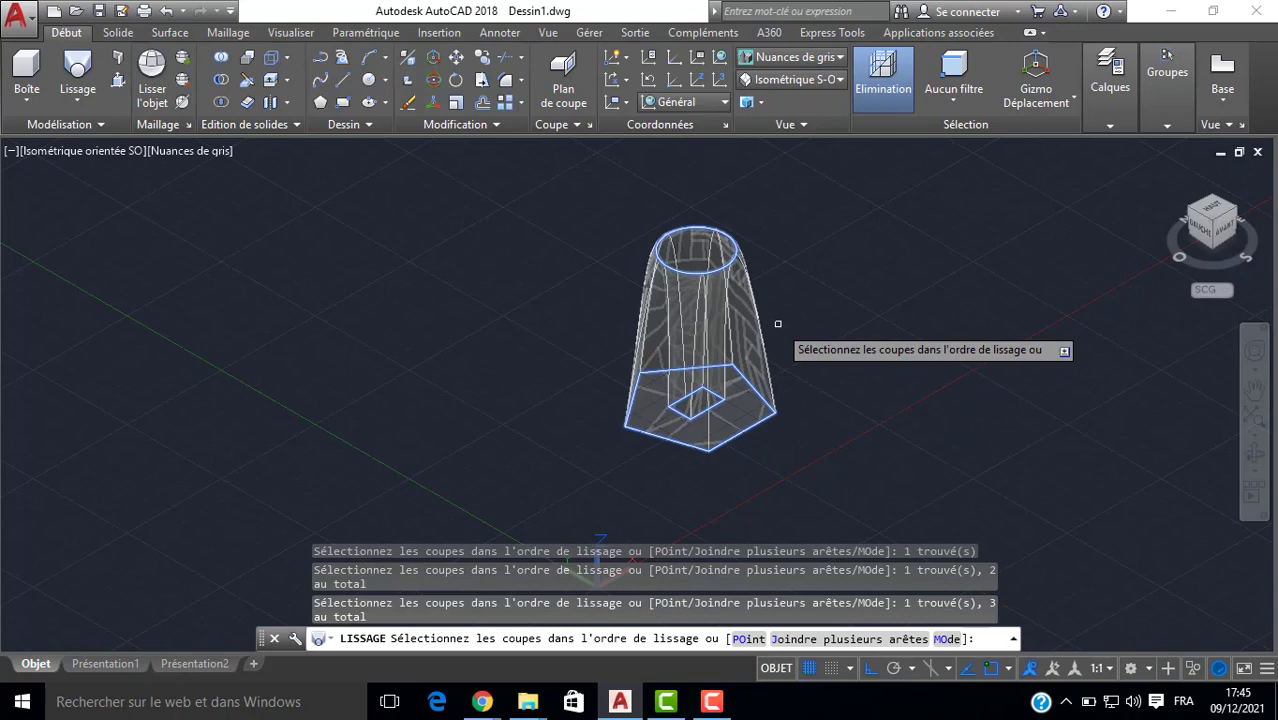
key(Return)
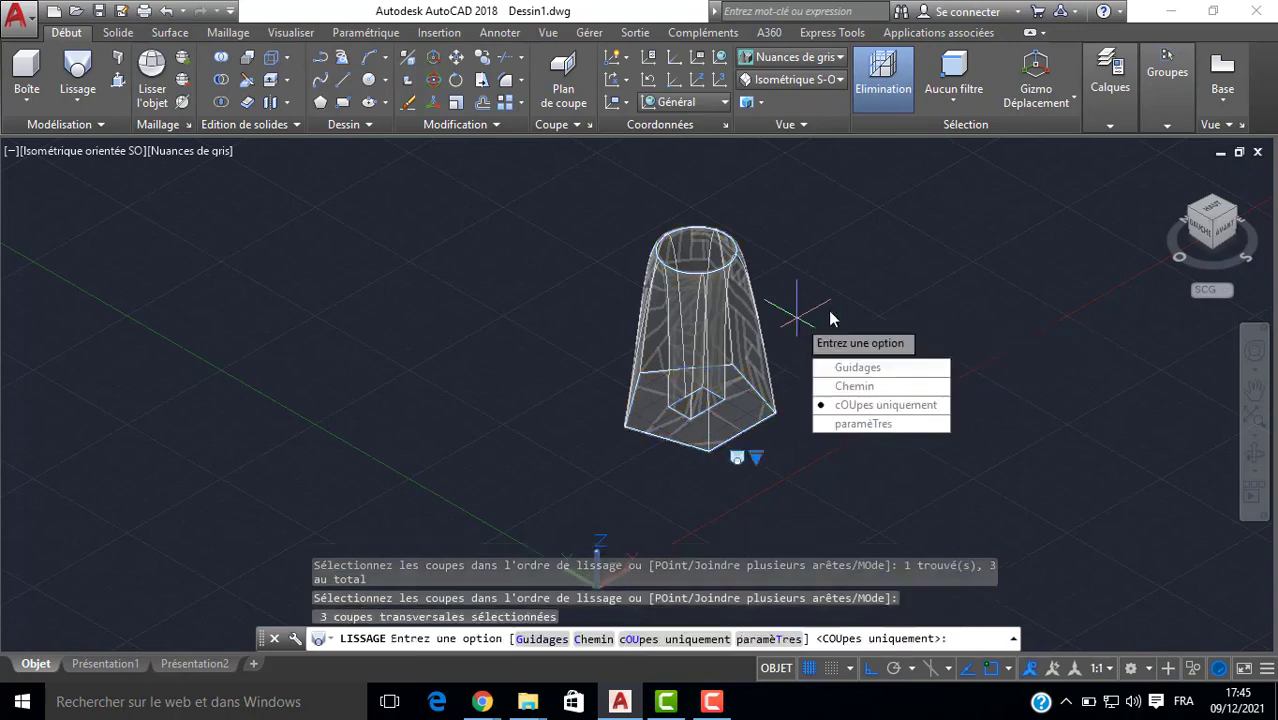
click(838, 369)
key(Escape)
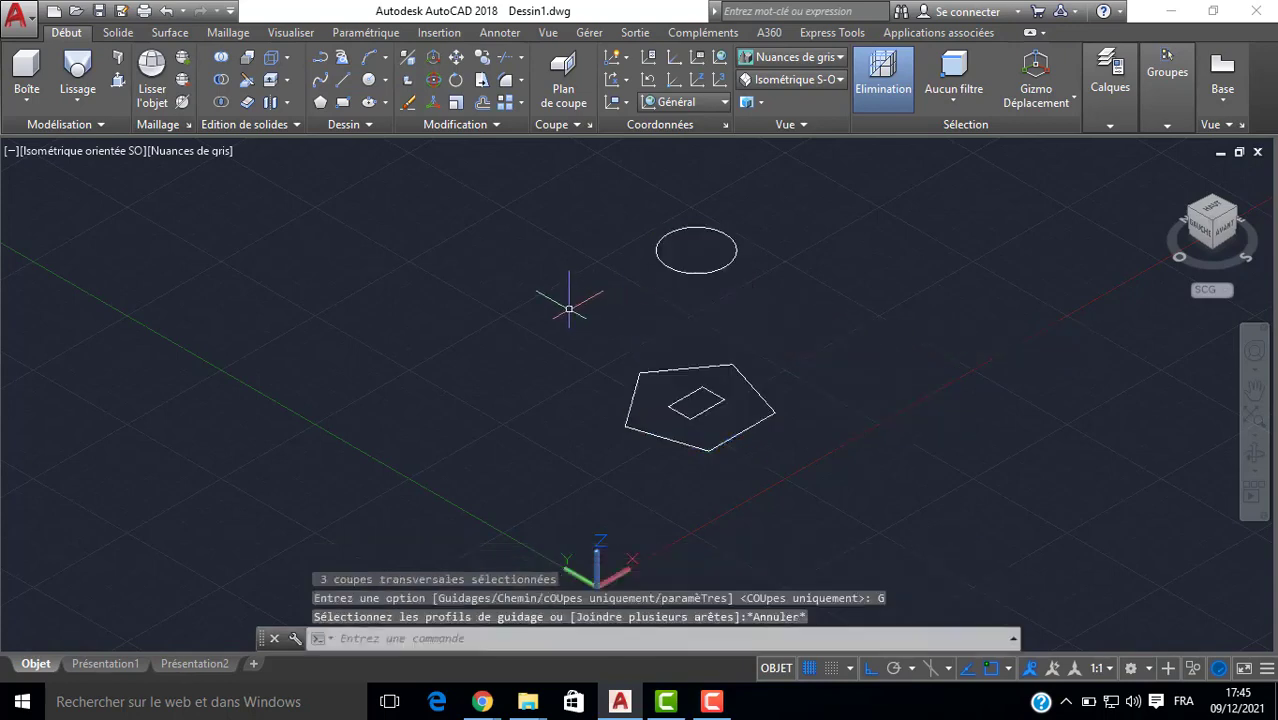
Try the Lissage through the pentagon, circle and rectangle with the Chemin option.
key(Return)
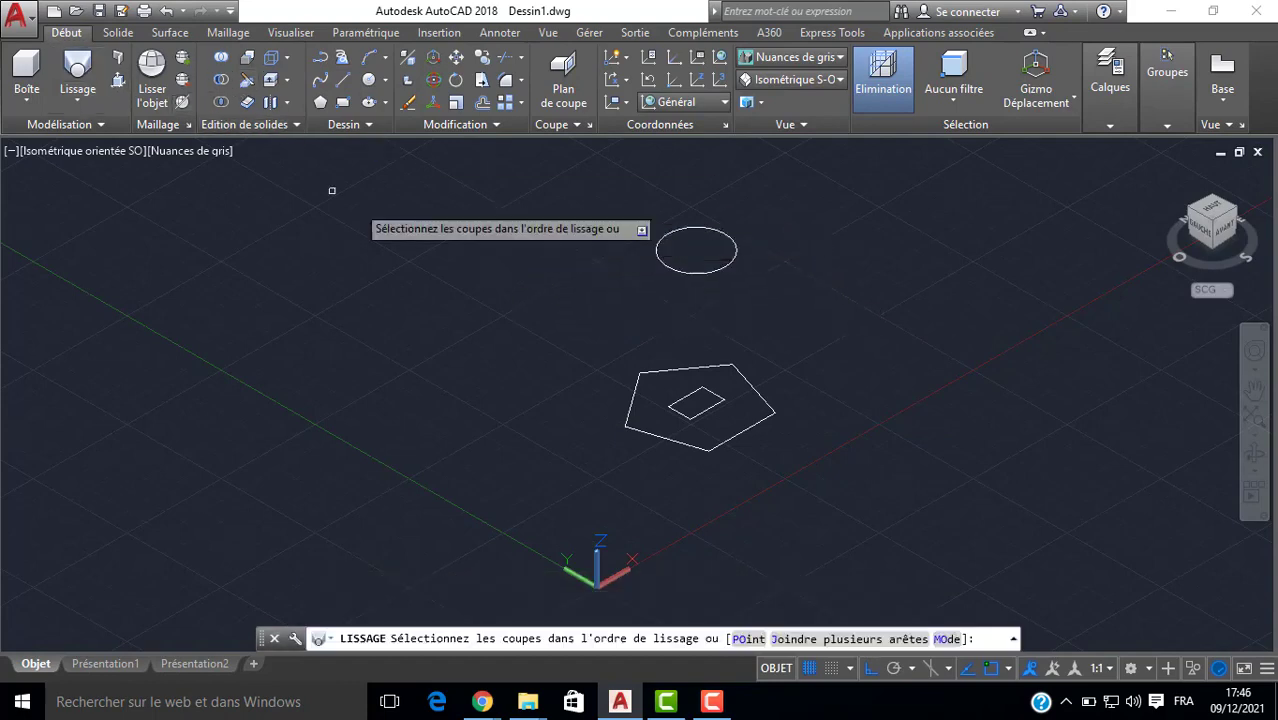
click(669, 441)
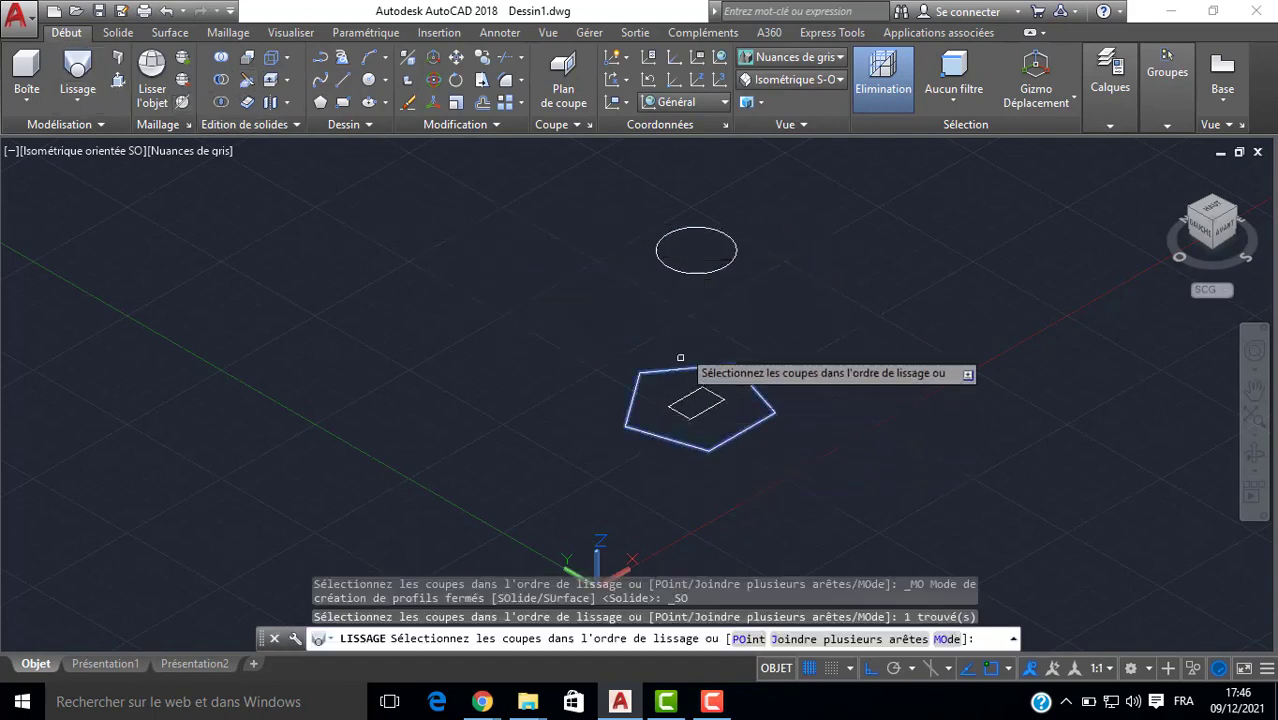
click(692, 273)
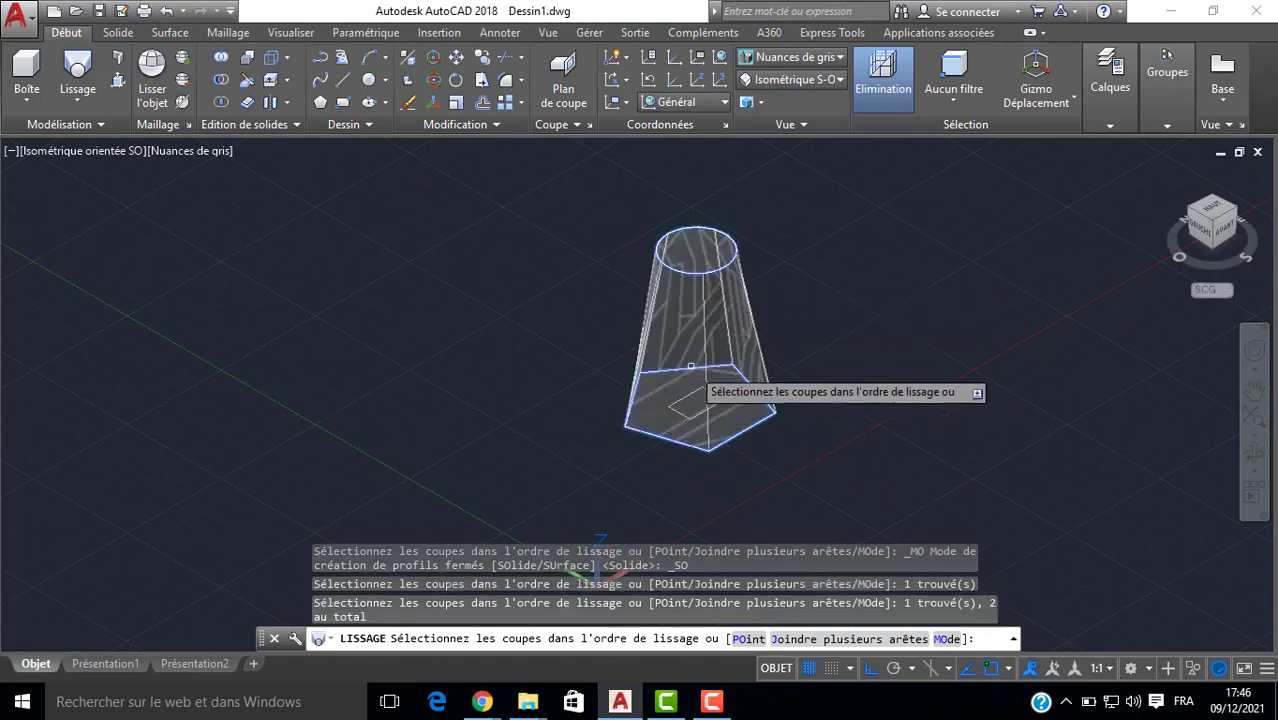
click(687, 399)
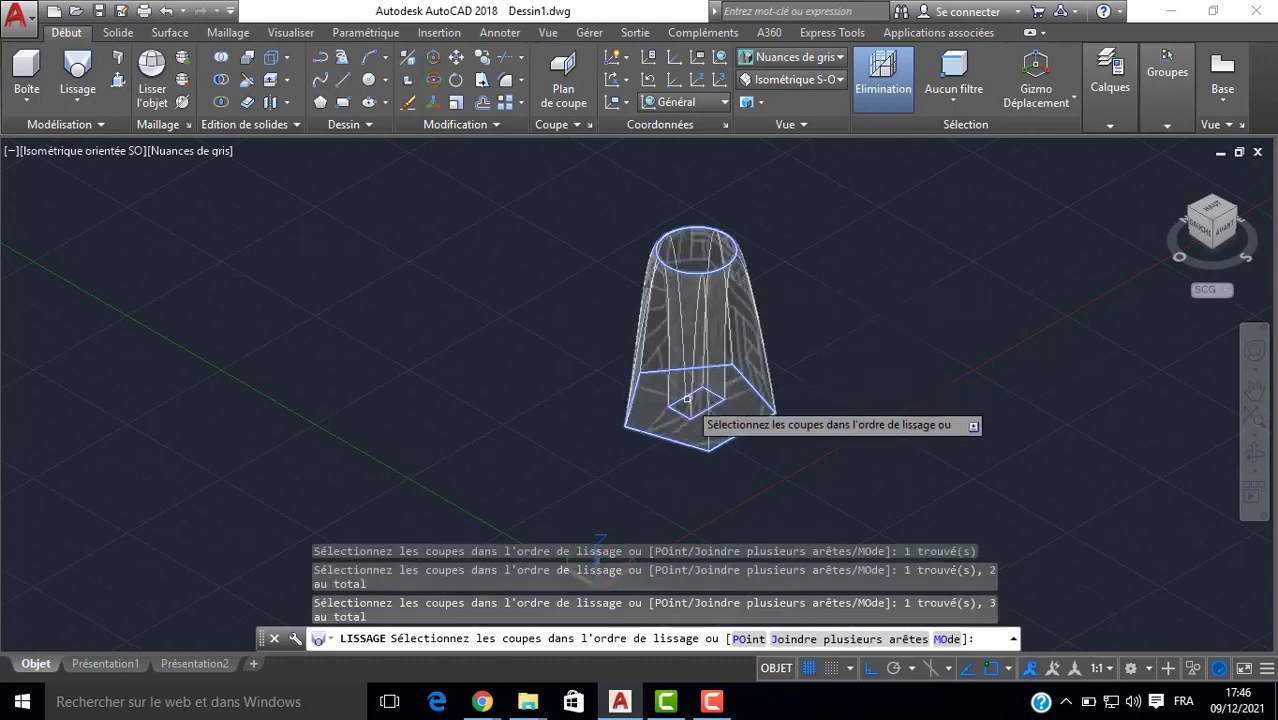
key(Return)
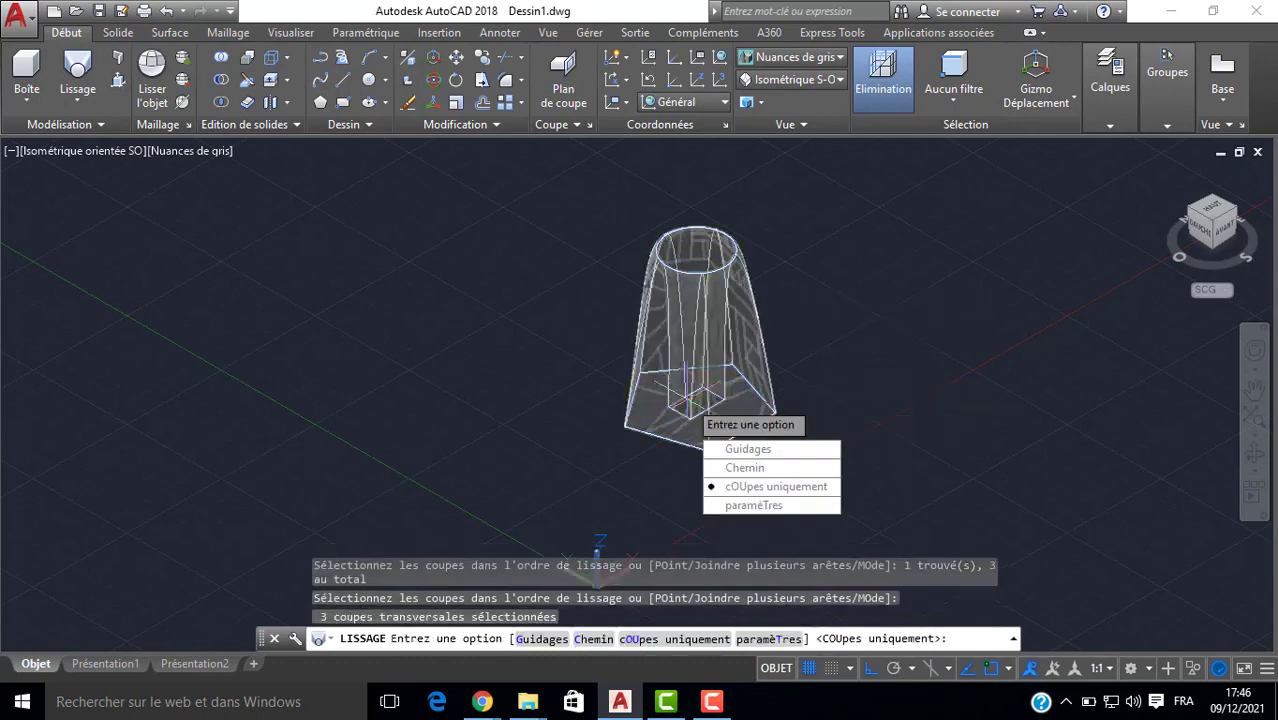
click(722, 469)
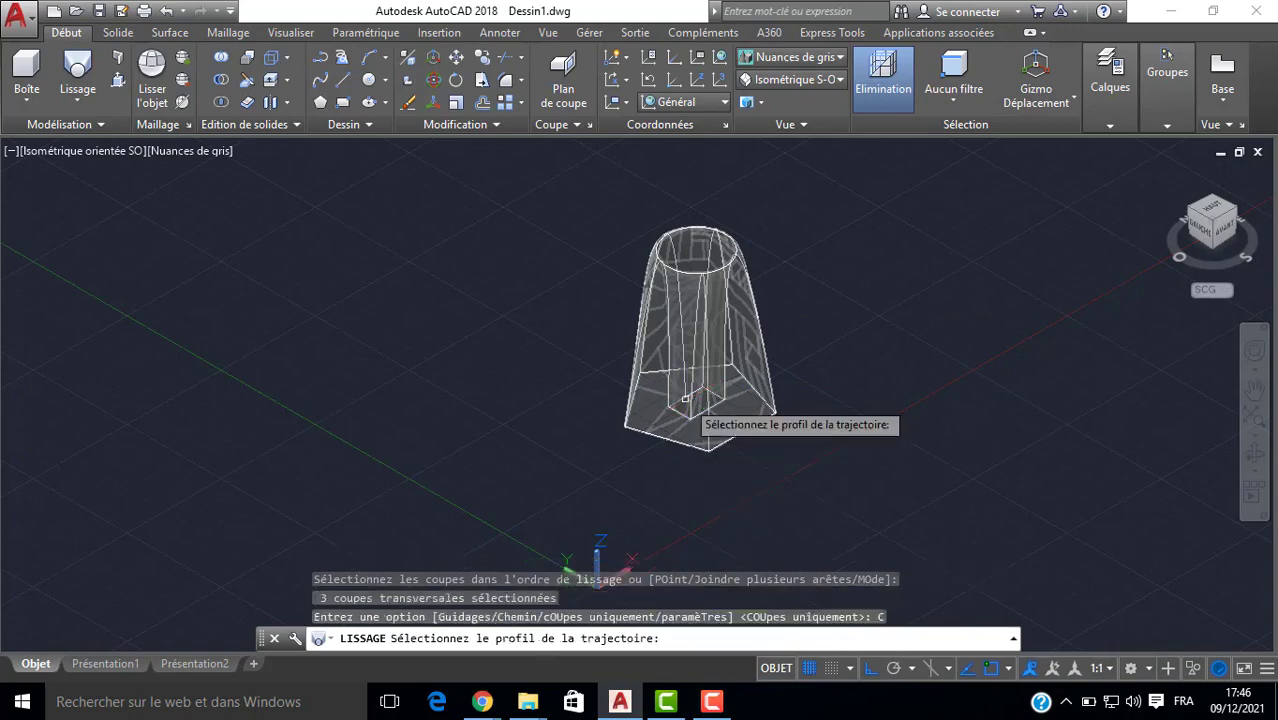
key(Escape)
Try the Lissage through the pentagon, circle and rectangle with Guidages, picking the rectangle as the guide profile.
key(Return)
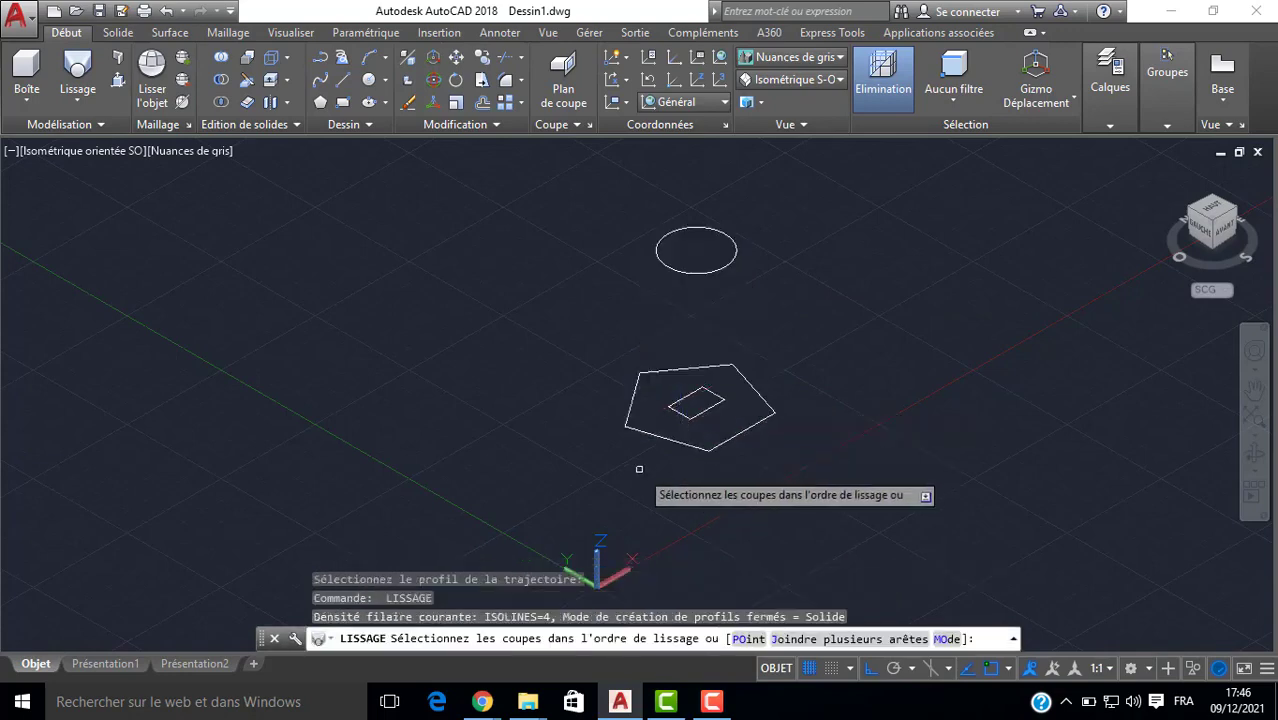
click(649, 437)
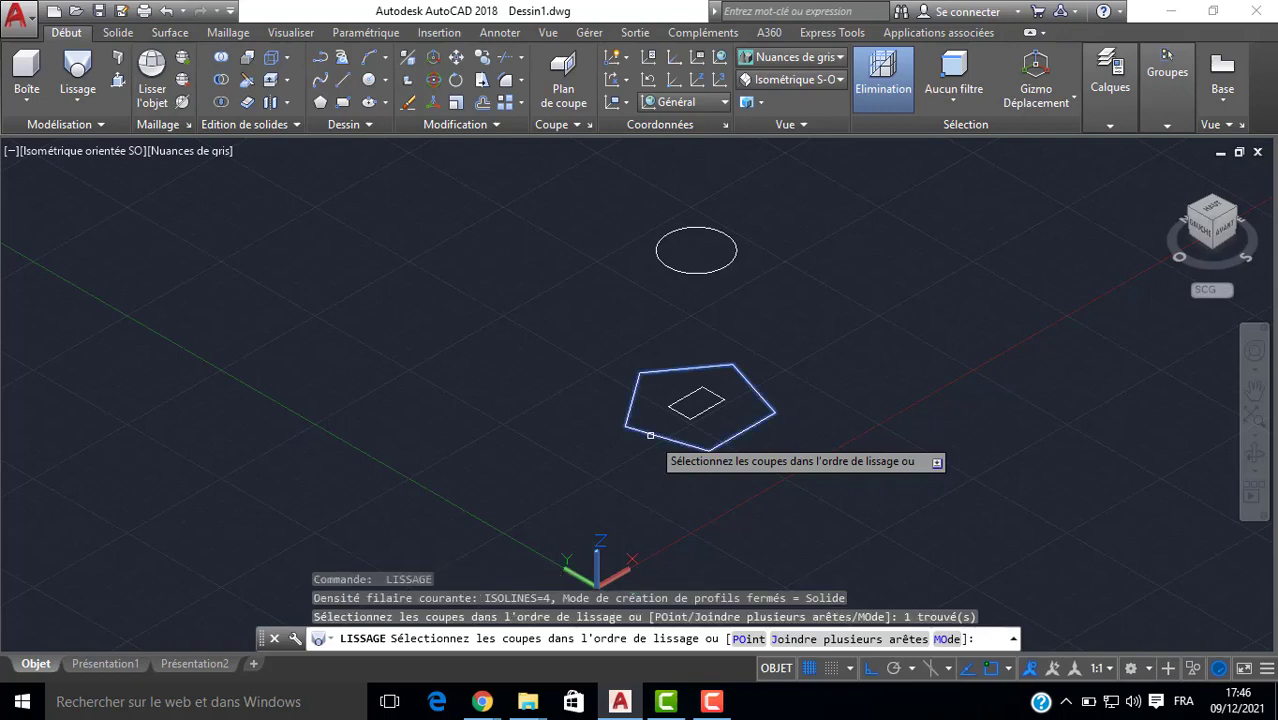
click(678, 271)
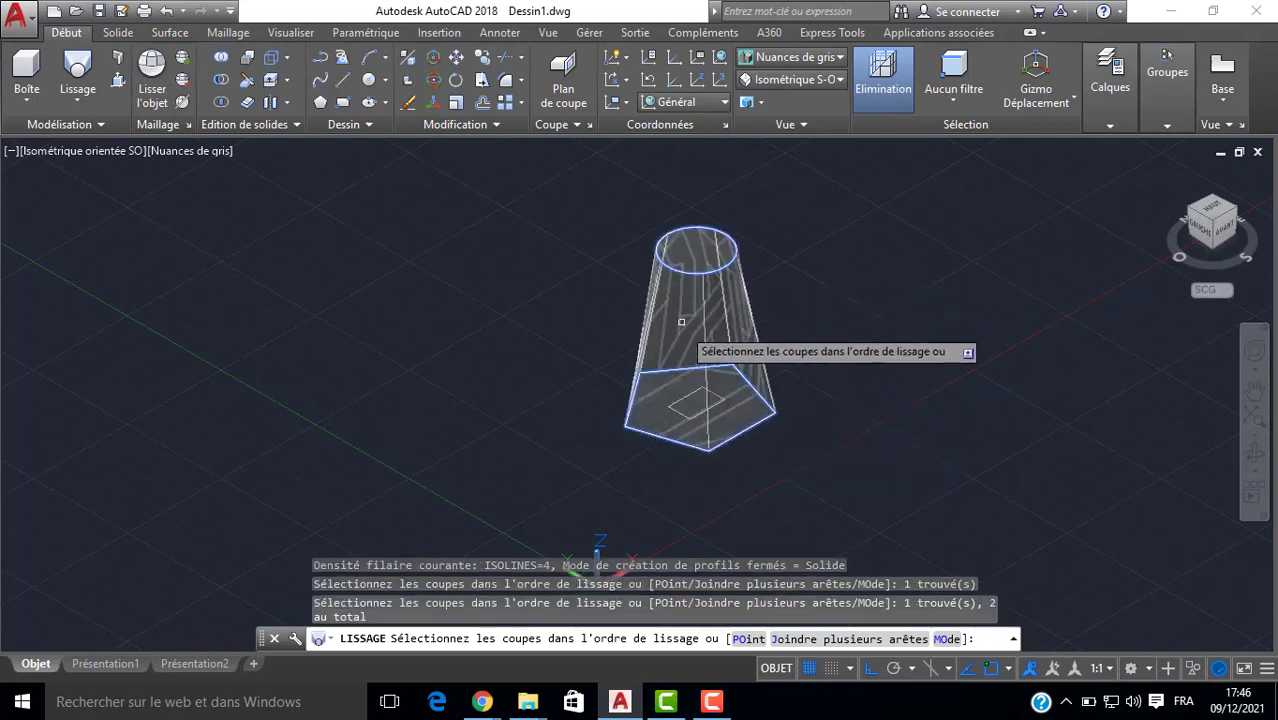
click(681, 397)
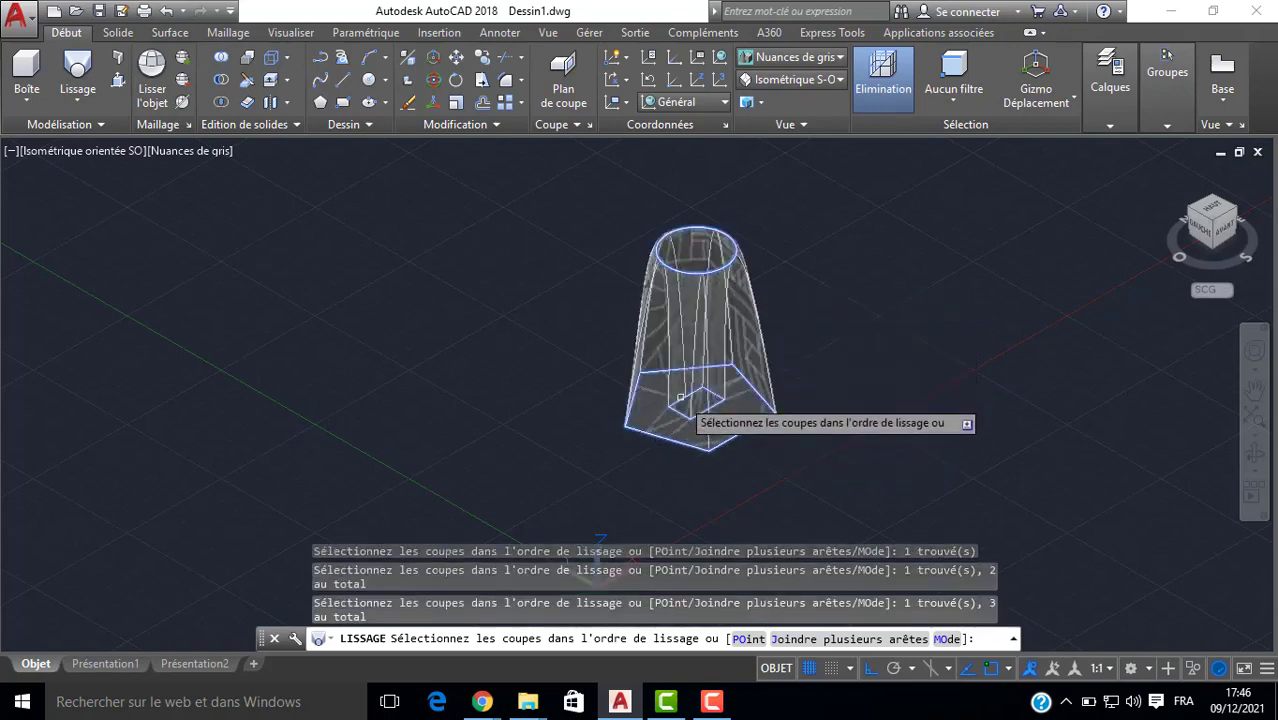
key(Return)
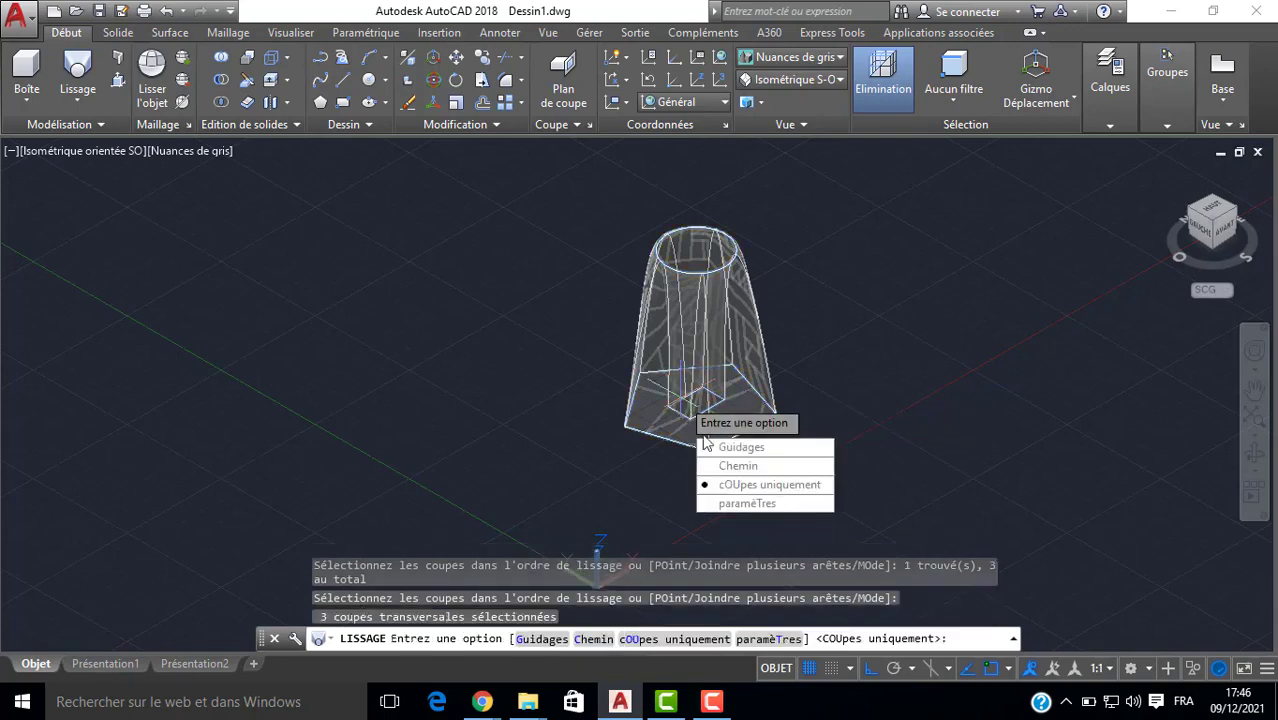
click(740, 448)
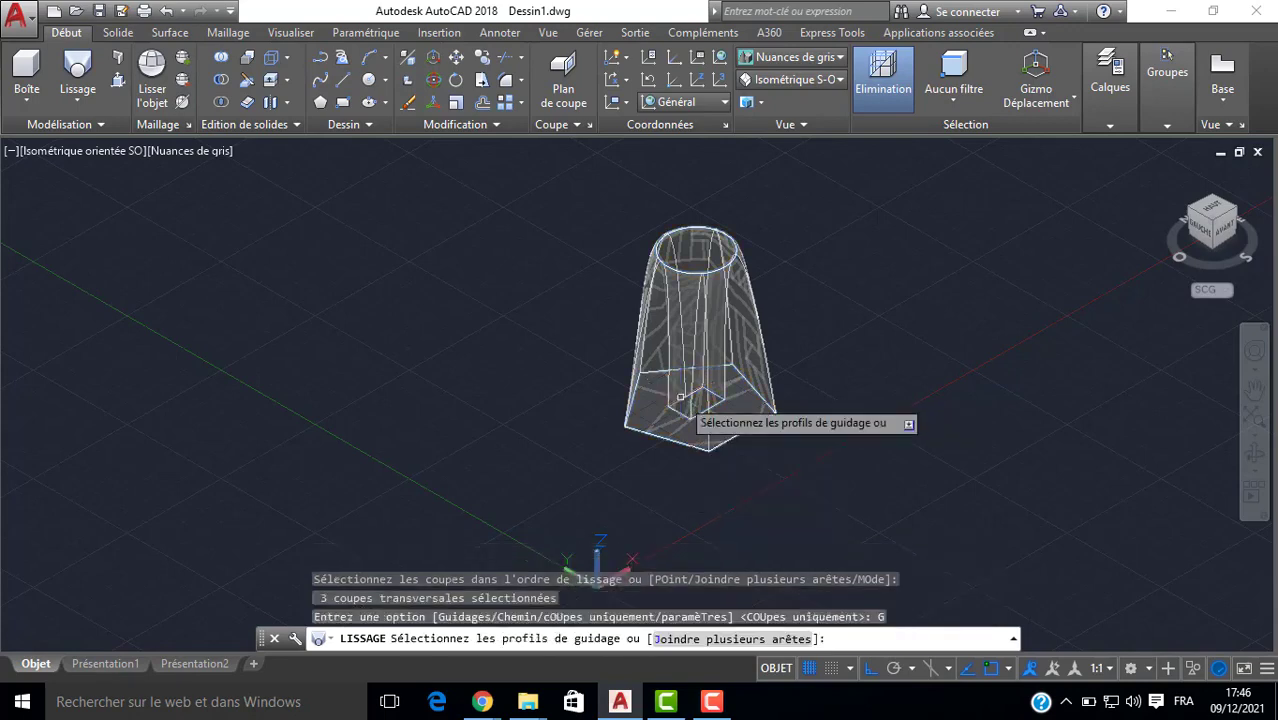
click(712, 397)
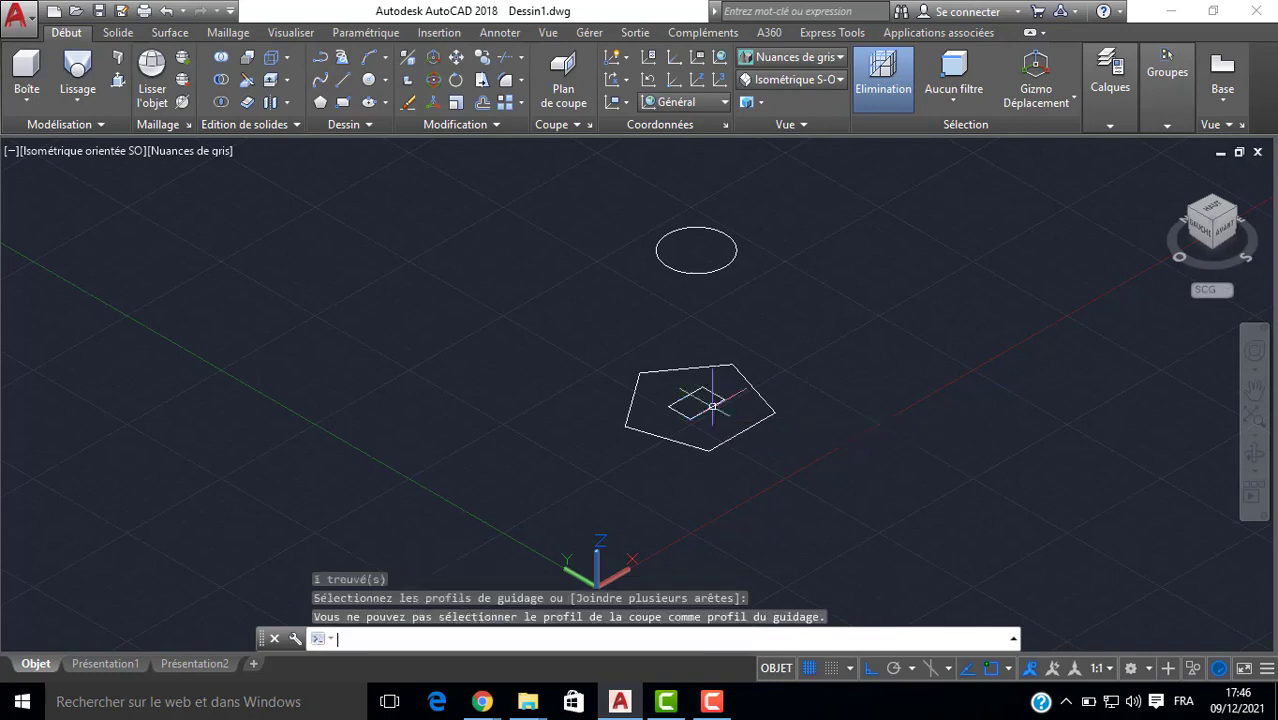
Loft a solid from the pentagon to the raised circle with the cOUpes uniquement option.
key(Return)
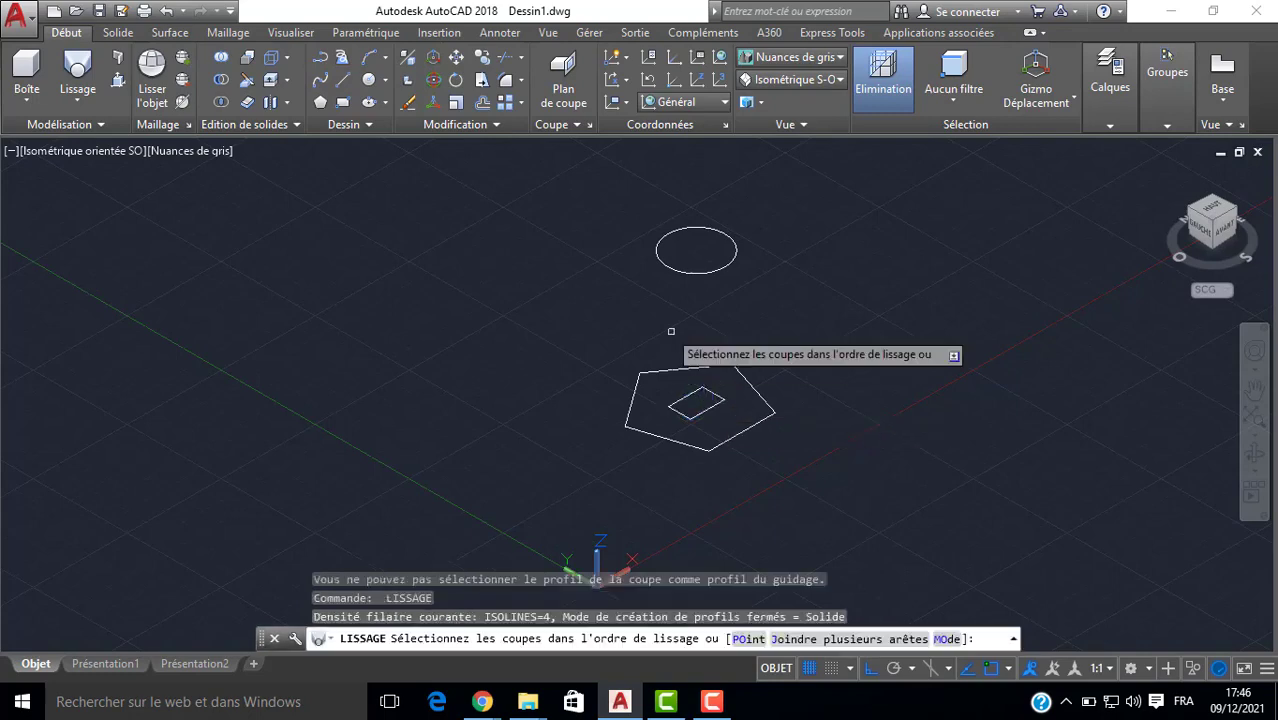
click(652, 432)
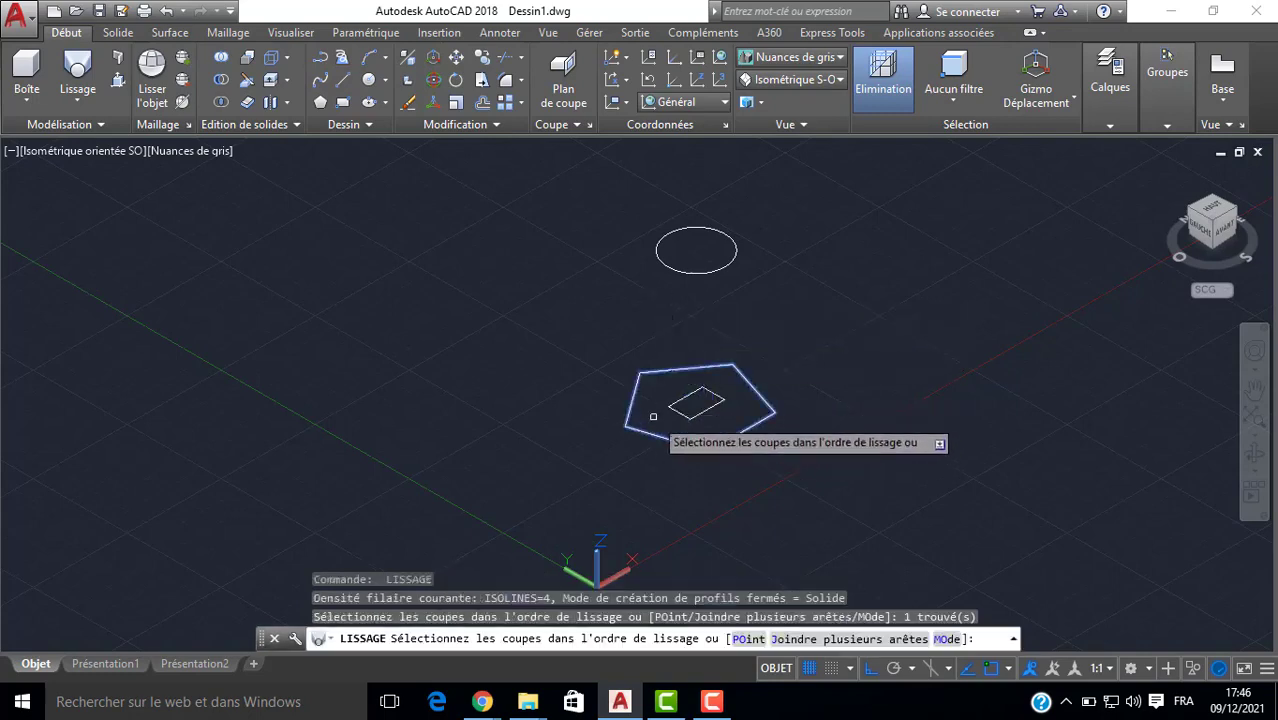
click(686, 273)
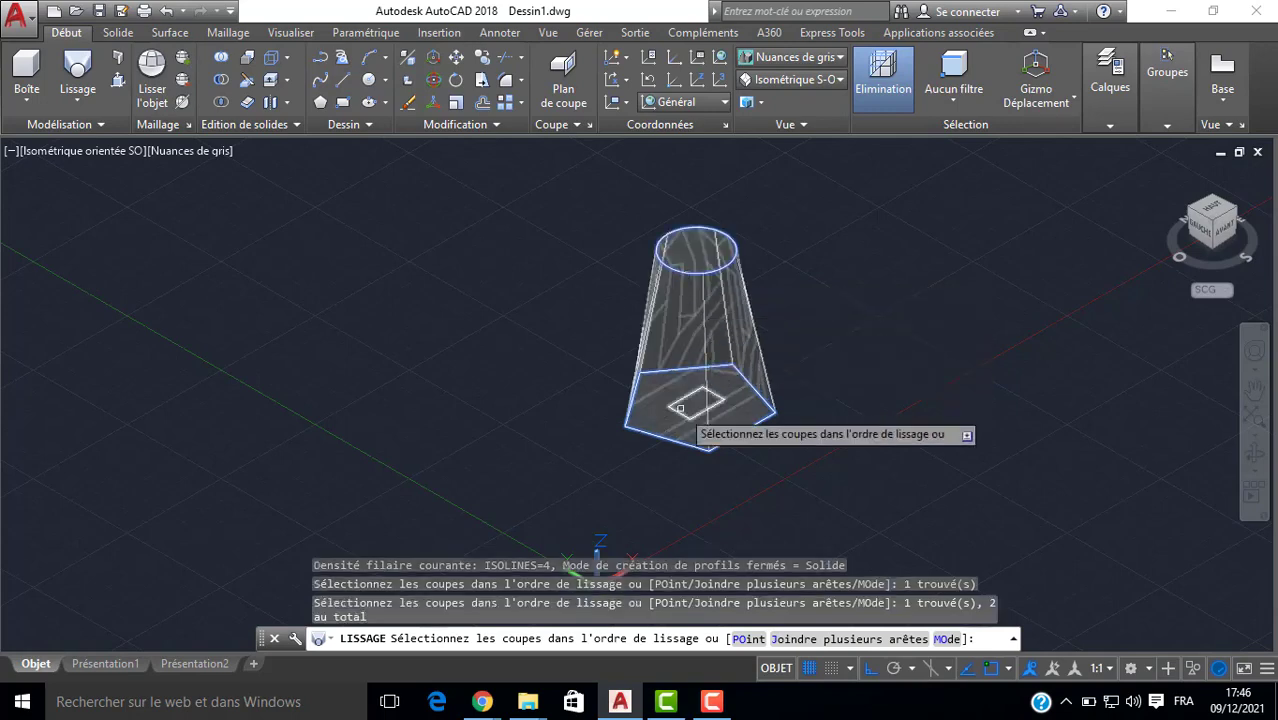
key(Return)
click(724, 492)
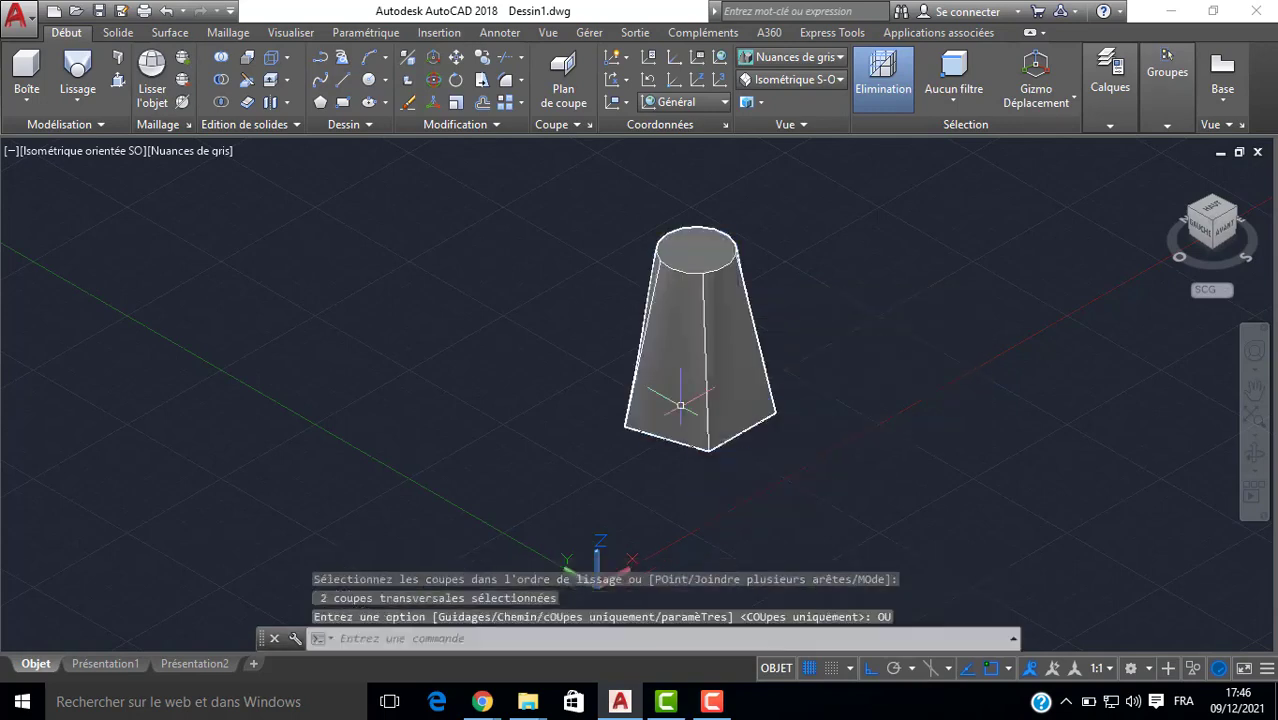
middle_drag(562, 296, 442, 257)
key(Return)
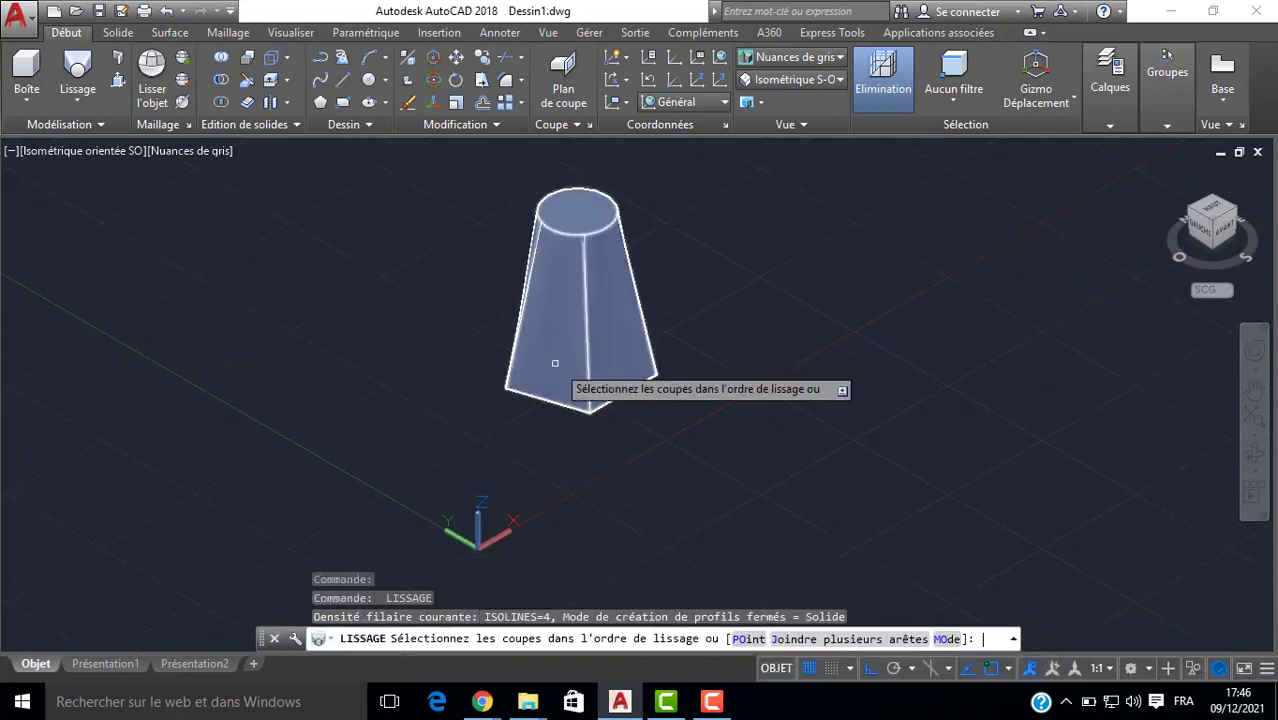
key(Escape)
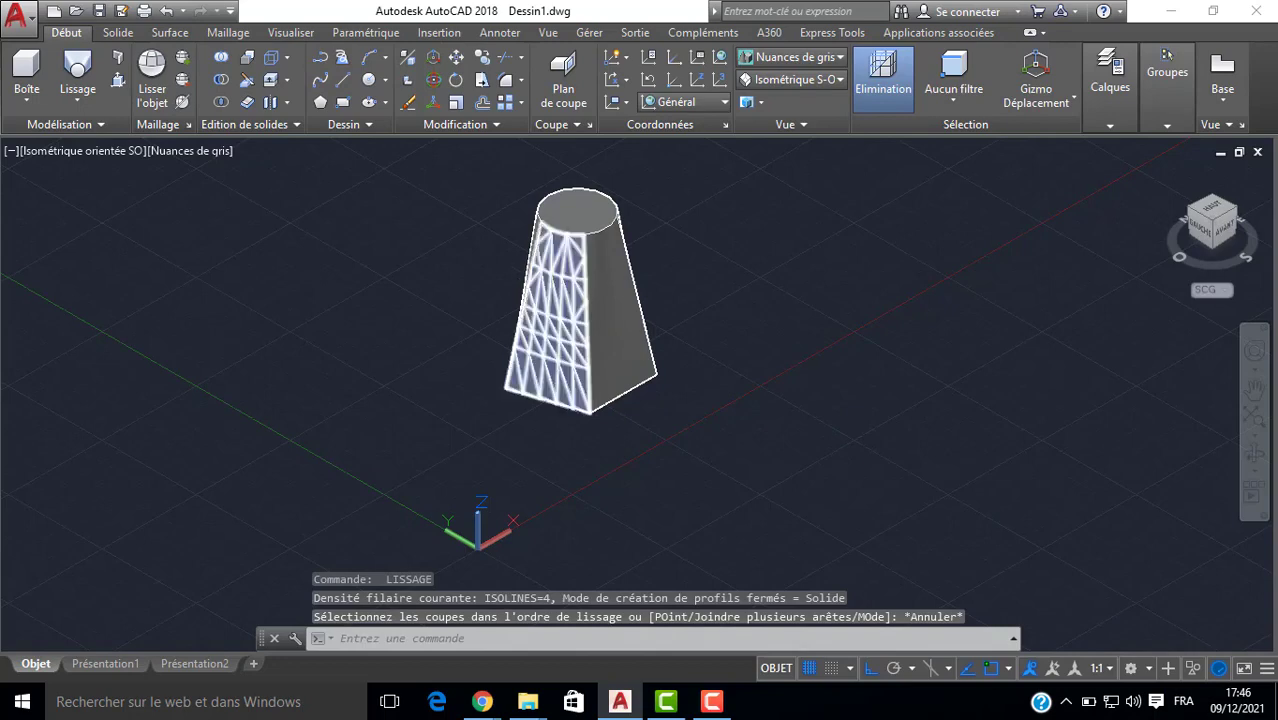
Undo the two-profile loft between the pentagon and the circle.
key(ctrl+z)
key(ctrl+z)
key(ctrl+z)
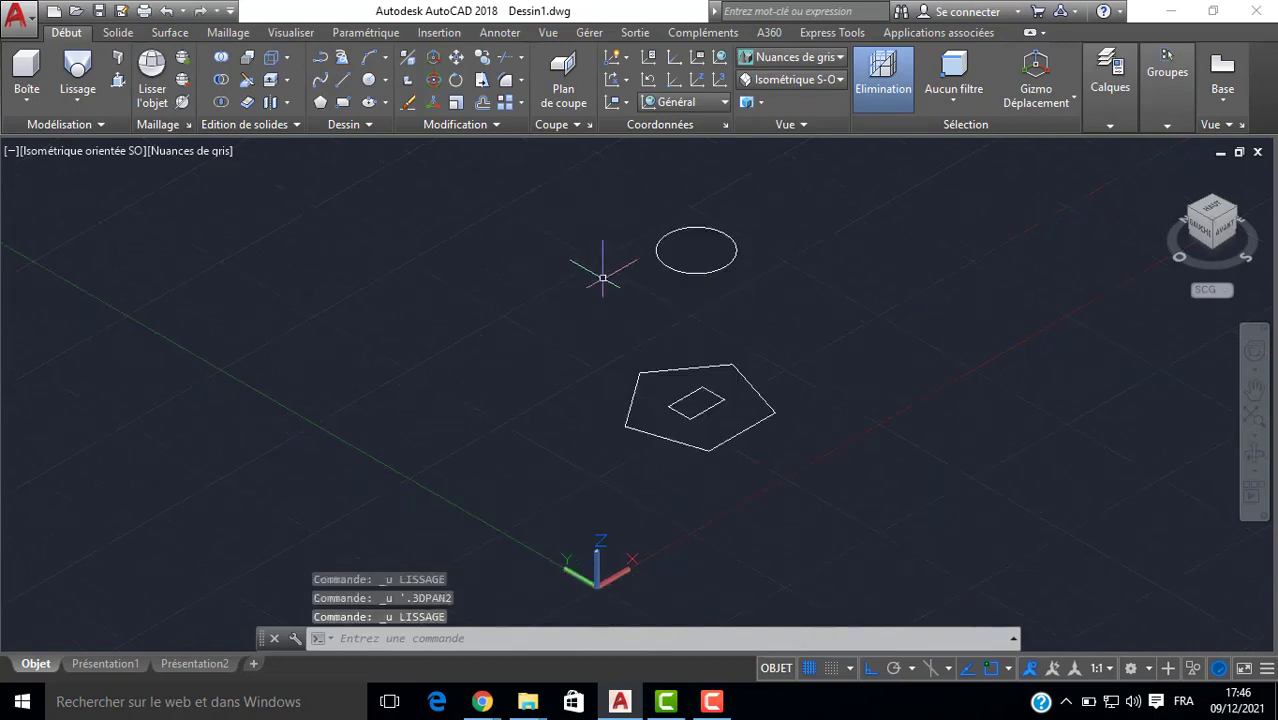
Loft a solid through the pentagon, the circle and the rectangle, in that order, with the cOUpes uniquement option.
click(64, 80)
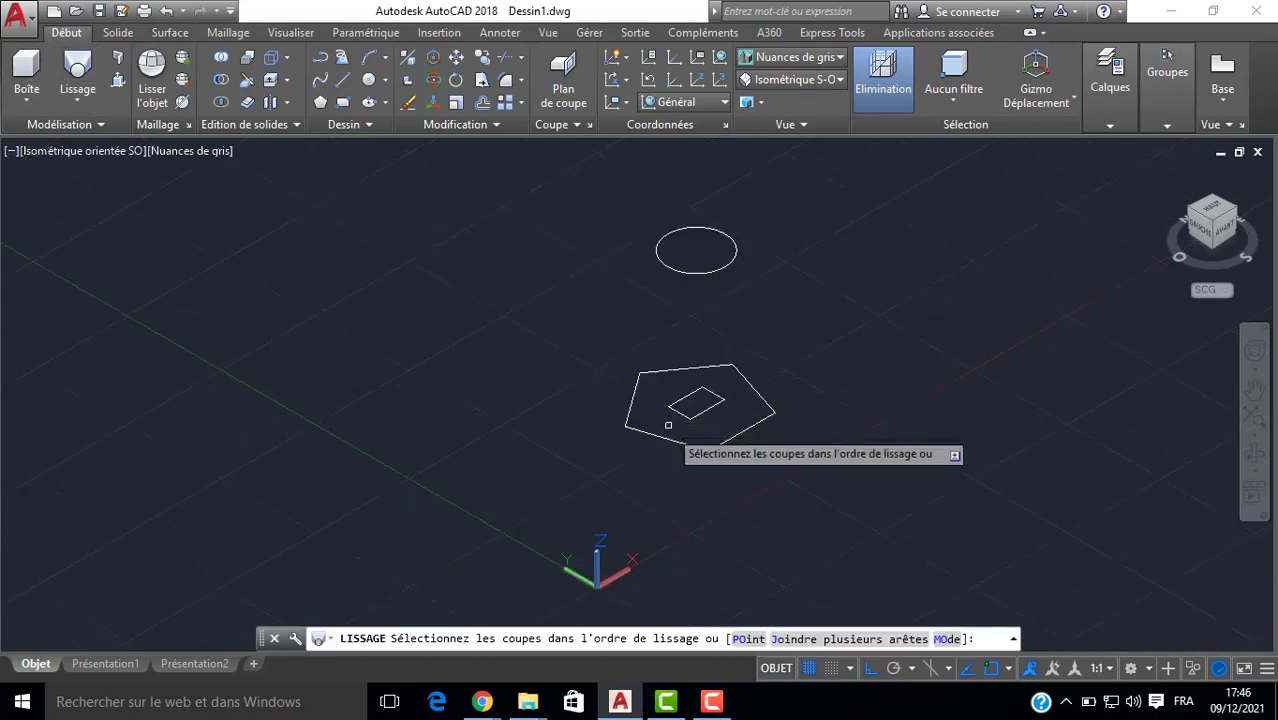
click(672, 428)
click(655, 446)
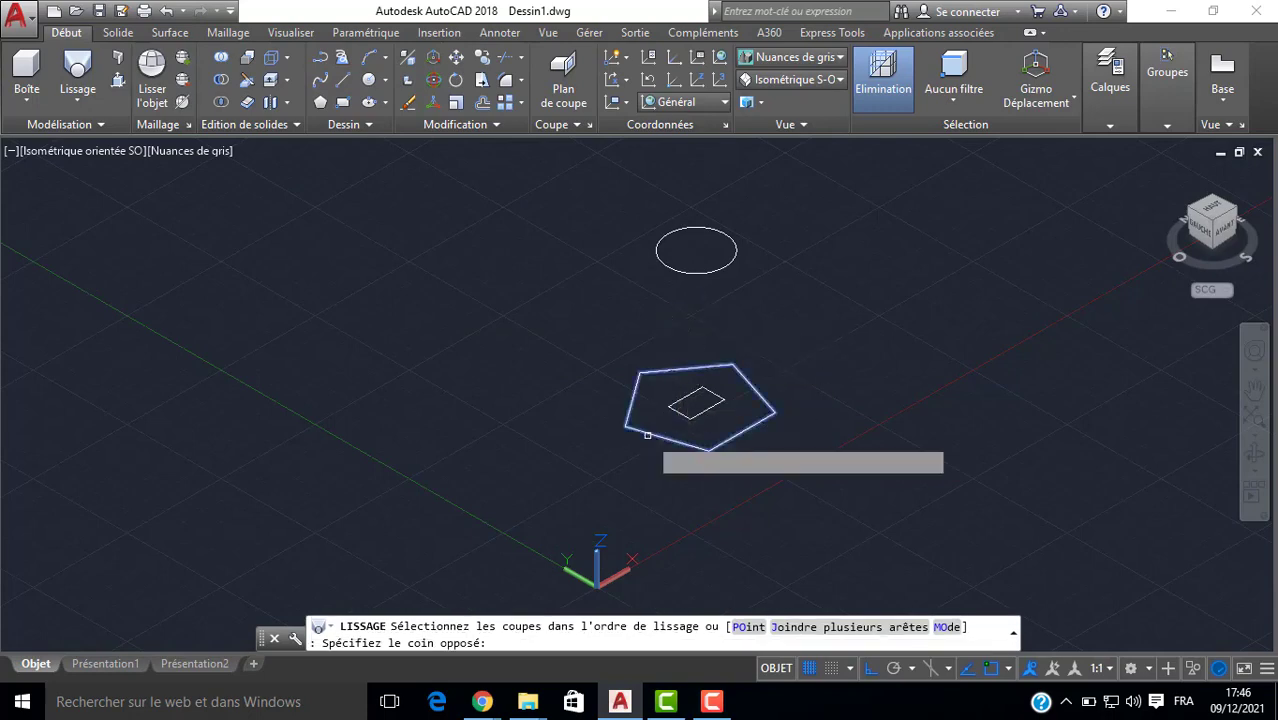
click(679, 272)
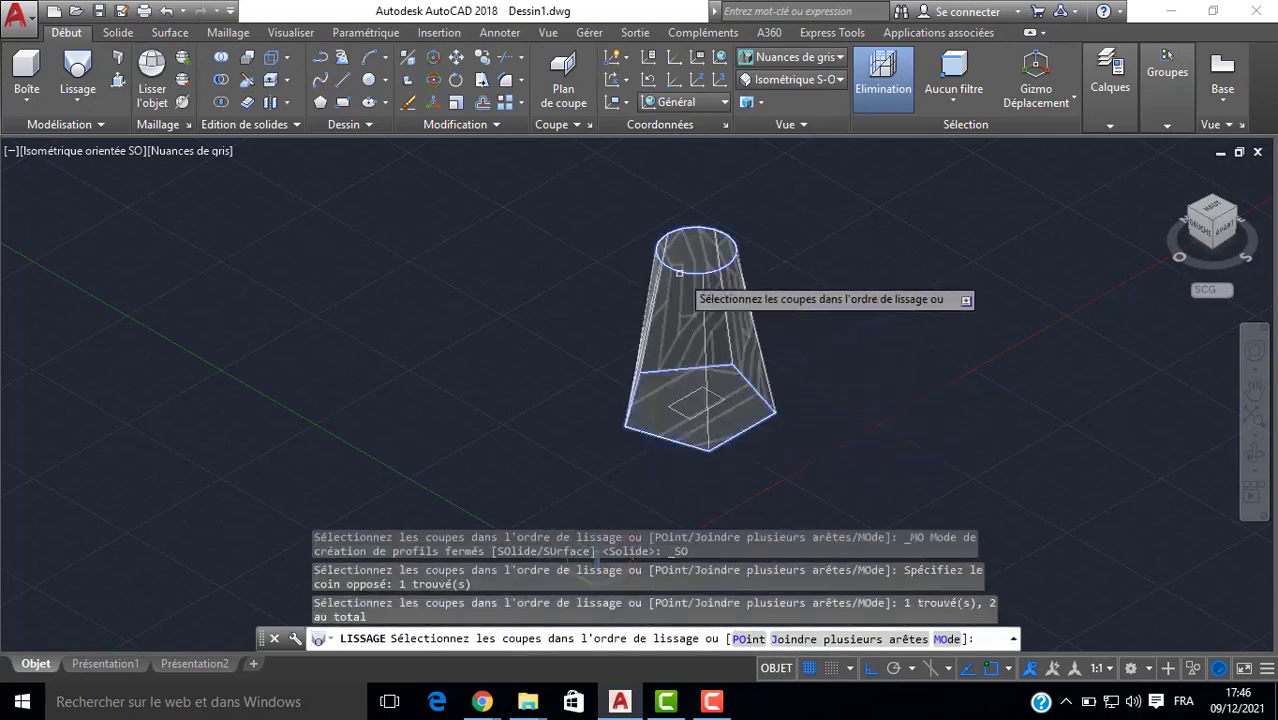
click(683, 397)
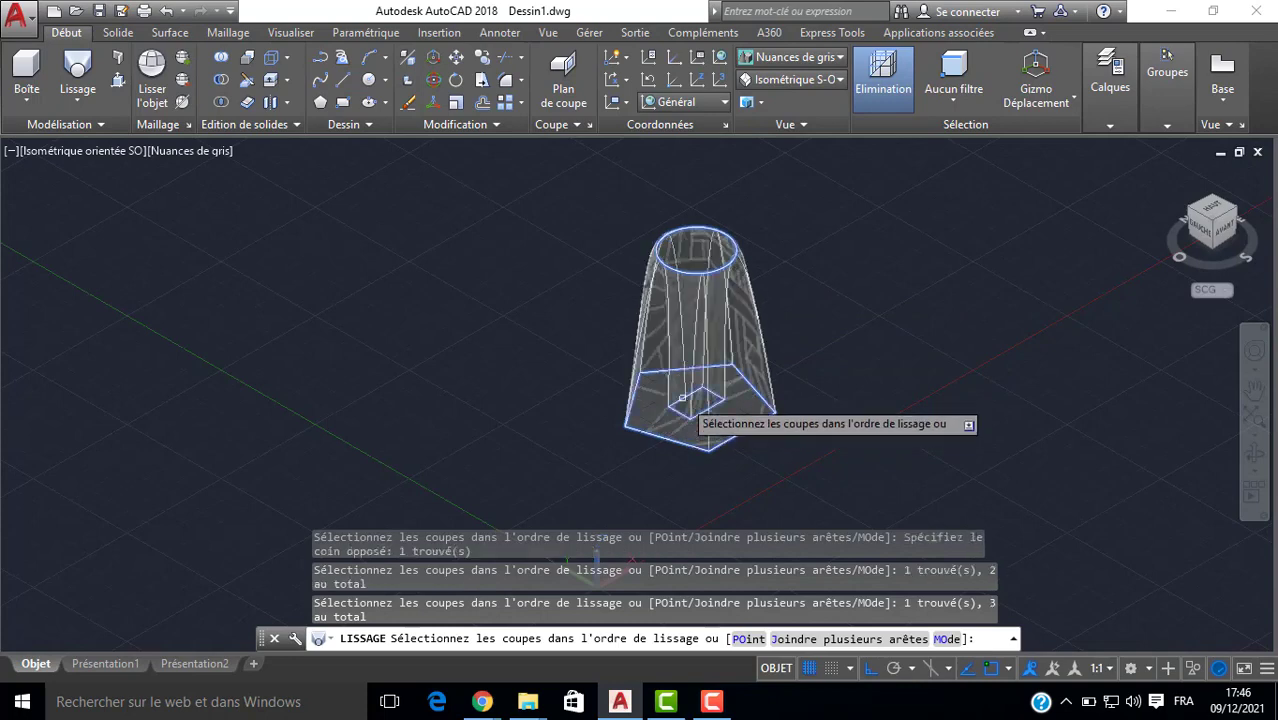
key(Return)
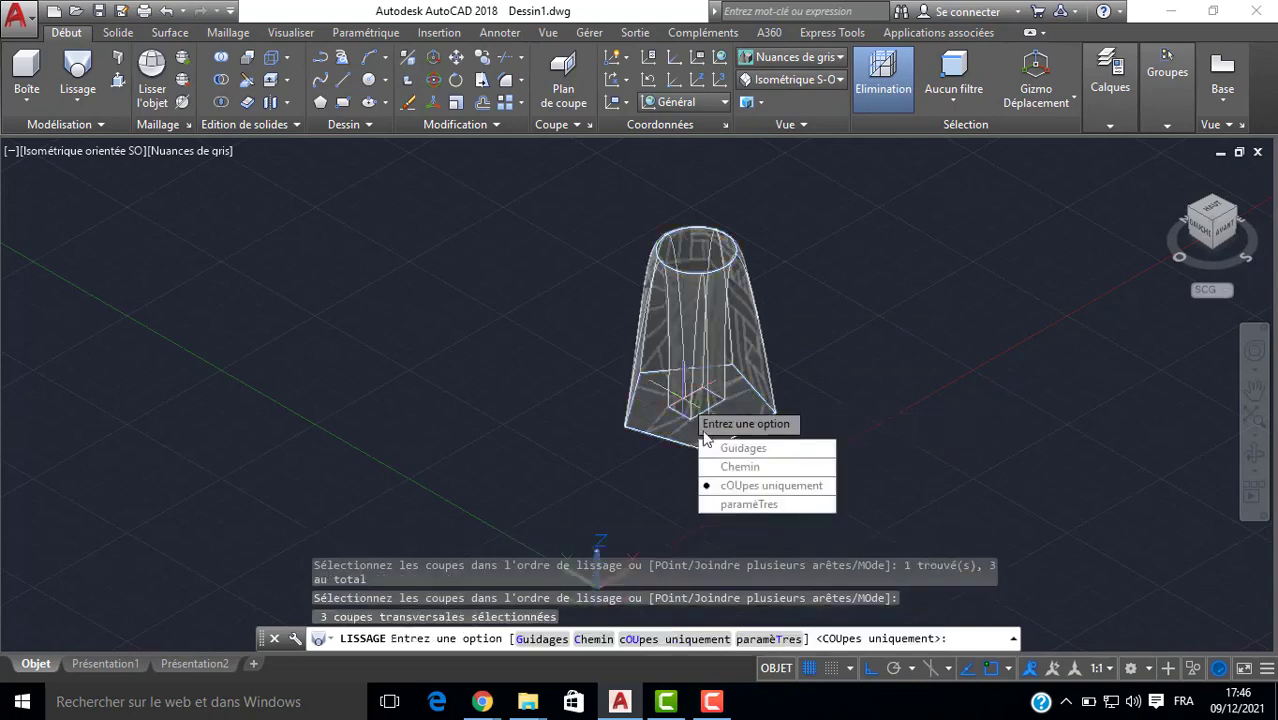
click(720, 488)
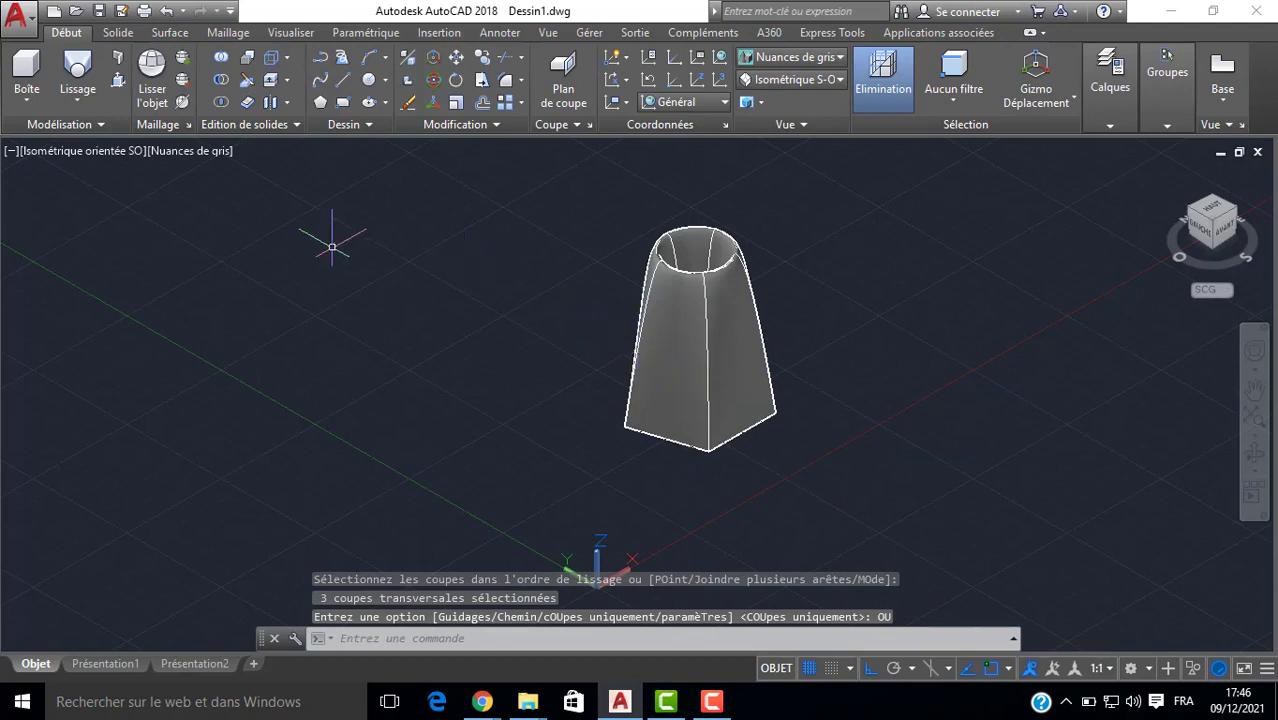
Examine the three-profile lofted solid from the side, from its underside and from above.
shift+middle_drag(875, 218, 685, 416)
scroll(760, 477, up, 2)
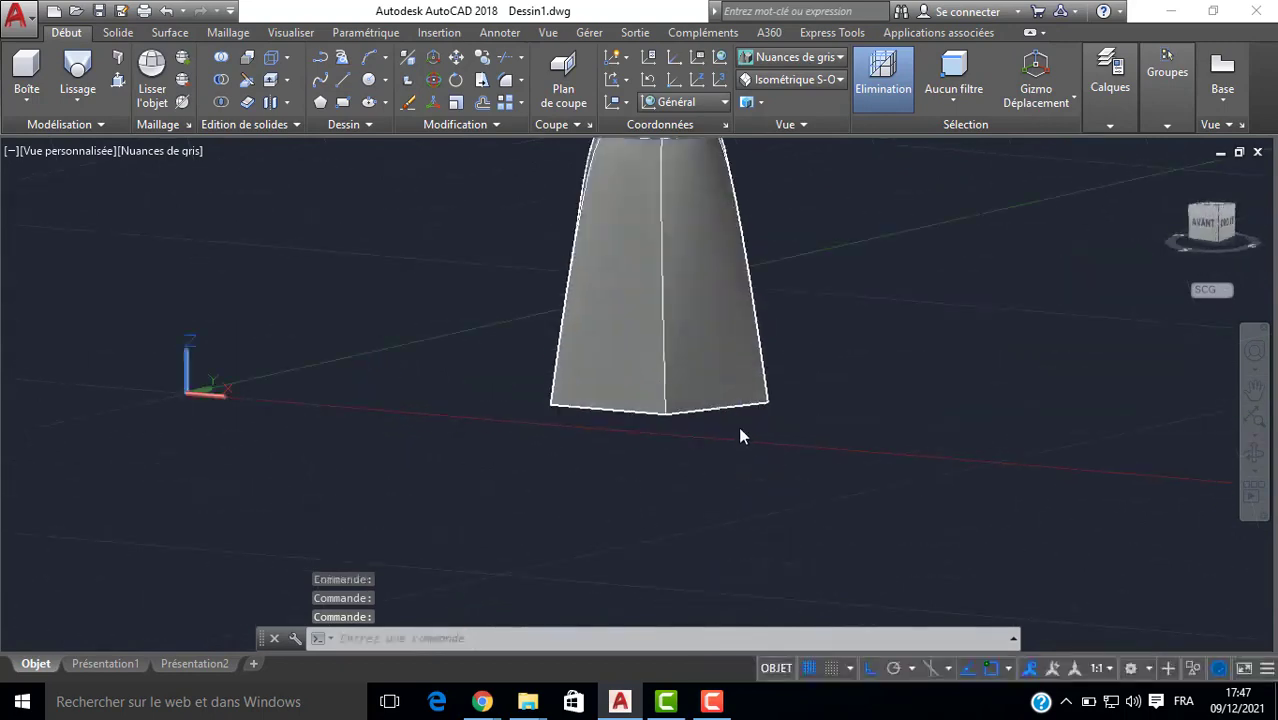
shift+right_click(757, 476)
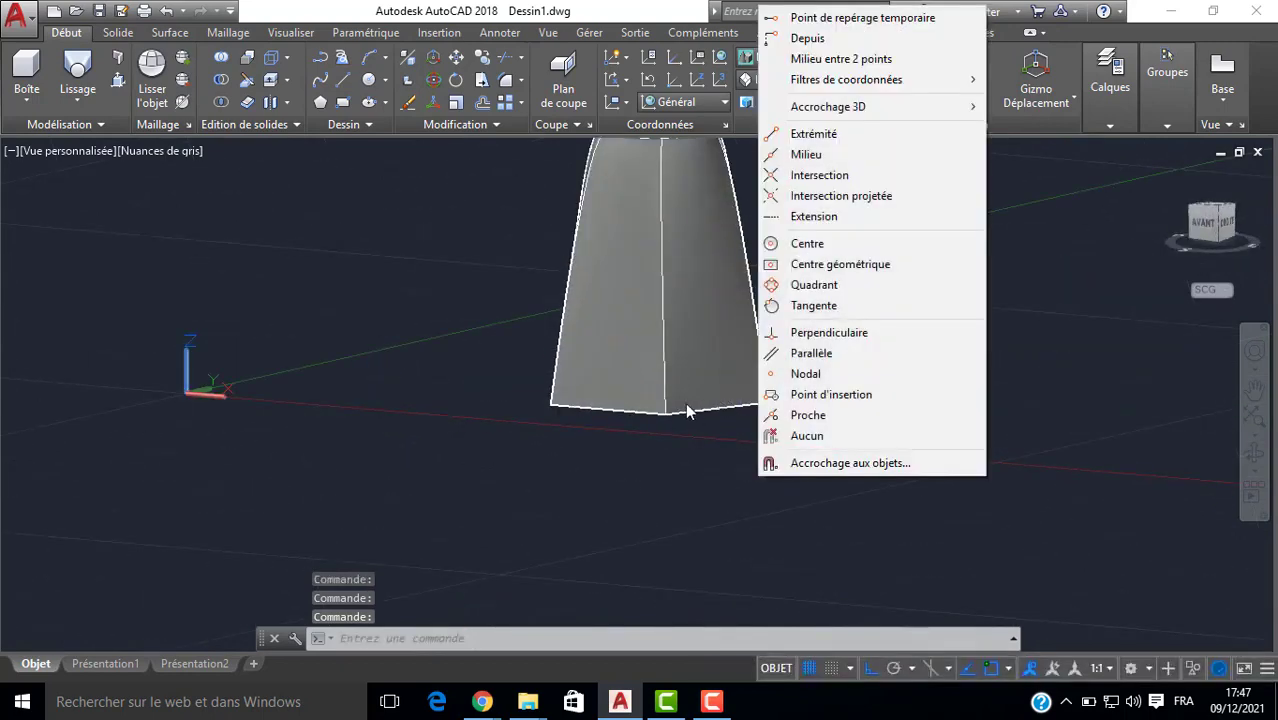
click(665, 452)
scroll(668, 455, down, 3)
key(Escape)
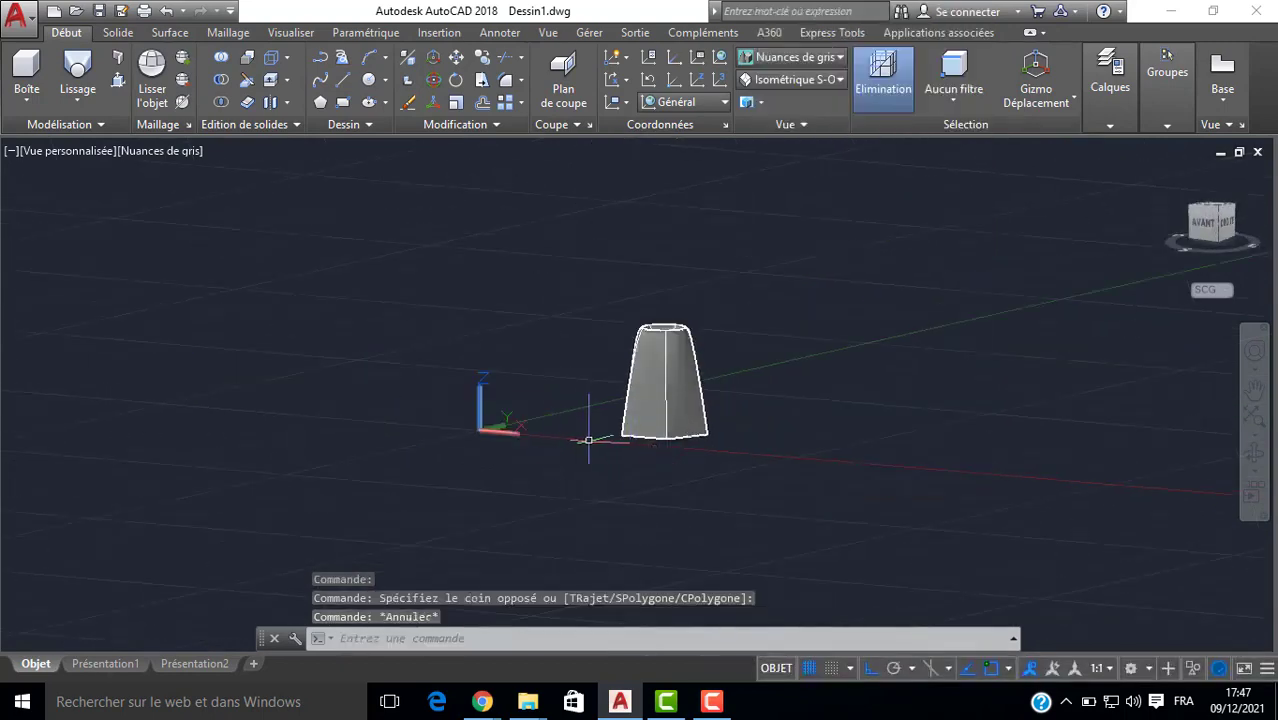
shift+middle_drag(652, 434, 753, 377)
scroll(660, 397, up, 5)
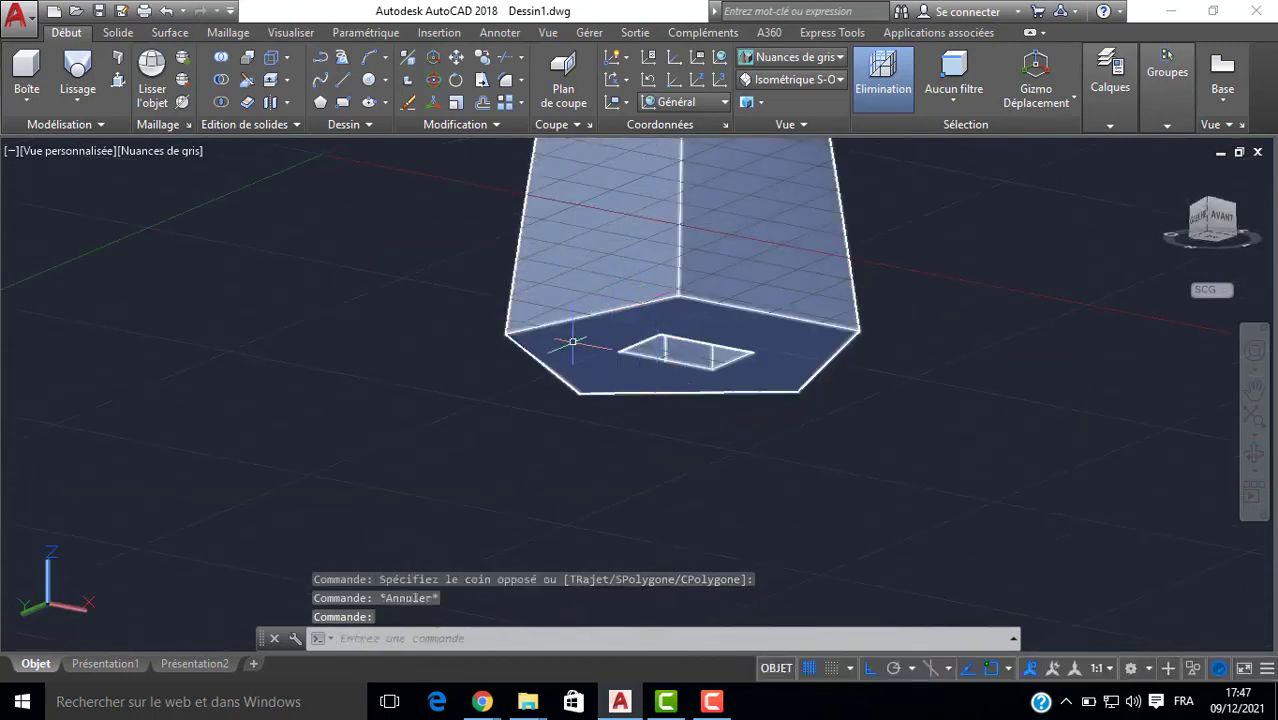
shift+middle_drag(572, 342, 608, 337)
scroll(605, 356, down, 5)
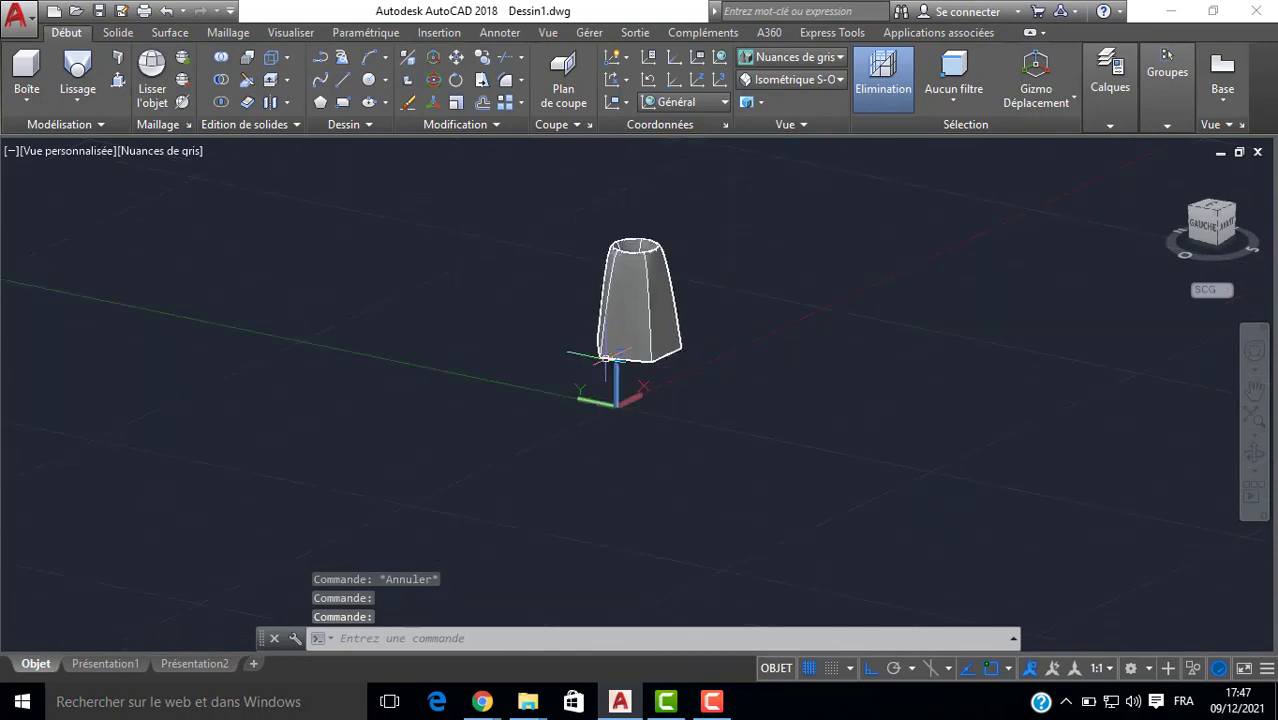
Undo the view changes and the three-profile loft to get back to the separate profiles.
key(ctrl+z)
key(ctrl+z)
key(ctrl+z)
key(ctrl+z)
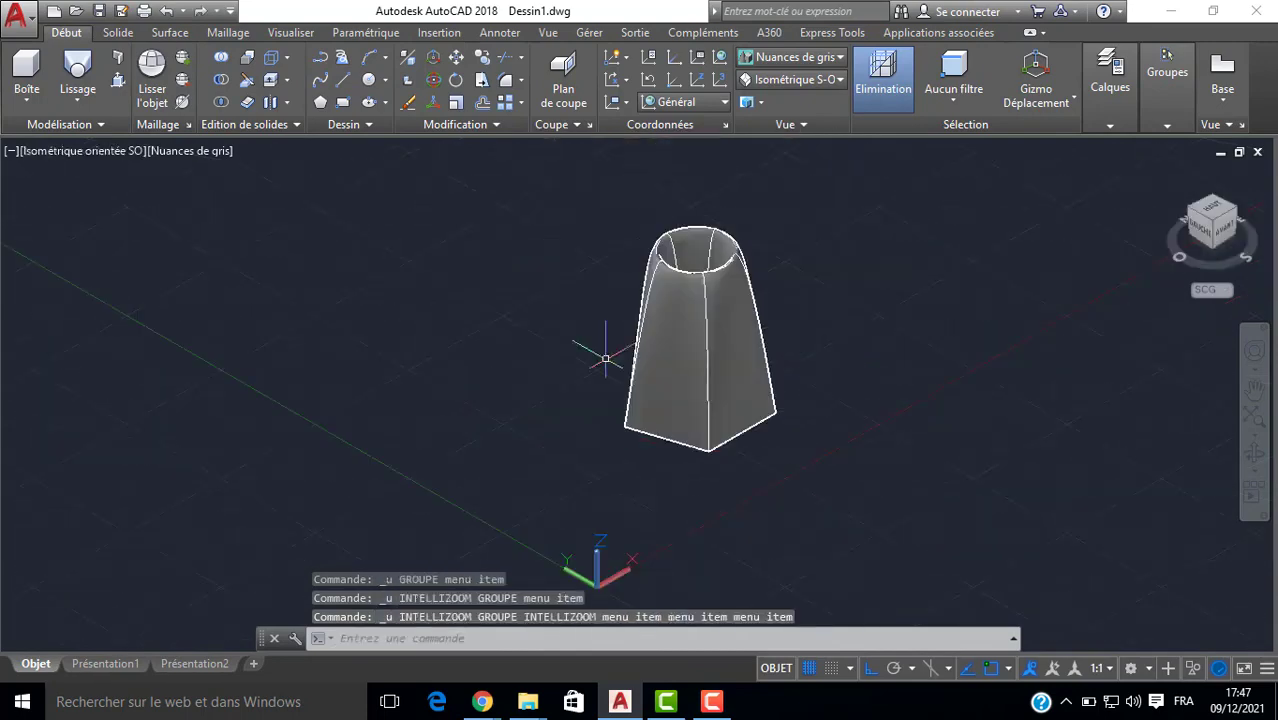
key(ctrl+z)
Copy the circle, pentagon and rectangle together along the Y axis, placing one duplicate set clear of the originals.
click(790, 260)
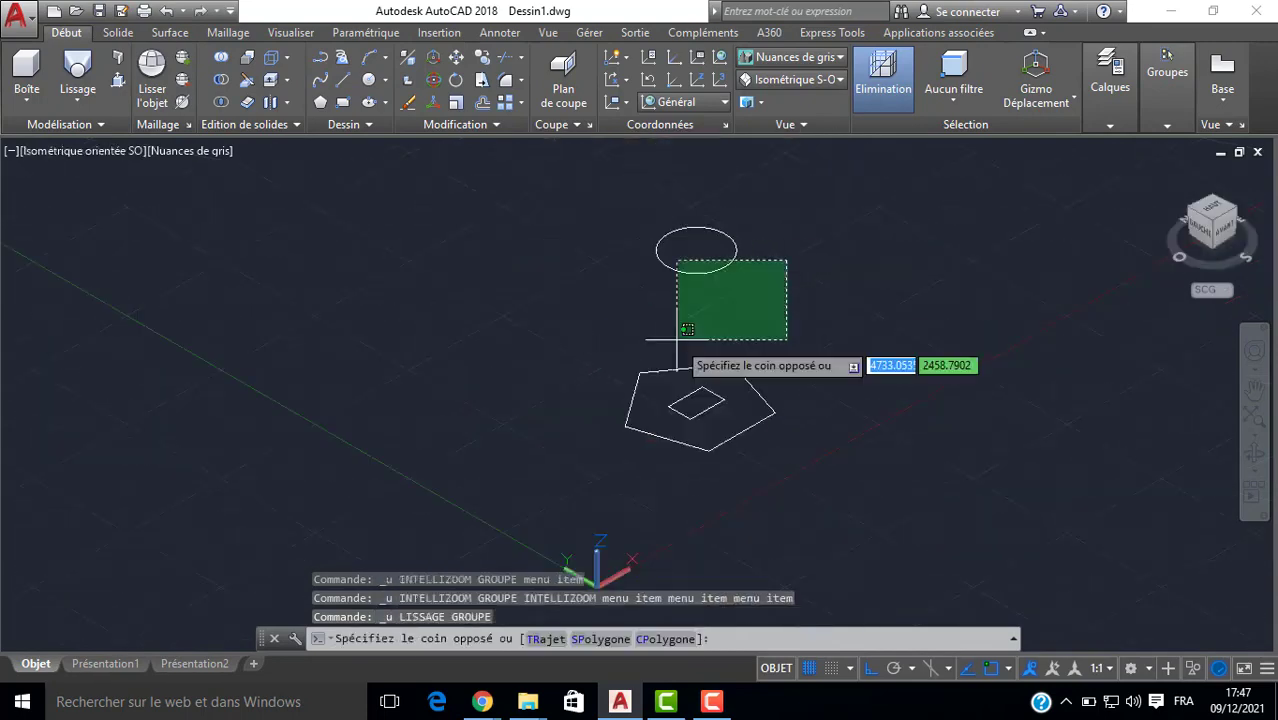
click(611, 427)
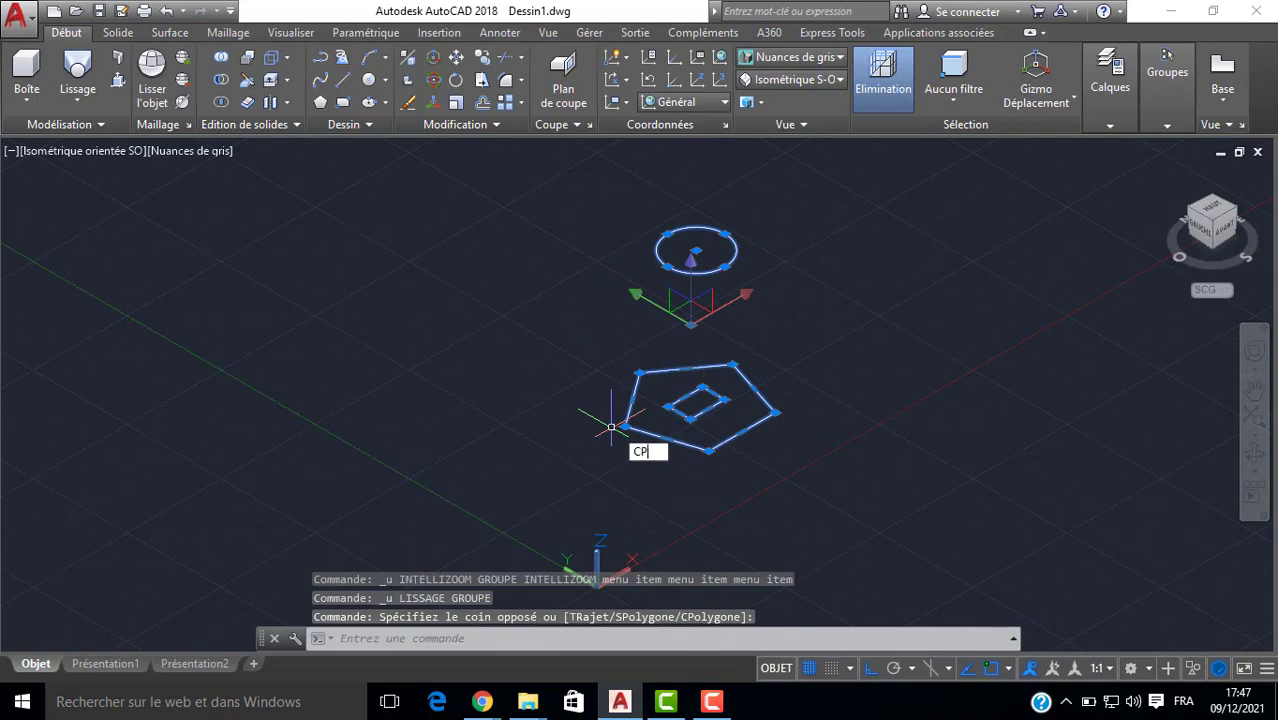
text(CP)
key(Return)
click(656, 400)
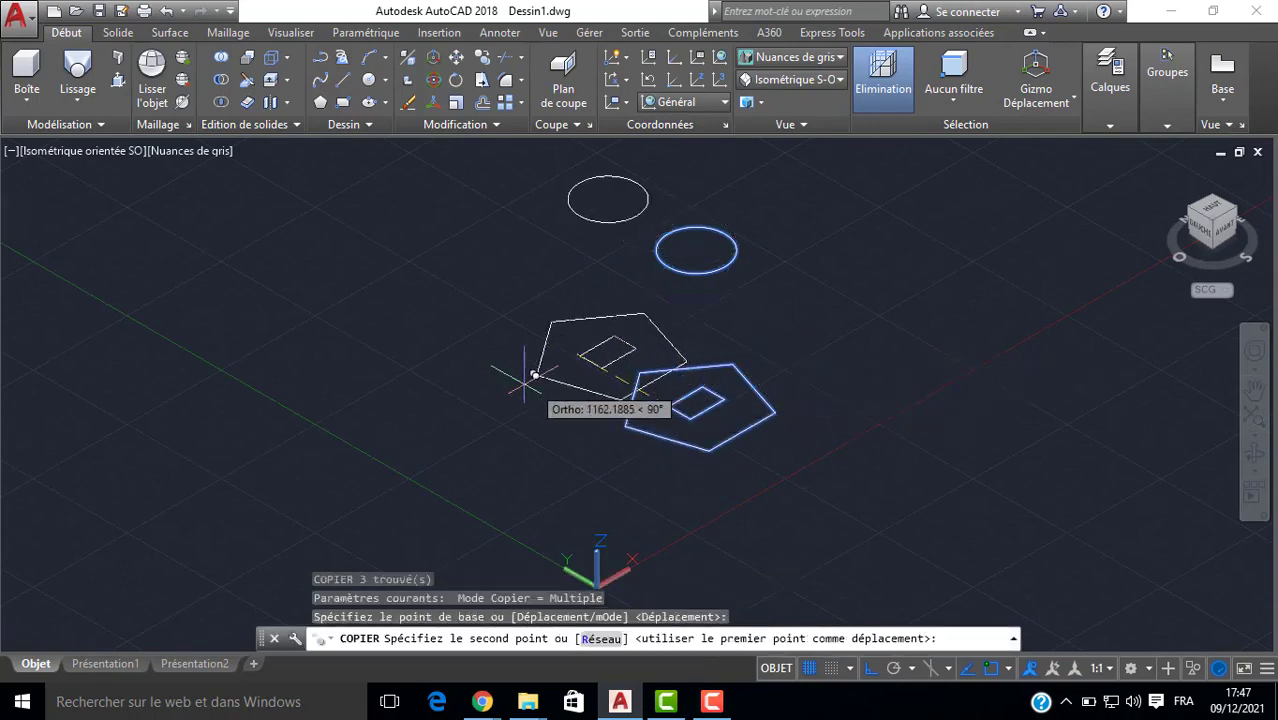
click(320, 288)
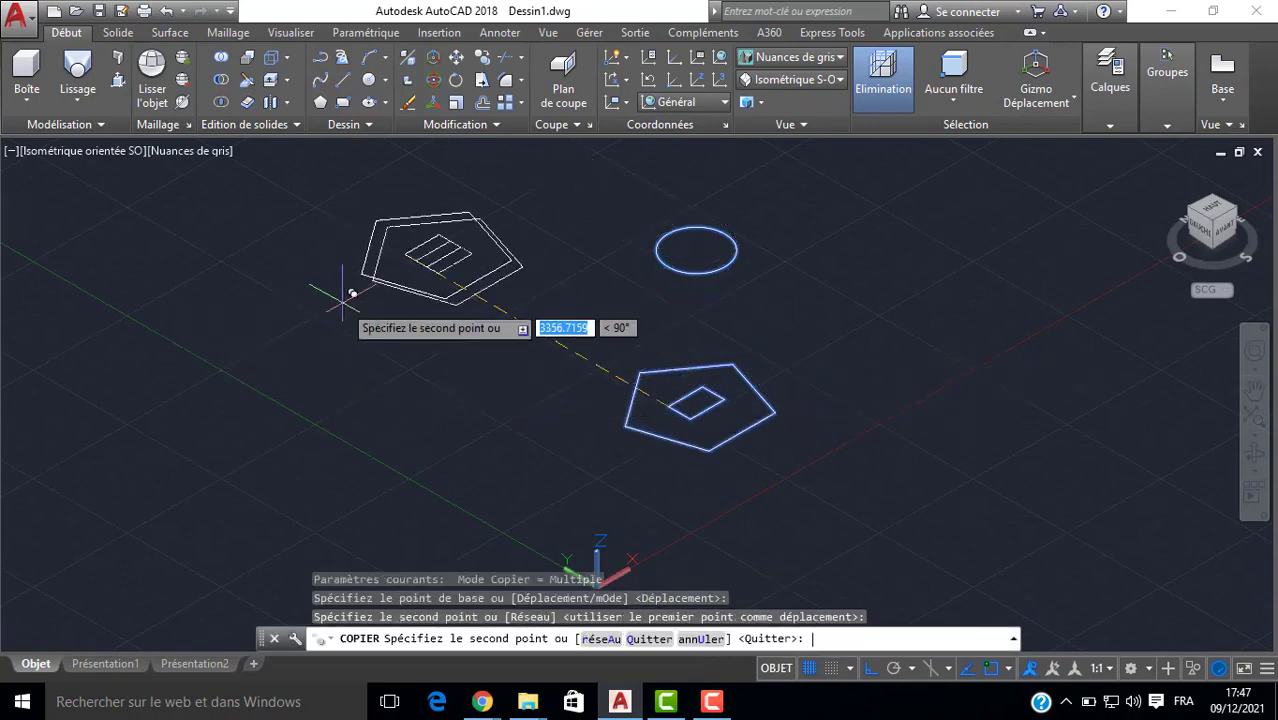
scroll(352, 302, down, 3)
key(Return)
middle_drag(335, 256, 361, 279)
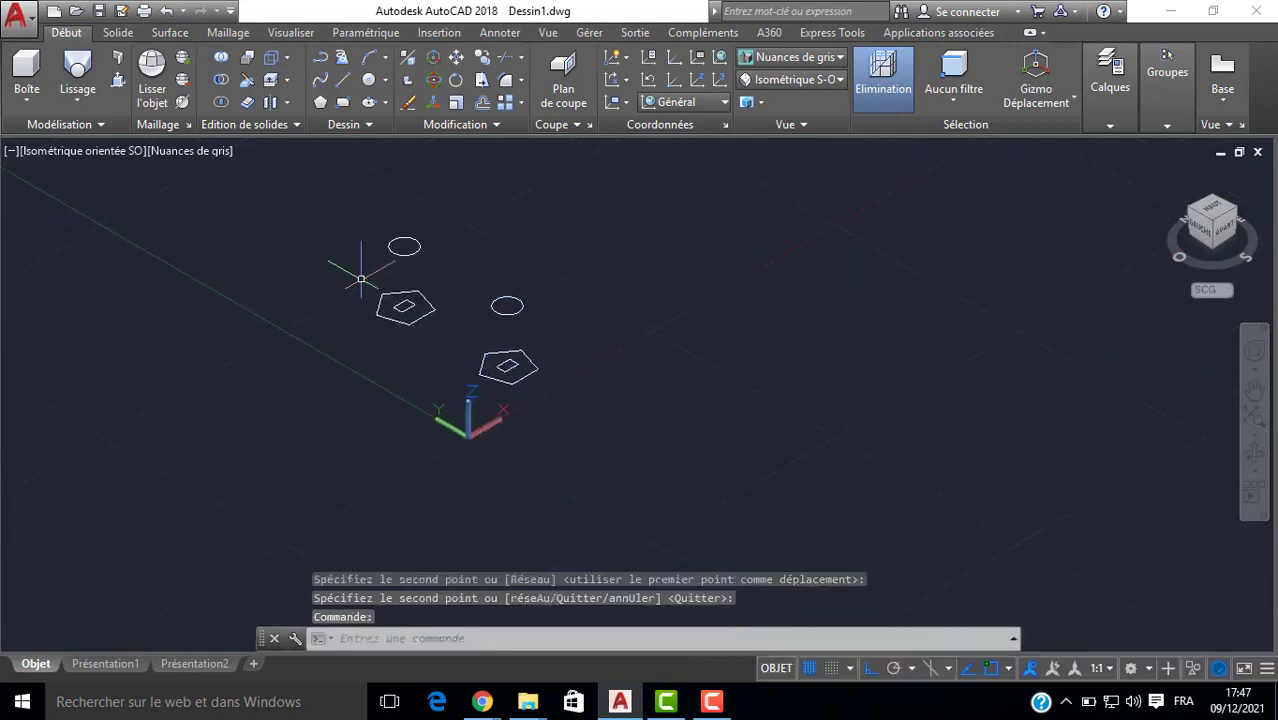
click(85, 66)
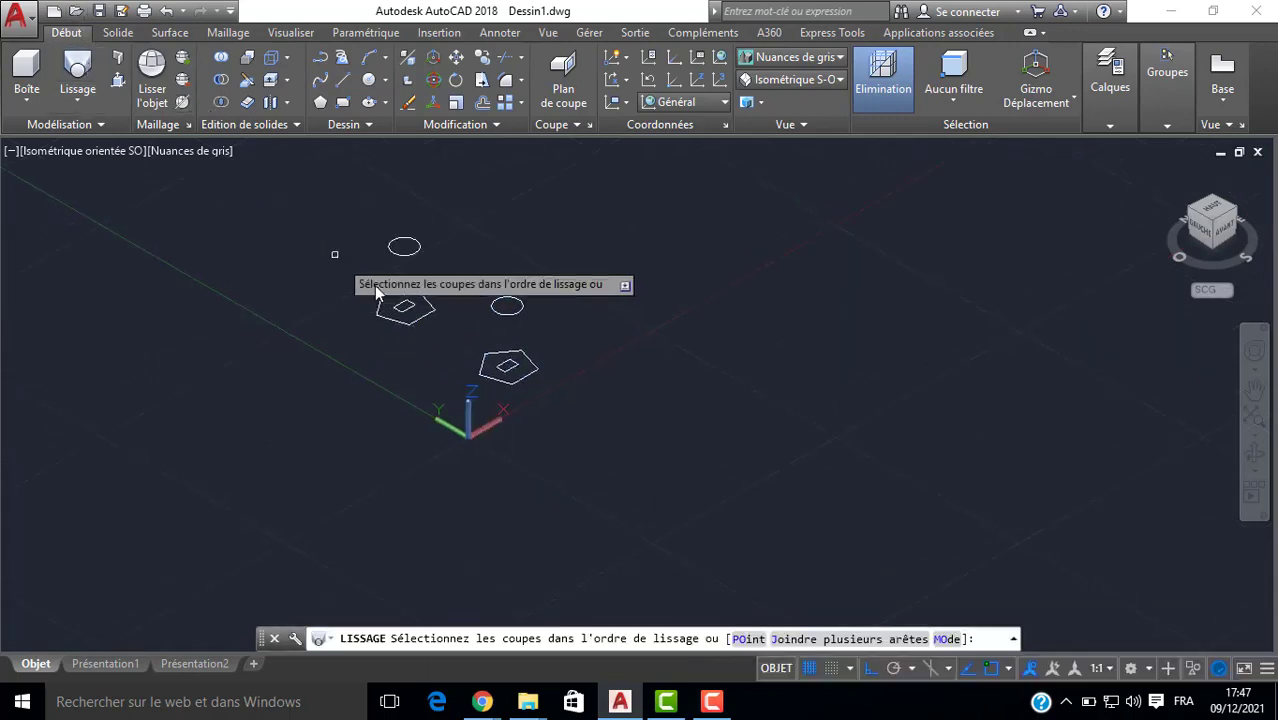
scroll(495, 372, up, 4)
click(491, 372)
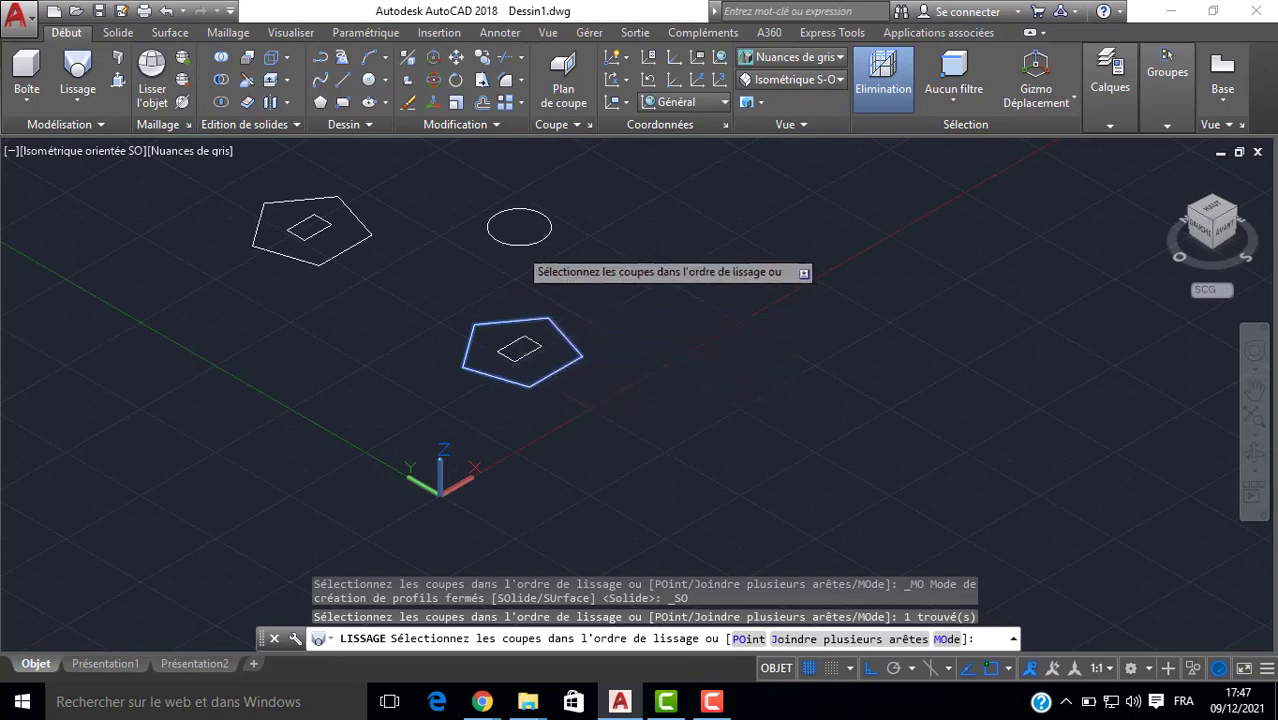
click(515, 248)
key(Escape)
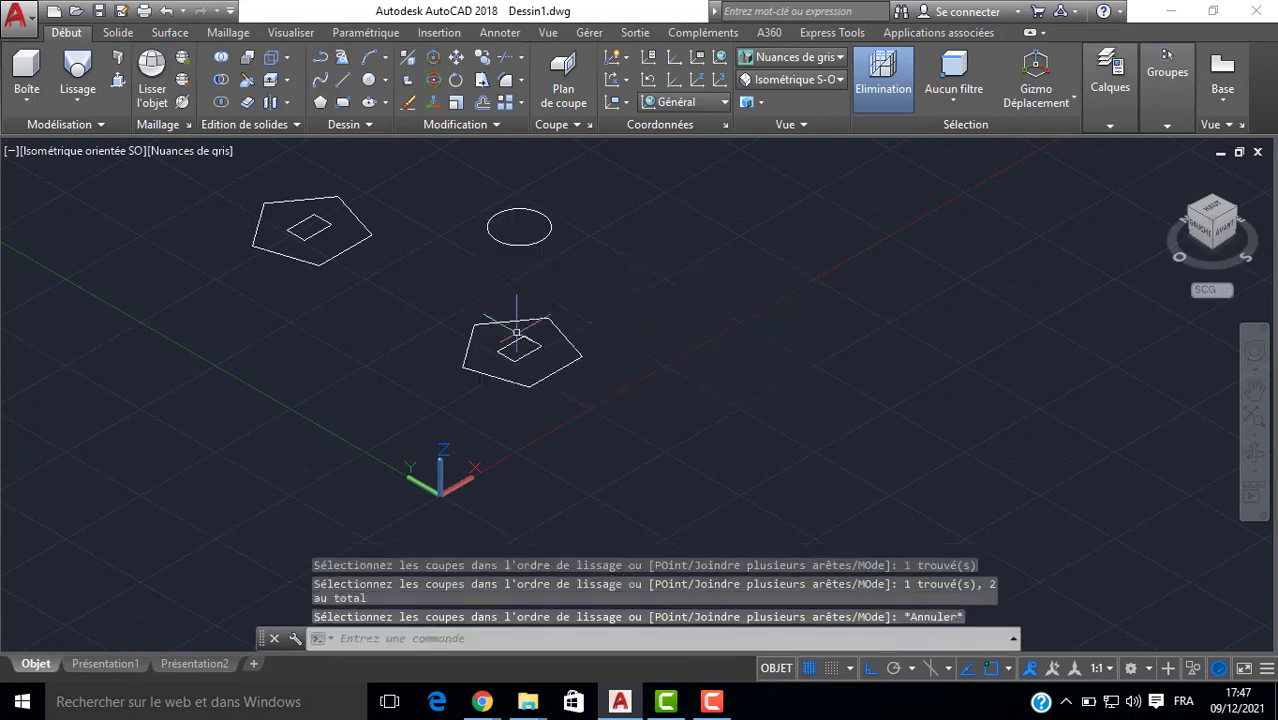
Move the rectangle inside the original pentagon straight up along Z to a level between the pentagon and the circle.
click(514, 346)
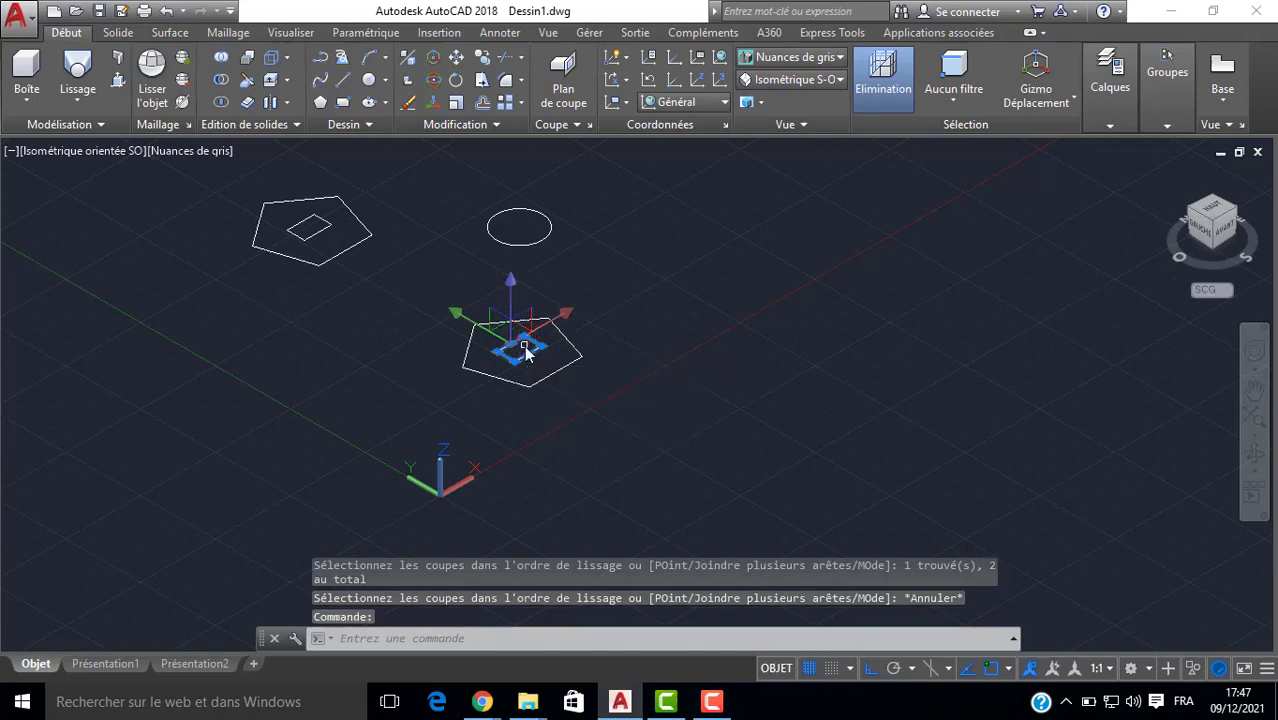
key(Escape)
click(518, 354)
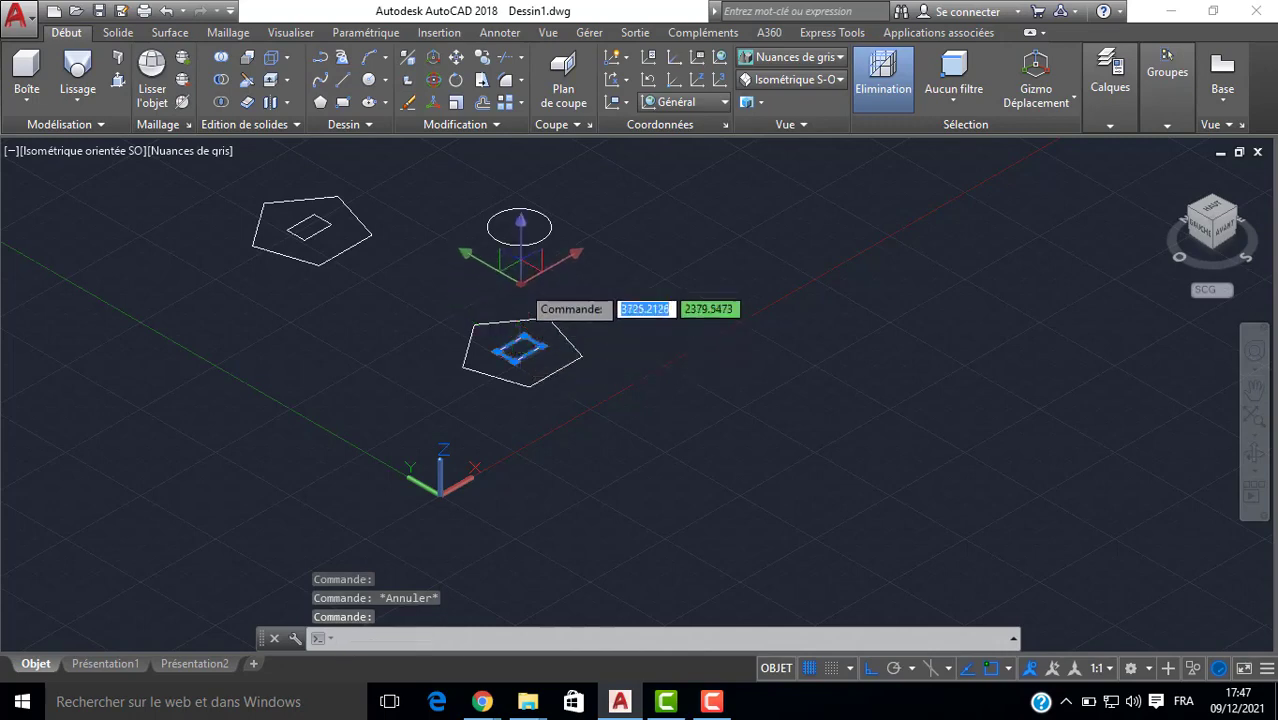
scroll(508, 362, up, 3)
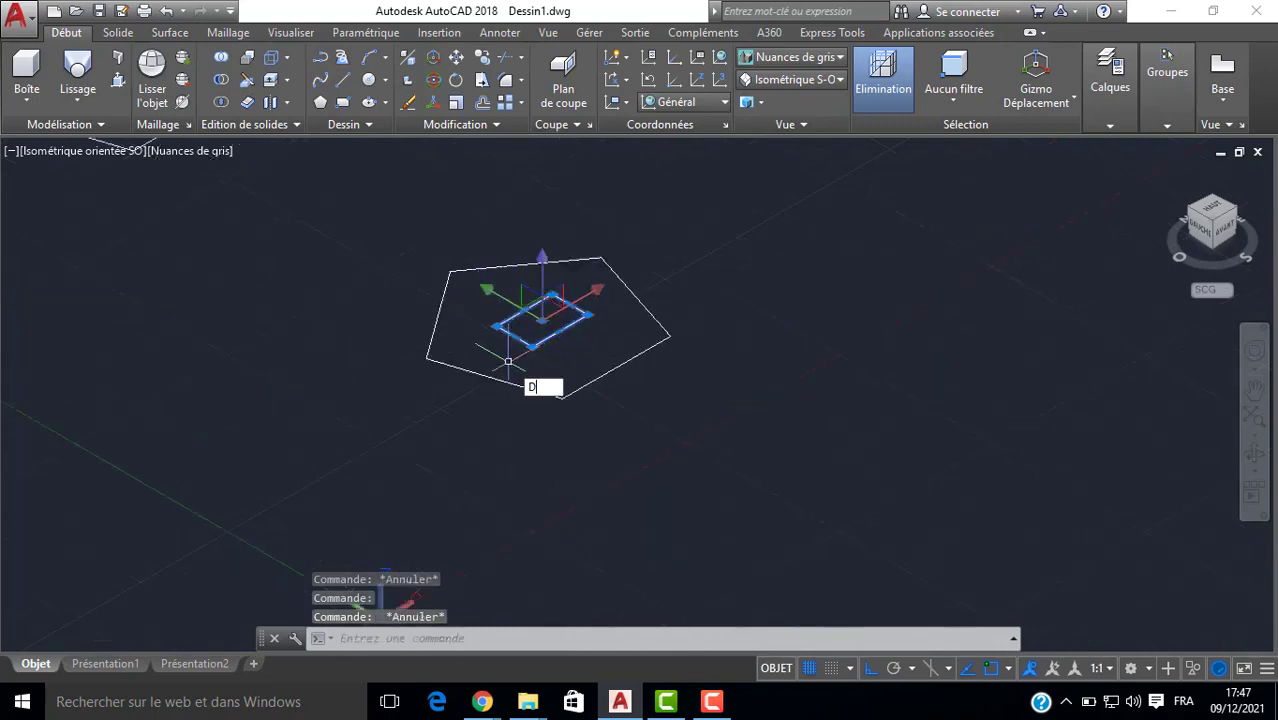
text(DP)
key(Return)
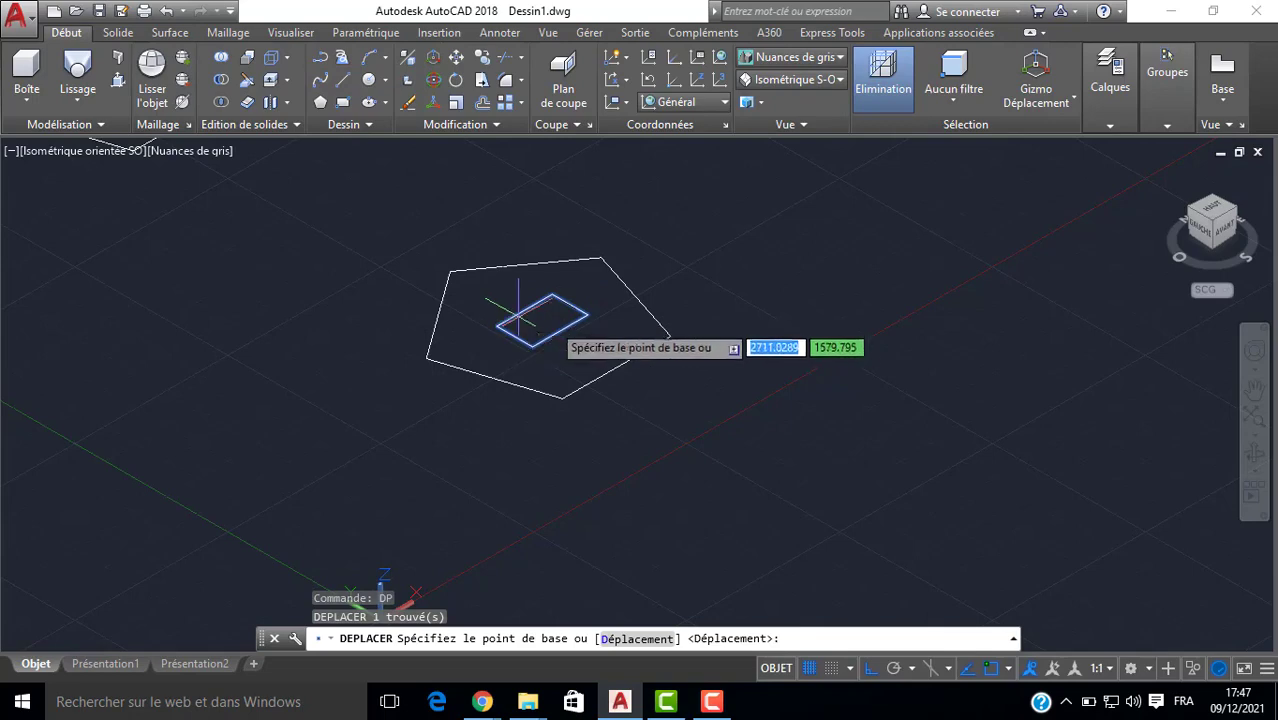
click(559, 320)
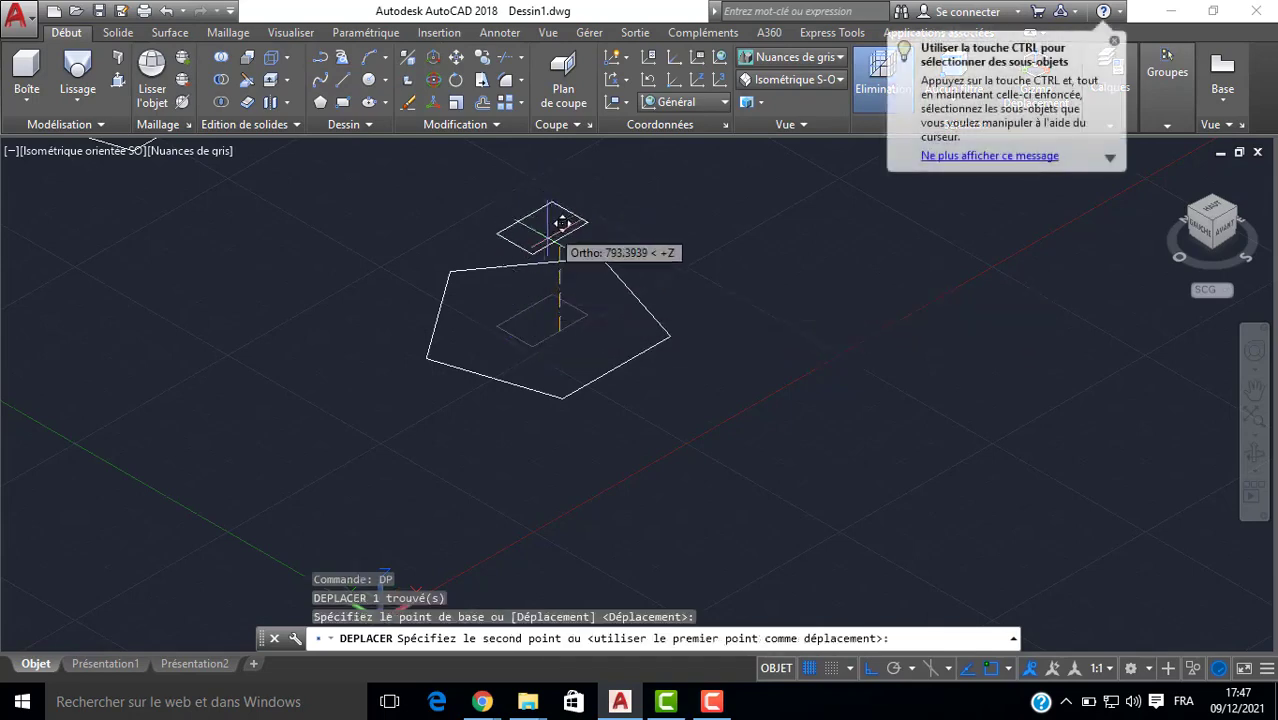
scroll(541, 253, down, 3)
scroll(545, 250, up, 4)
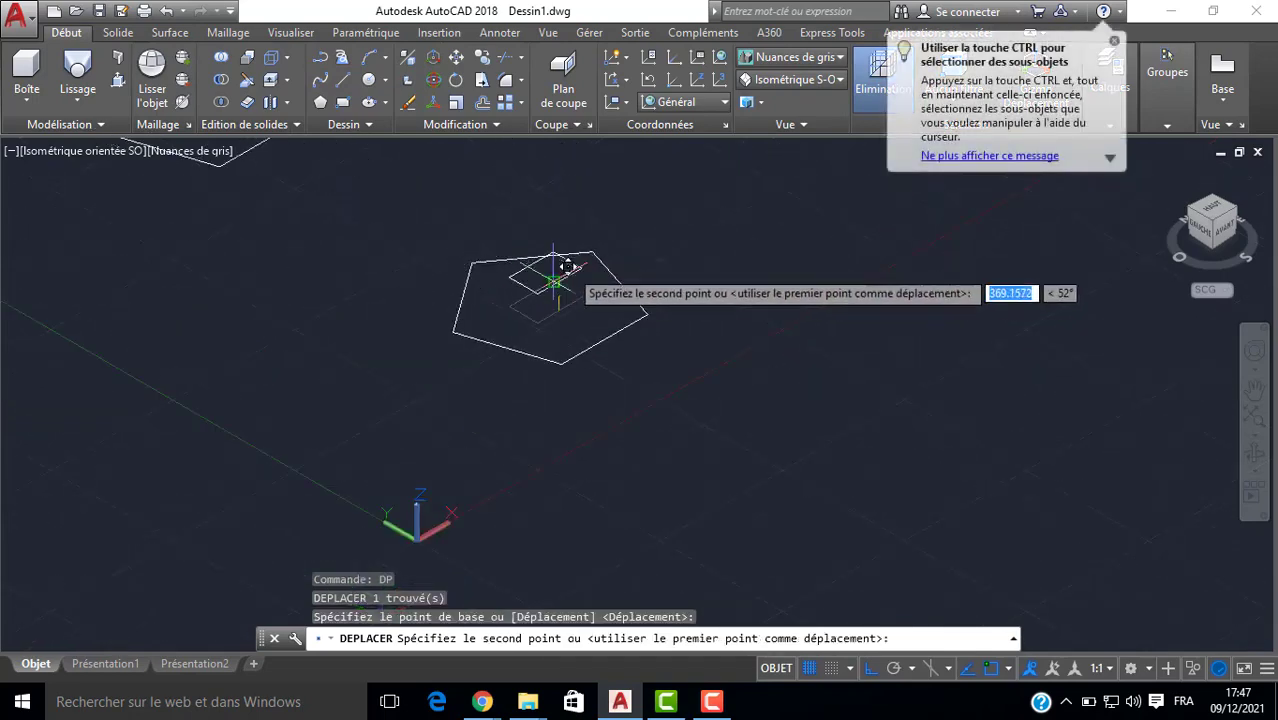
click(590, 250)
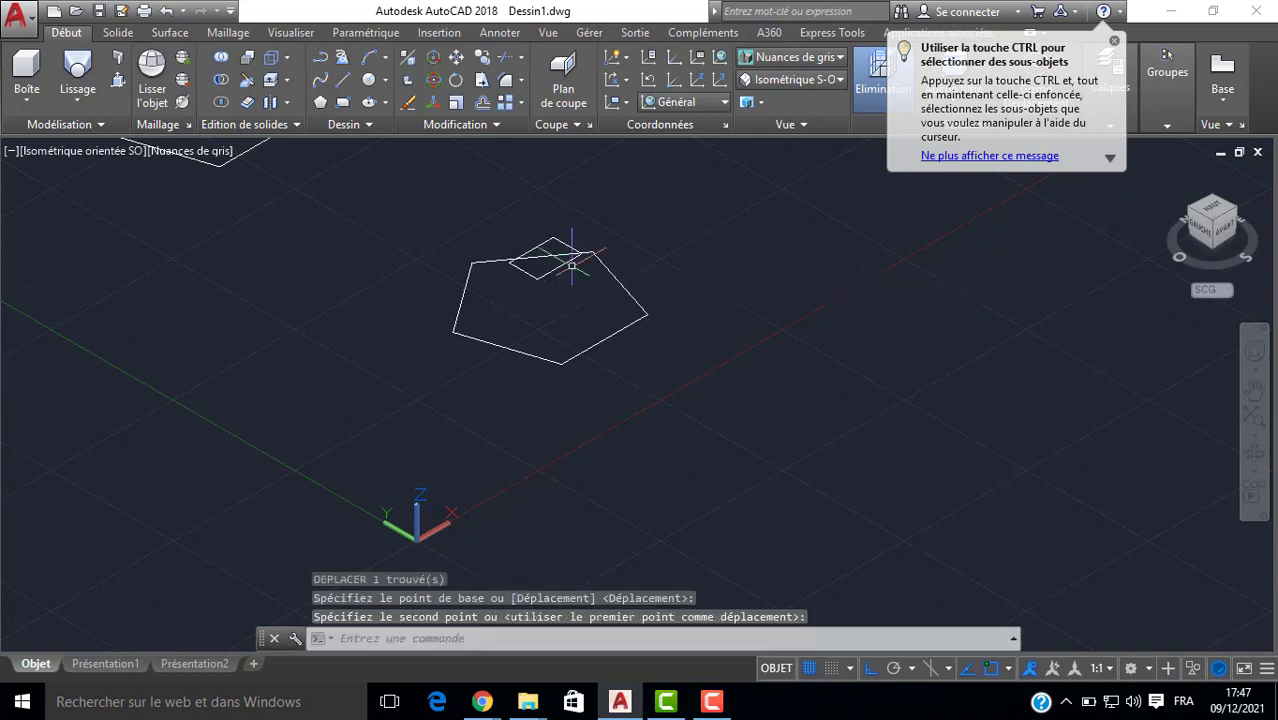
scroll(495, 305, down, 6)
key(Escape)
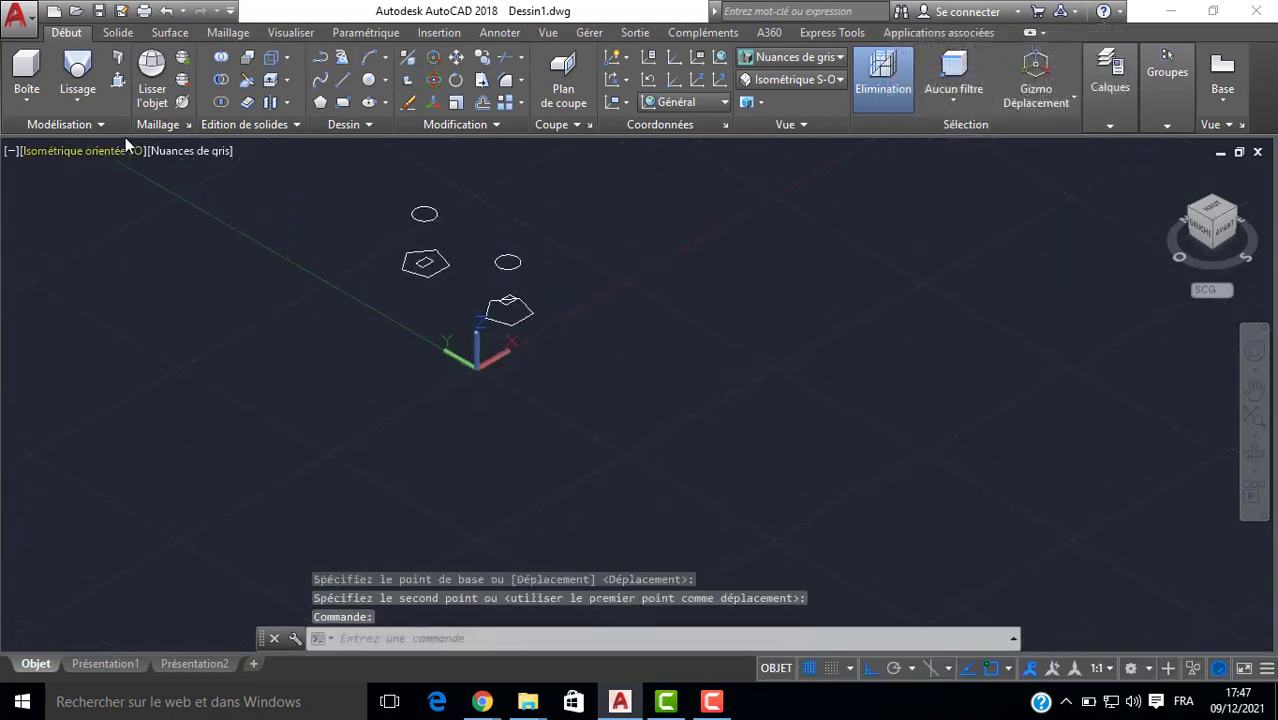
Loft the original pentagon, circle and raised rectangle in that order into a solid, using cross-sections only (cOUpes uniquement).
click(77, 72)
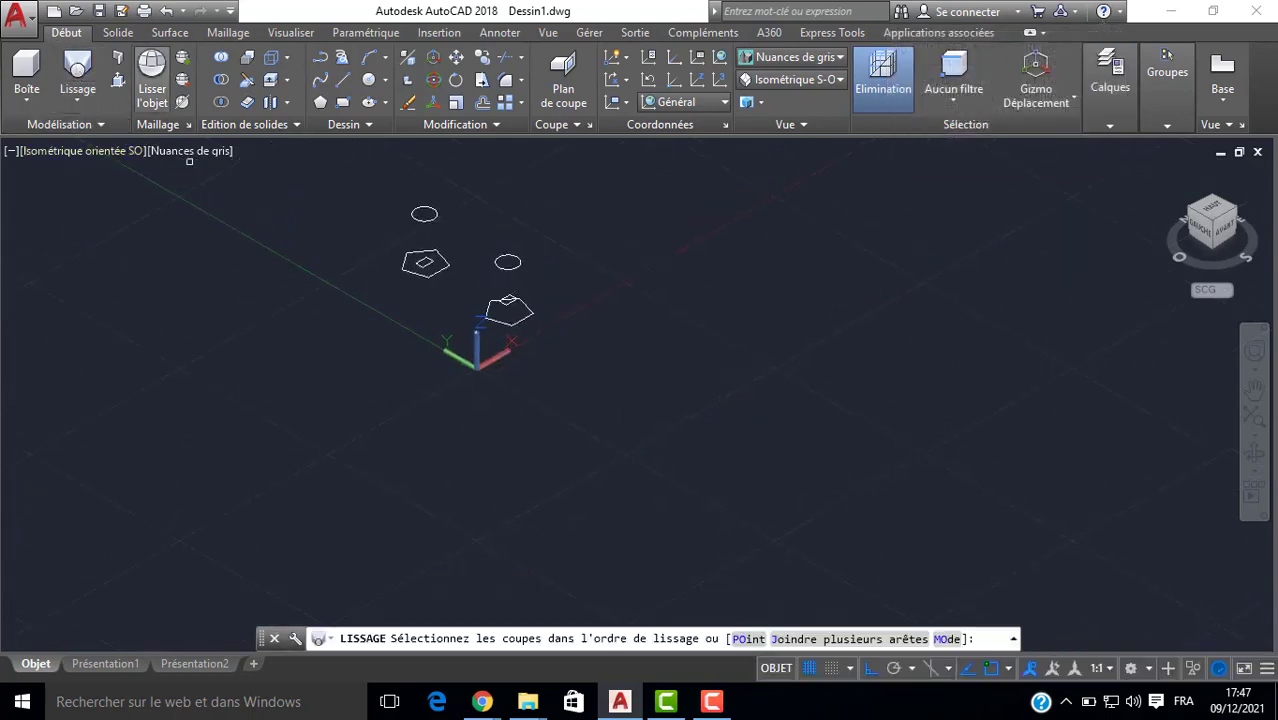
click(498, 318)
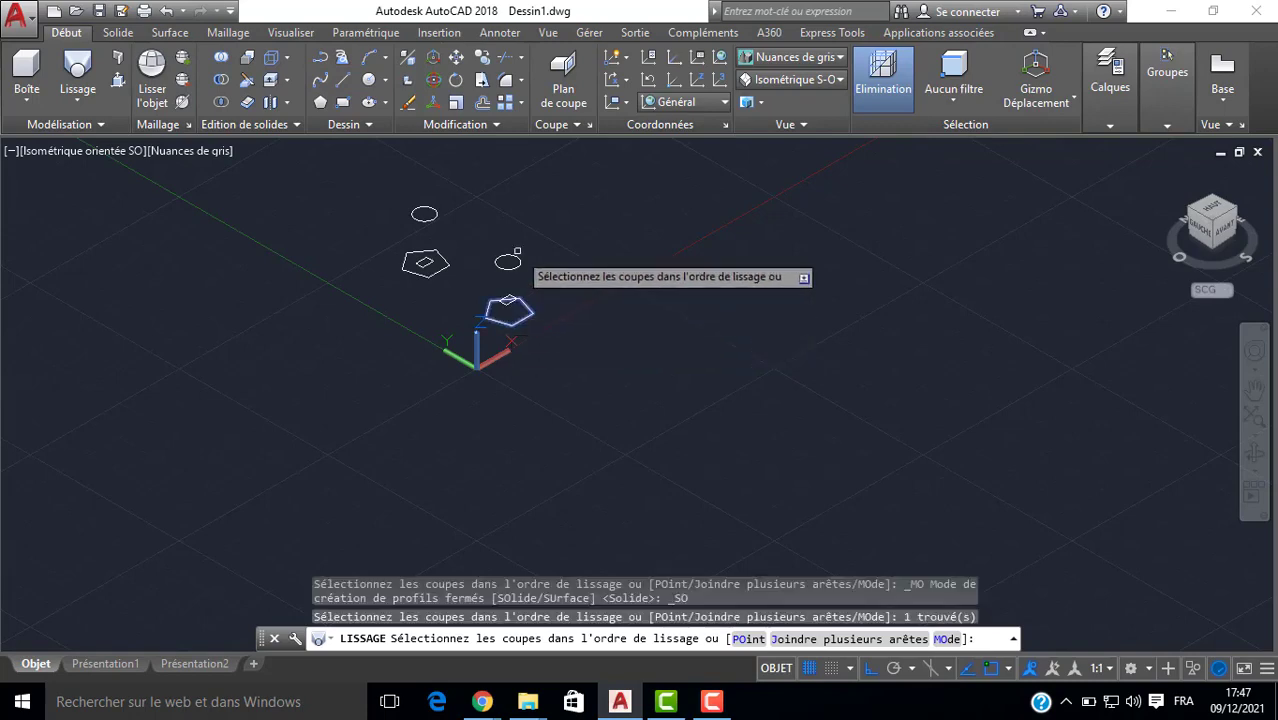
scroll(510, 255, up, 5)
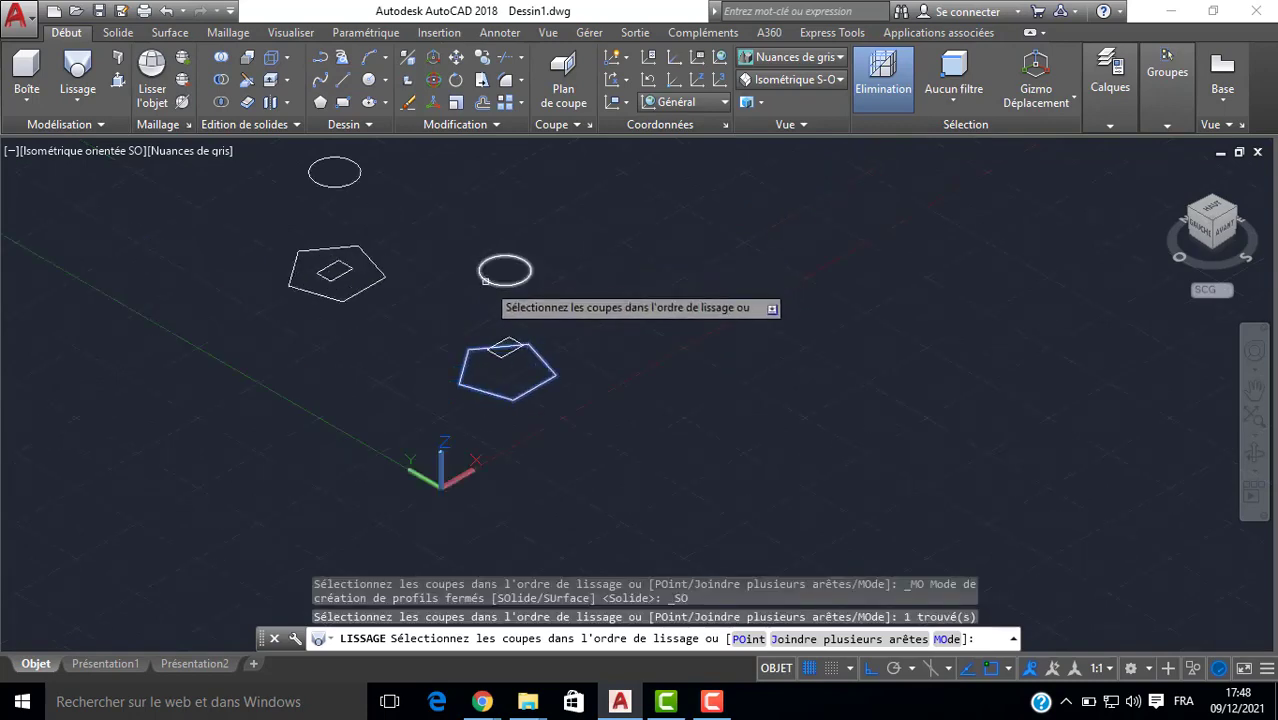
click(484, 282)
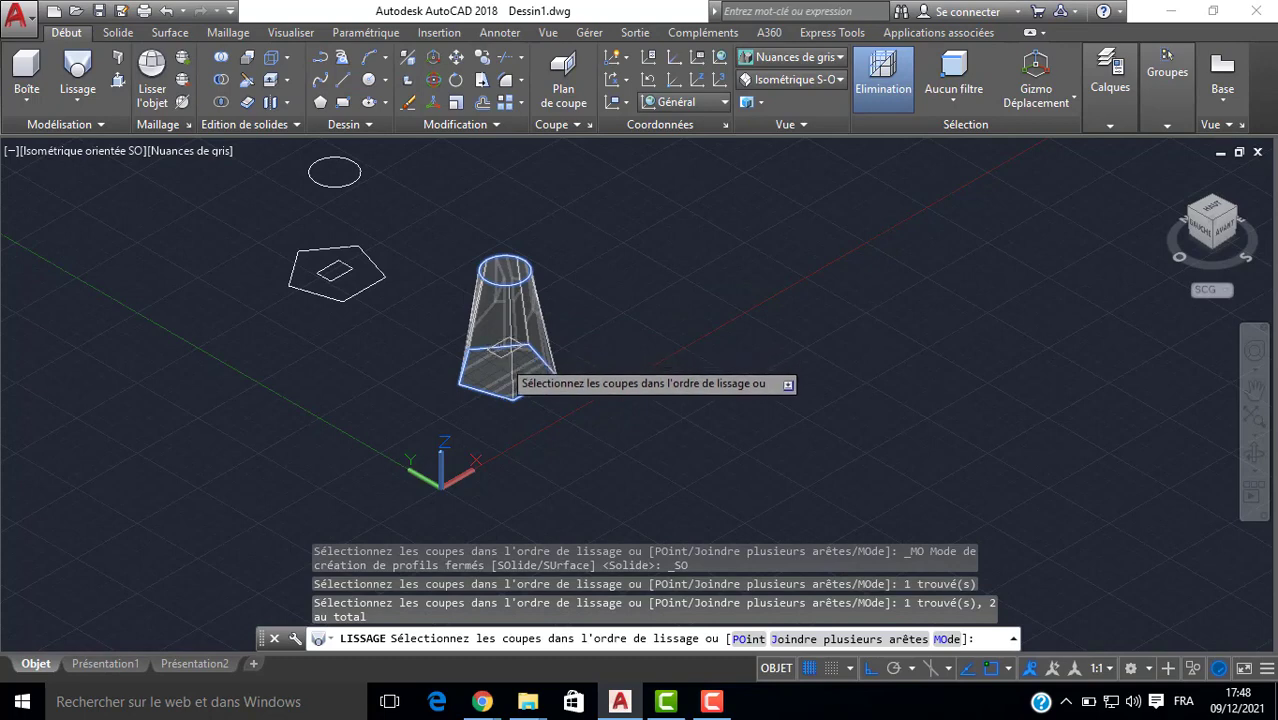
click(502, 356)
key(Return)
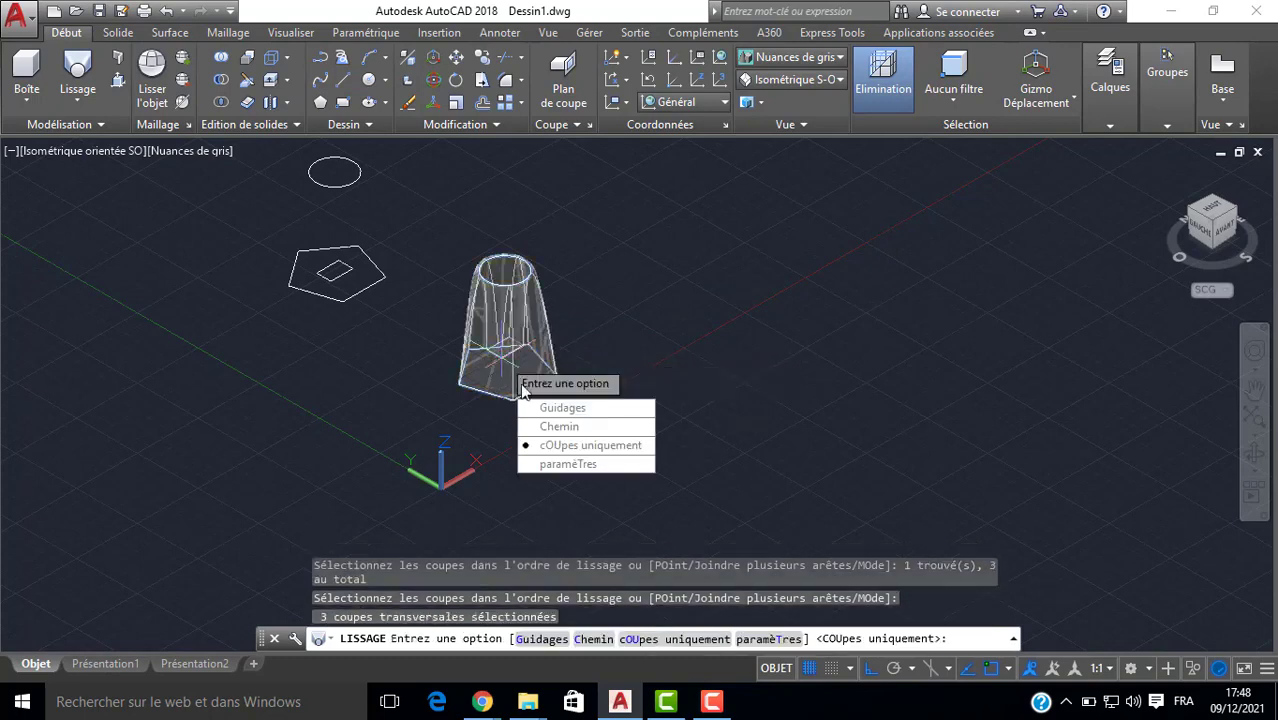
click(545, 446)
Move the rectangle inside the copied pentagon straight up along Z to a level between the pentagon and its circle.
shift+middle_drag(395, 315, 419, 374)
shift+middle_drag(555, 375, 422, 342)
scroll(305, 385, up, 3)
scroll(300, 365, down, 3)
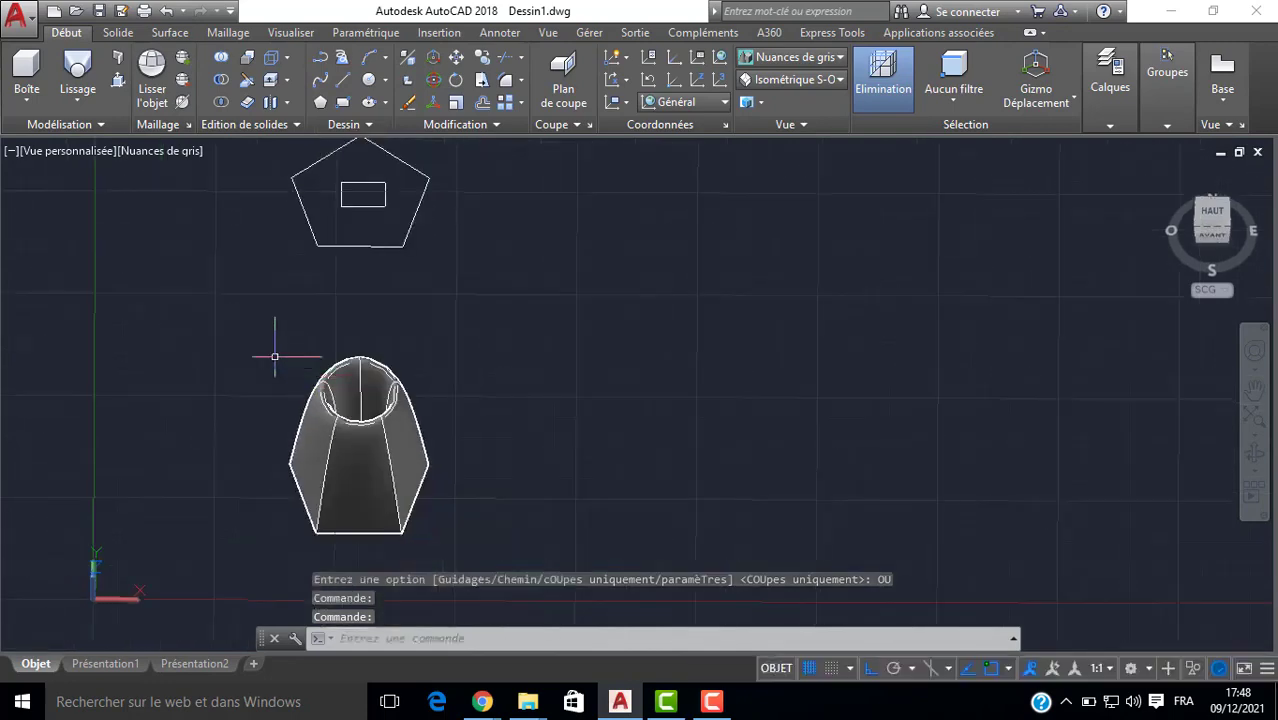
middle_drag(274, 348, 520, 375)
scroll(517, 360, up, 3)
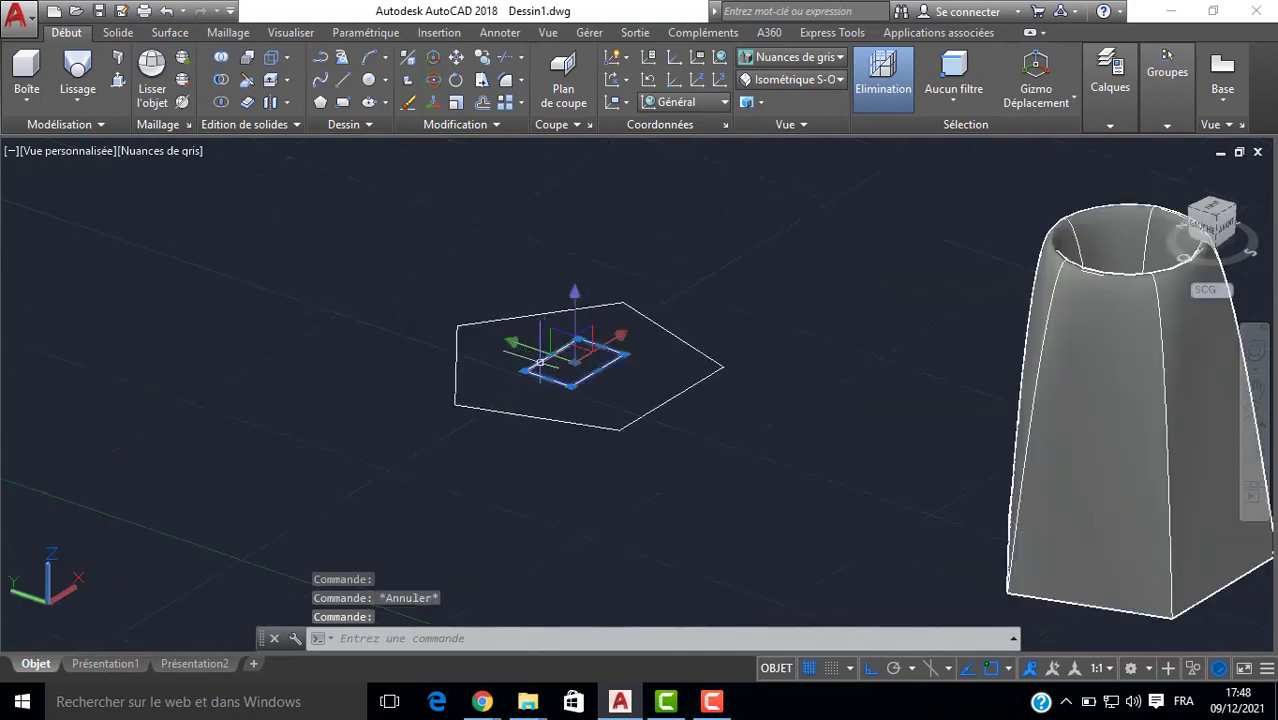
key(BackSpace)
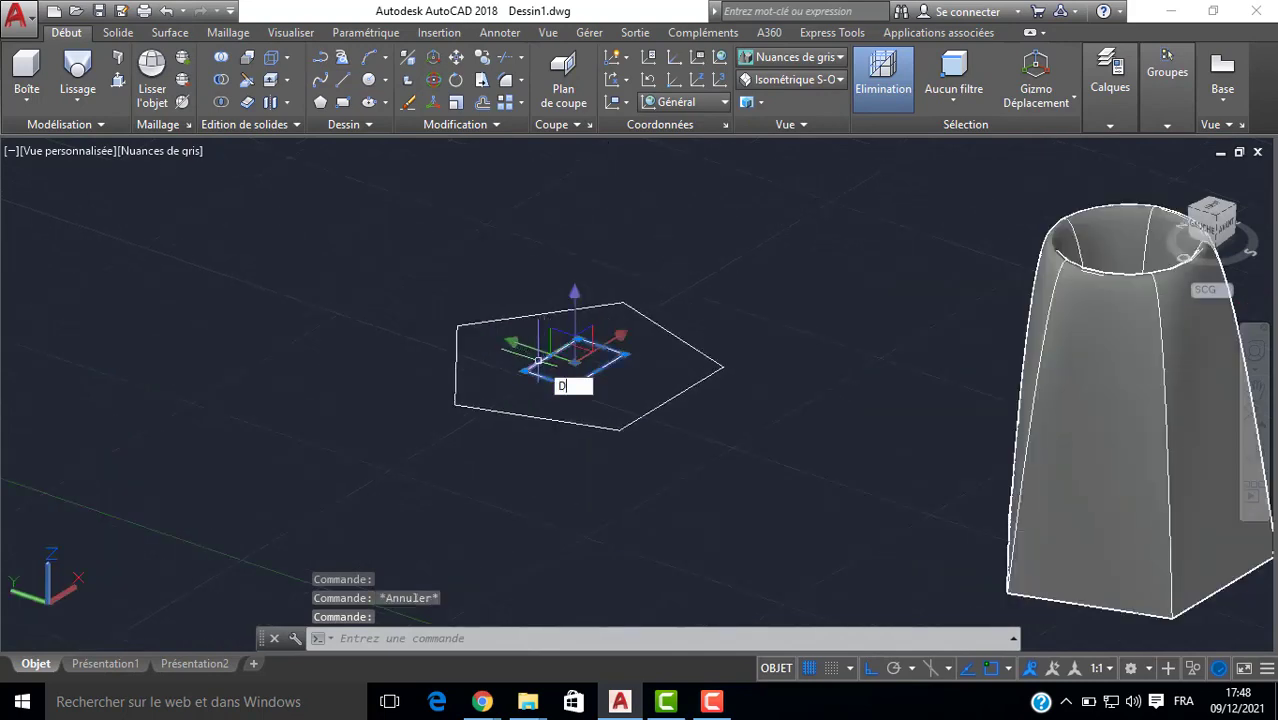
text(DP)
key(Return)
click(551, 354)
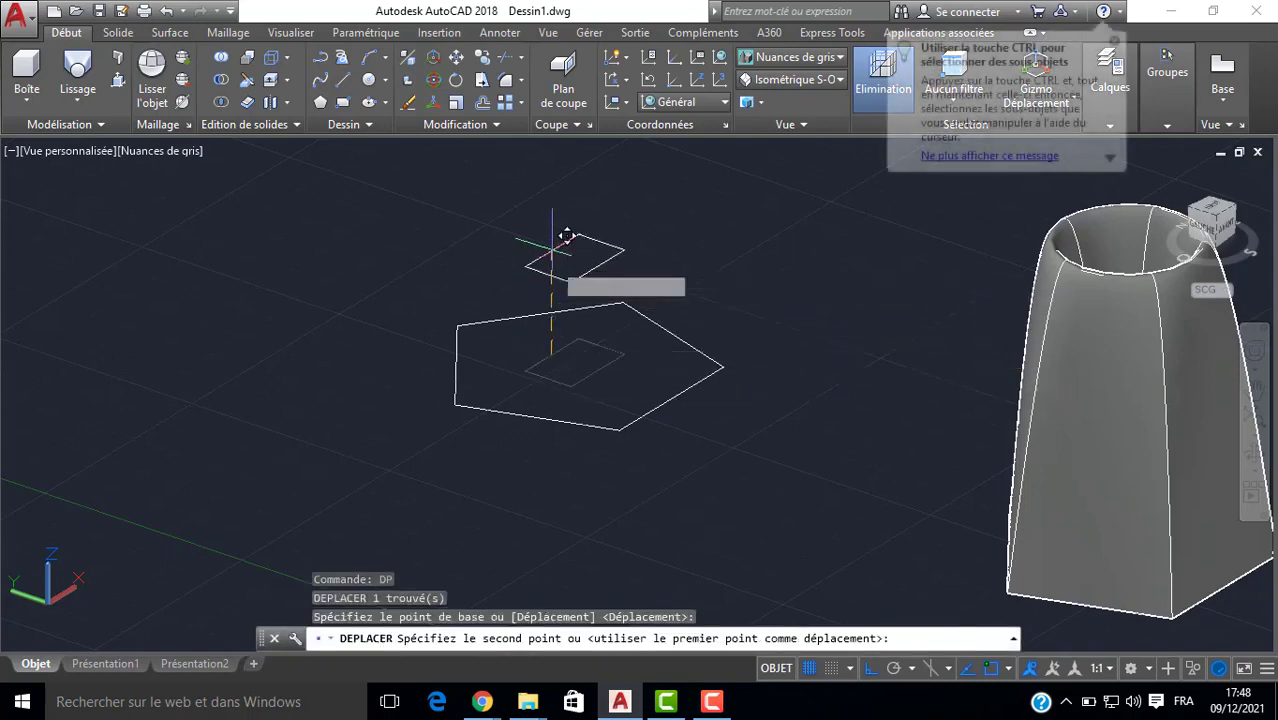
click(551, 268)
Loft the copied pentagon, raised rectangle and circle in that order into a solid, using cross-sections only (cOUpes uniquement).
scroll(476, 320, down, 4)
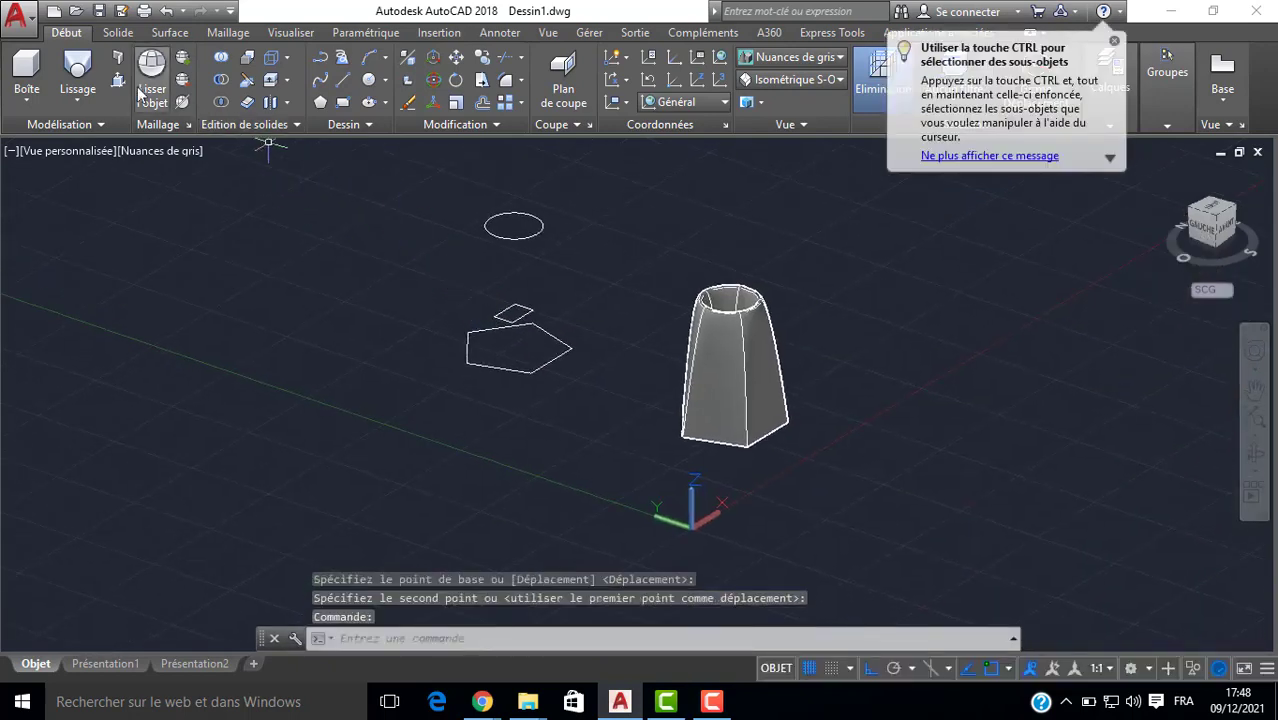
click(77, 72)
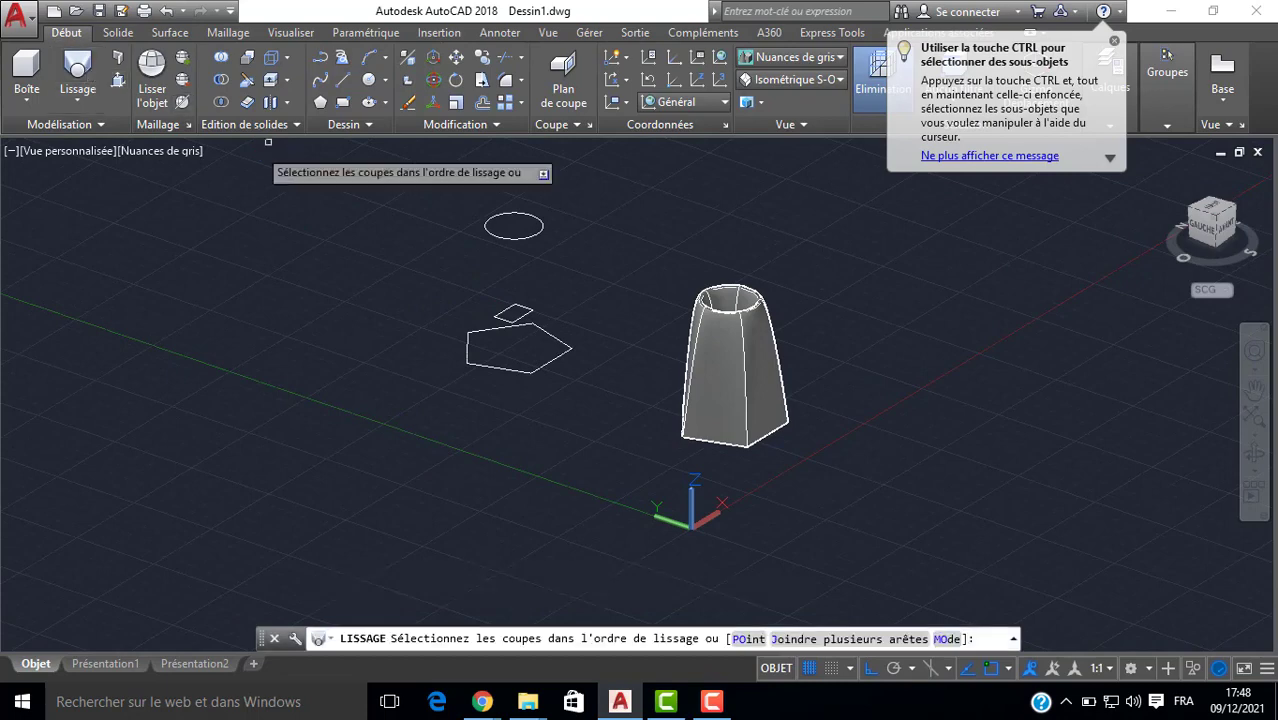
click(467, 359)
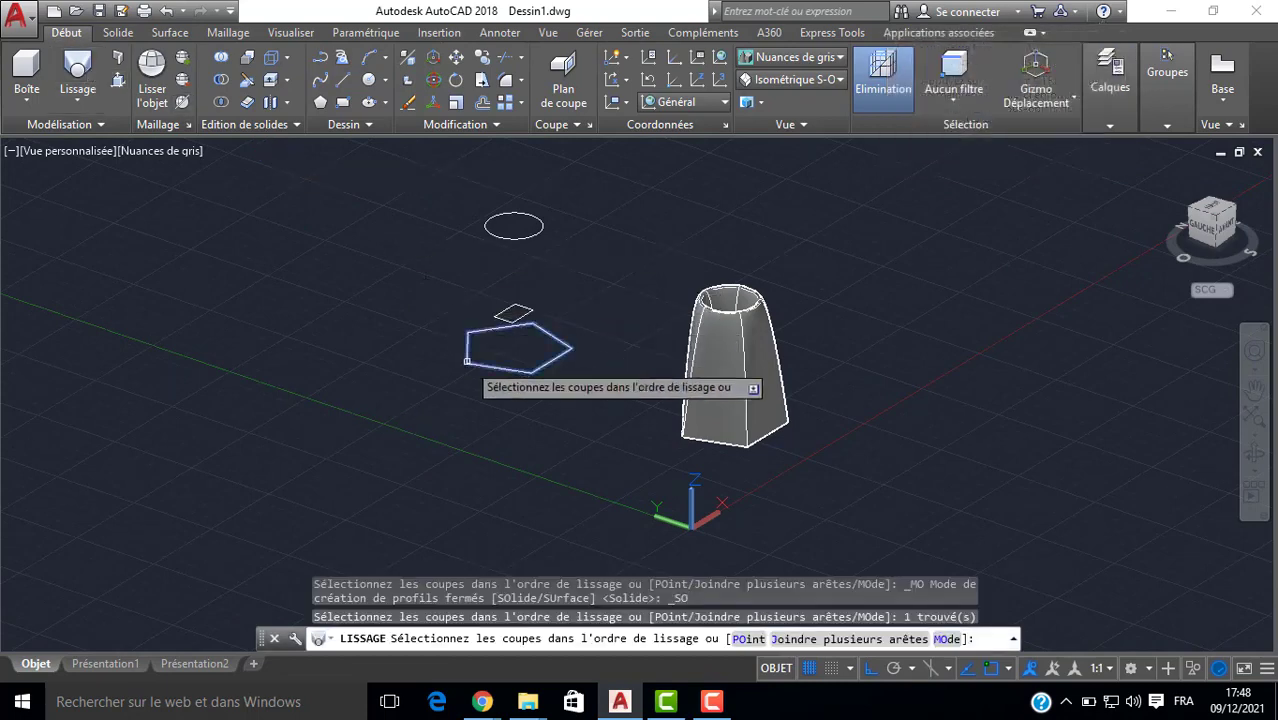
click(497, 316)
click(506, 236)
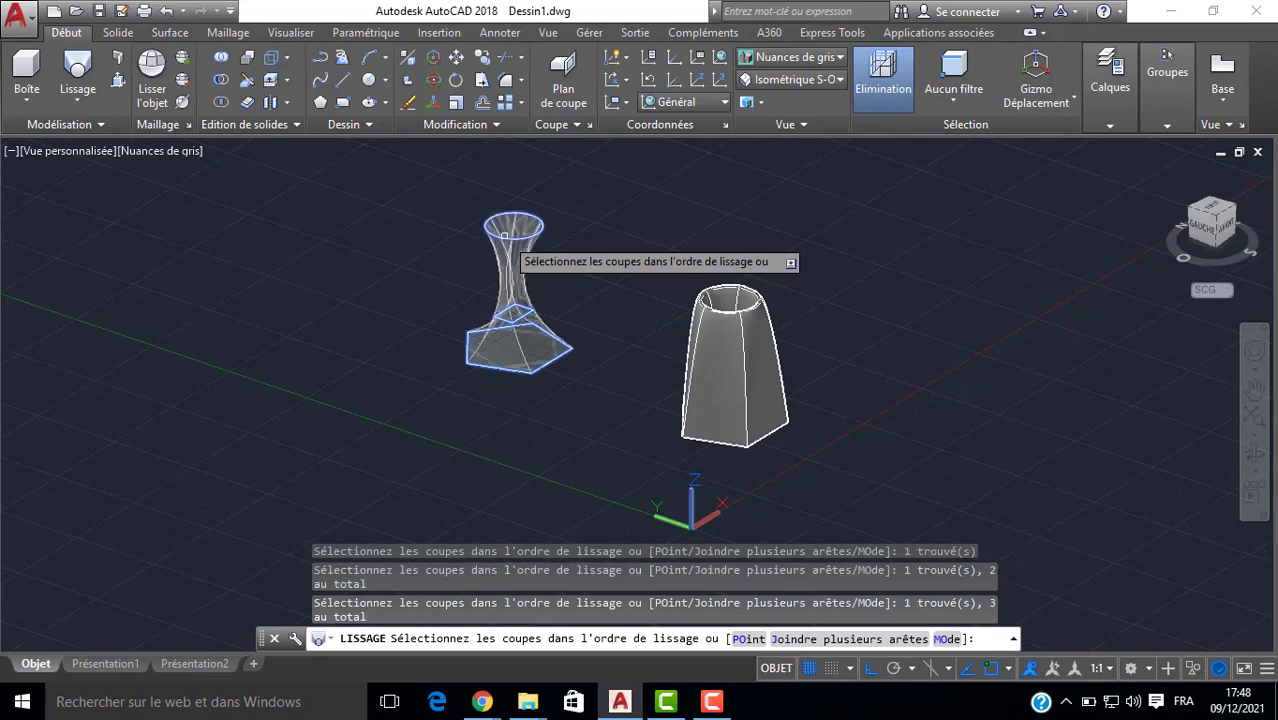
key(Return)
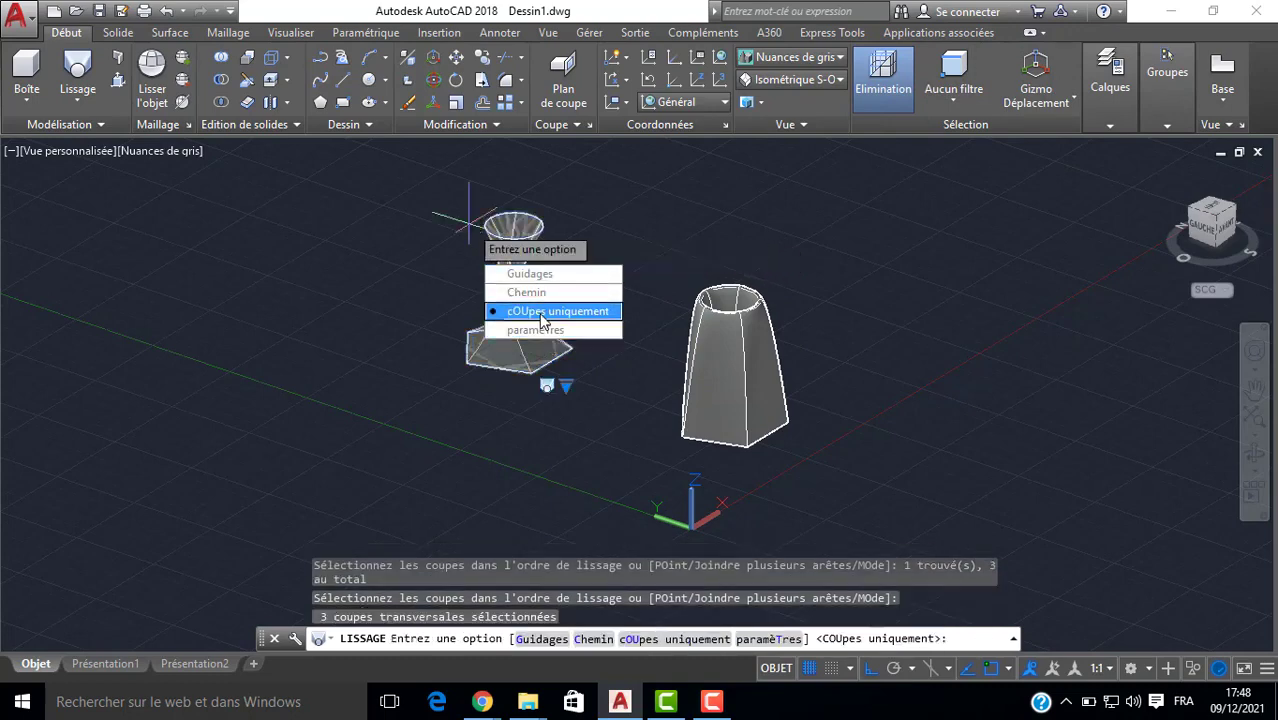
click(541, 313)
Compare the two lofted solids from the side and set the drawing view to Haut.
shift+middle_drag(227, 309, 402, 277)
scroll(478, 358, up, 5)
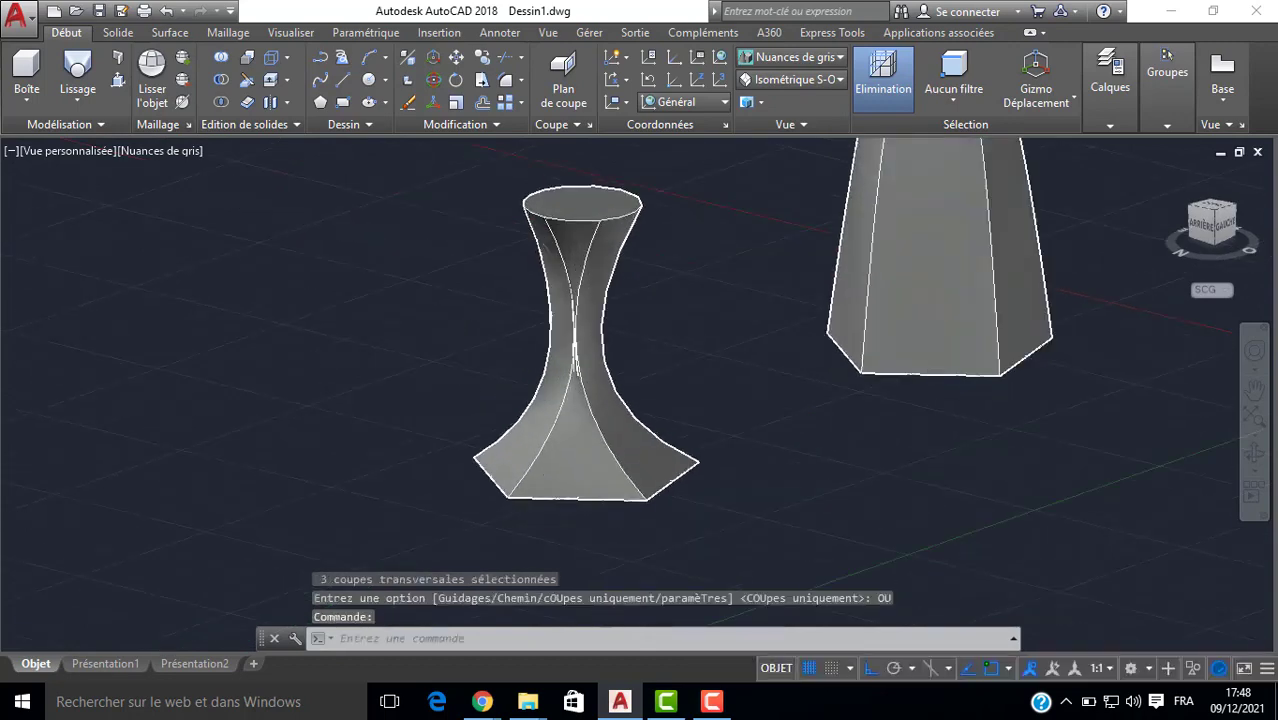
scroll(521, 350, down, 6)
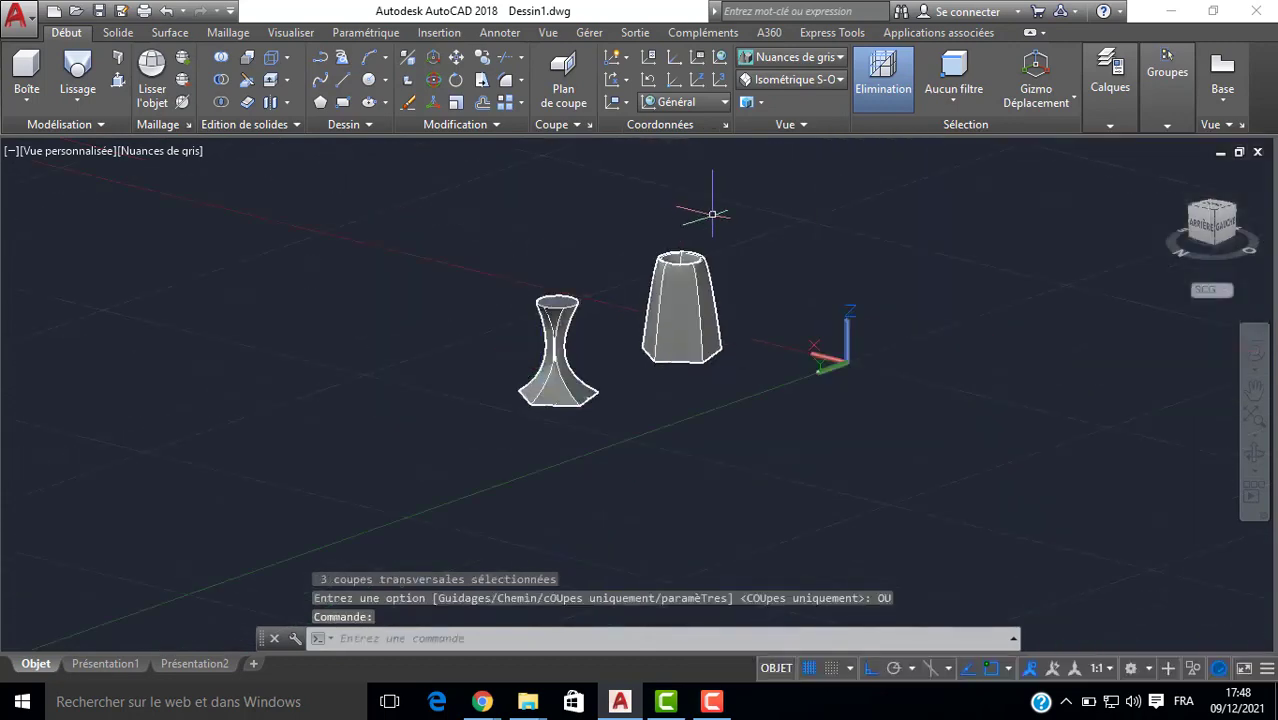
scroll(599, 273, down, 2)
middle_drag(577, 363, 476, 314)
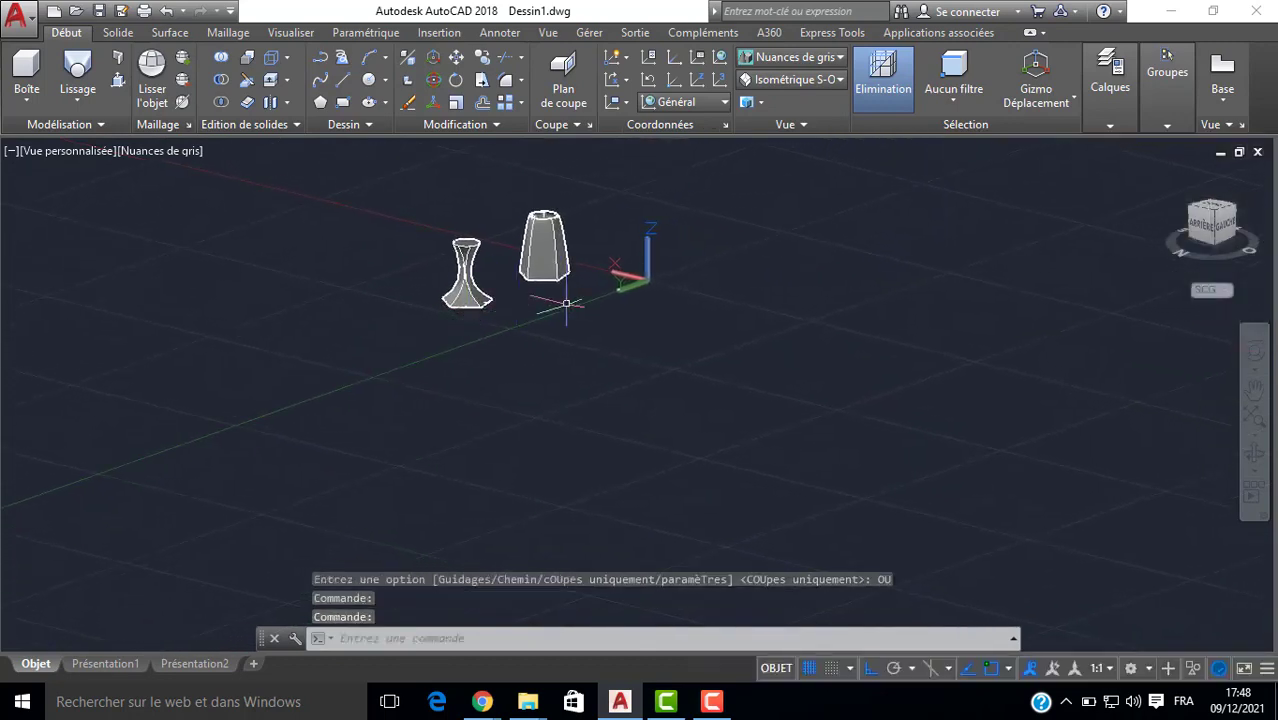
click(790, 82)
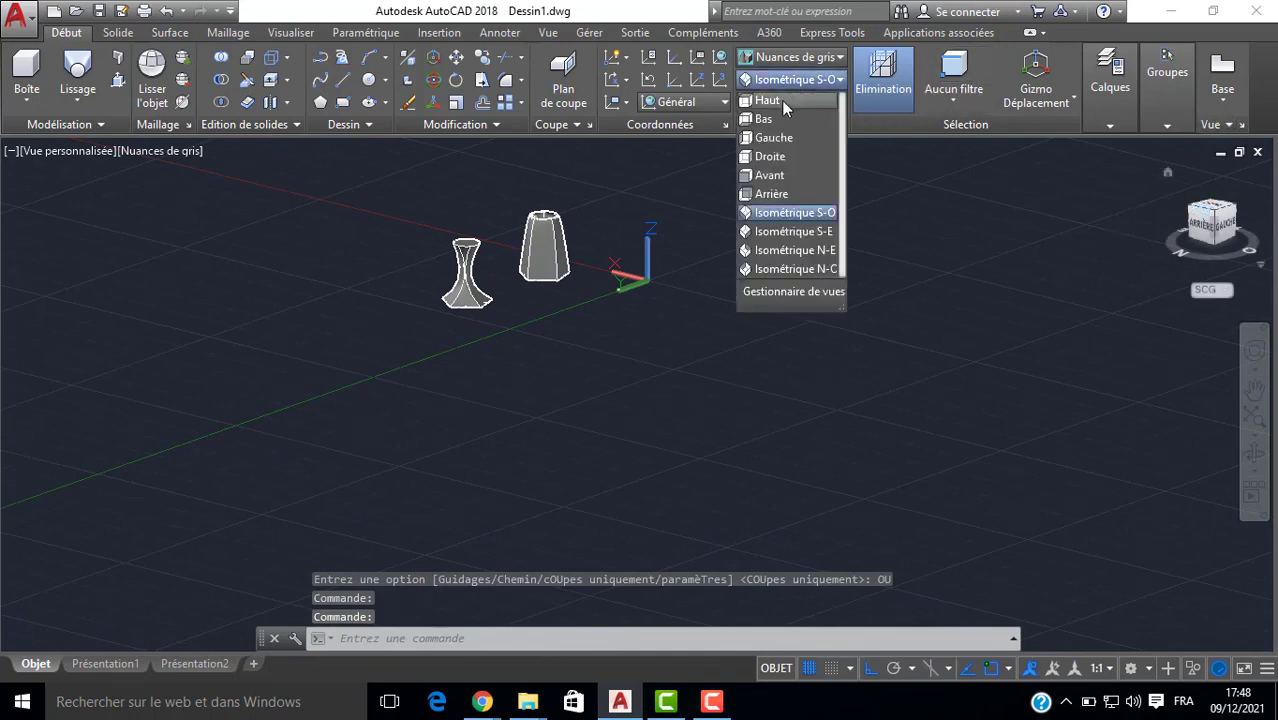
click(782, 96)
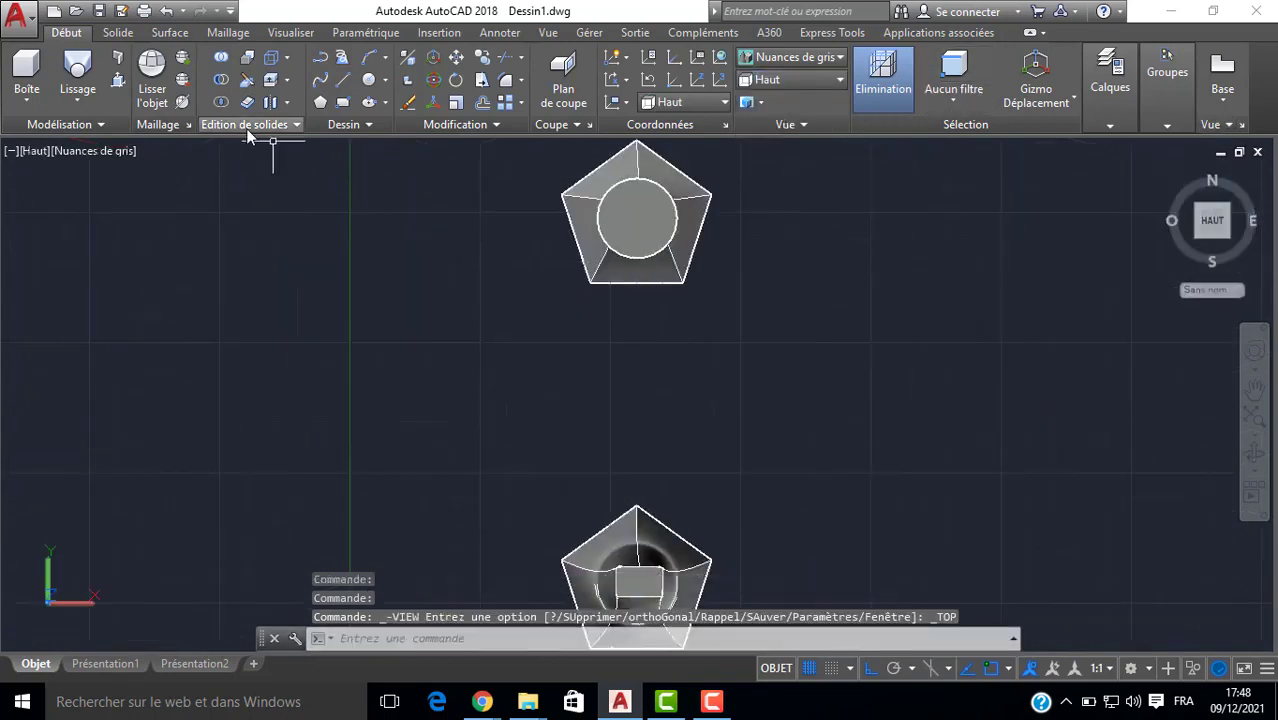
Switch to the Dessin et annotation workspace and look through its circle, arc and other drawing tools.
click(1153, 667)
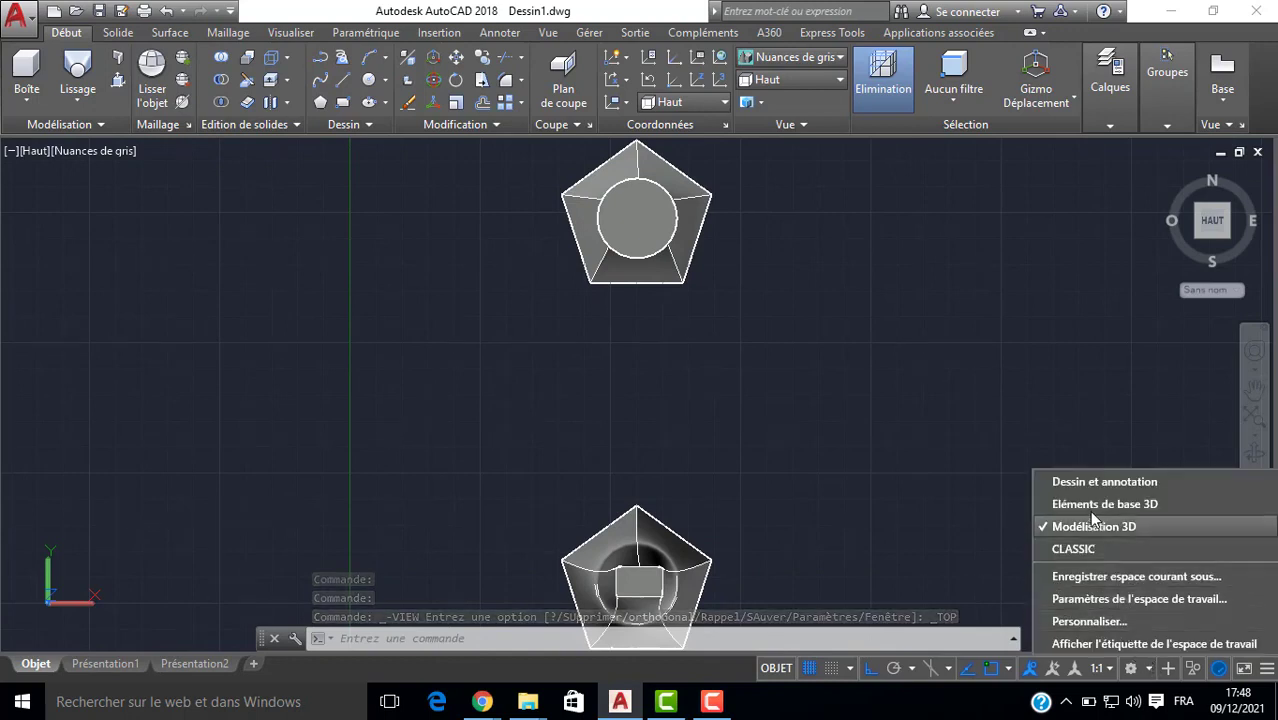
click(1094, 484)
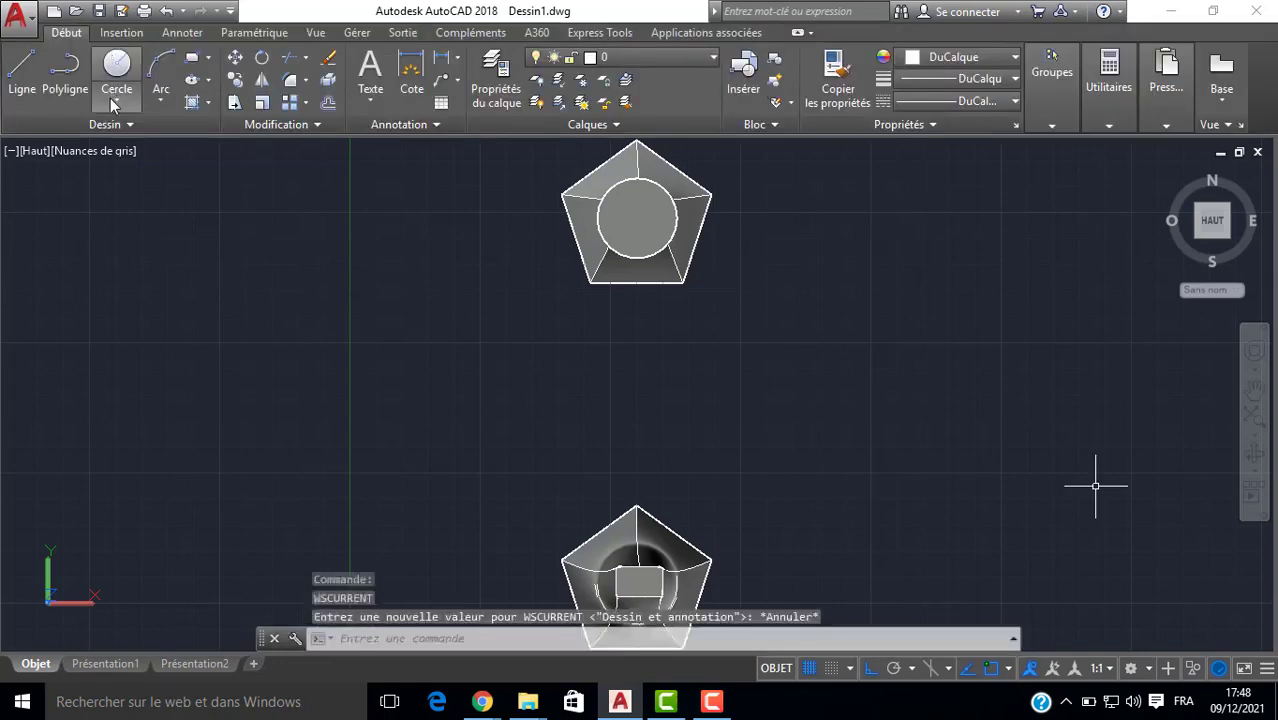
click(113, 124)
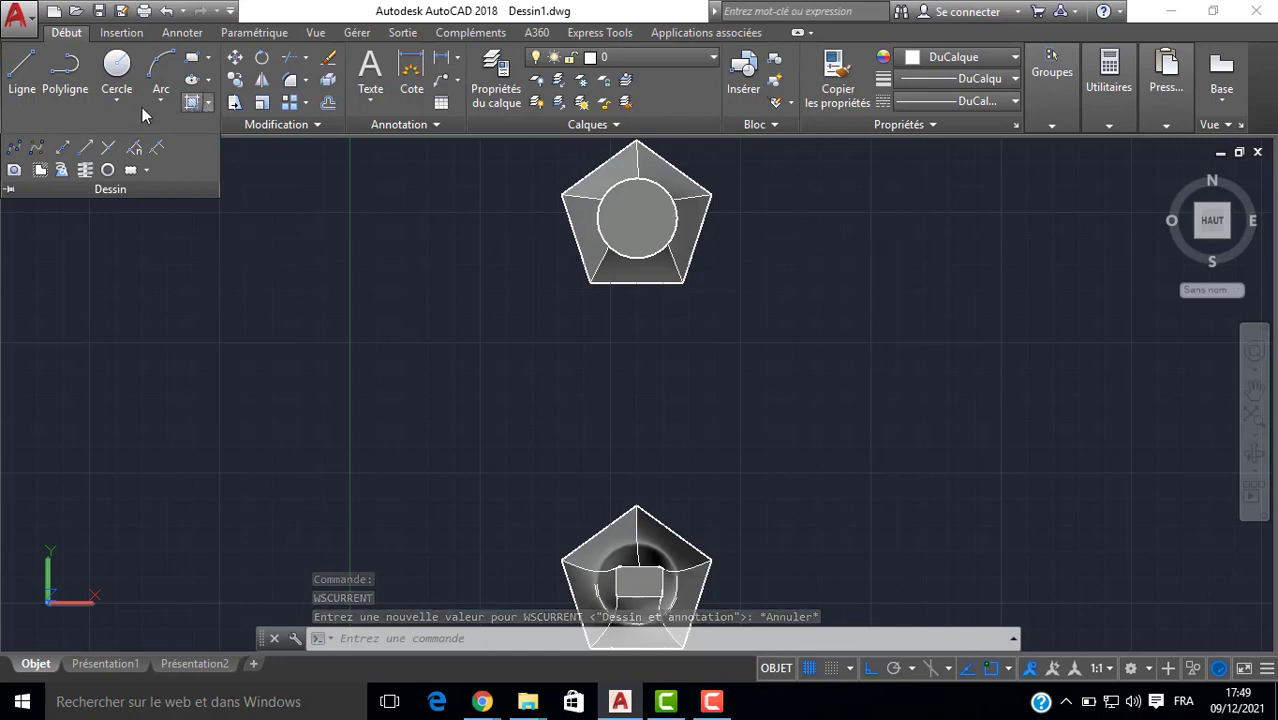
click(118, 99)
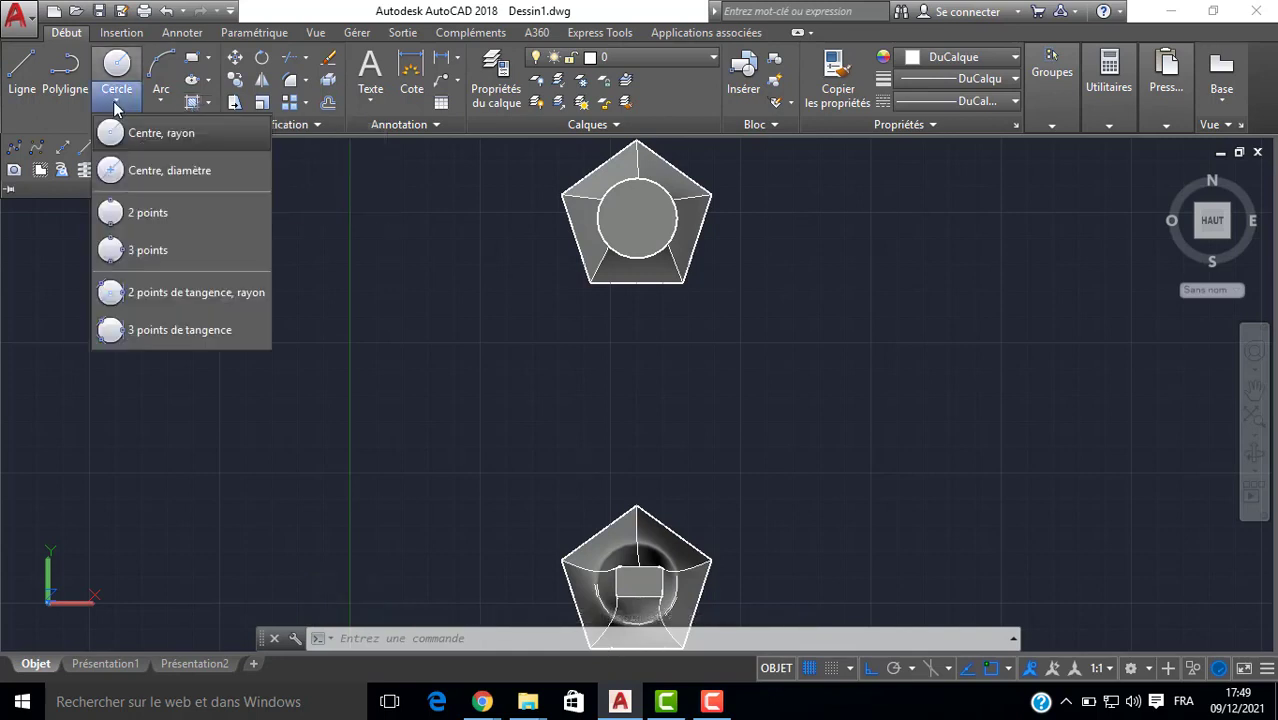
click(208, 80)
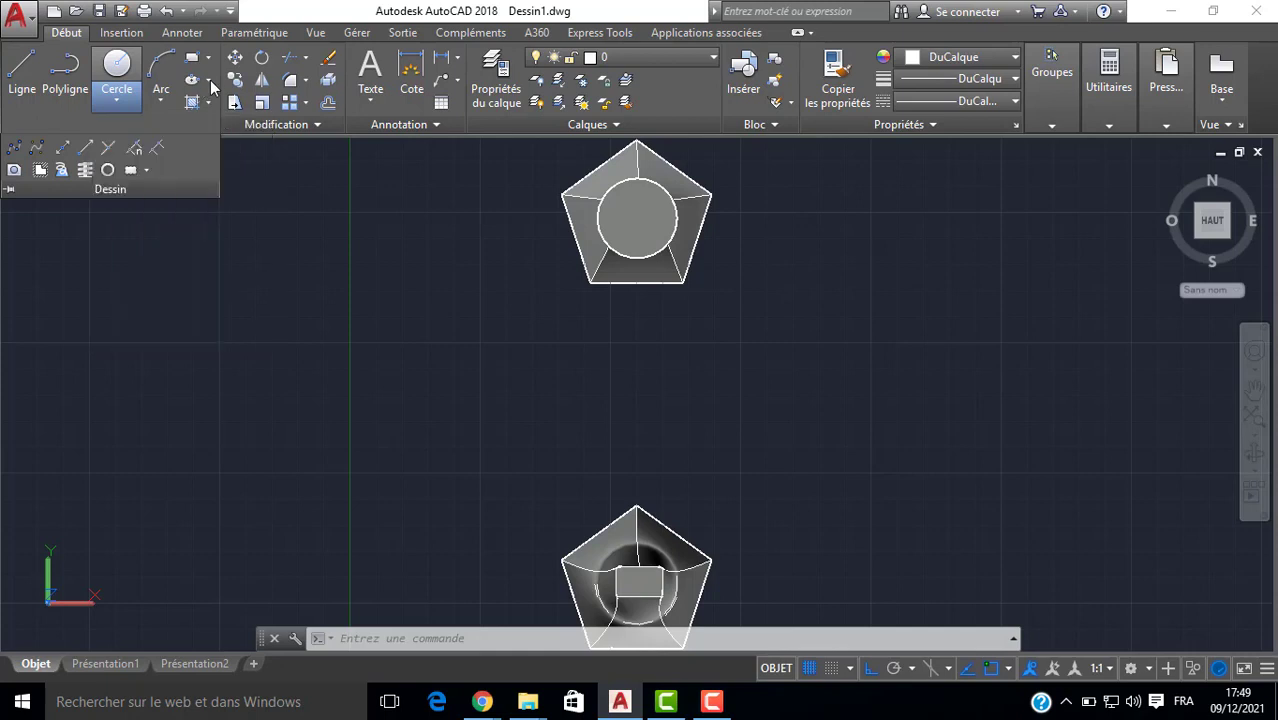
click(157, 103)
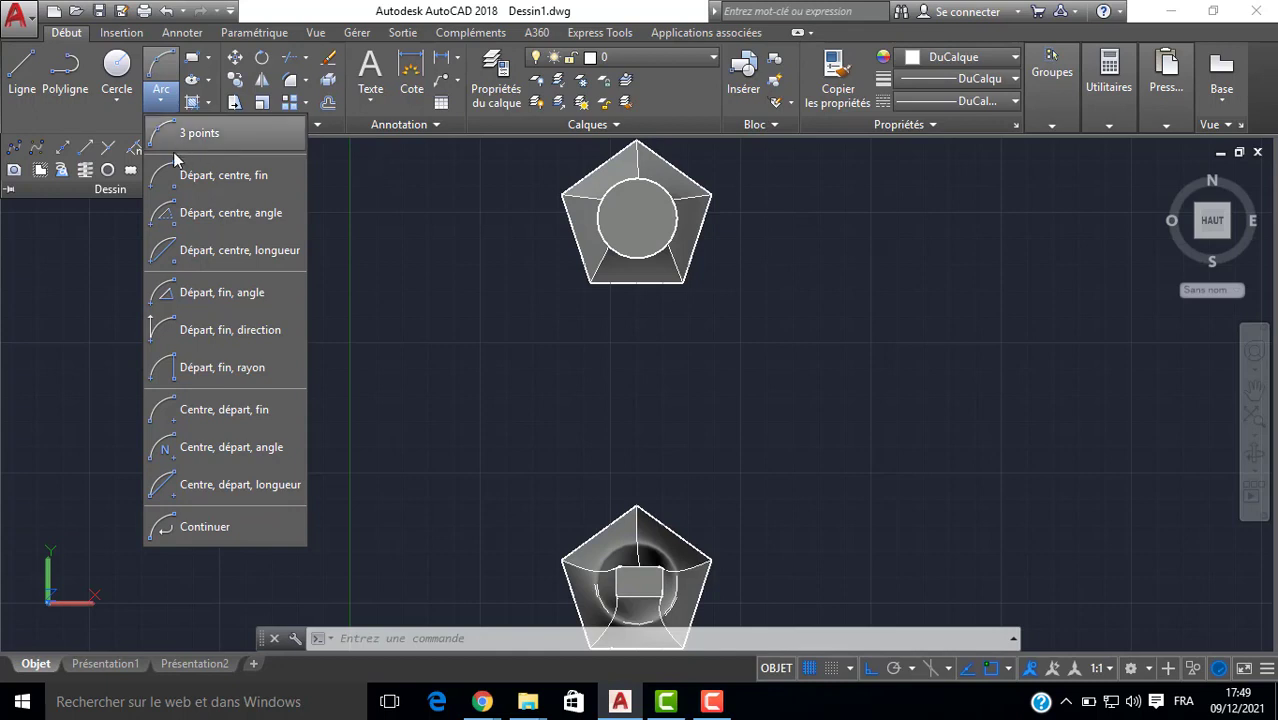
click(113, 108)
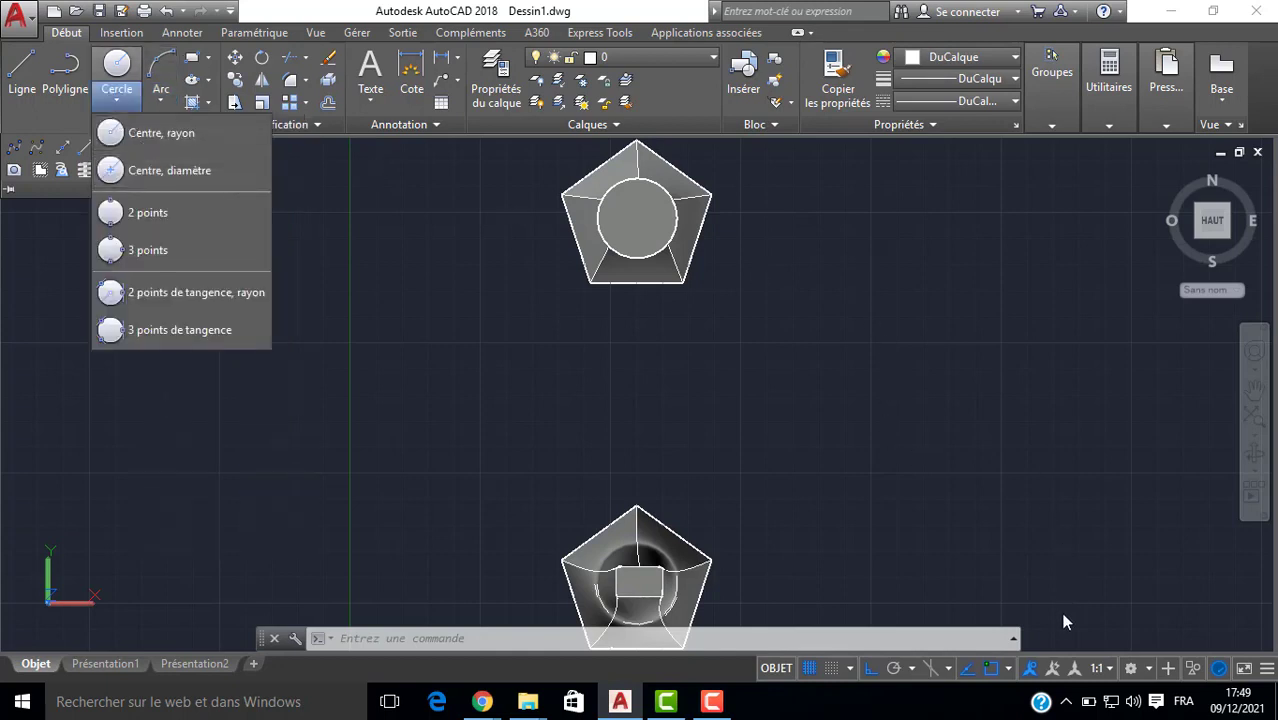
Switch to the CLASSIC workspace and draw a freehand revision cloud in the empty area beside the solids, without reversing its direction.
click(1146, 674)
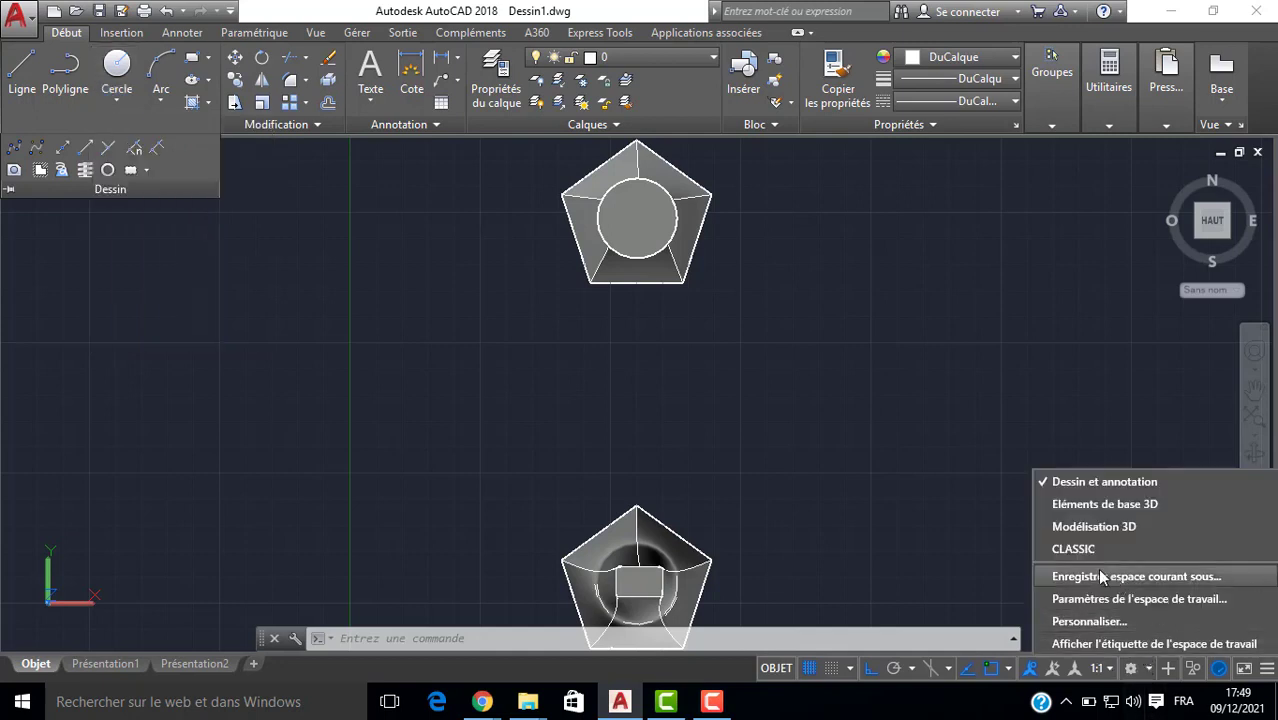
click(1066, 548)
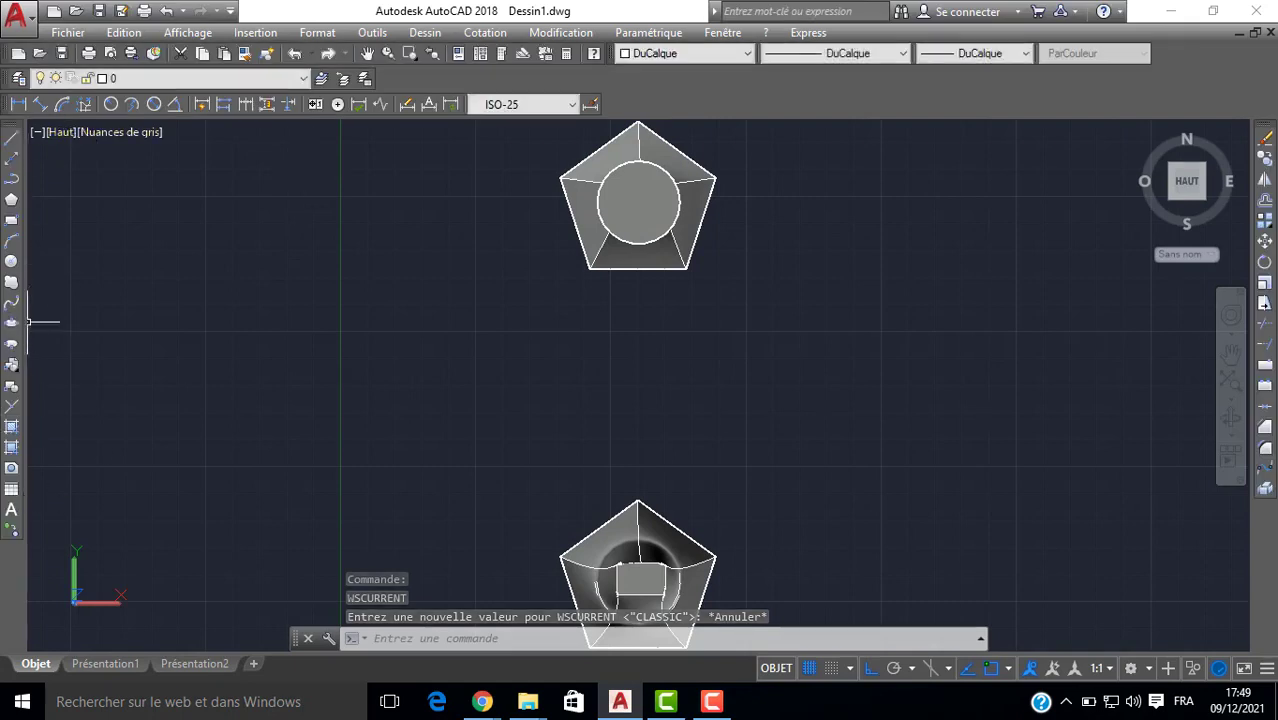
click(11, 283)
middle_drag(144, 335, 483, 336)
click(261, 320)
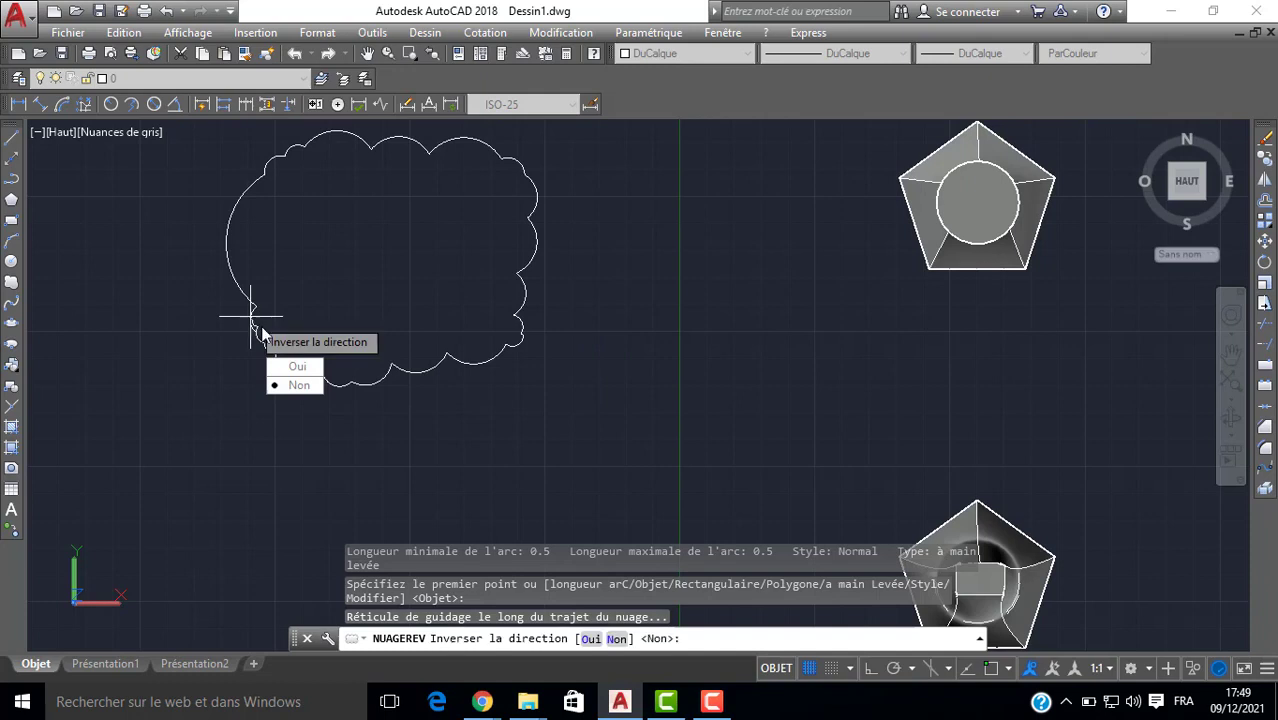
click(272, 386)
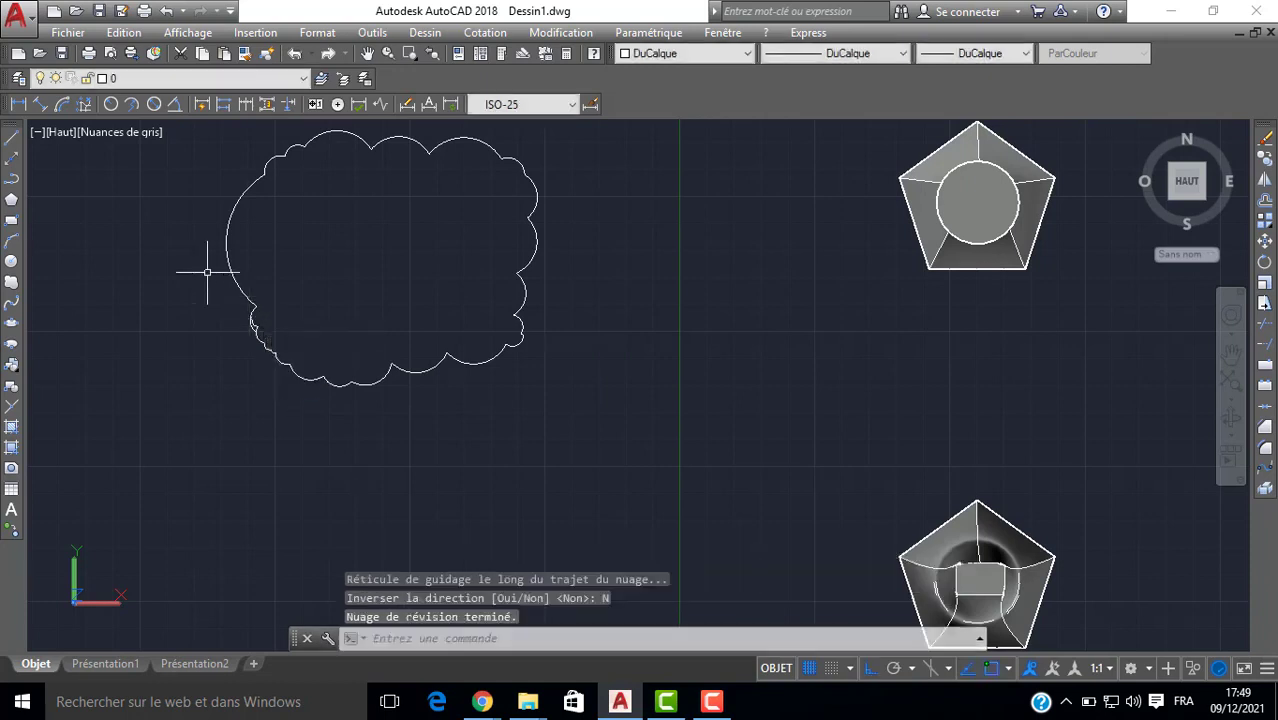
Draw a six-sided polygon inside the revision cloud, inscribed in a circle with a radius of about 728.
click(12, 201)
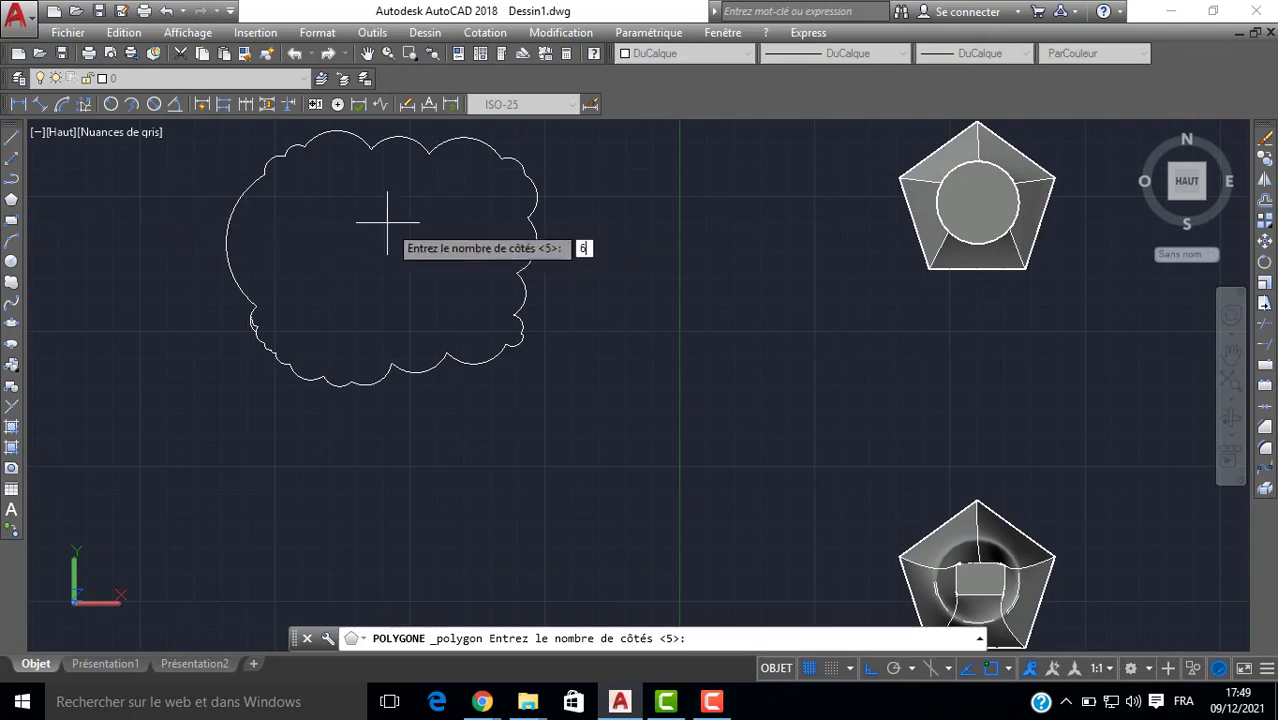
key(Return)
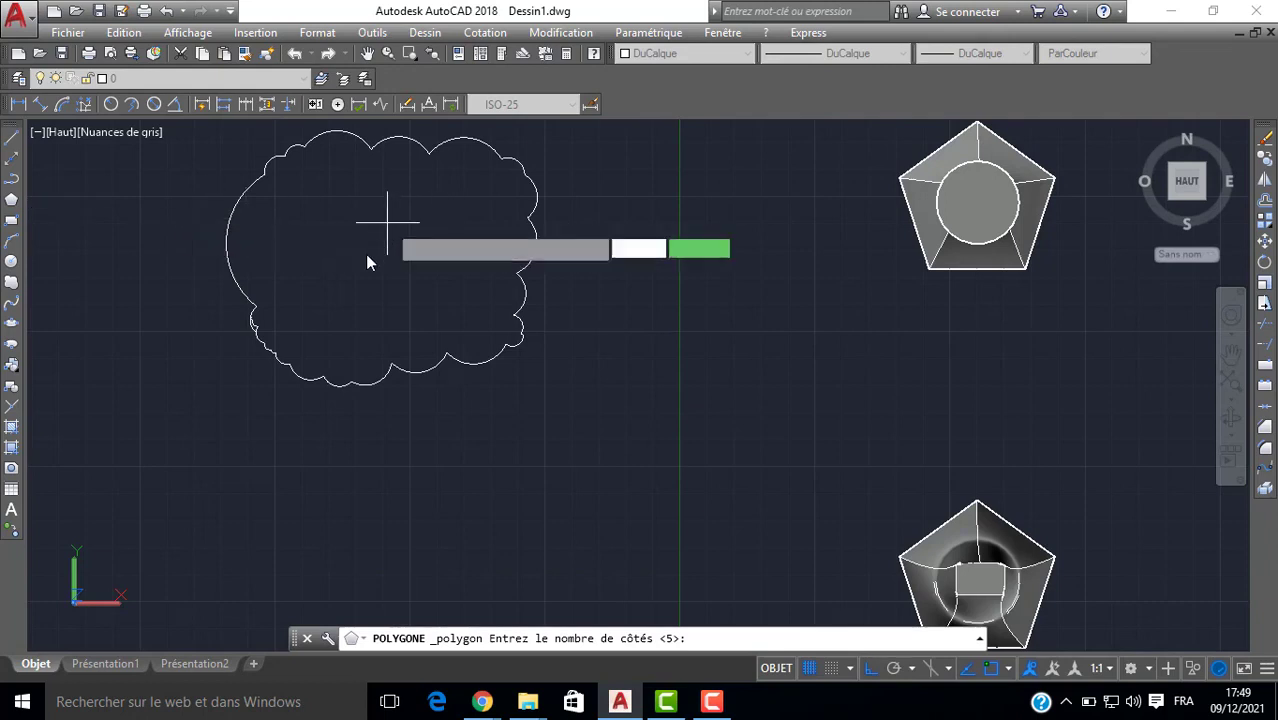
click(389, 255)
key(Return)
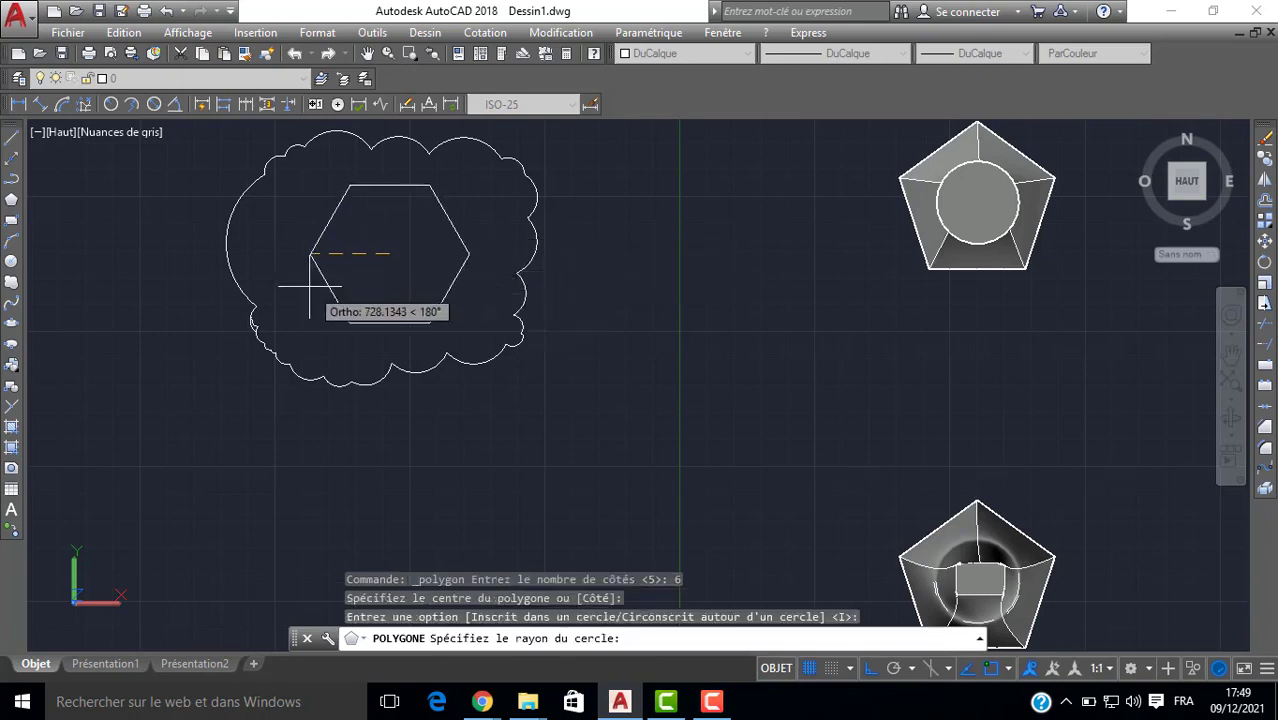
click(311, 285)
Draw a circle near the center of the hexagon, inside the revision cloud.
middle_drag(242, 273, 221, 266)
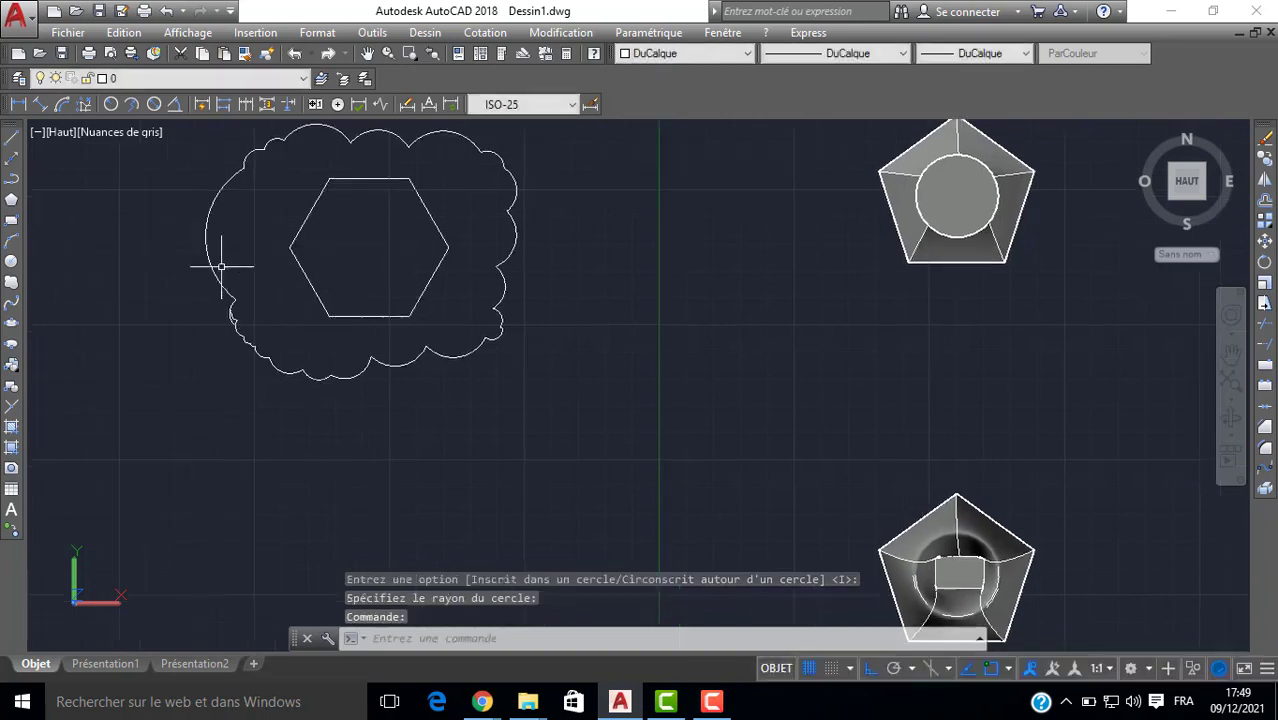
click(12, 262)
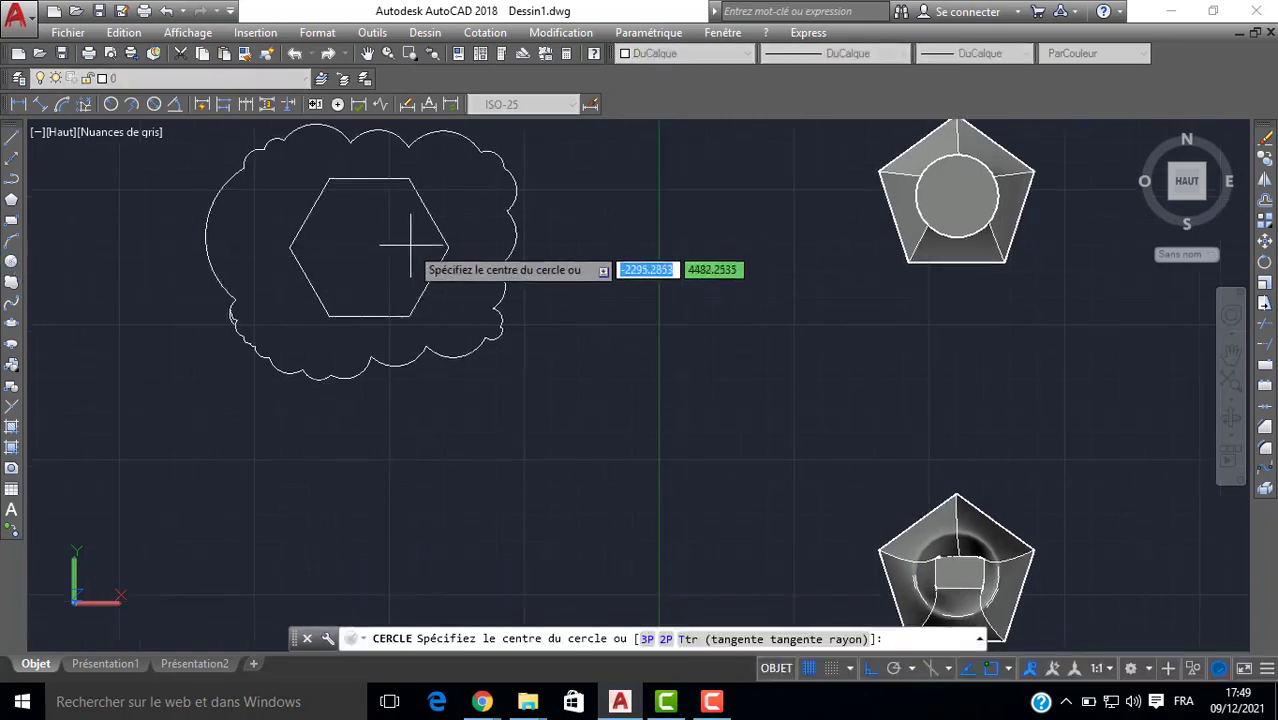
click(370, 245)
click(356, 281)
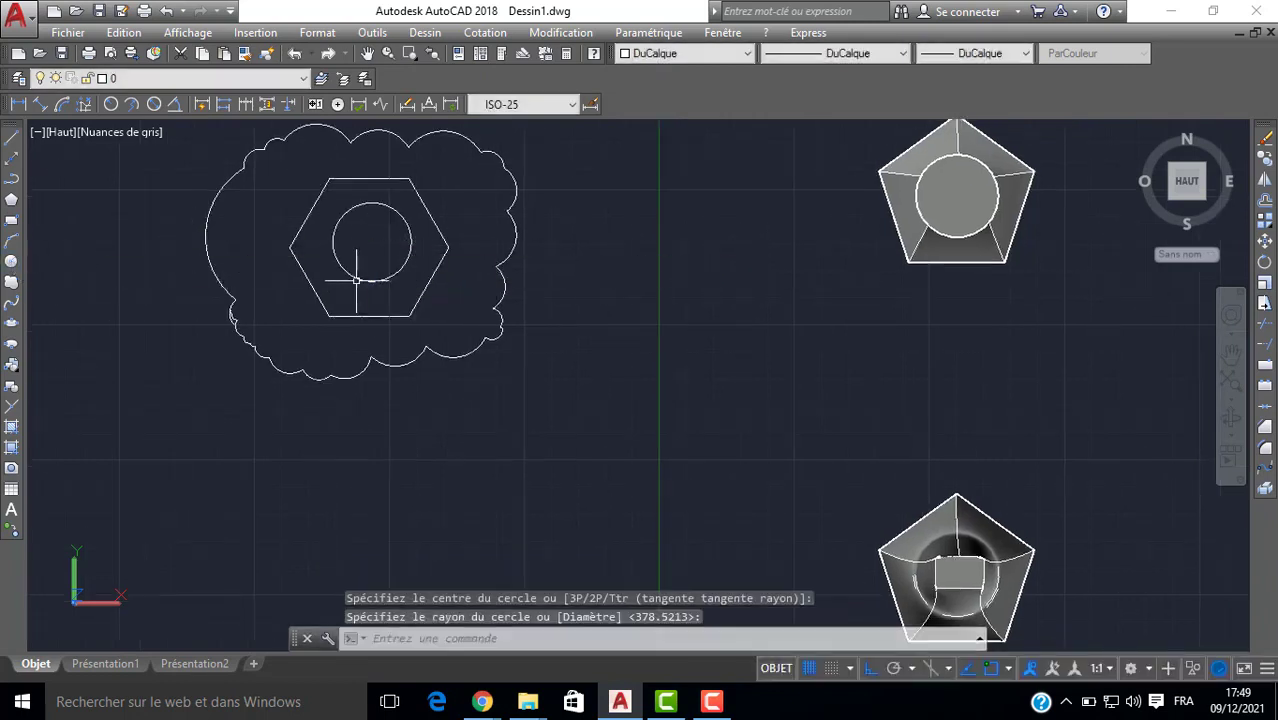
Switch to the southeast isometric view and move the hexagon straight up along Z, high above the revision cloud.
click(1203, 198)
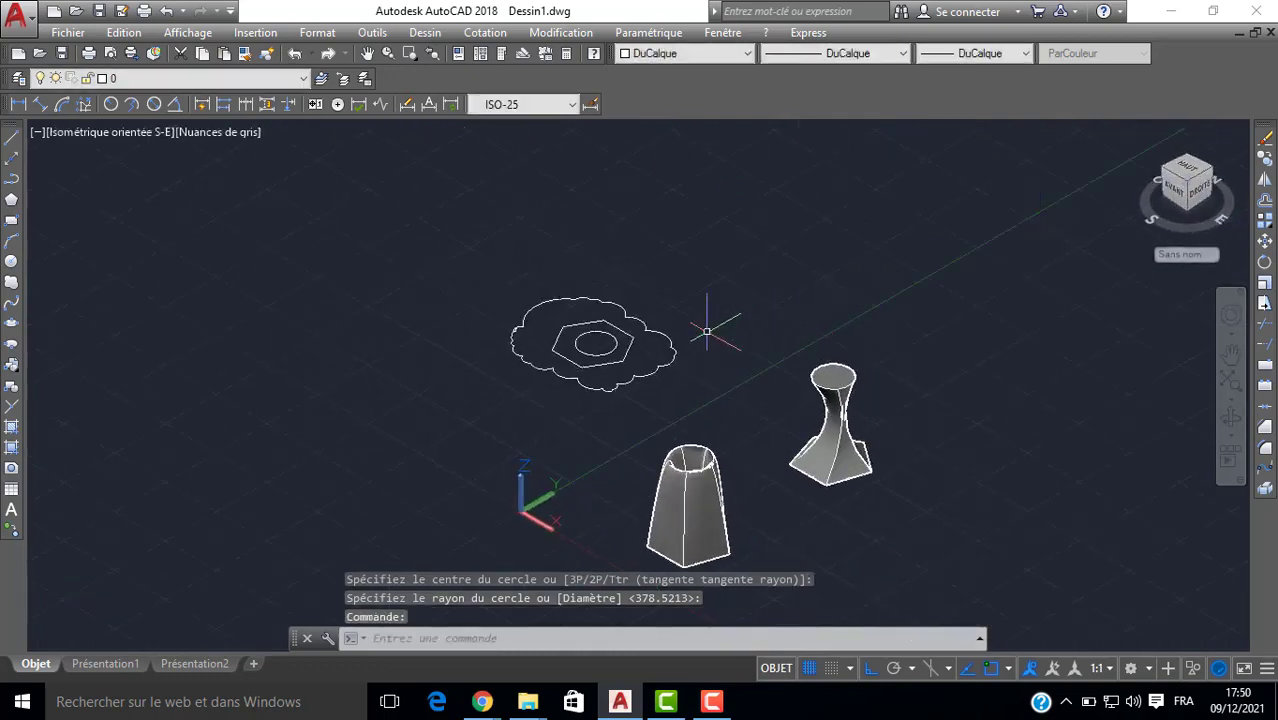
scroll(598, 360, up, 5)
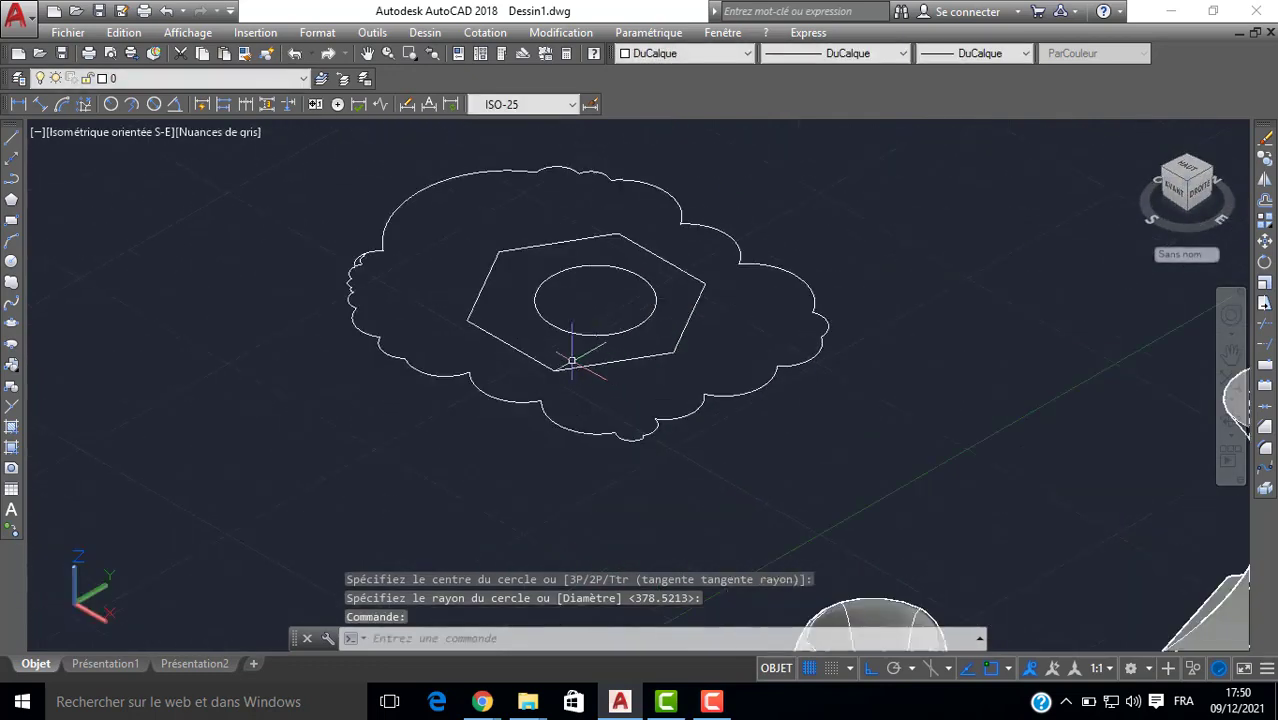
click(571, 361)
click(571, 377)
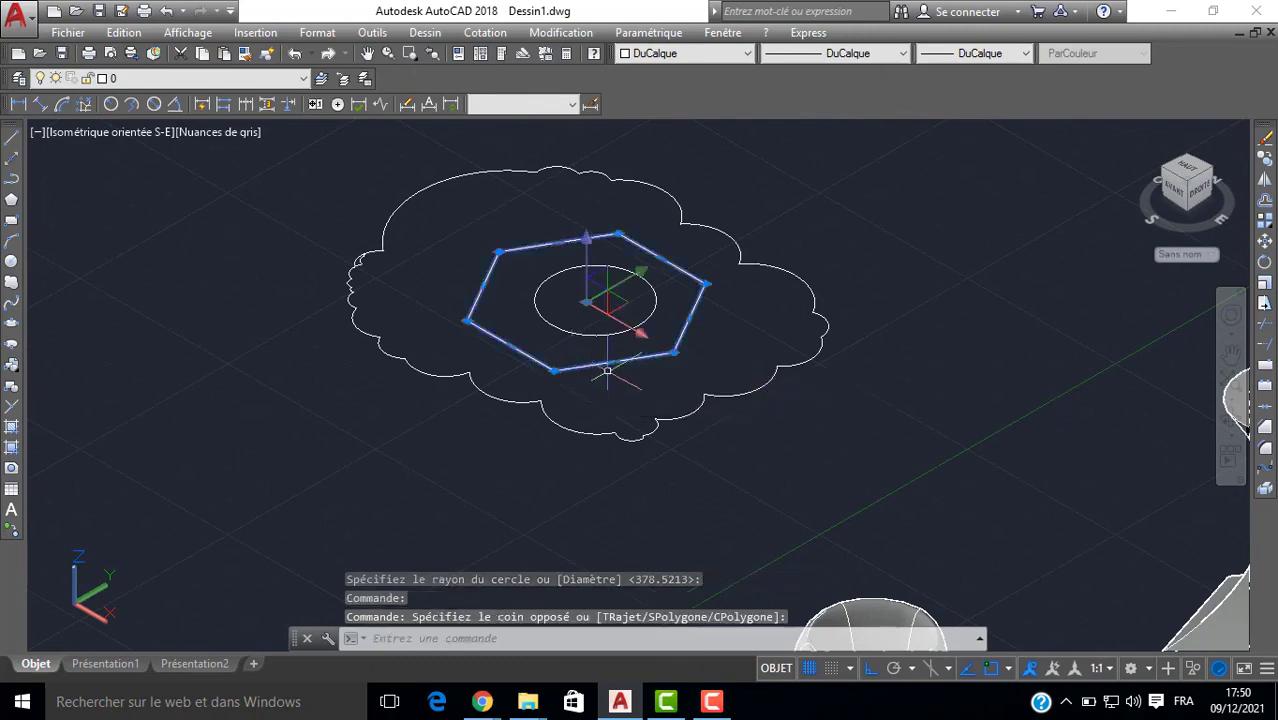
text(dp)
key(Return)
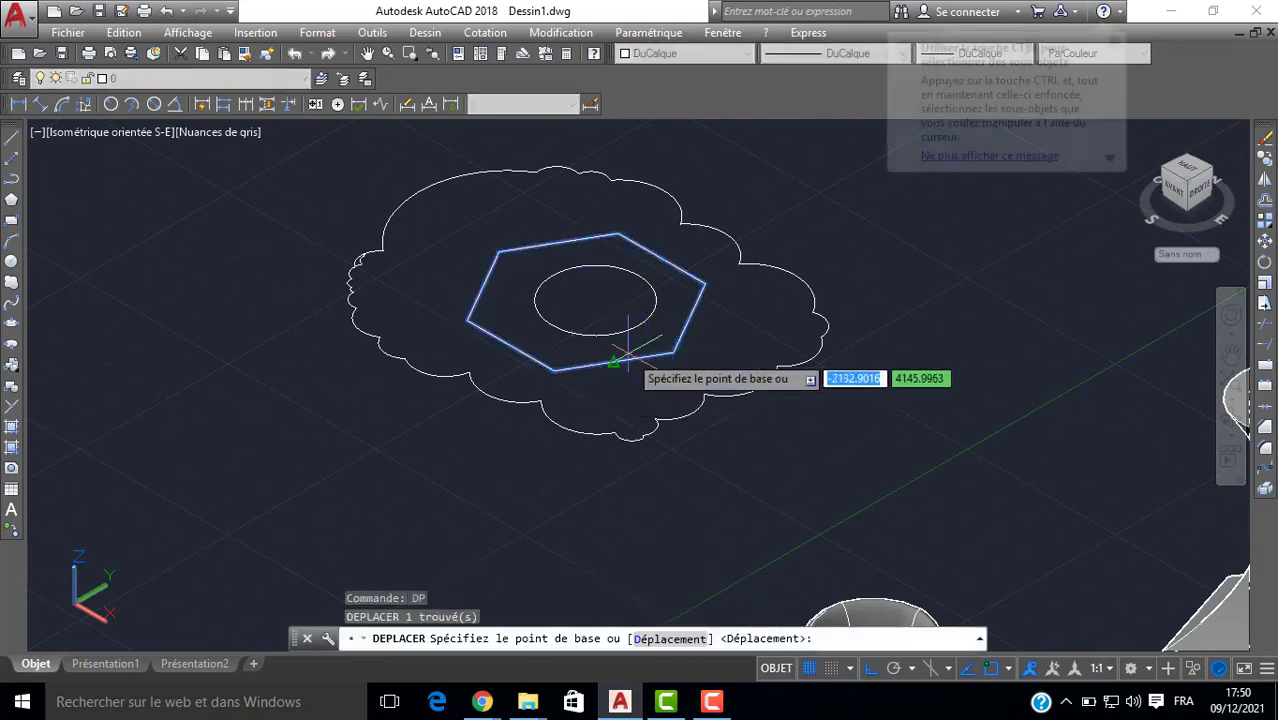
click(614, 361)
middle_drag(618, 232, 624, 329)
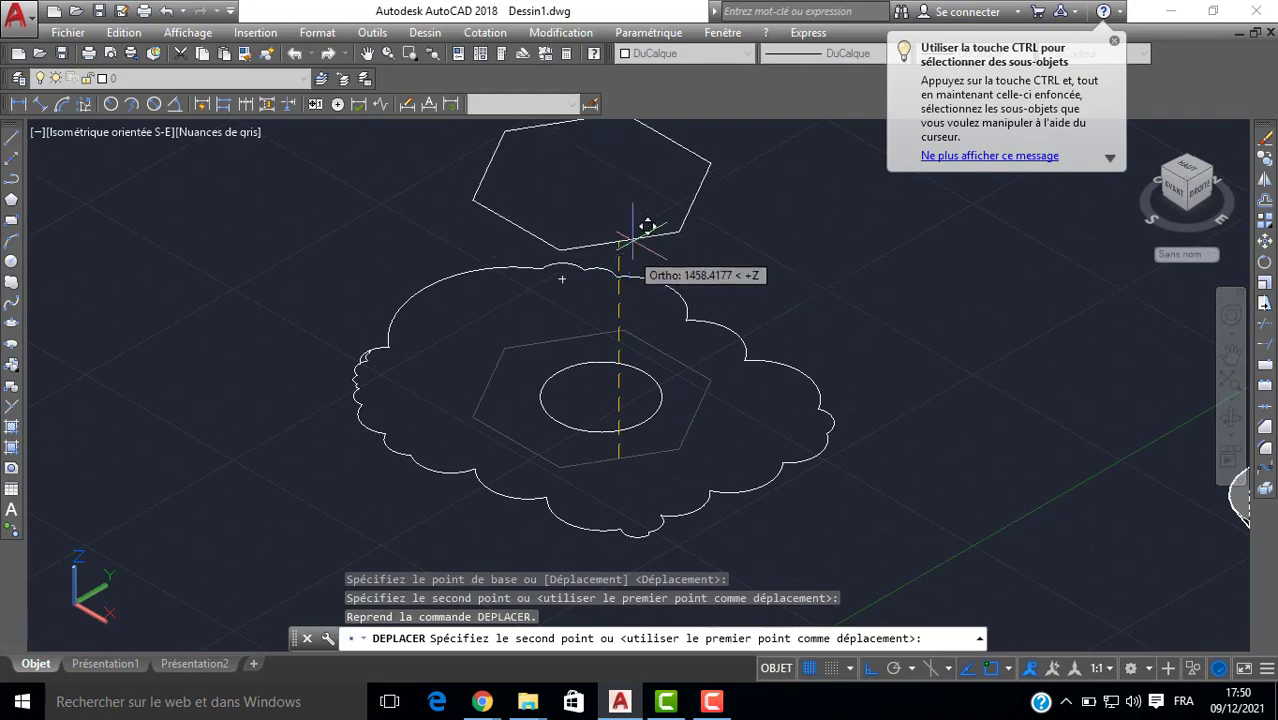
scroll(655, 230, down, 4)
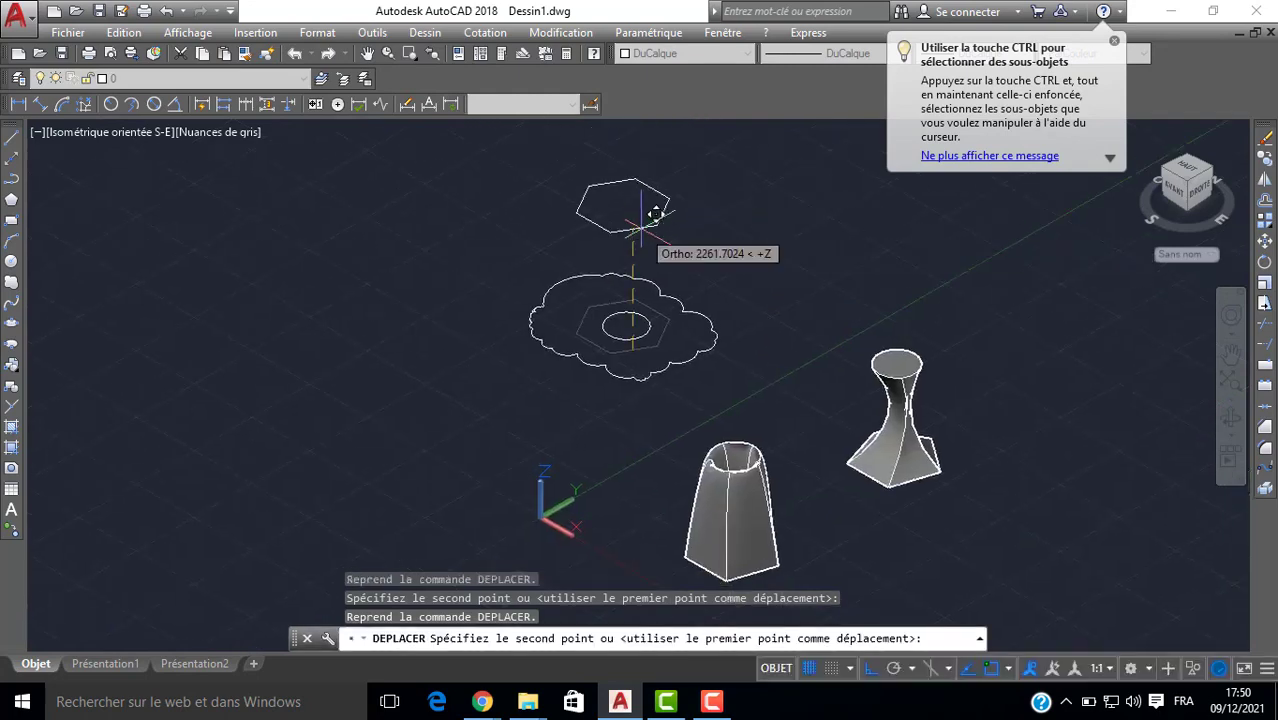
click(640, 188)
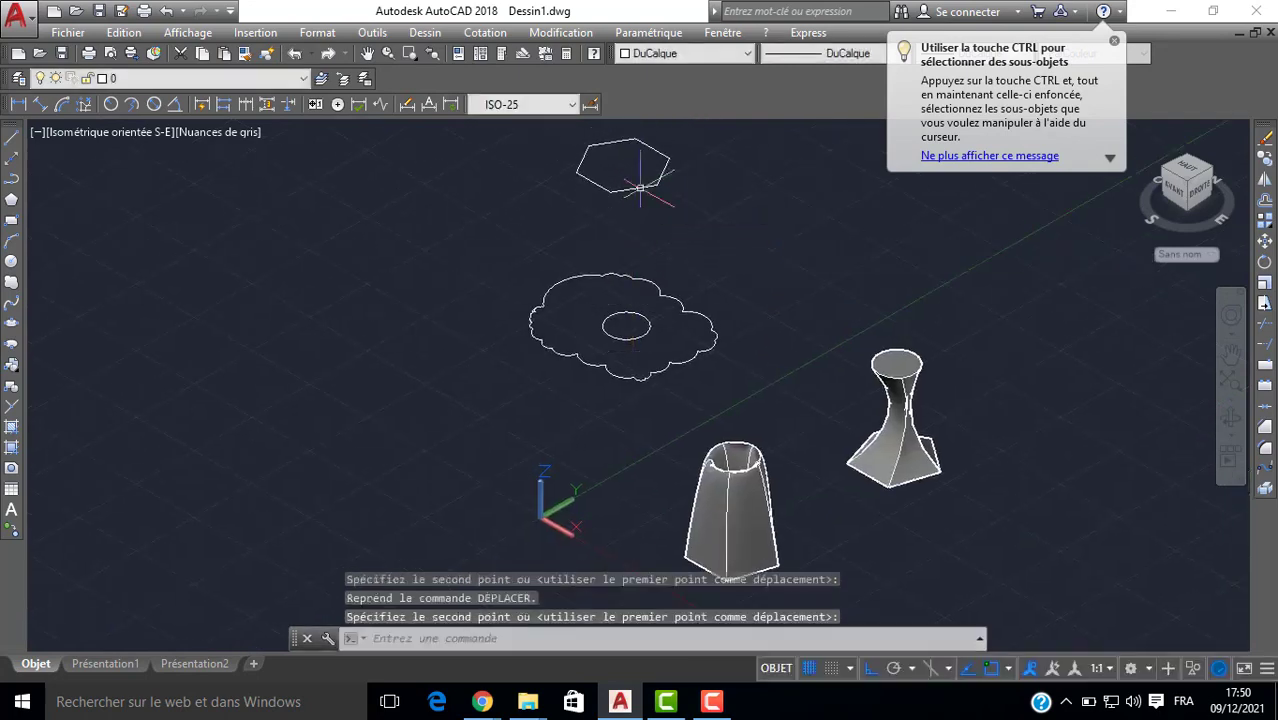
Move the circle straight up along Z from its center, to a height between the revision cloud and the hexagon.
click(614, 318)
click(598, 314)
key(Return)
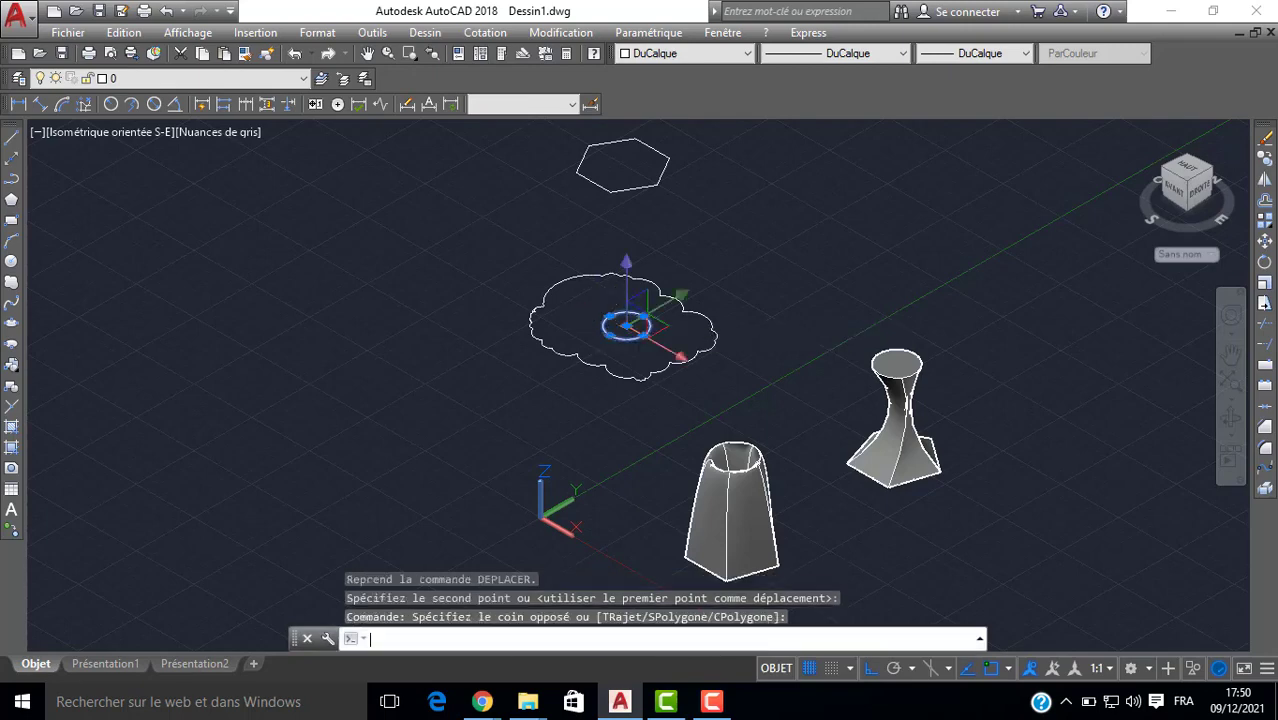
click(626, 325)
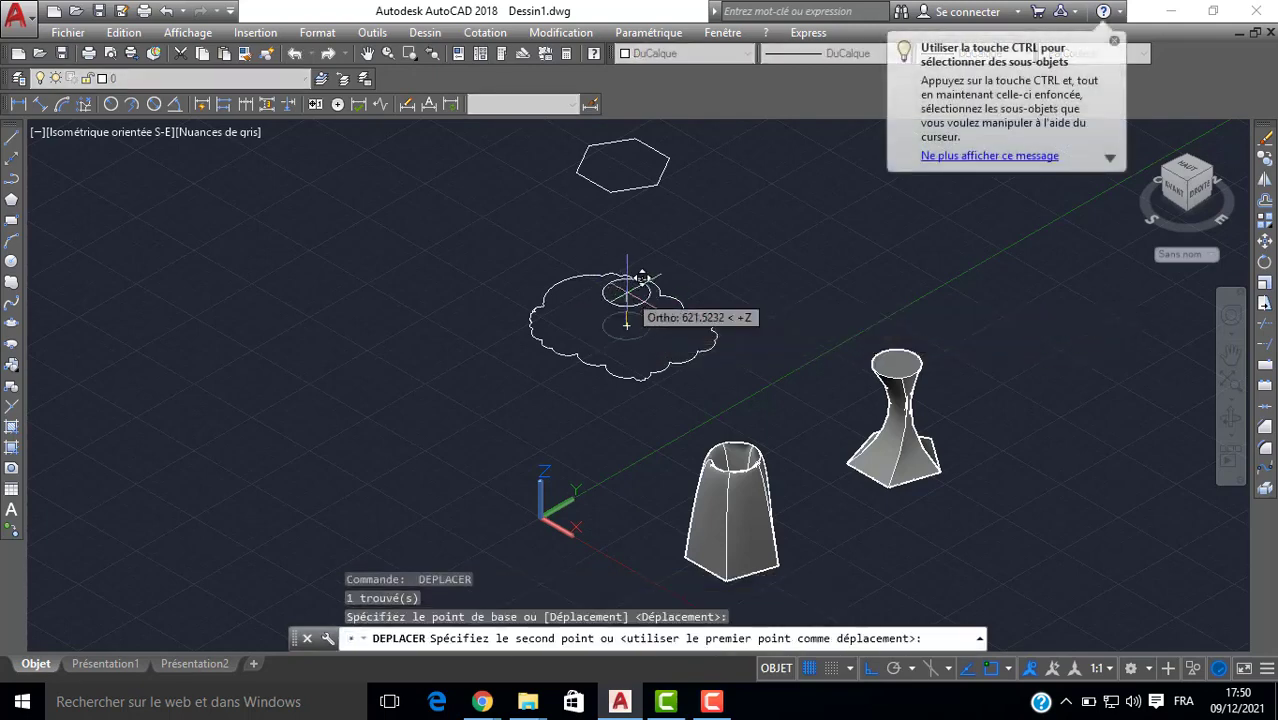
scroll(639, 280, up, 3)
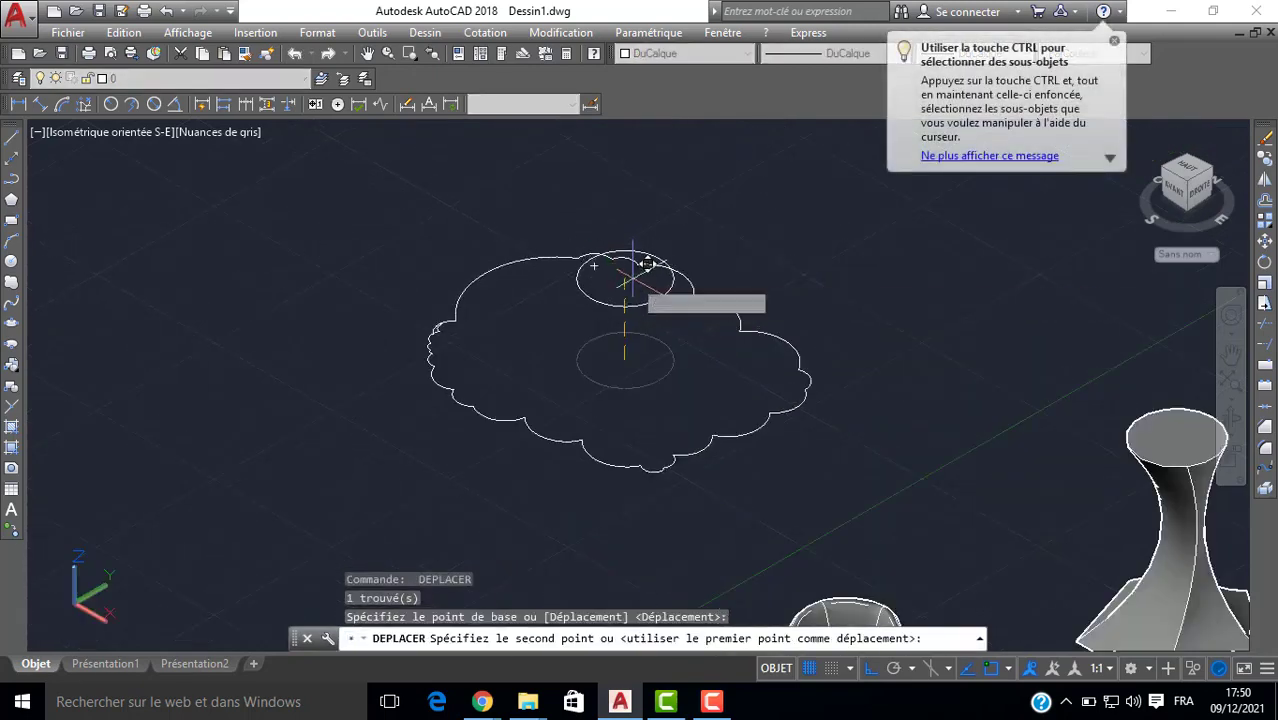
click(632, 281)
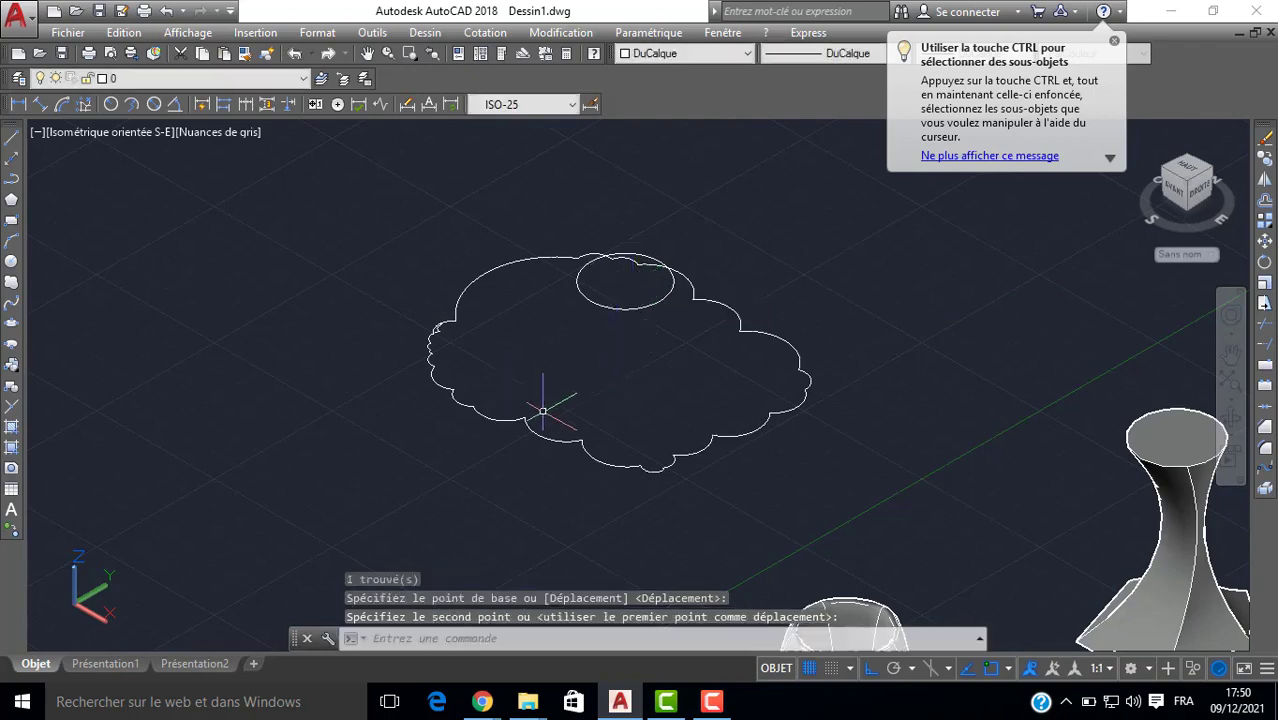
shift+middle_drag(542, 410, 600, 340)
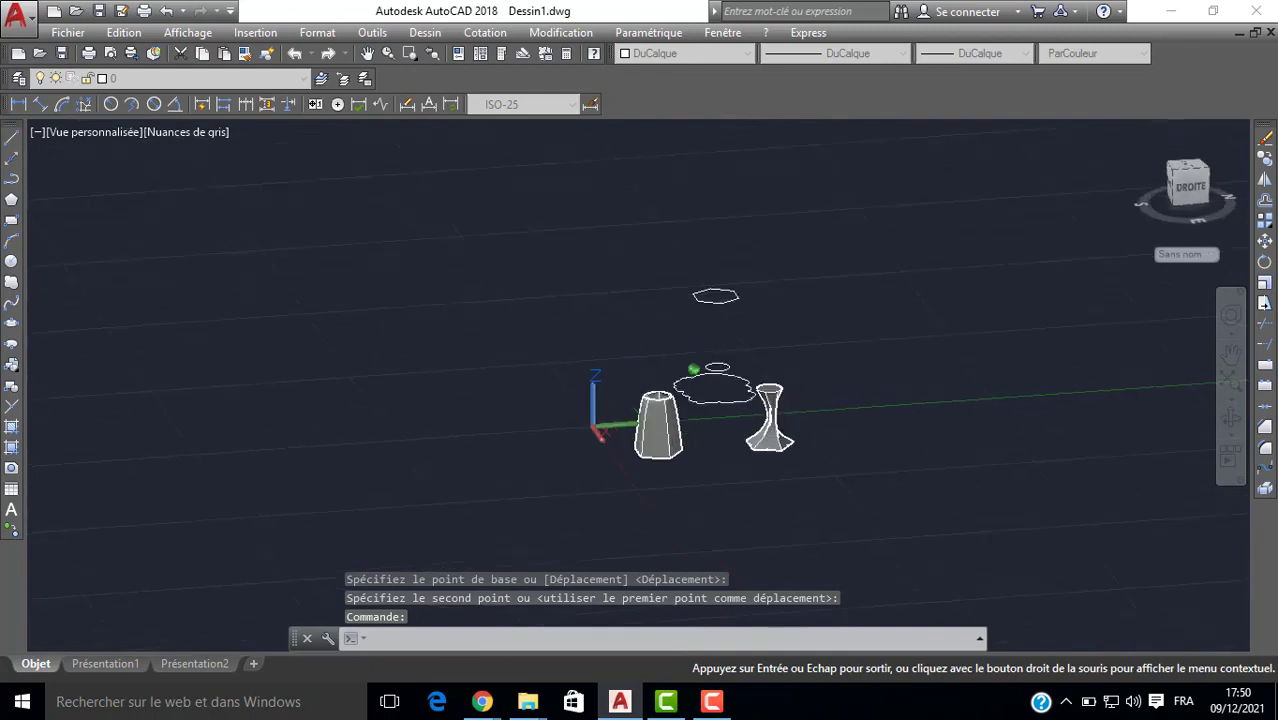
shift+middle_drag(818, 369, 697, 359)
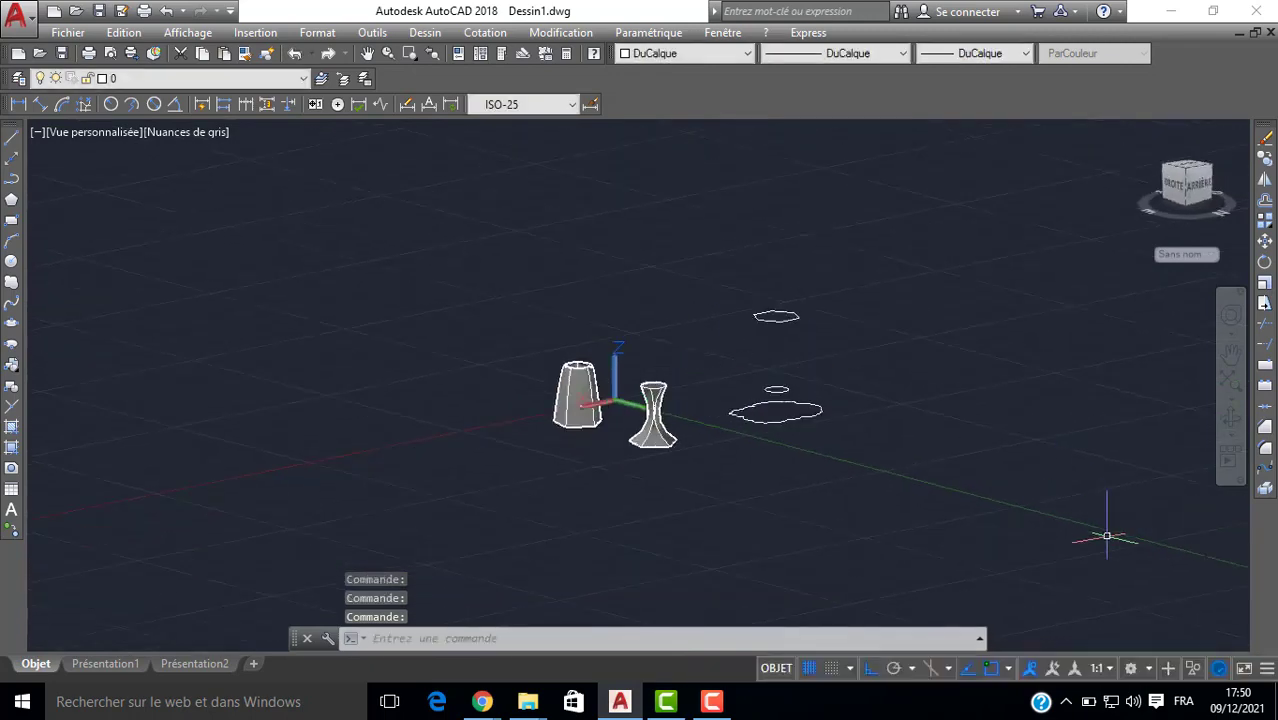
Switch to the Modélisation 3D workspace.
click(1131, 670)
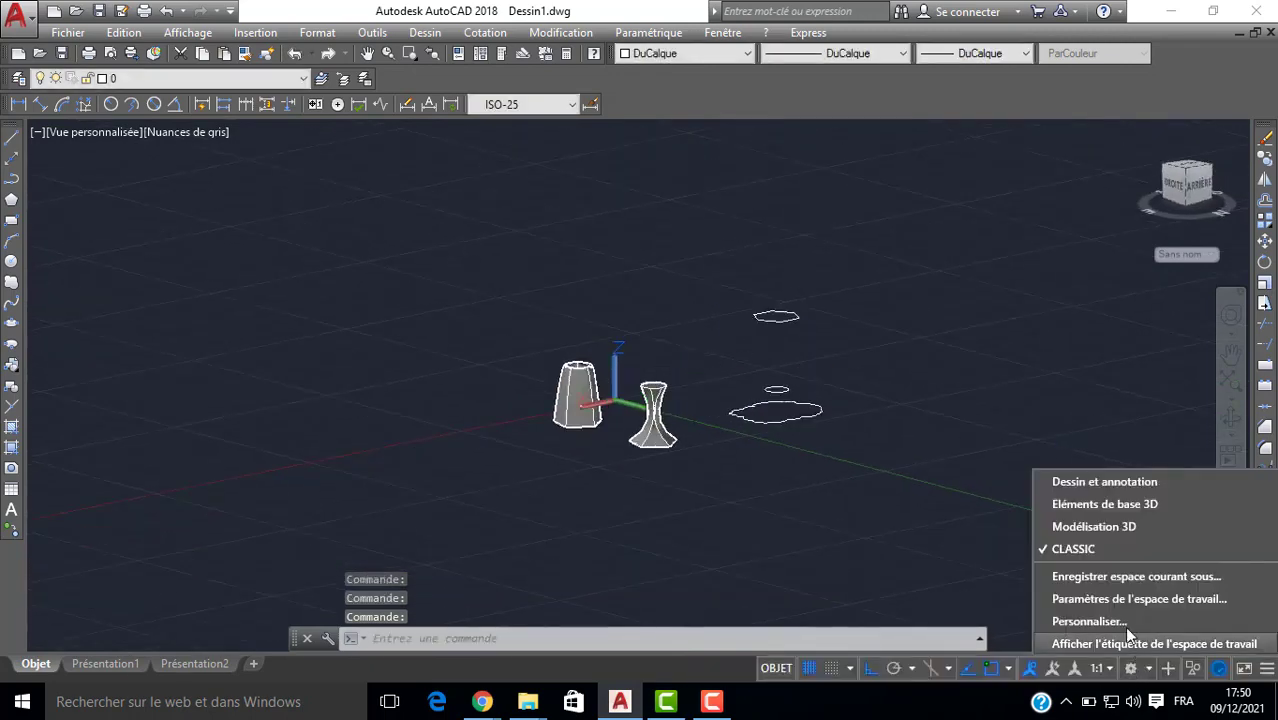
click(1111, 526)
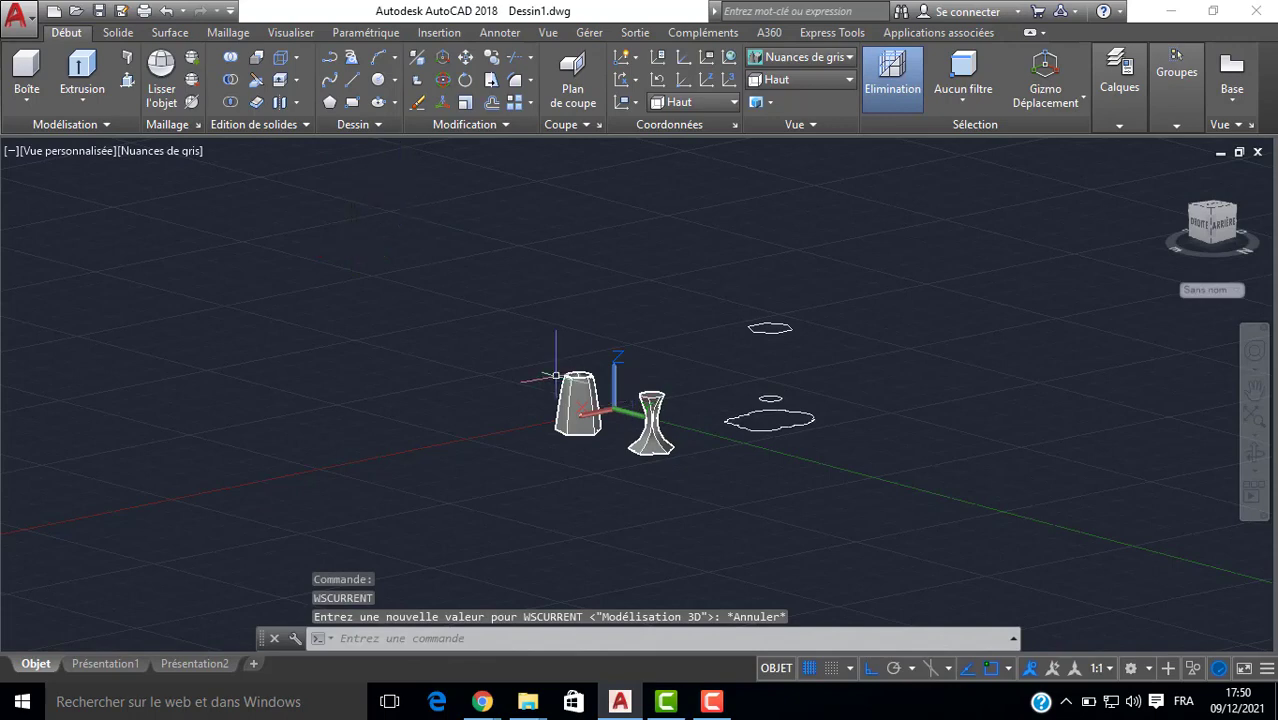
Try to loft the revision cloud with the circle above it as cross sections.
click(83, 101)
click(81, 189)
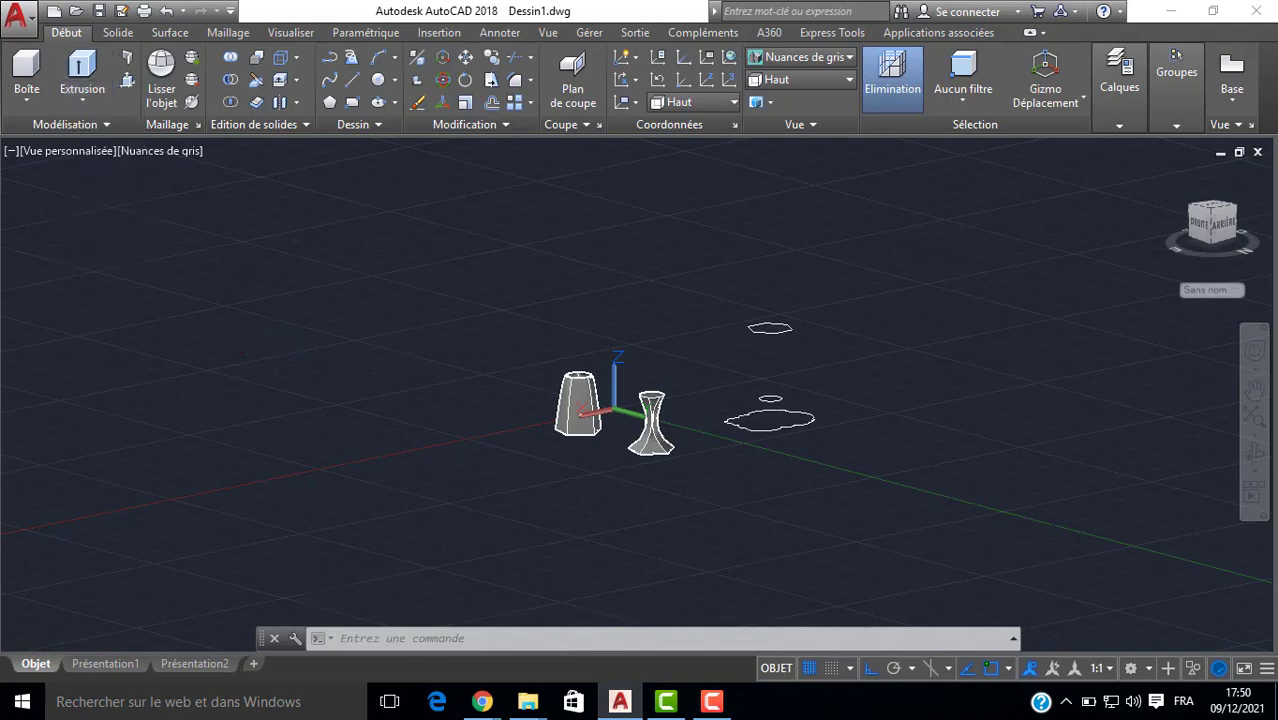
scroll(869, 440, up, 5)
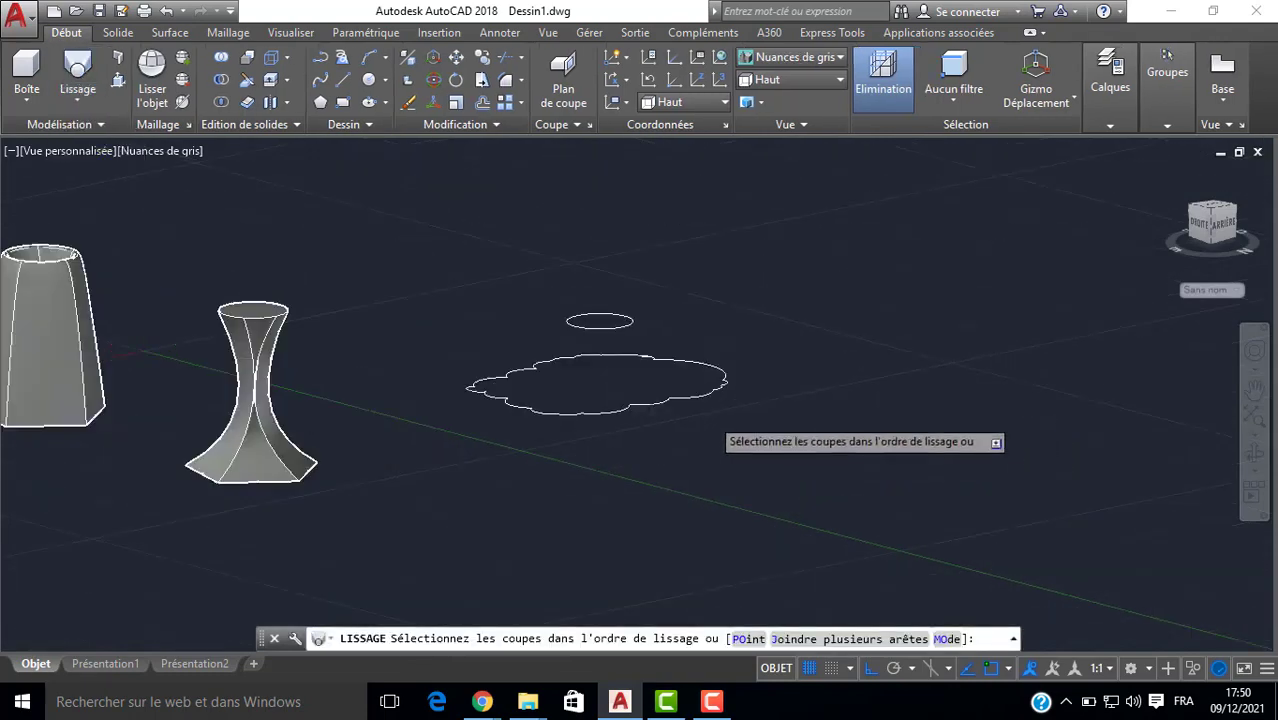
click(645, 395)
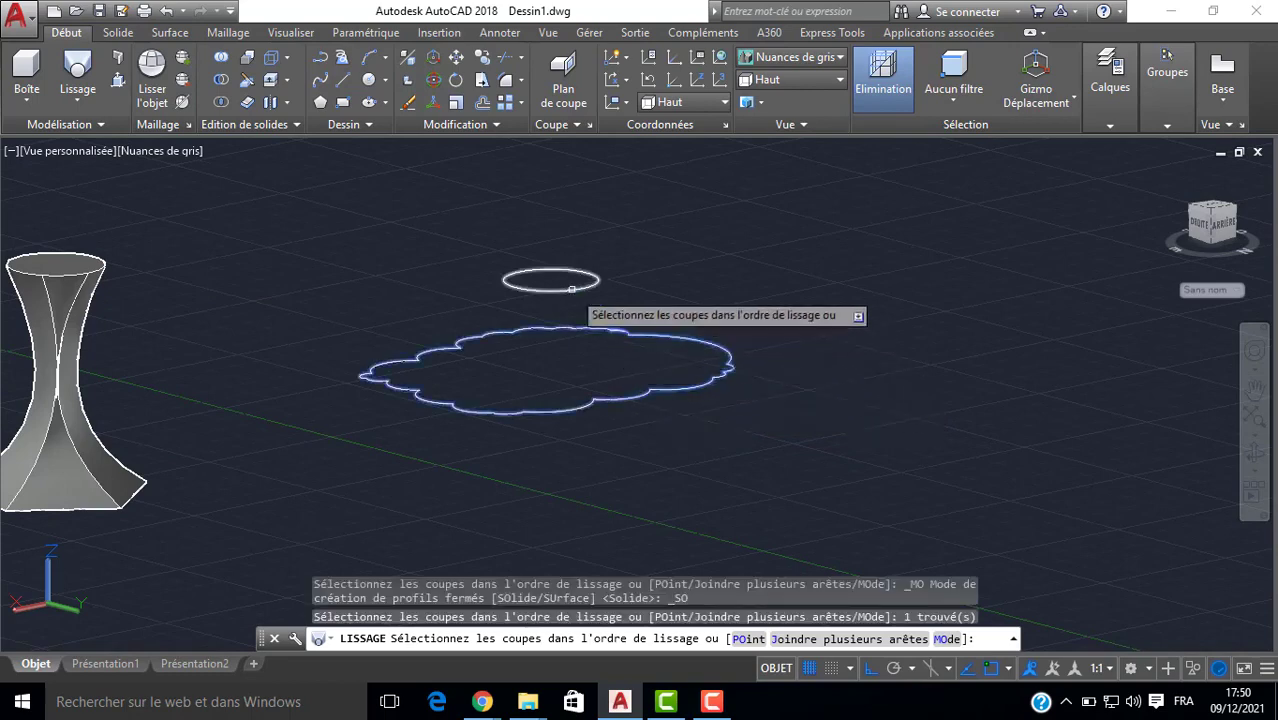
click(573, 290)
scroll(553, 216, down, 5)
middle_drag(547, 178, 550, 327)
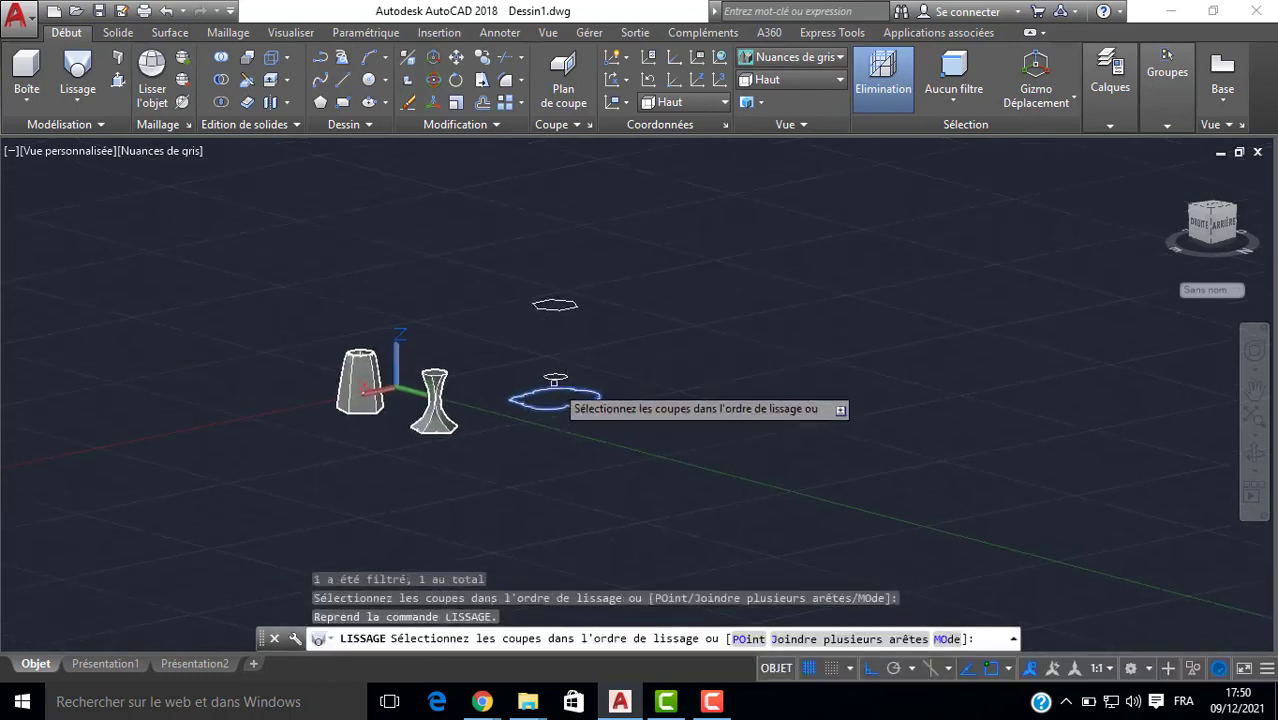
click(555, 375)
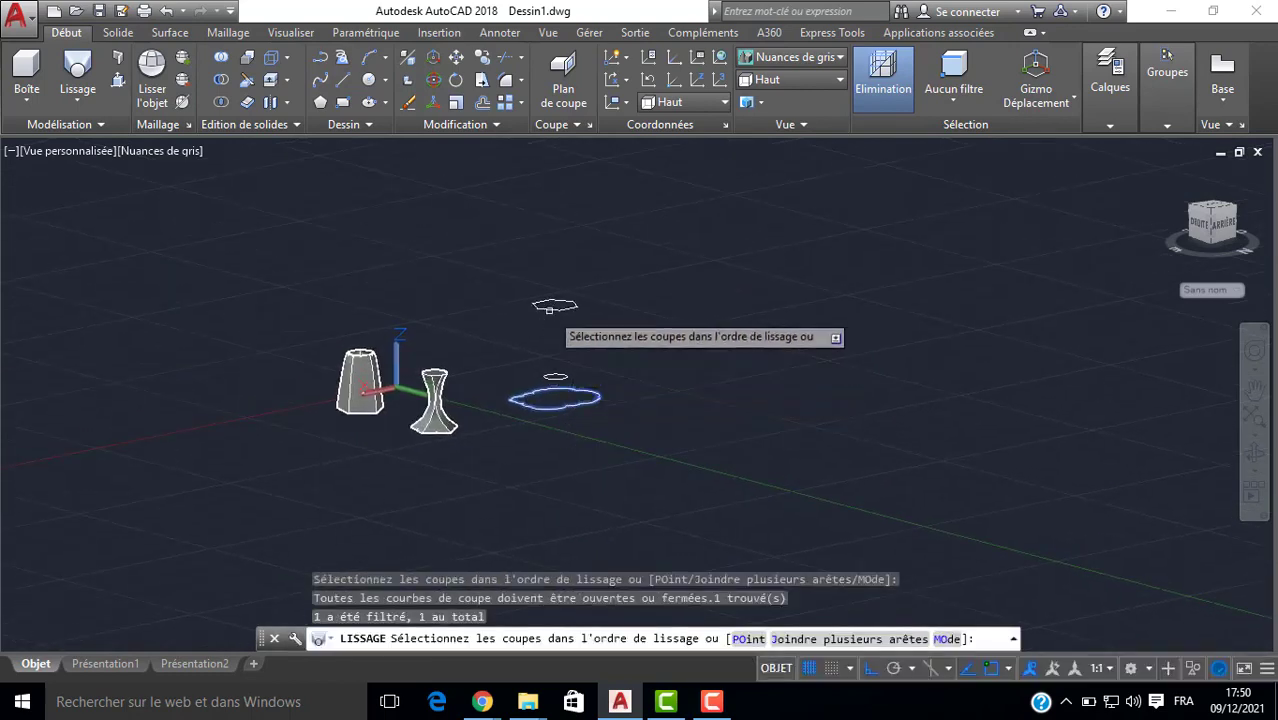
key(Return)
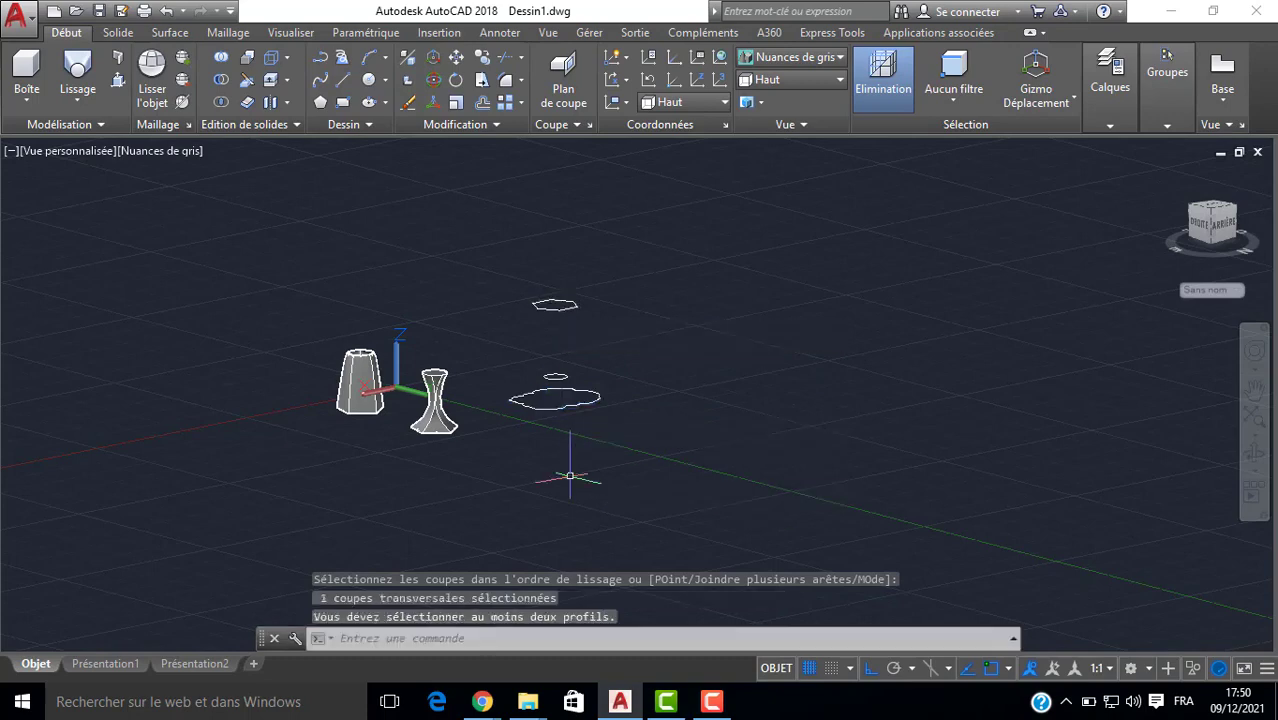
Trim the overlapping ends of the revision cloud at their crossing and delete the leftover arc piece.
scroll(525, 372, up, 6)
scroll(792, 482, up, 8)
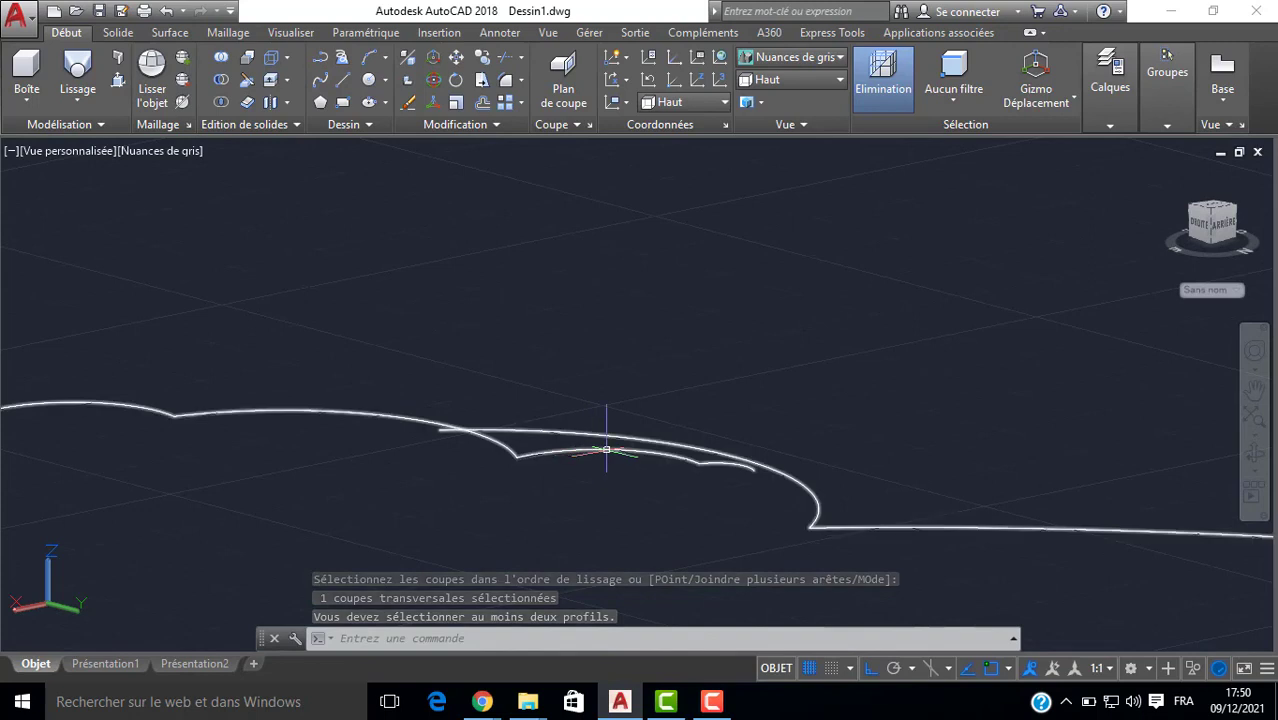
text(aj)
key(Return)
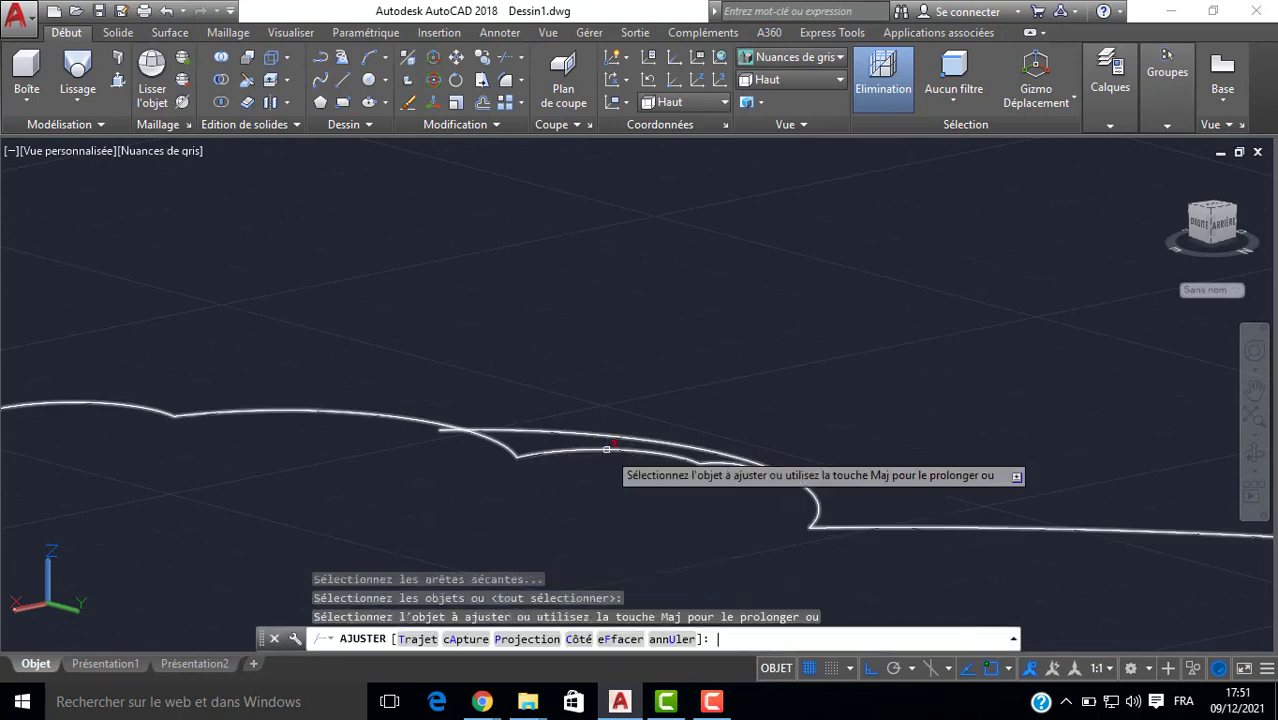
click(500, 445)
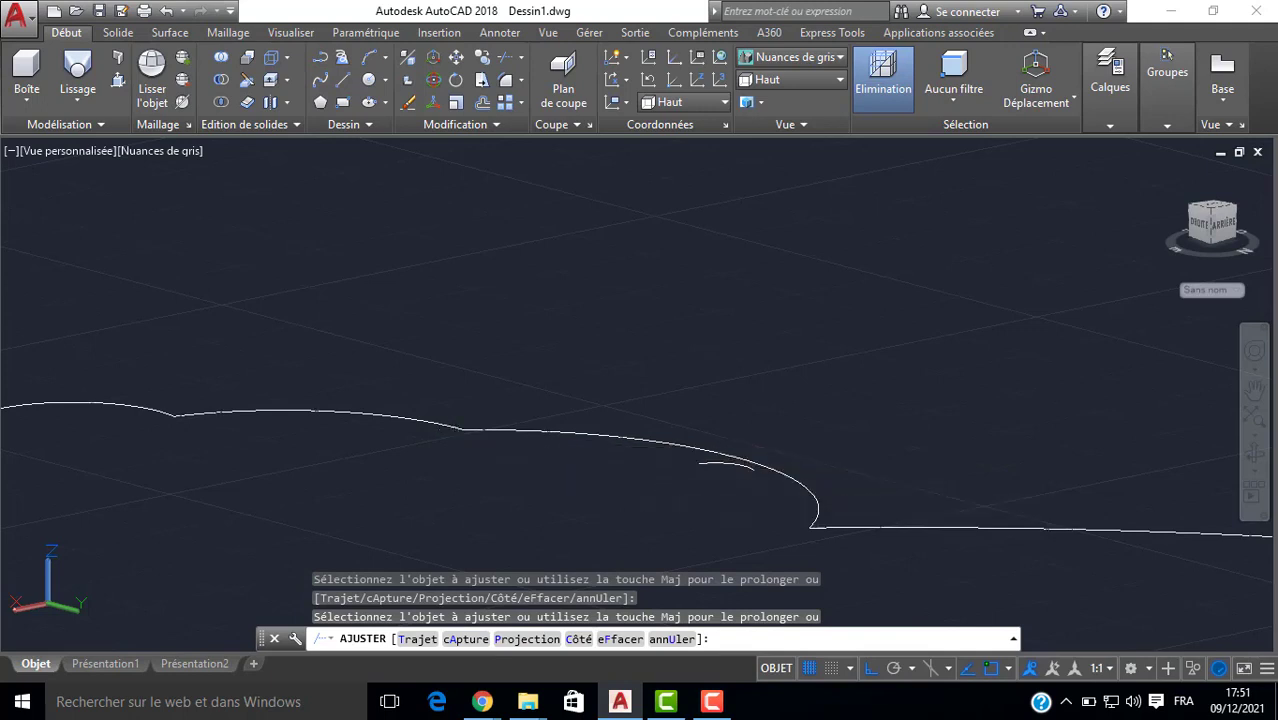
key(Return)
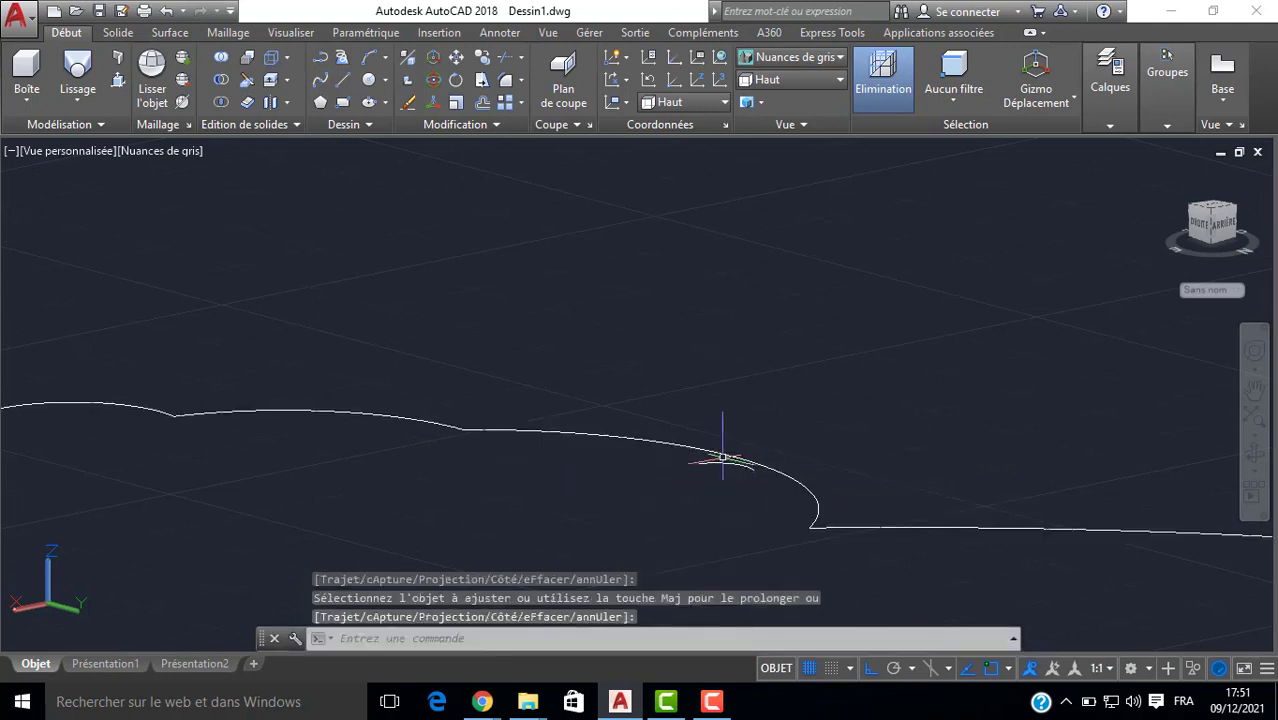
click(706, 461)
key(Delete)
Loft a solid through the revision cloud, the circle and the hexagon in that order, using the cross sections only option.
scroll(690, 450, down, 5)
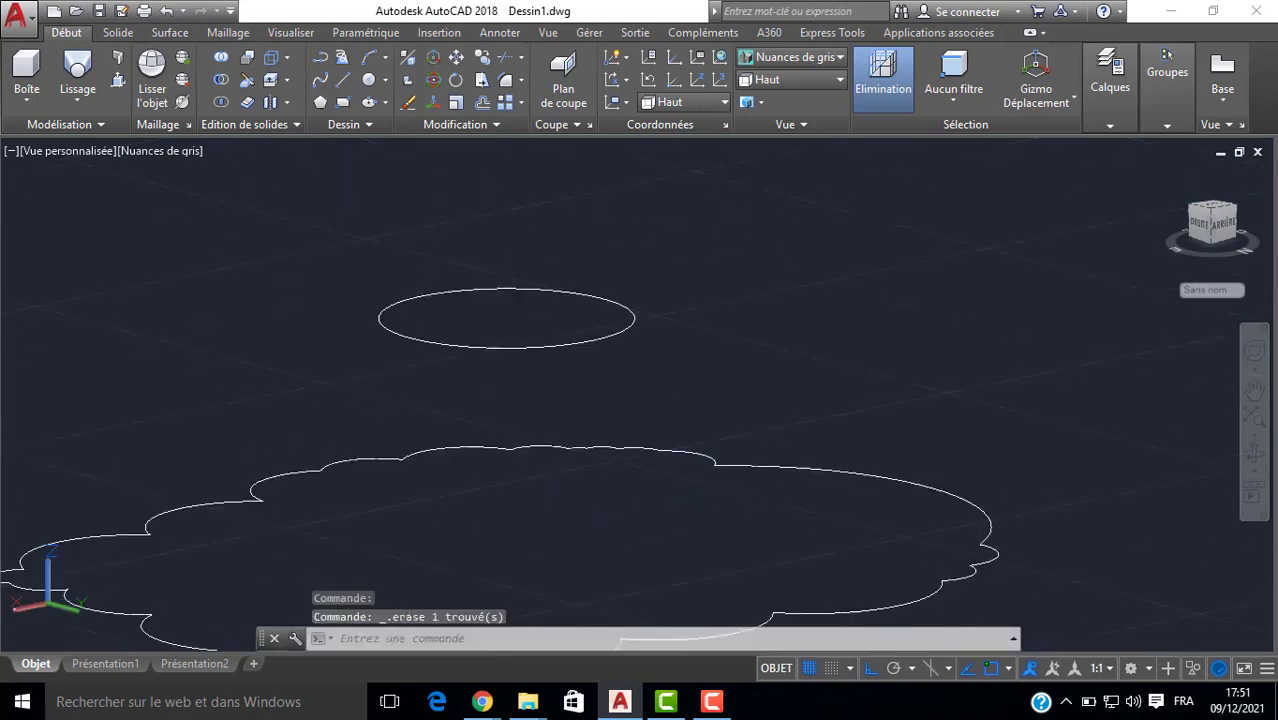
scroll(495, 421, down, 5)
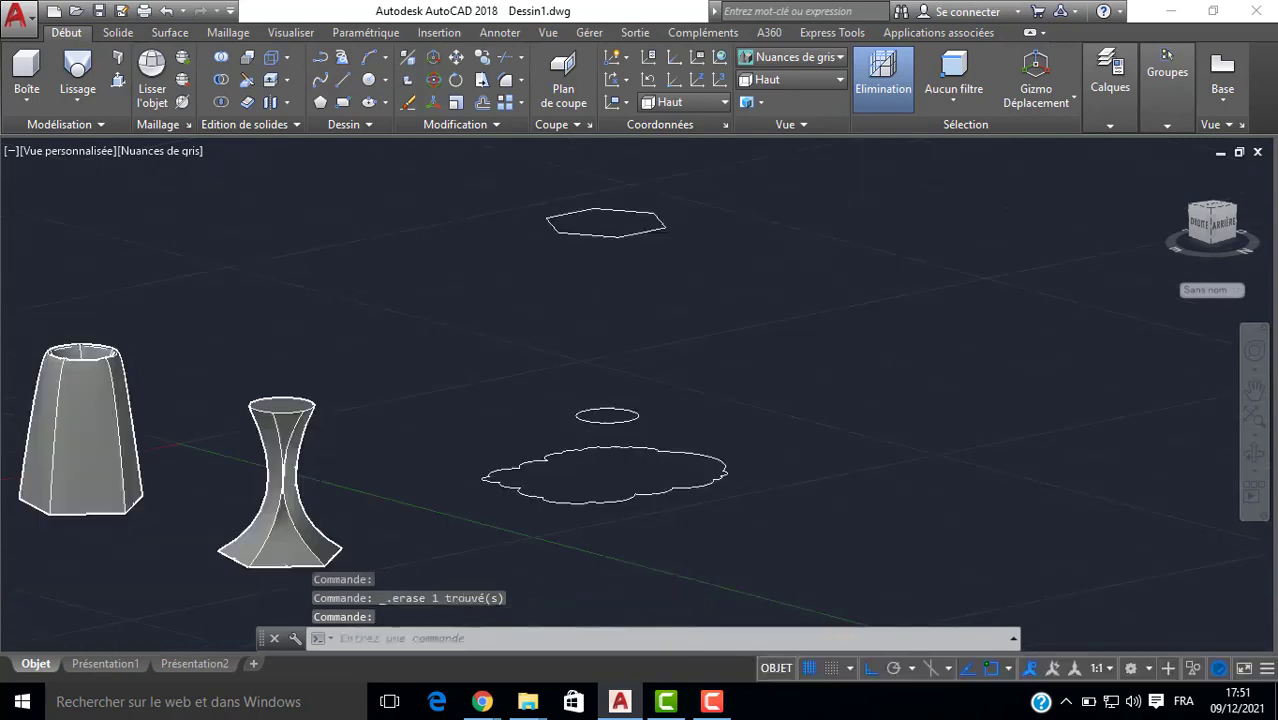
click(78, 72)
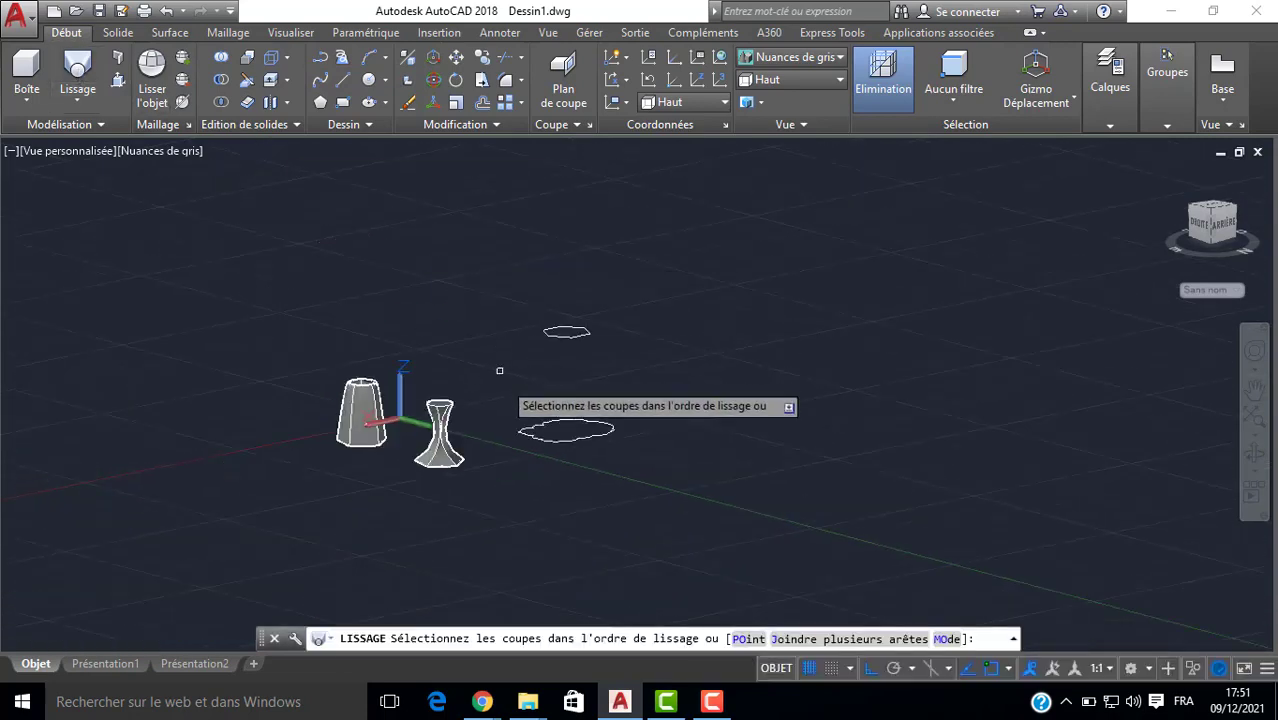
click(563, 440)
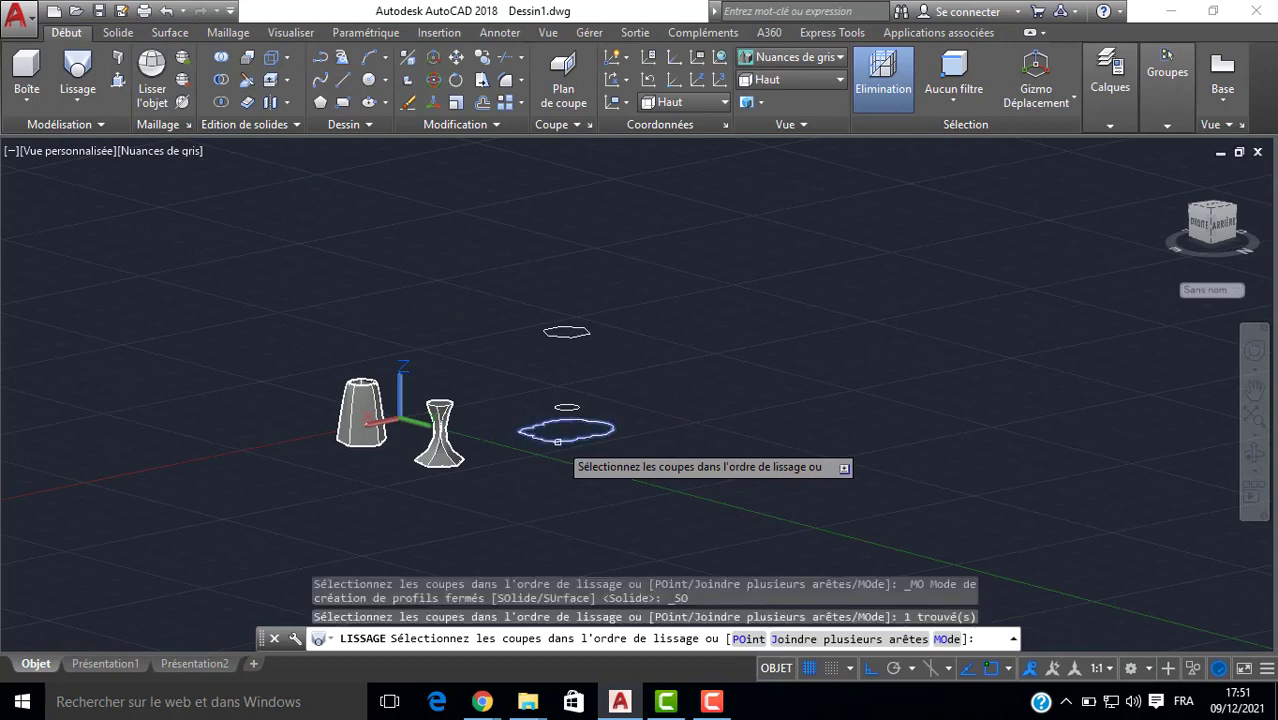
click(564, 408)
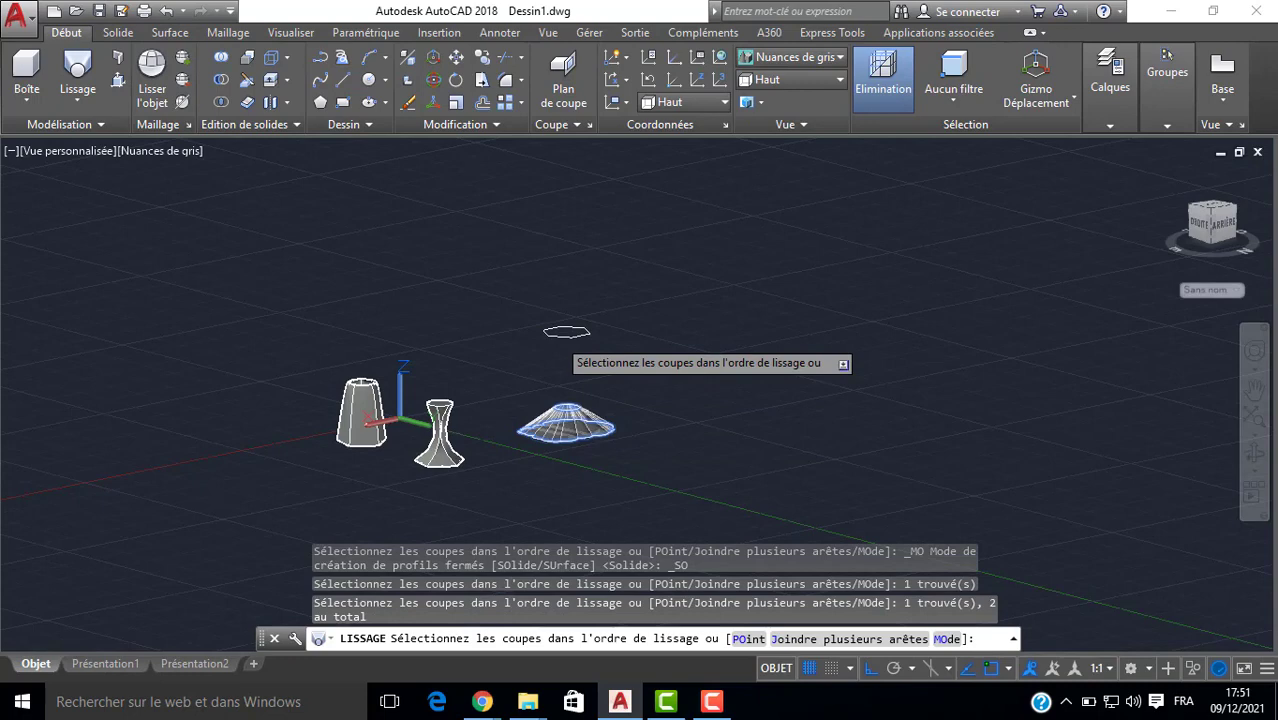
click(566, 332)
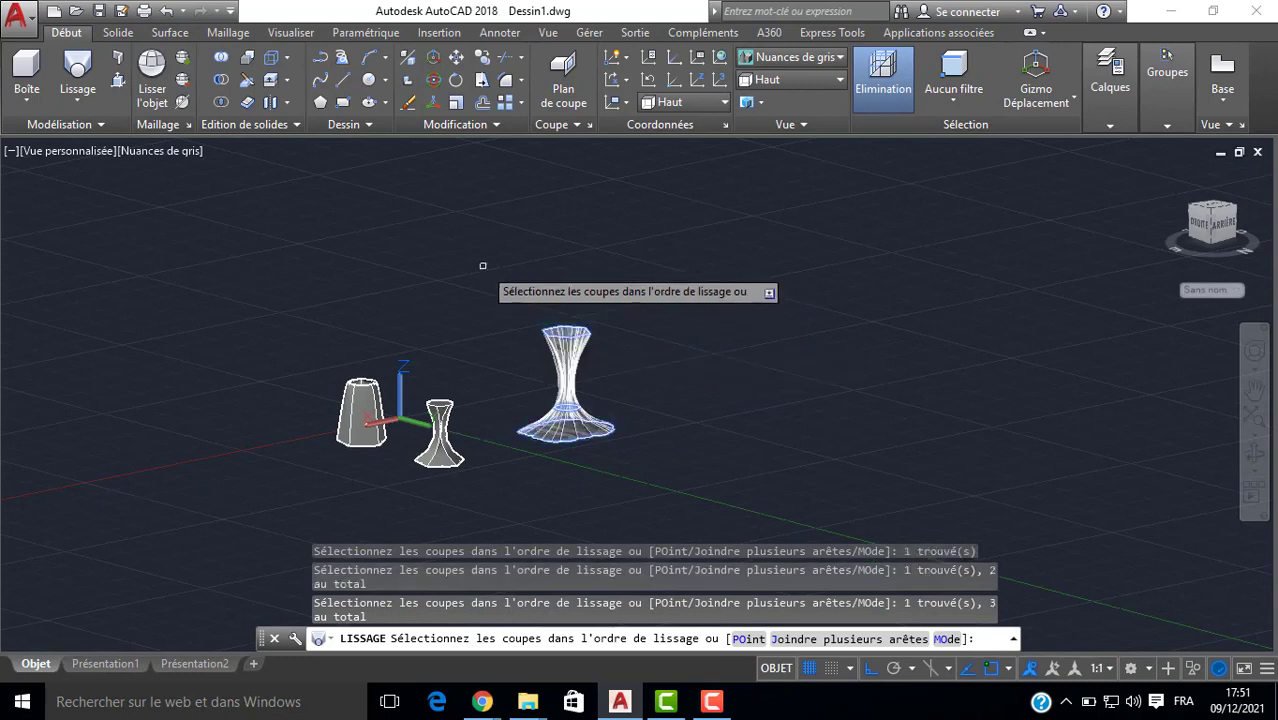
key(Return)
click(517, 356)
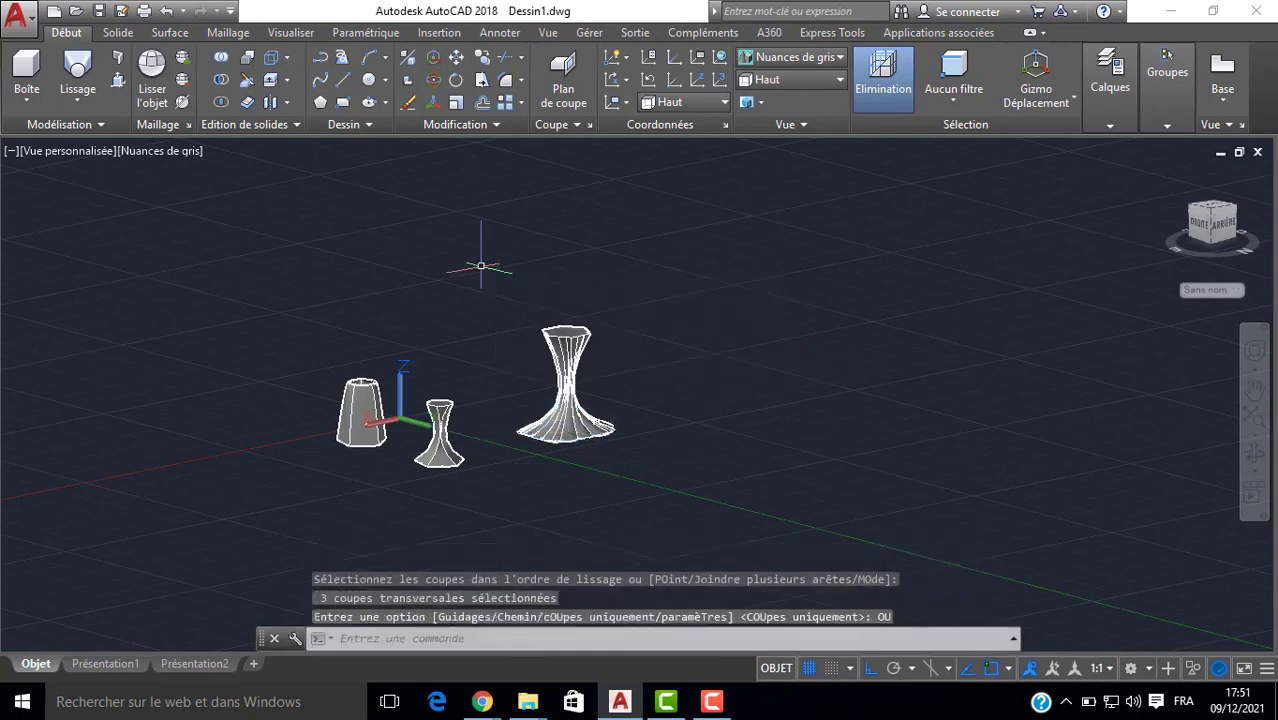
Inspect the new revision cloud loft from several sides and close up.
shift+middle_drag(615, 378, 471, 456)
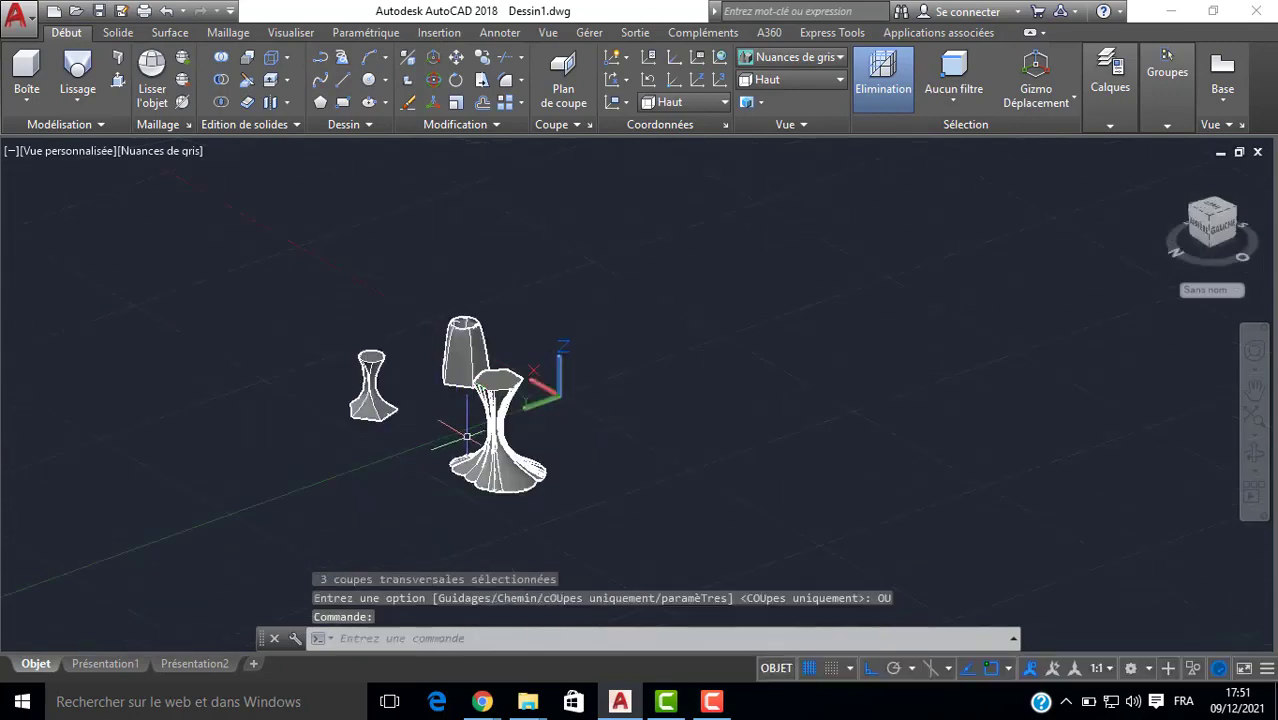
scroll(490, 455, up, 5)
scroll(505, 454, up, 2)
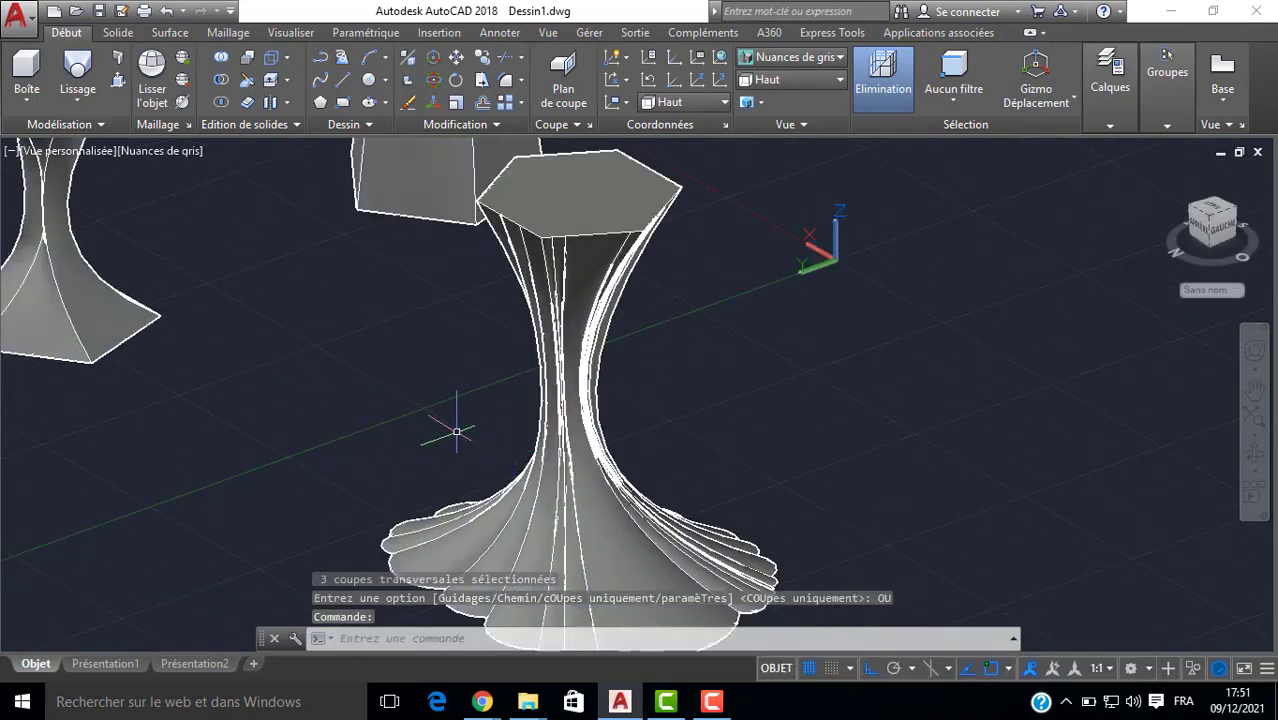
scroll(455, 421, down, 5)
shift+middle_drag(535, 455, 312, 454)
shift+middle_drag(488, 400, 662, 394)
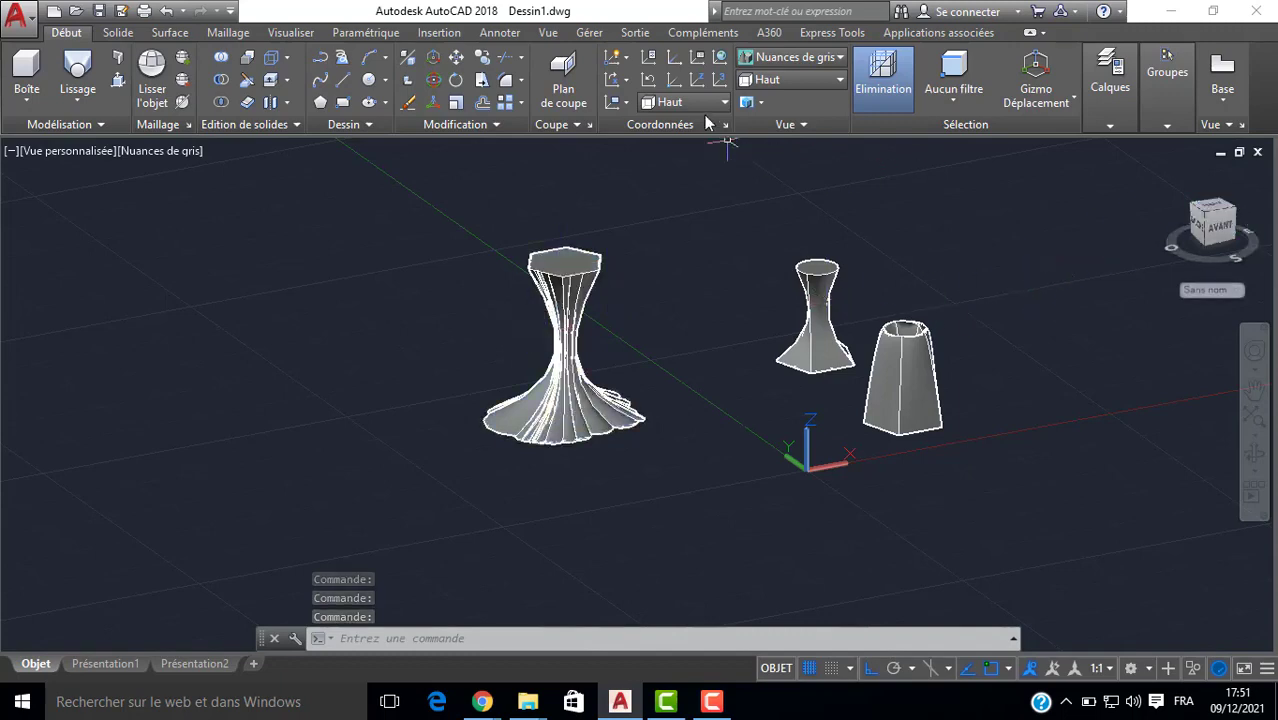
In the top view, copy the revision cloud loft about 8111 units in the negative X direction.
click(1212, 210)
click(611, 214)
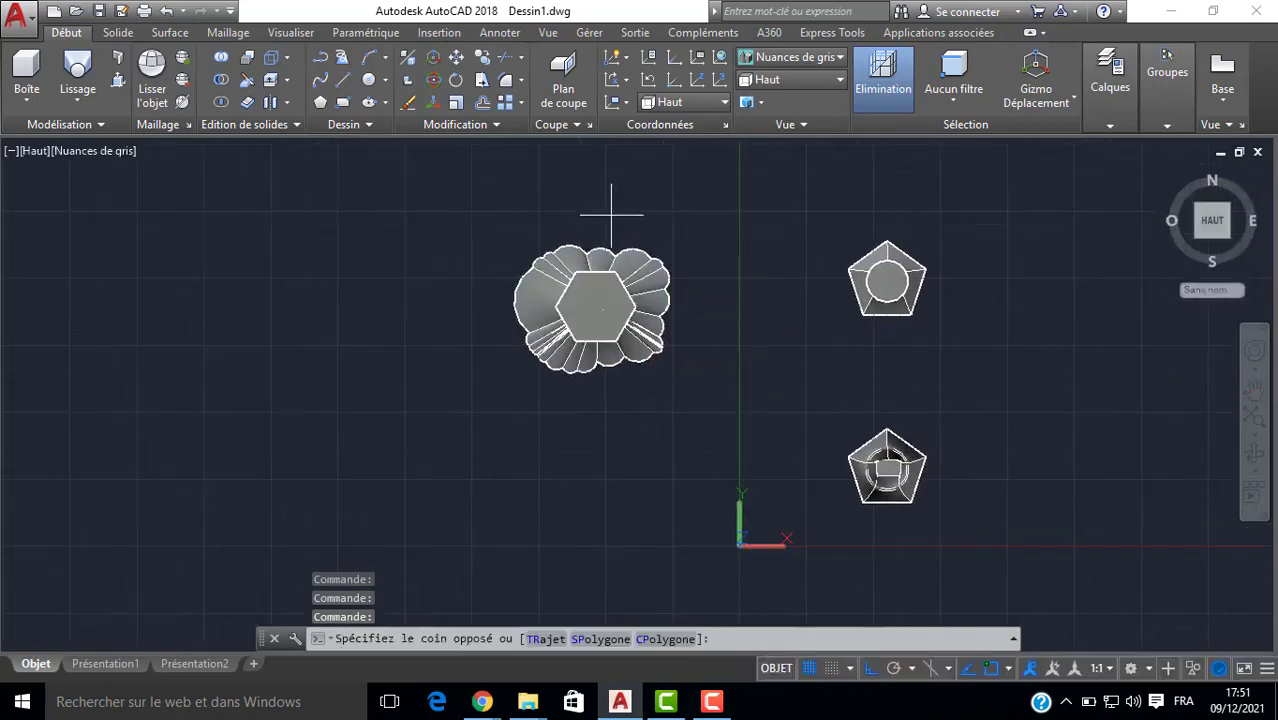
click(507, 296)
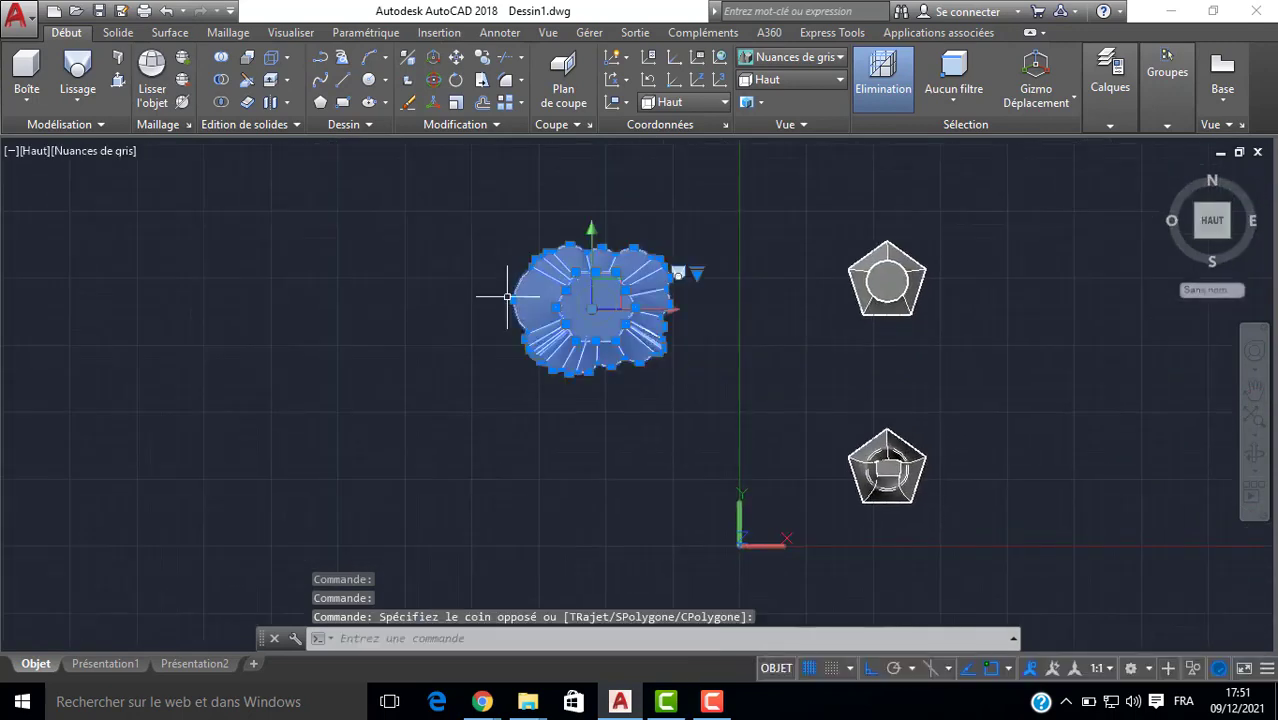
key(Return)
click(590, 300)
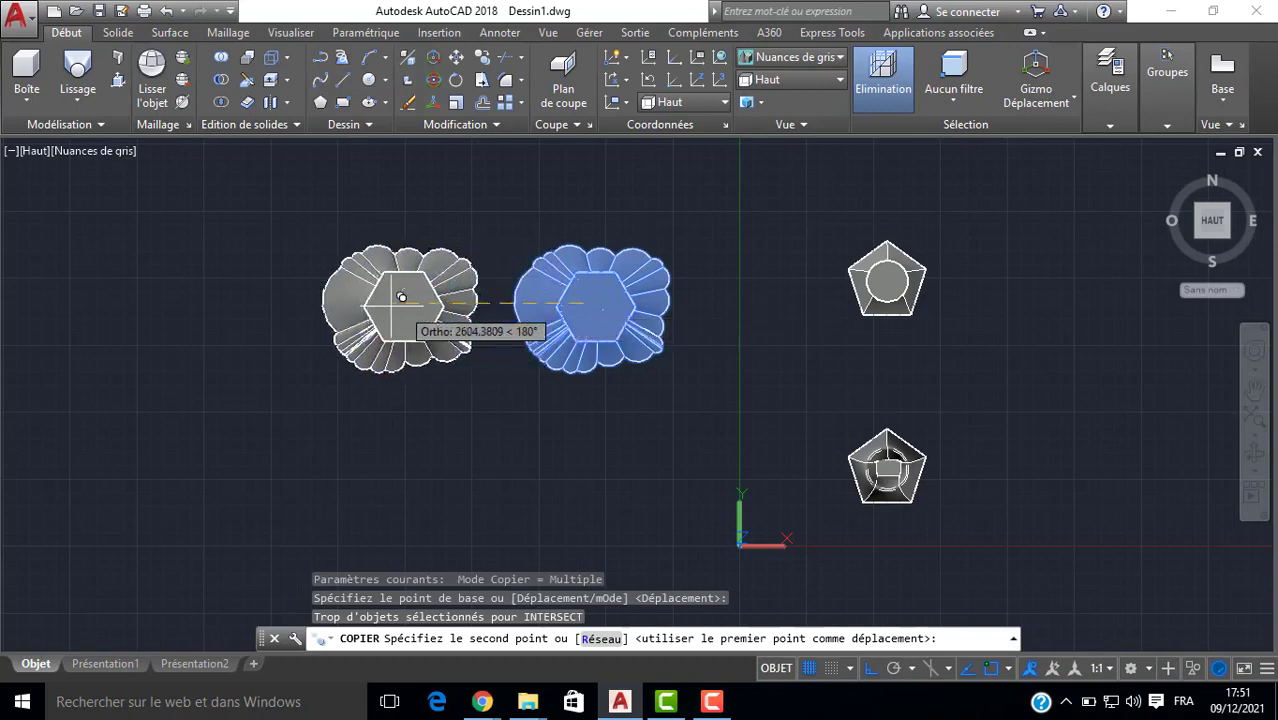
middle_drag(322, 292, 404, 292)
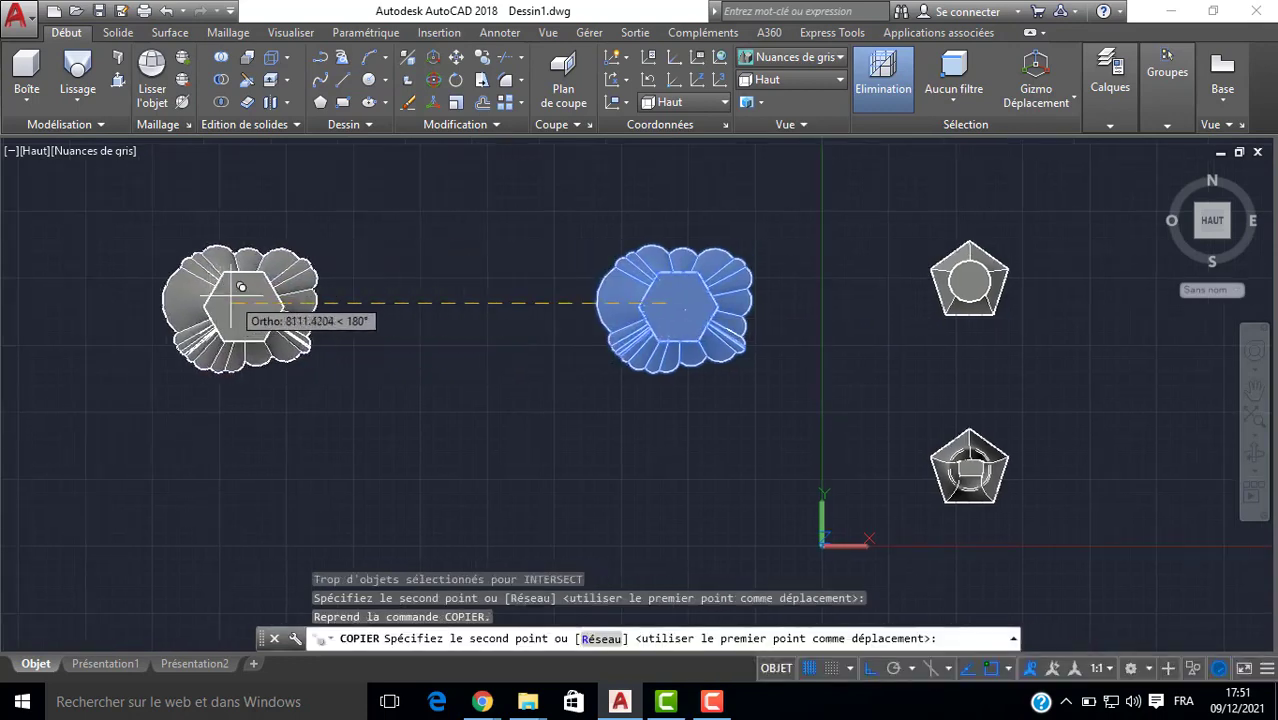
click(241, 290)
key(Return)
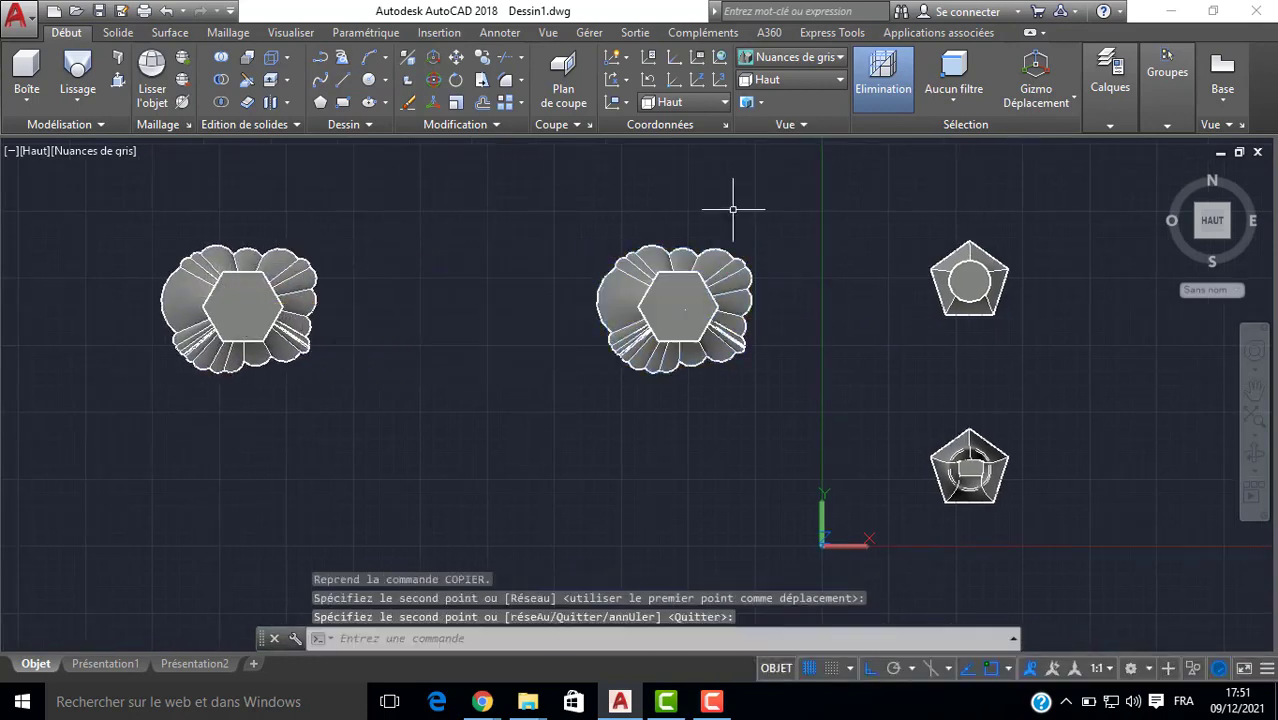
Copy both revision cloud lofts straight along negative Y to form a two-by-two arrangement.
click(733, 210)
click(157, 371)
scroll(395, 379, down, 4)
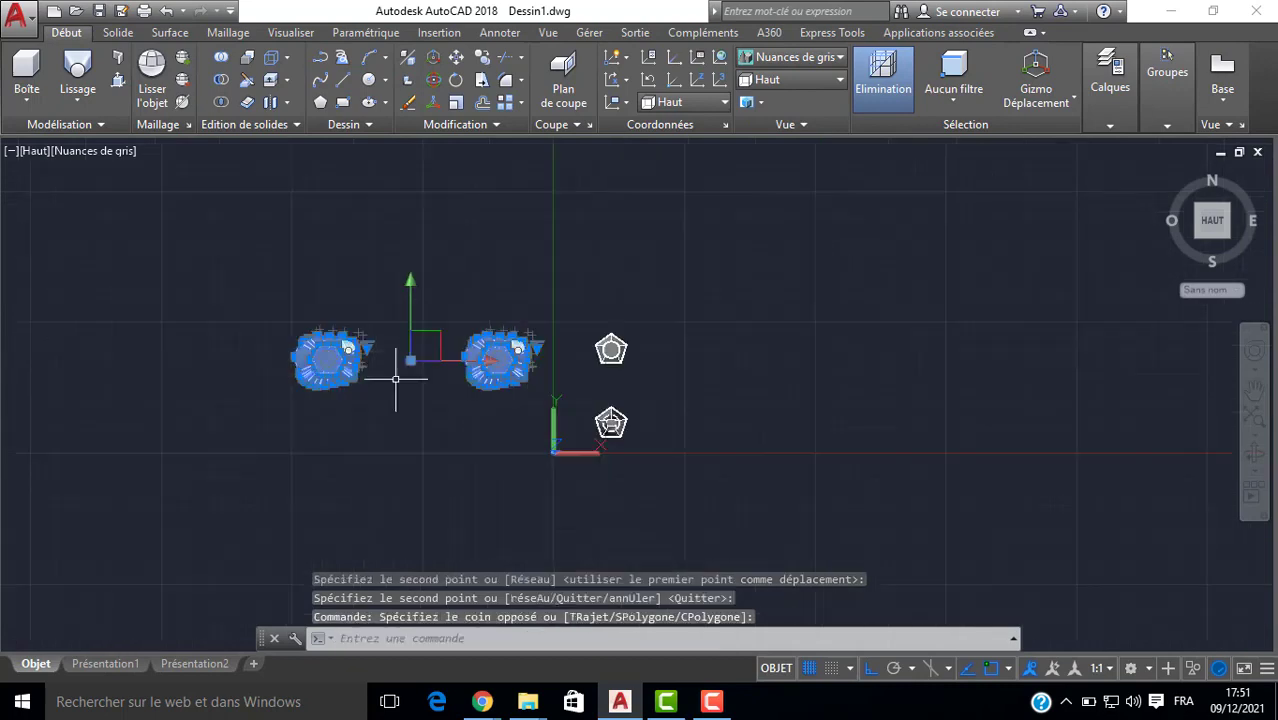
text(co)
key(Return)
click(322, 360)
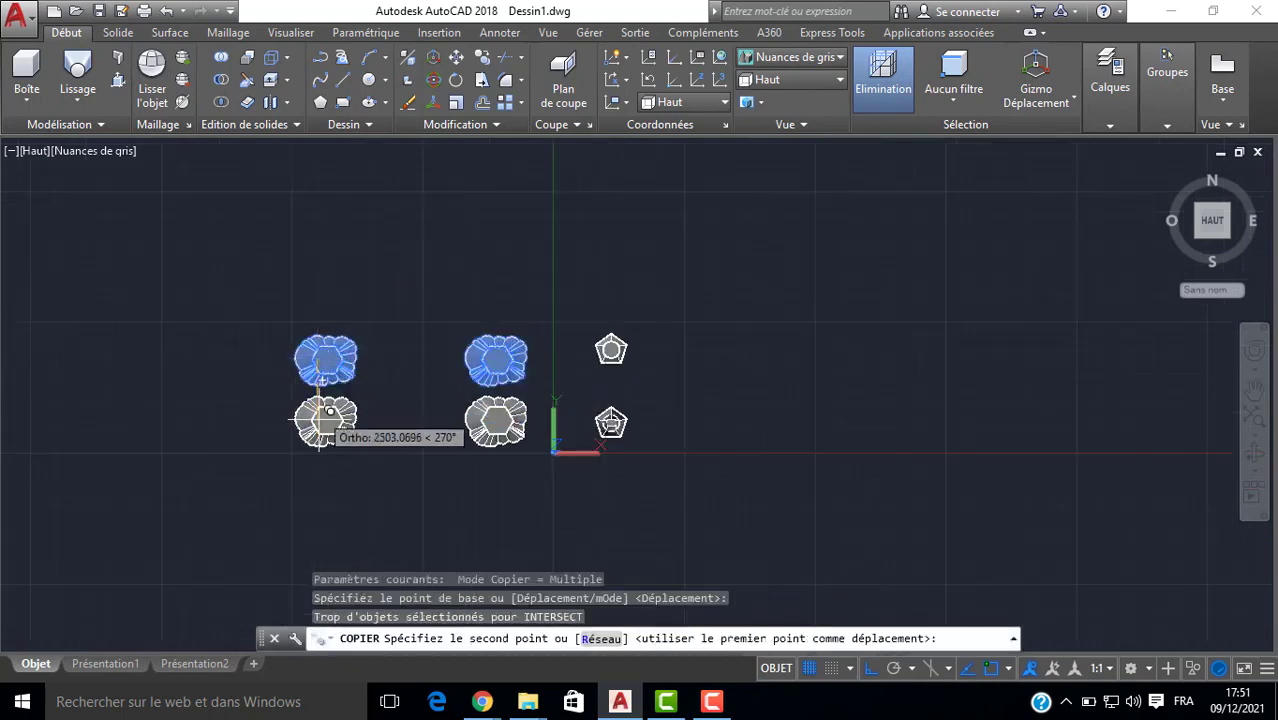
click(322, 460)
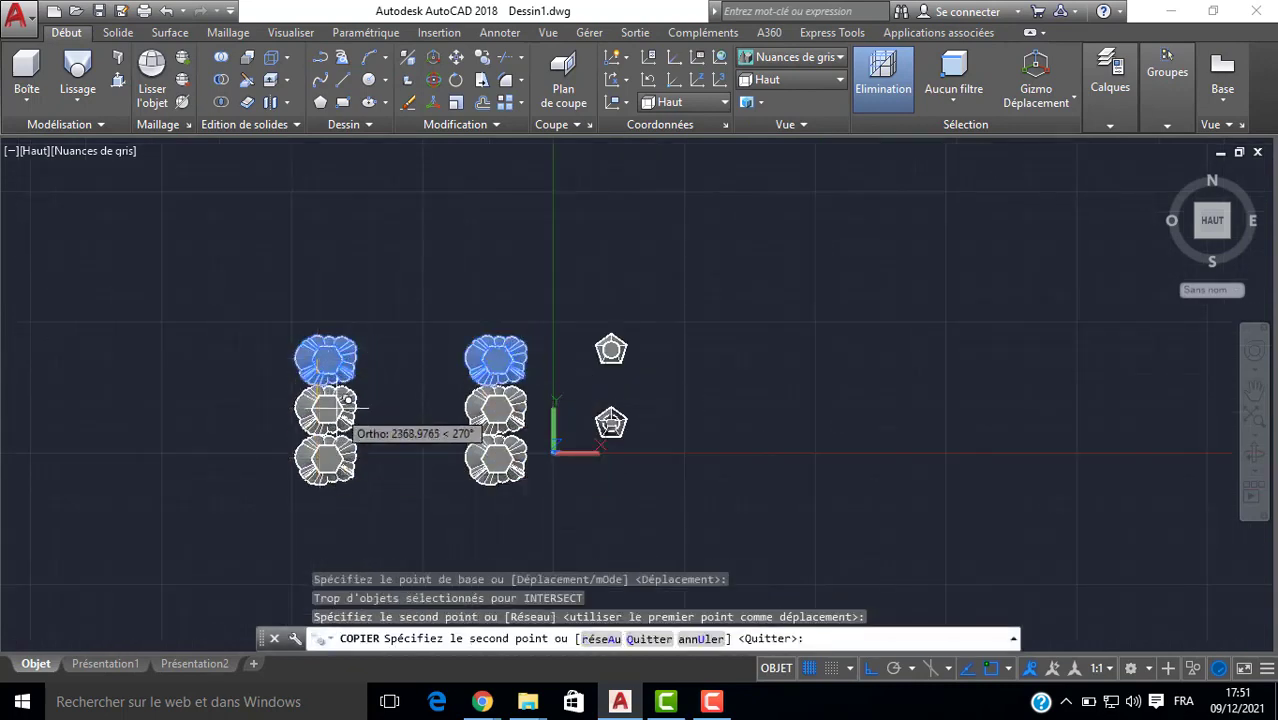
key(Escape)
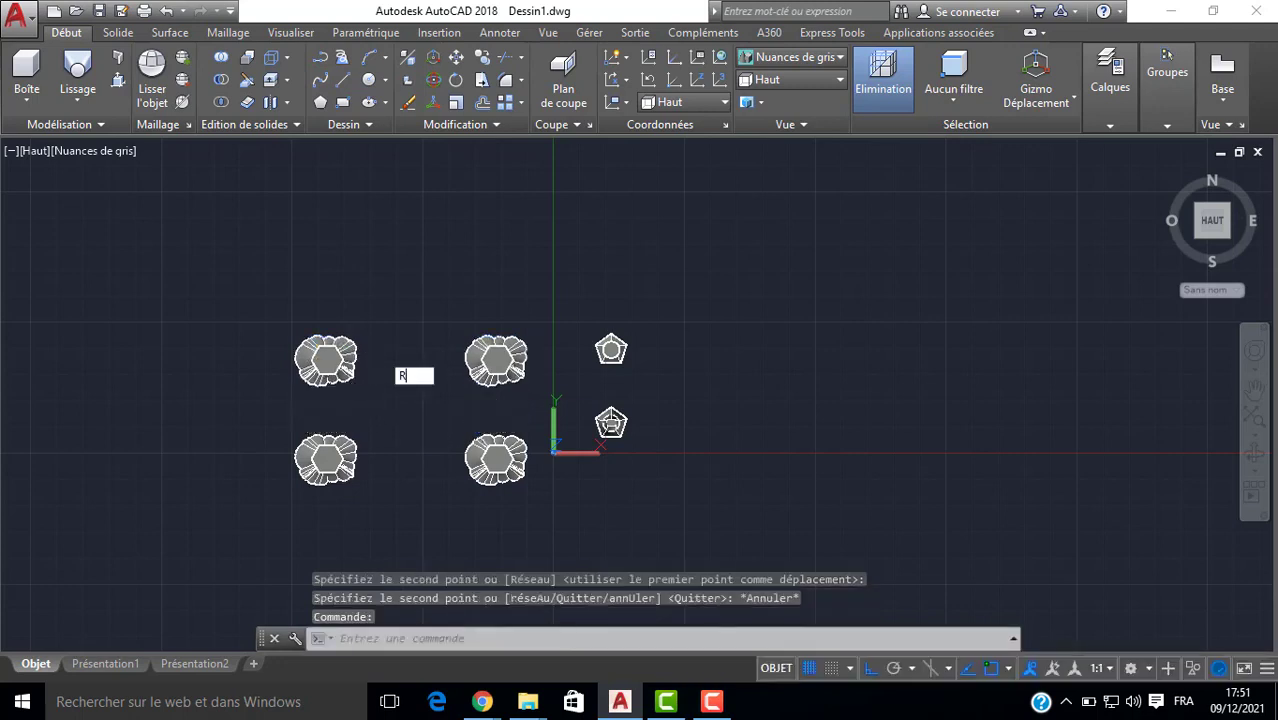
Draw a rectangle of about 11540 by 7956 around the four lofts and set the southeast isometric view.
text(REC)
key(Return)
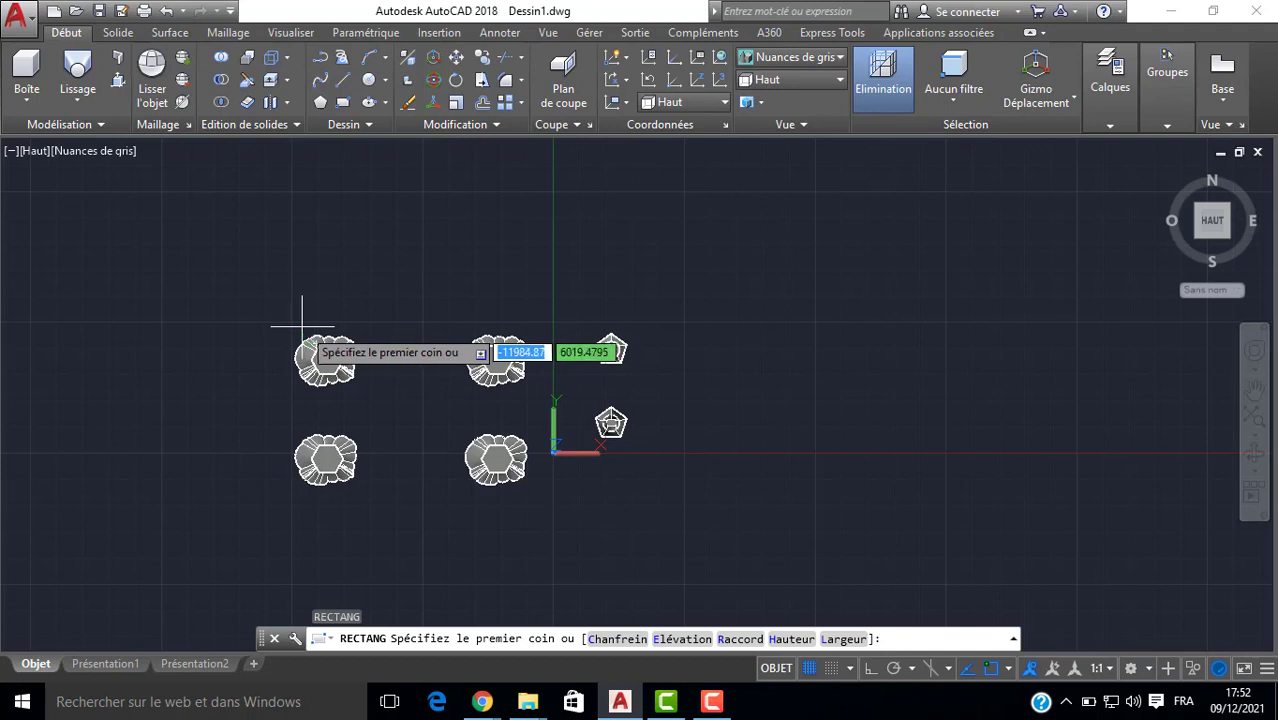
click(290, 325)
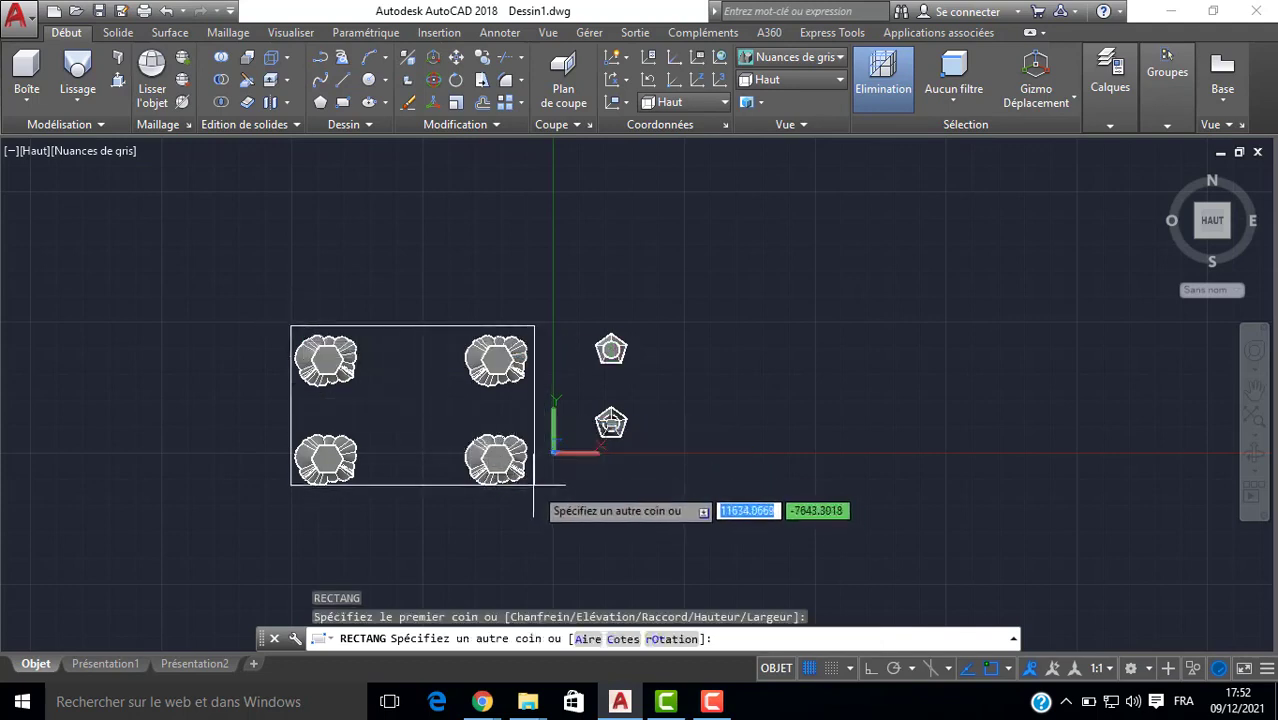
scroll(533, 485, up, 2)
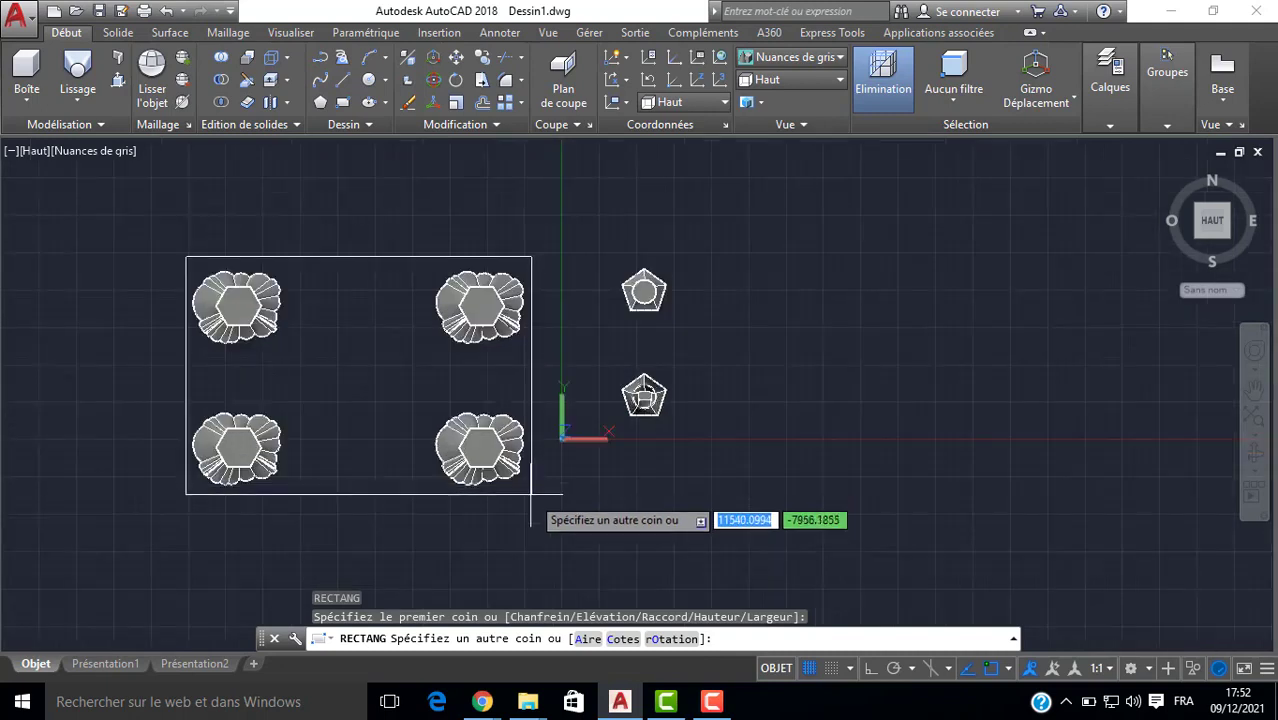
click(531, 493)
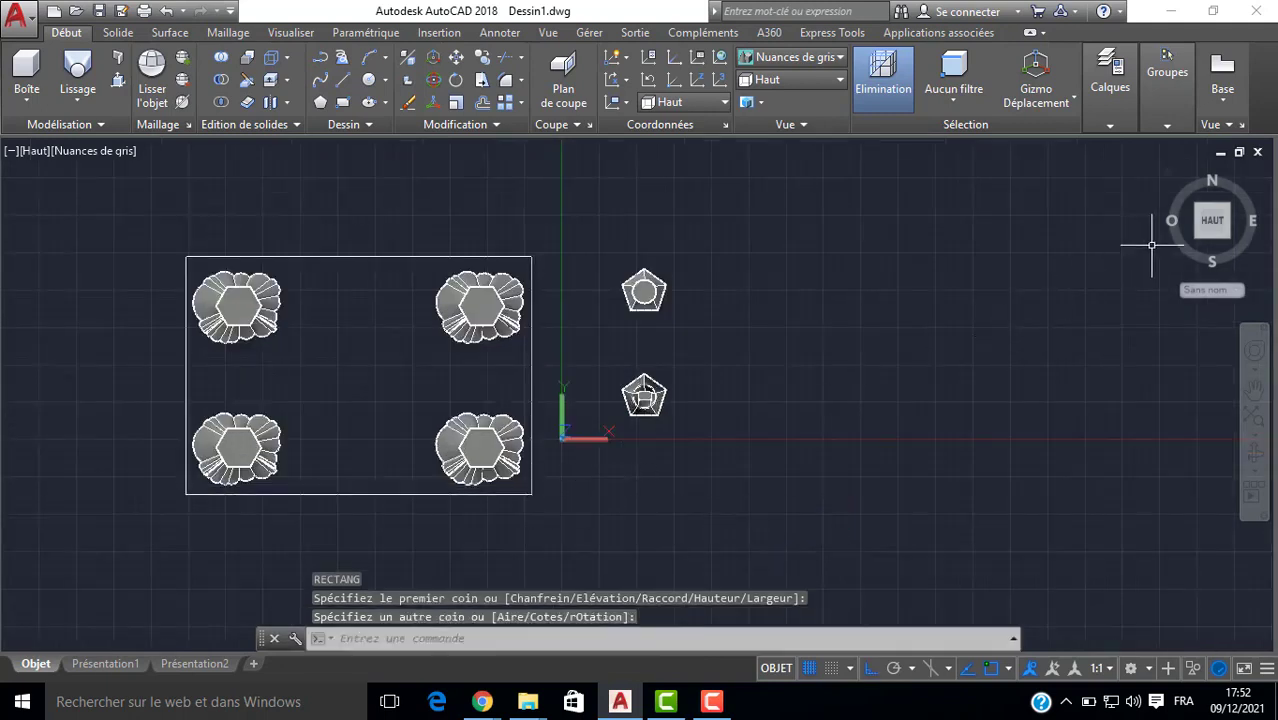
click(1233, 241)
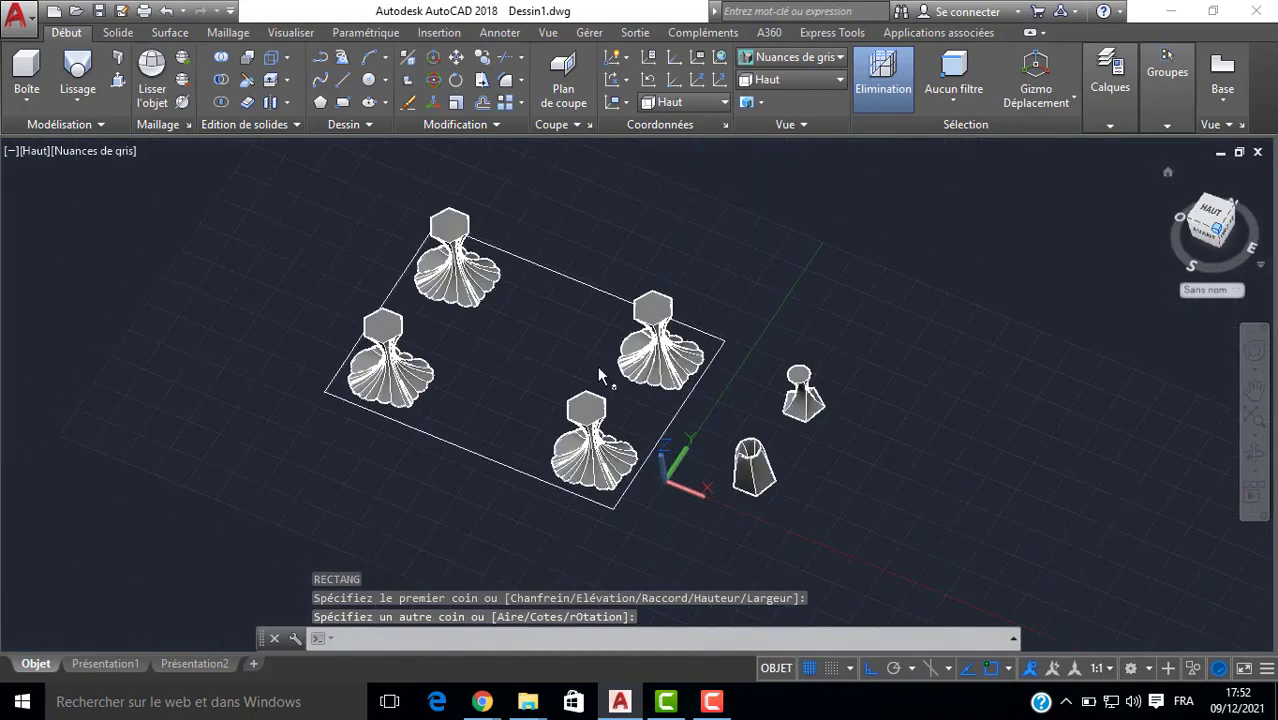
middle_drag(516, 446, 498, 398)
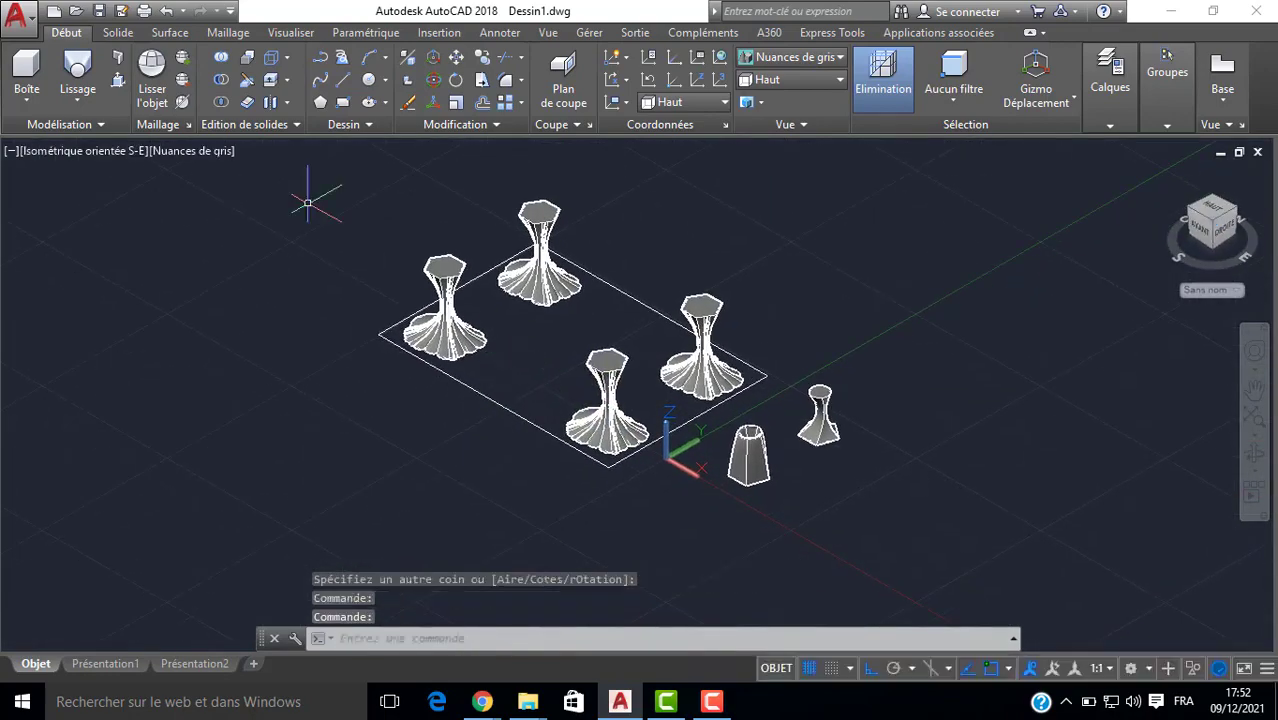
click(78, 99)
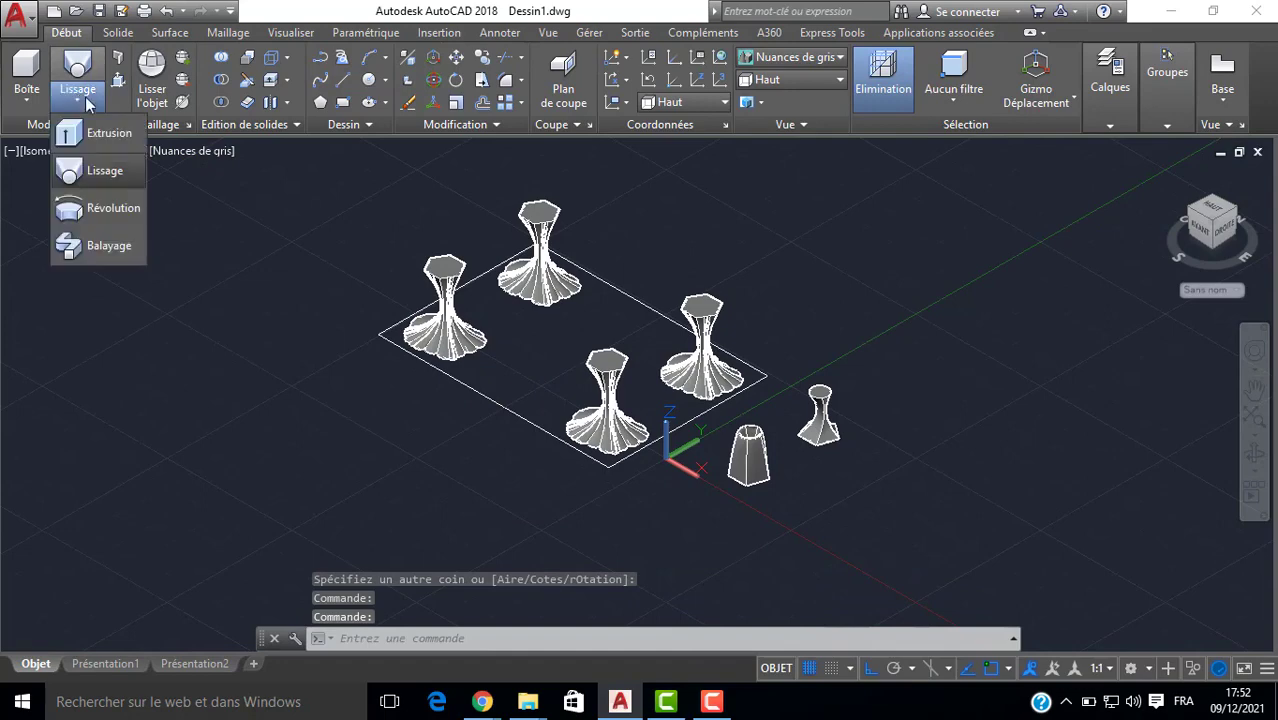
click(93, 134)
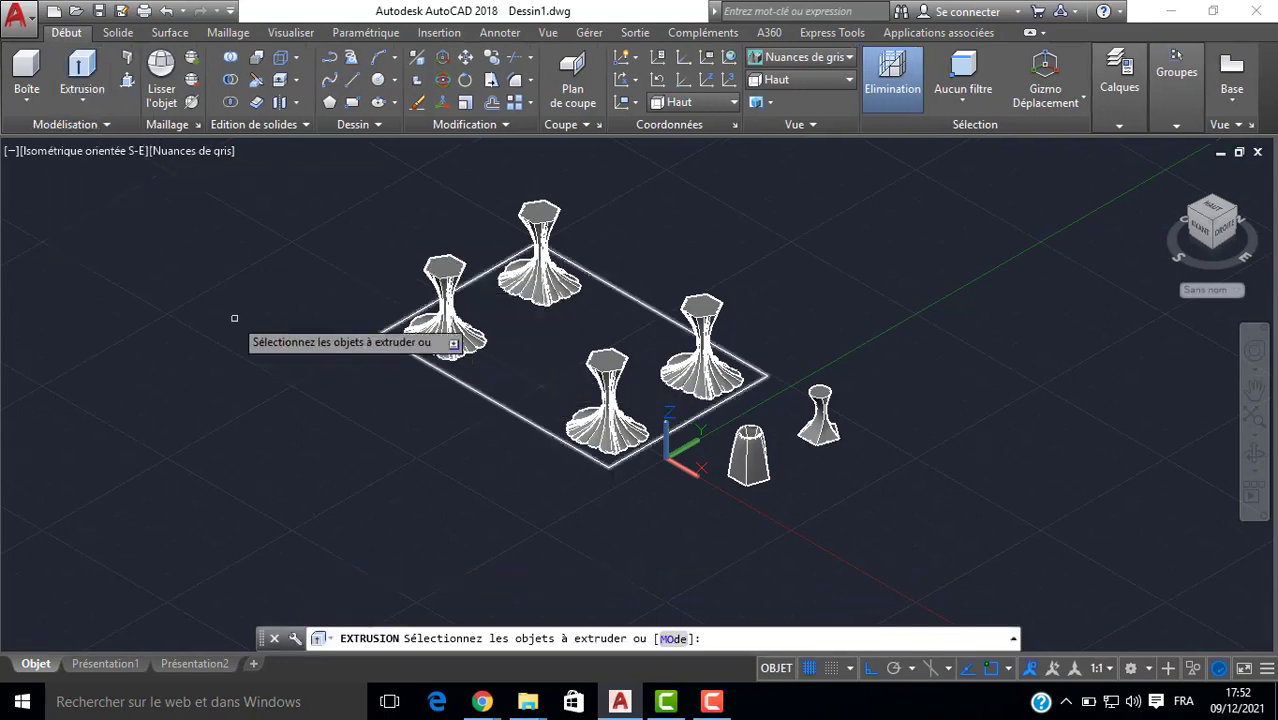
key(Escape)
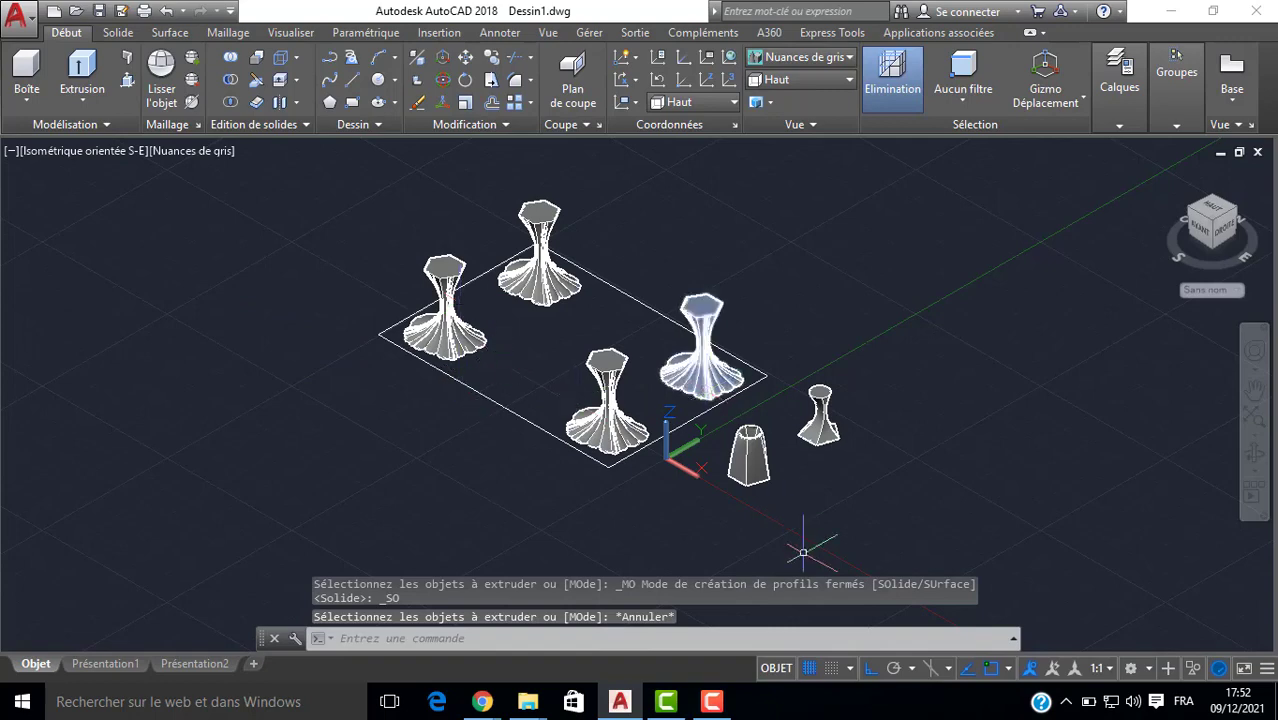
Switch to the CLASSIC workspace.
click(1131, 668)
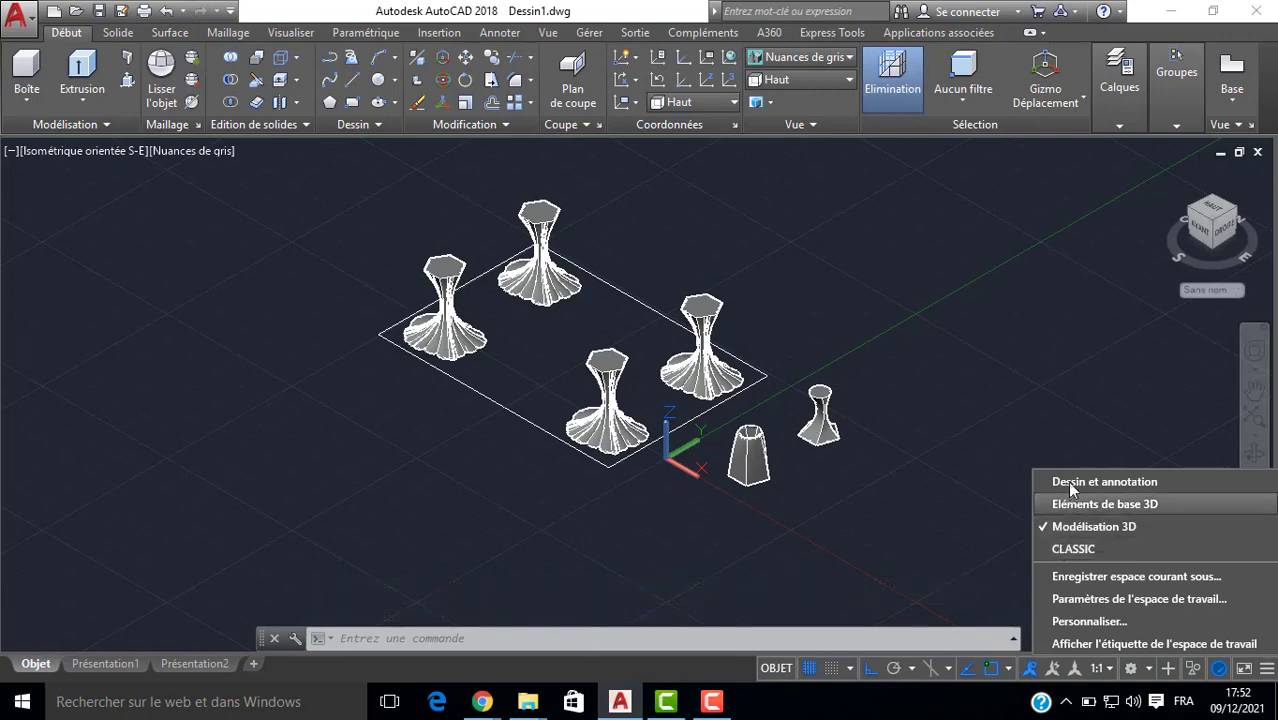
click(1072, 551)
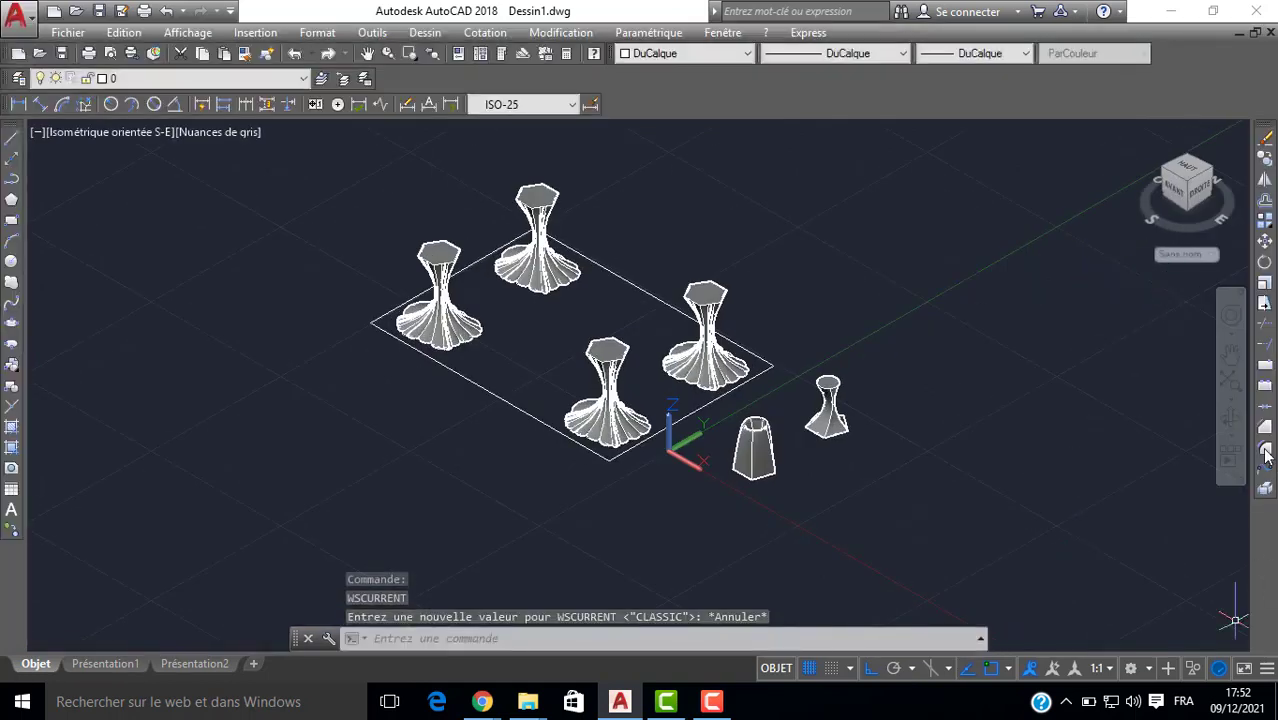
Fillet the nearest corner of the rectangle around the lofts with a radius of 300.
click(536, 415)
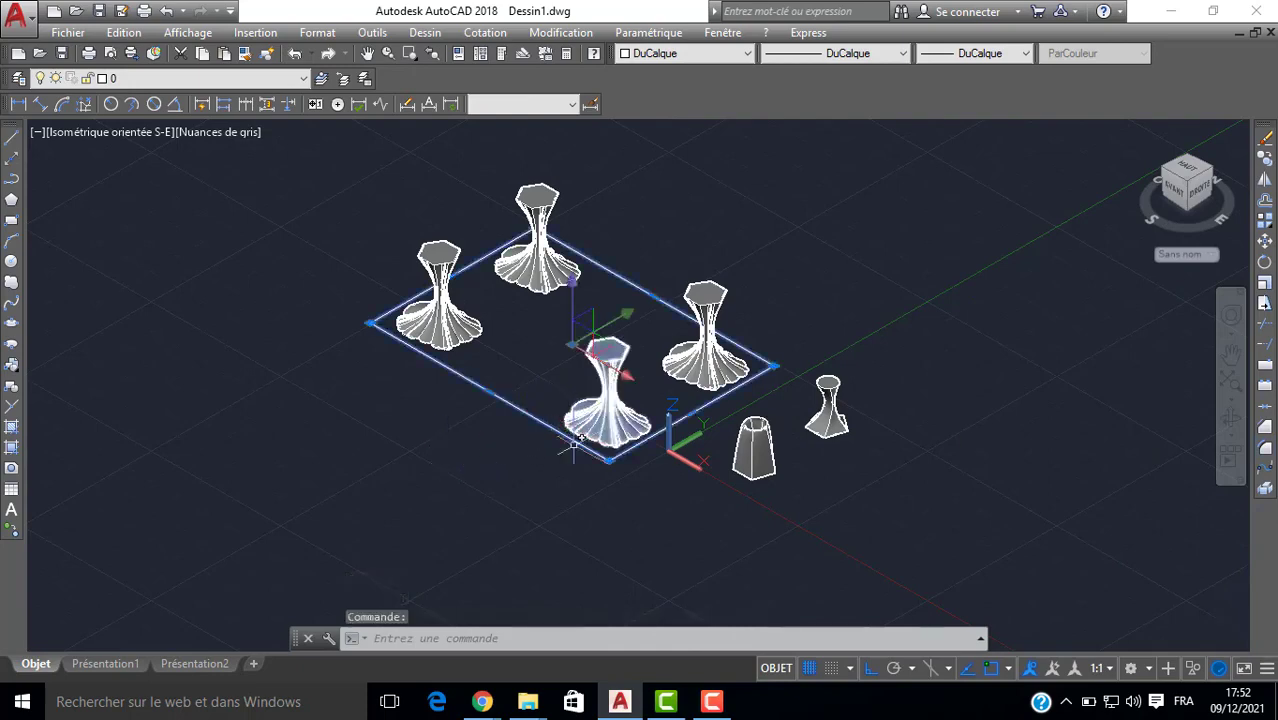
mouse_move(608, 460)
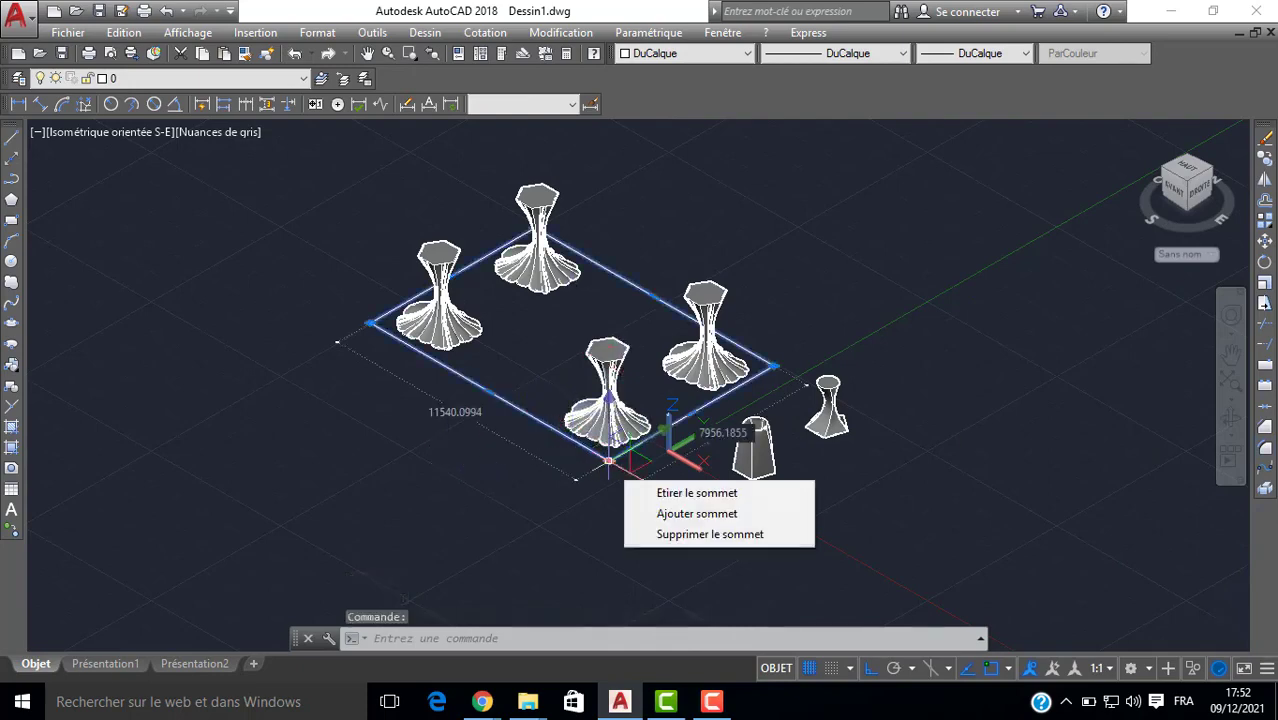
click(1266, 447)
text(r)
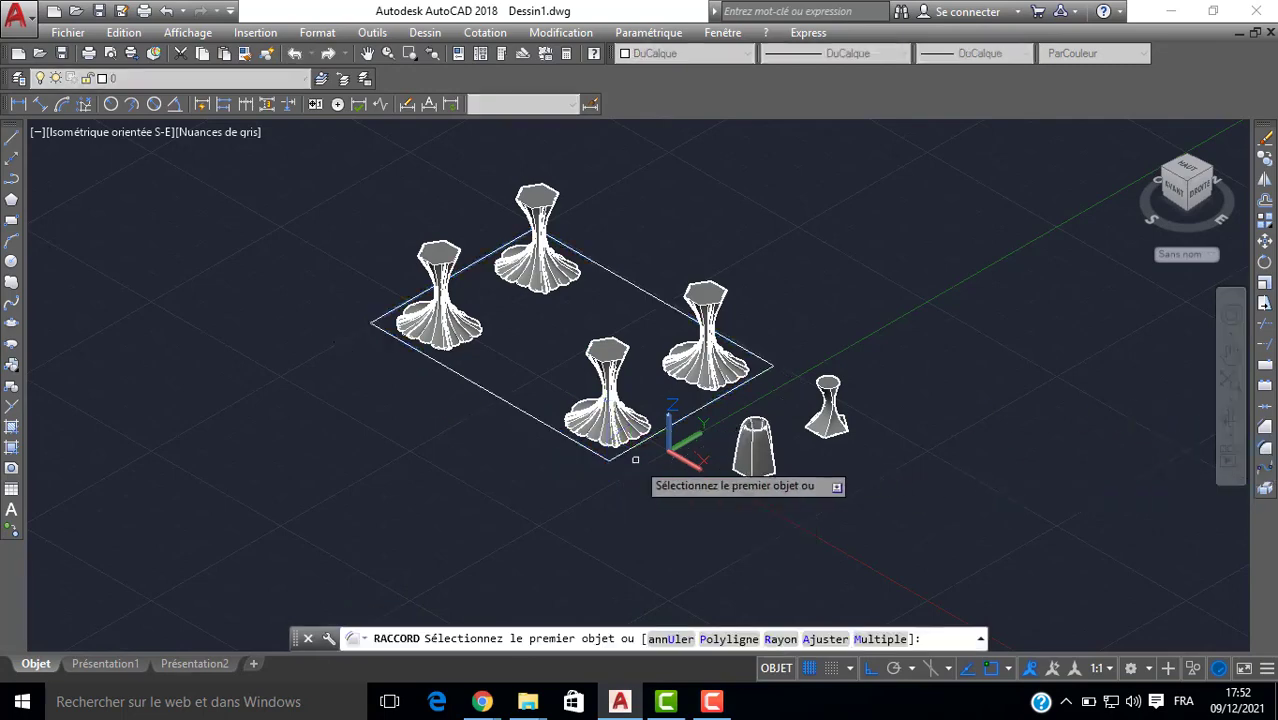
key(Return)
text(3)
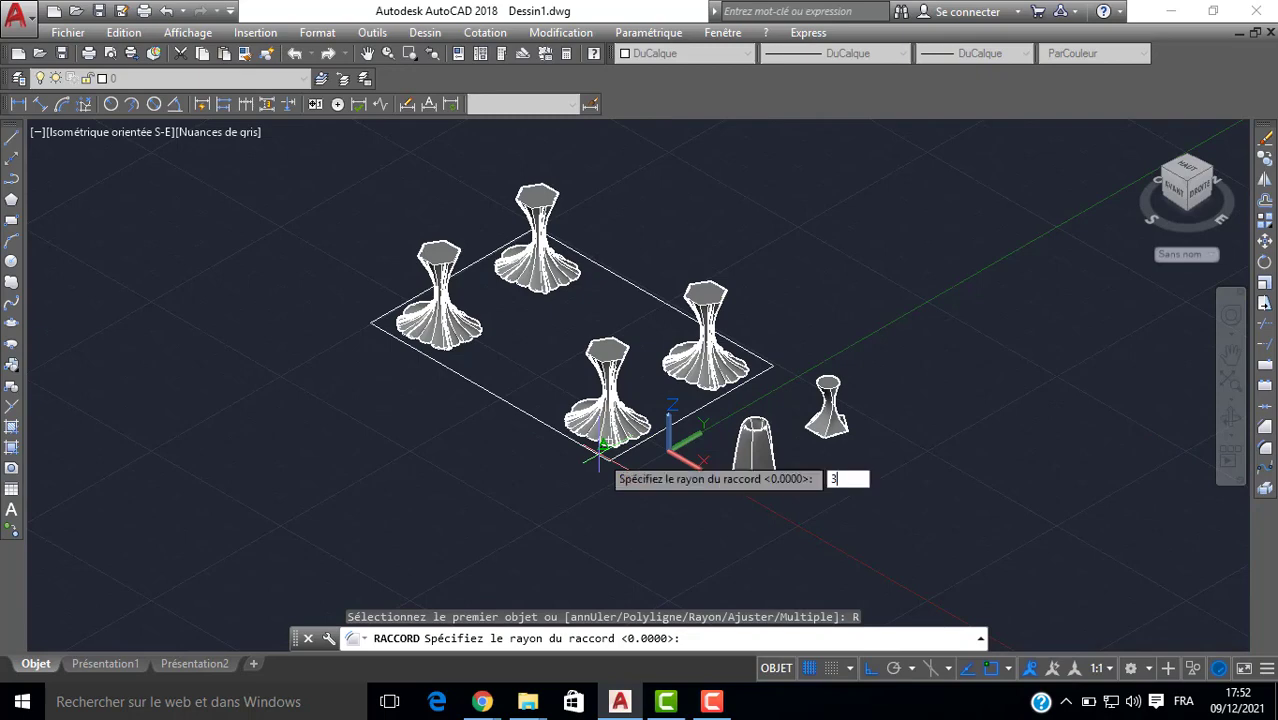
text(00)
key(Return)
click(598, 454)
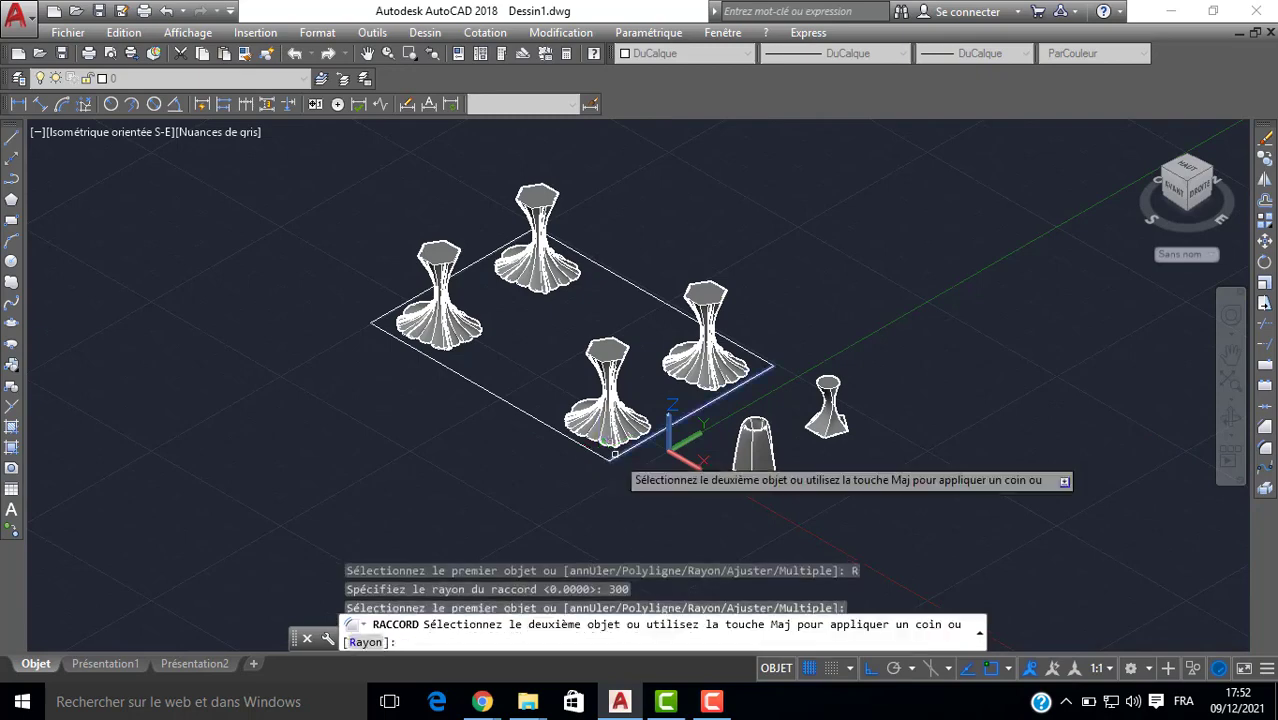
click(606, 457)
scroll(602, 457, up, 6)
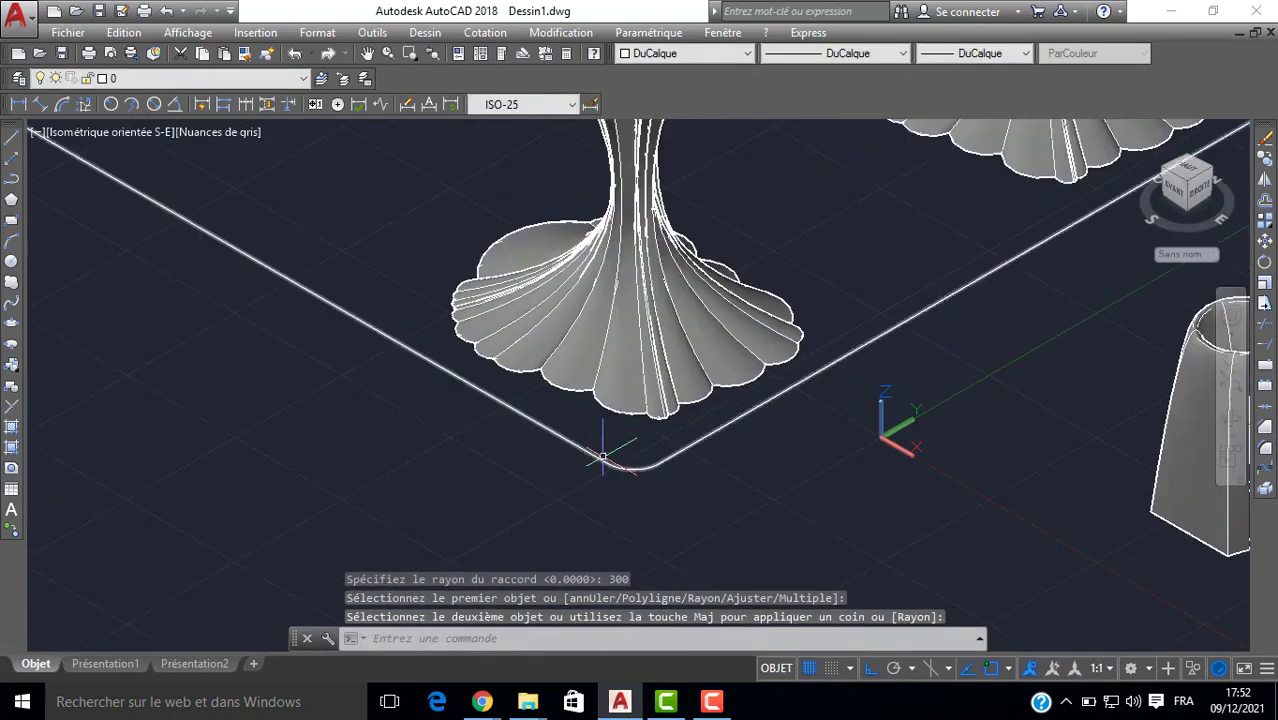
Undo the 300 radius fillet on the rectangle's corner.
key(ctrl+z)
scroll(604, 458, up, 3)
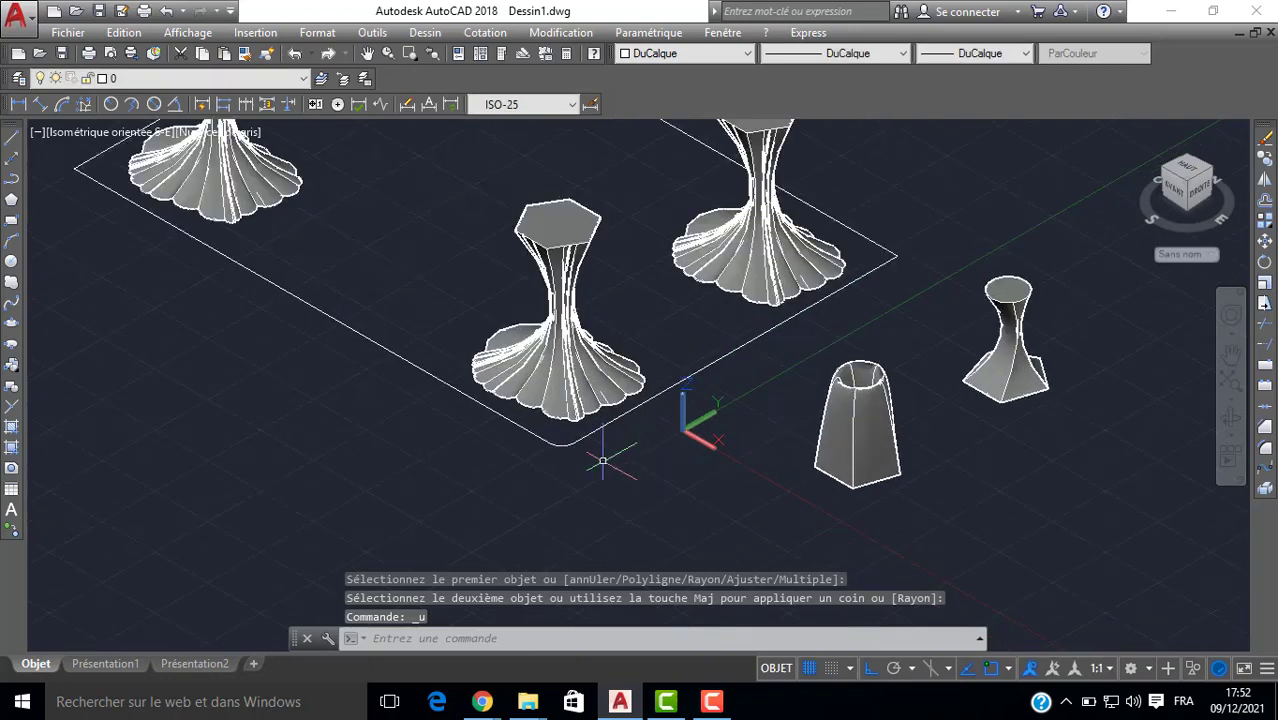
key(ctrl+z)
key(ctrl+z)
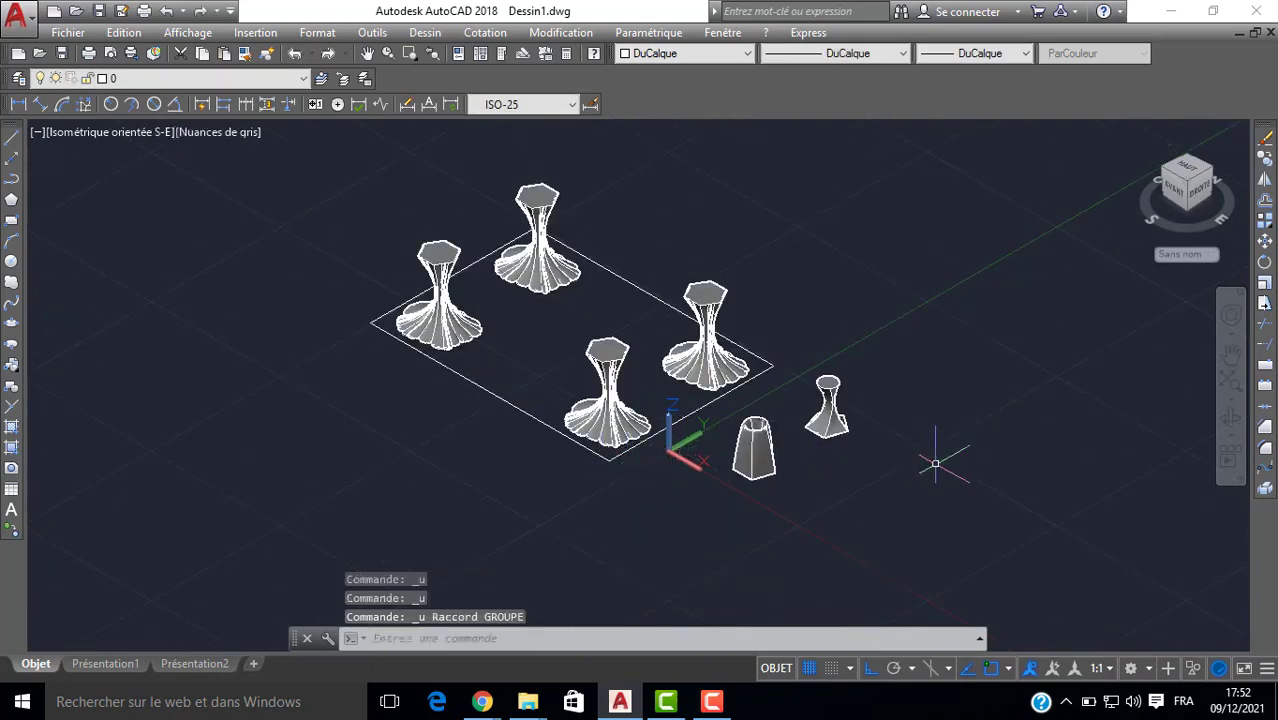
click(1266, 450)
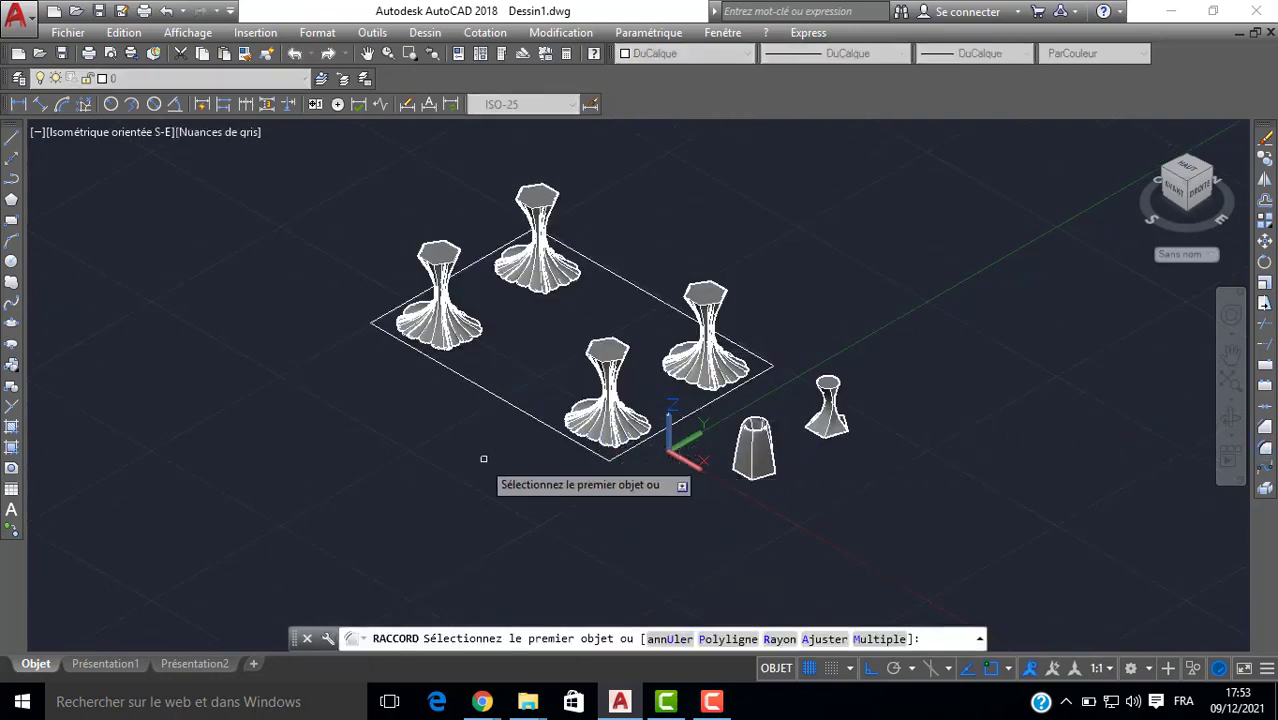
key(Return)
scroll(480, 458, up, 4)
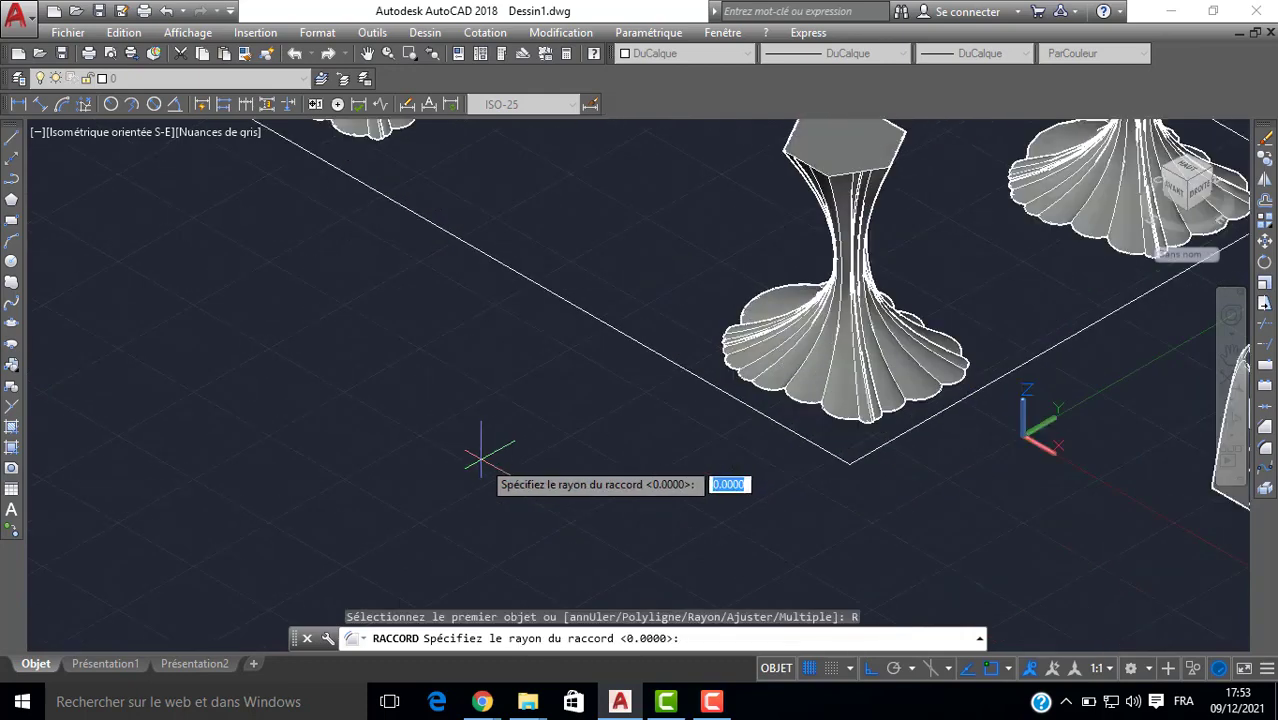
text(800)
key(Return)
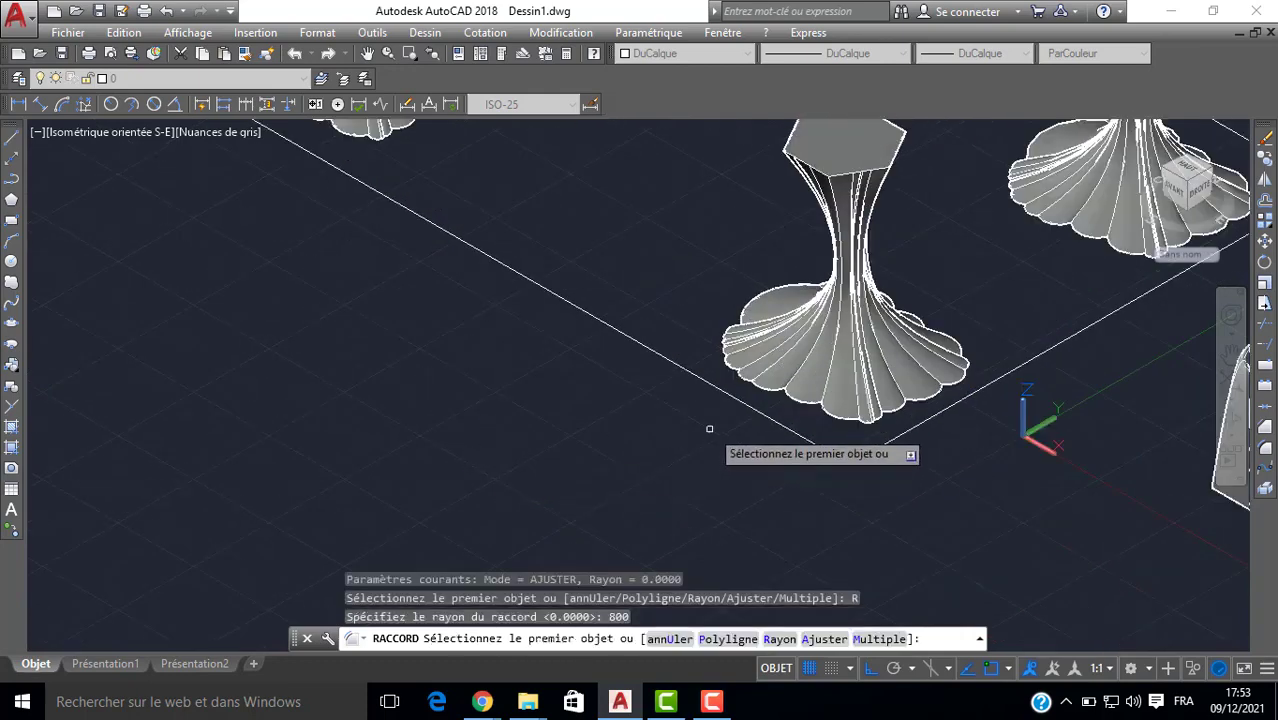
click(722, 386)
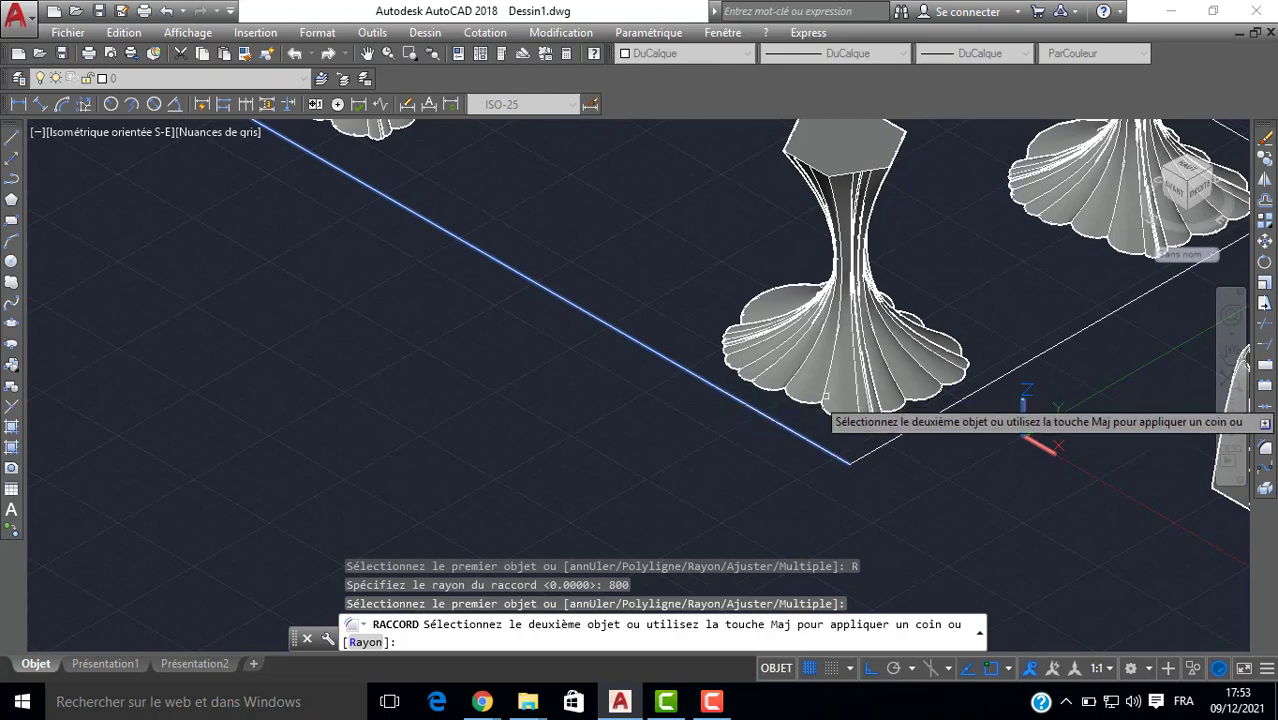
scroll(655, 406, down, 4)
key(Escape)
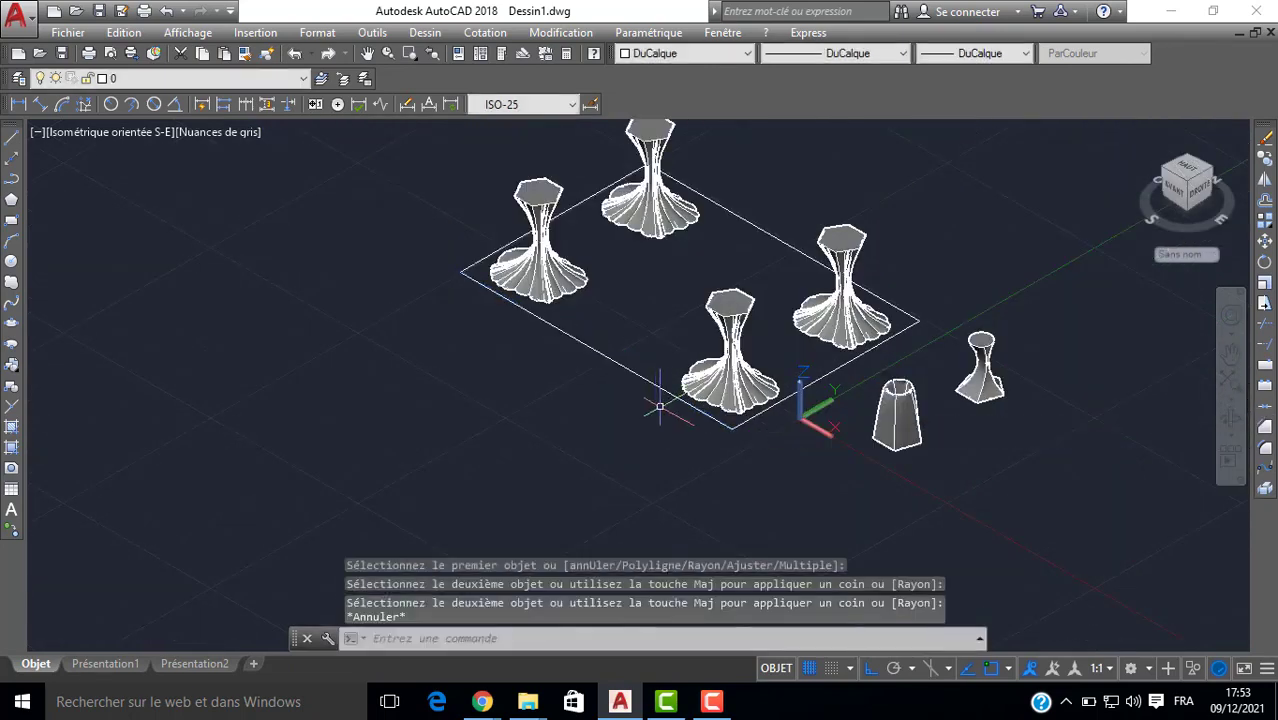
Fillet the nearest corner of the rectangle around the four supports with a radius of 1000.
click(1266, 452)
text(R)
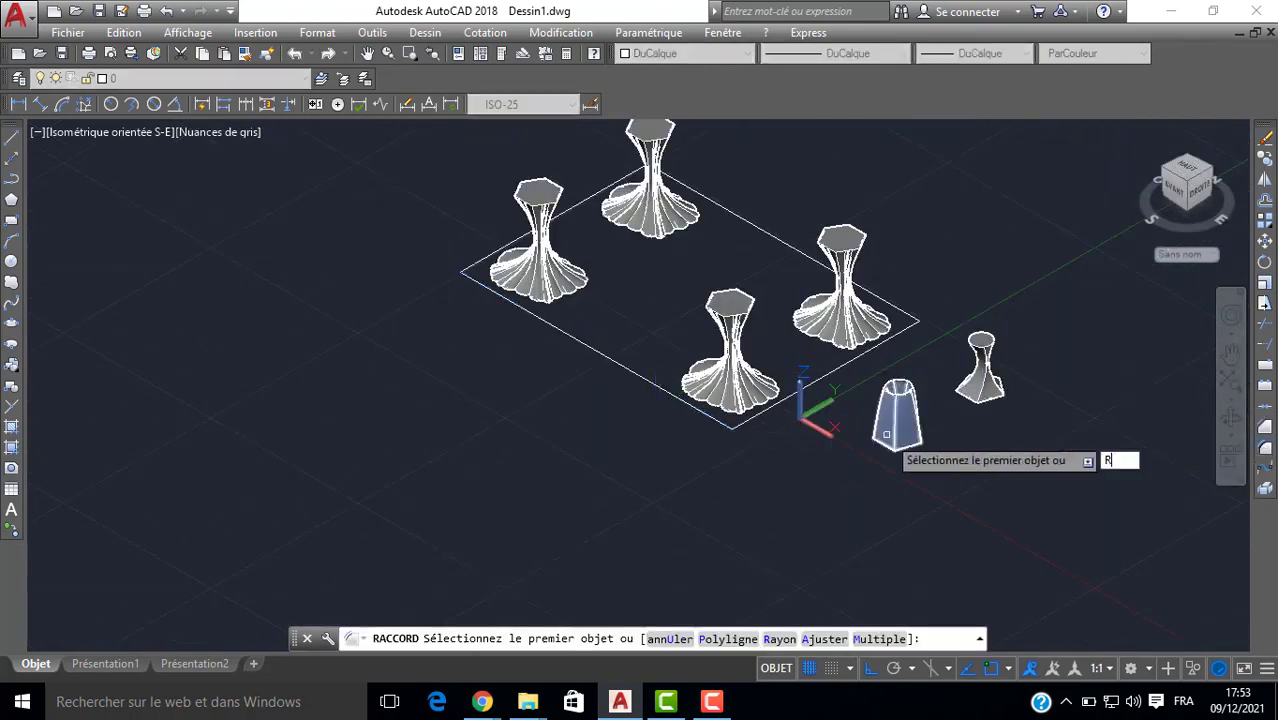
key(Return)
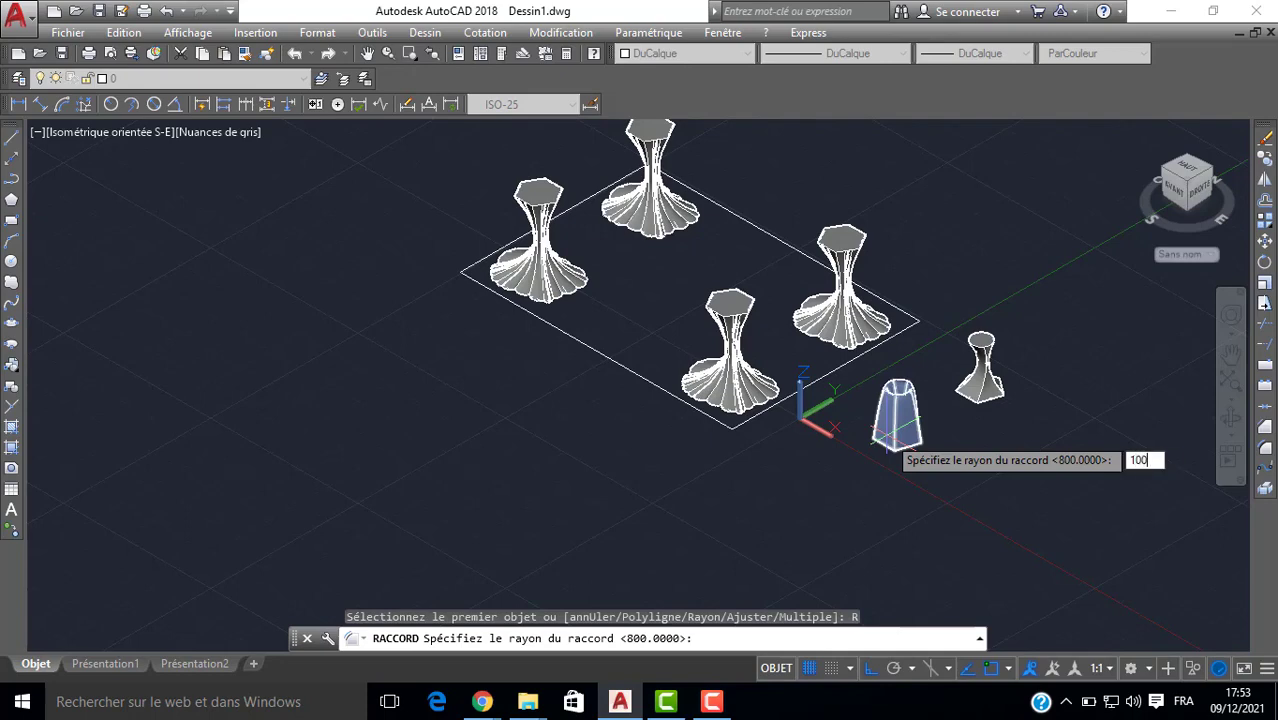
text(1000)
key(Return)
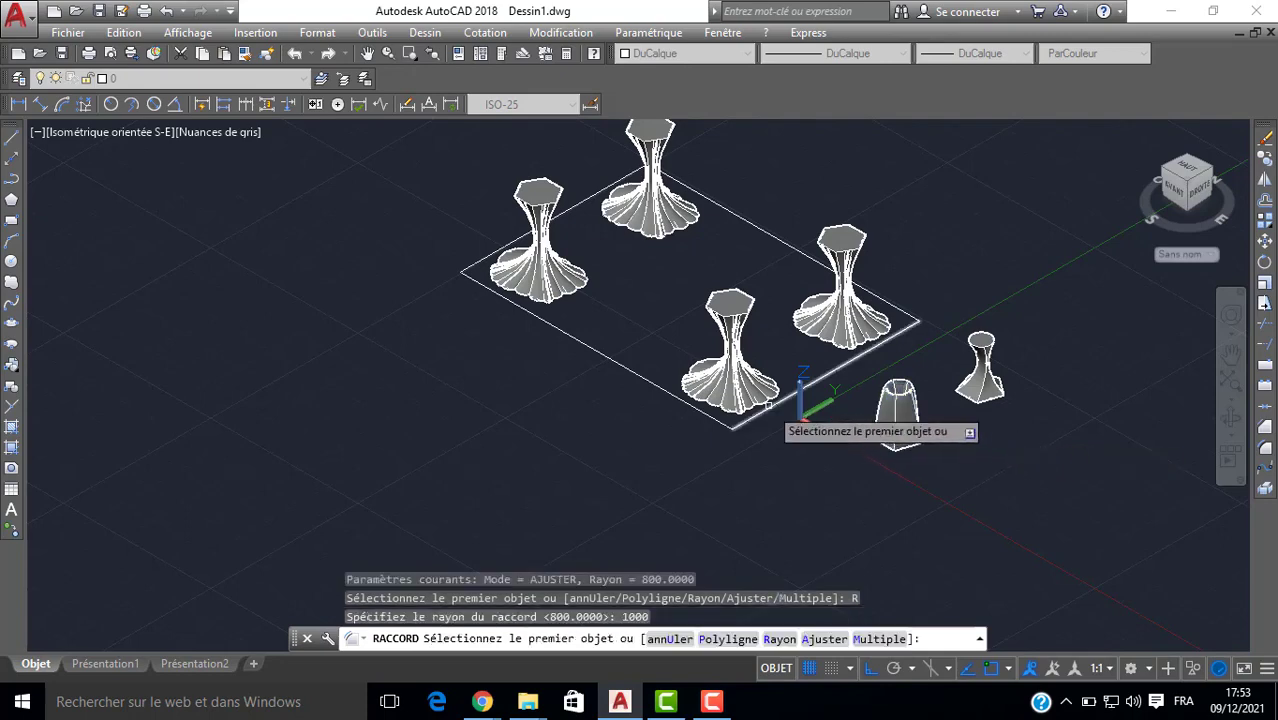
click(759, 410)
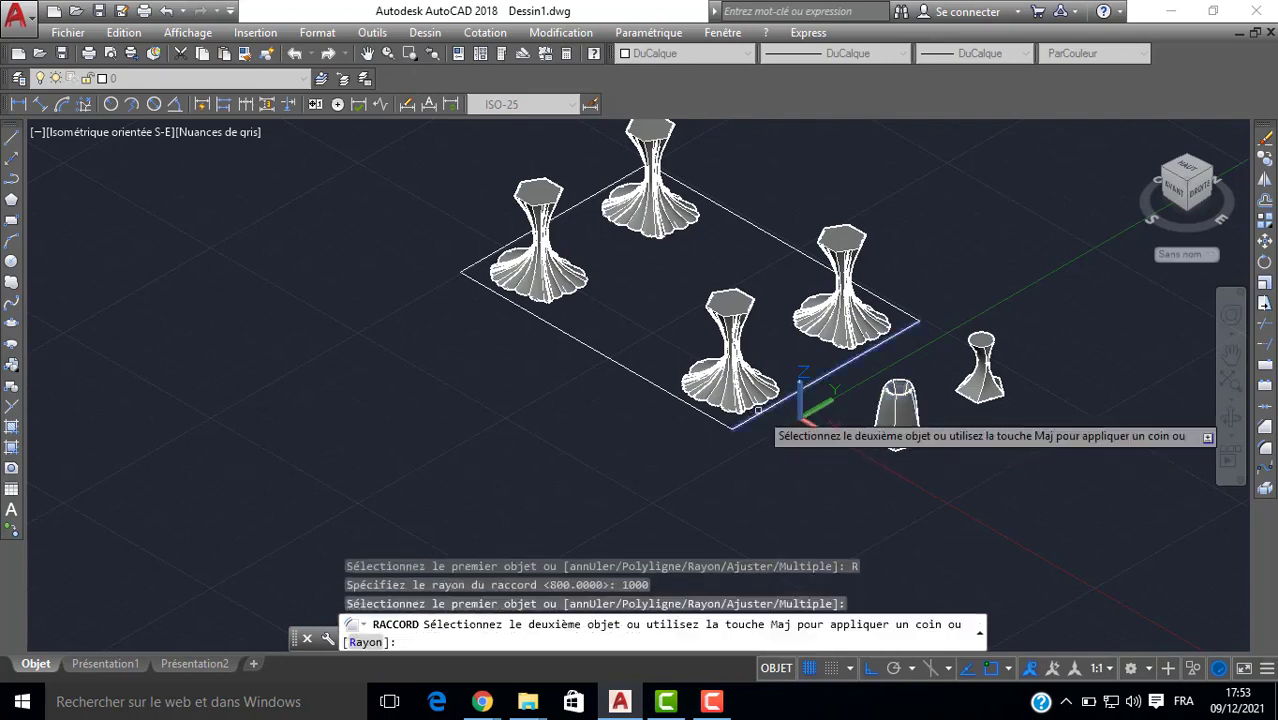
click(674, 393)
Fillet the remaining three corners of the rectangle with the same 1000 radius.
key(Return)
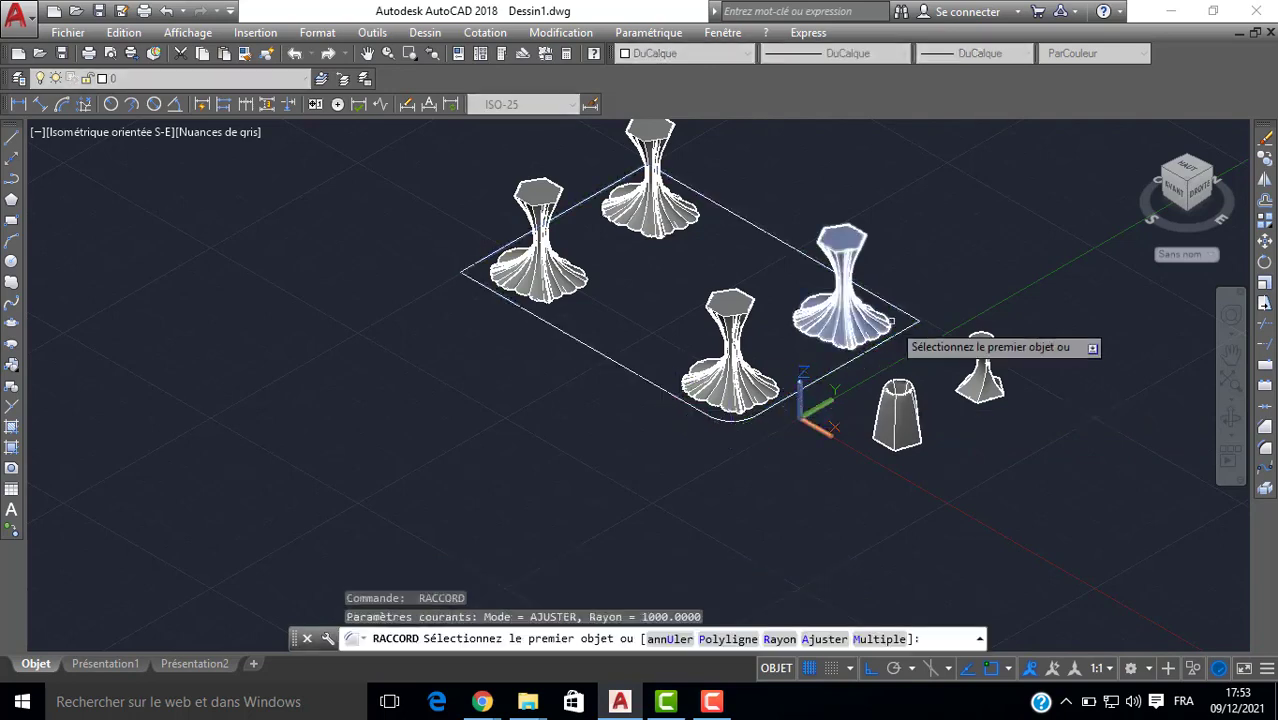
click(887, 336)
click(889, 333)
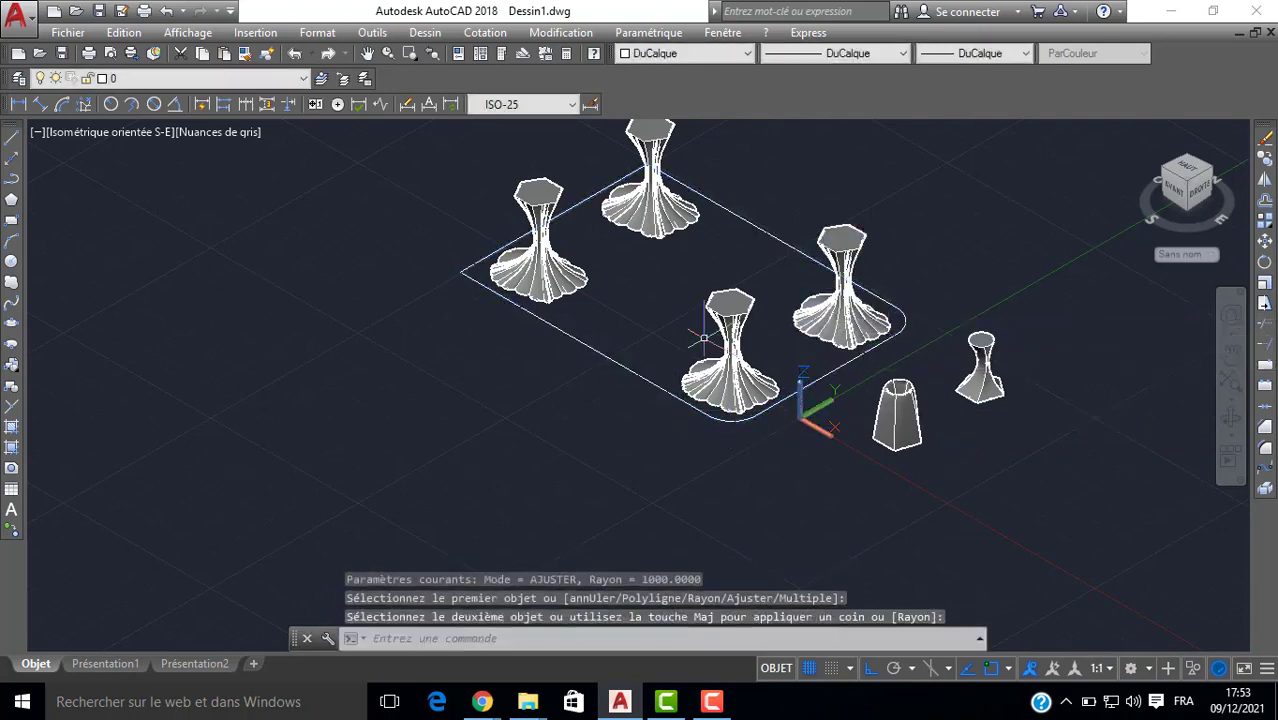
key(Return)
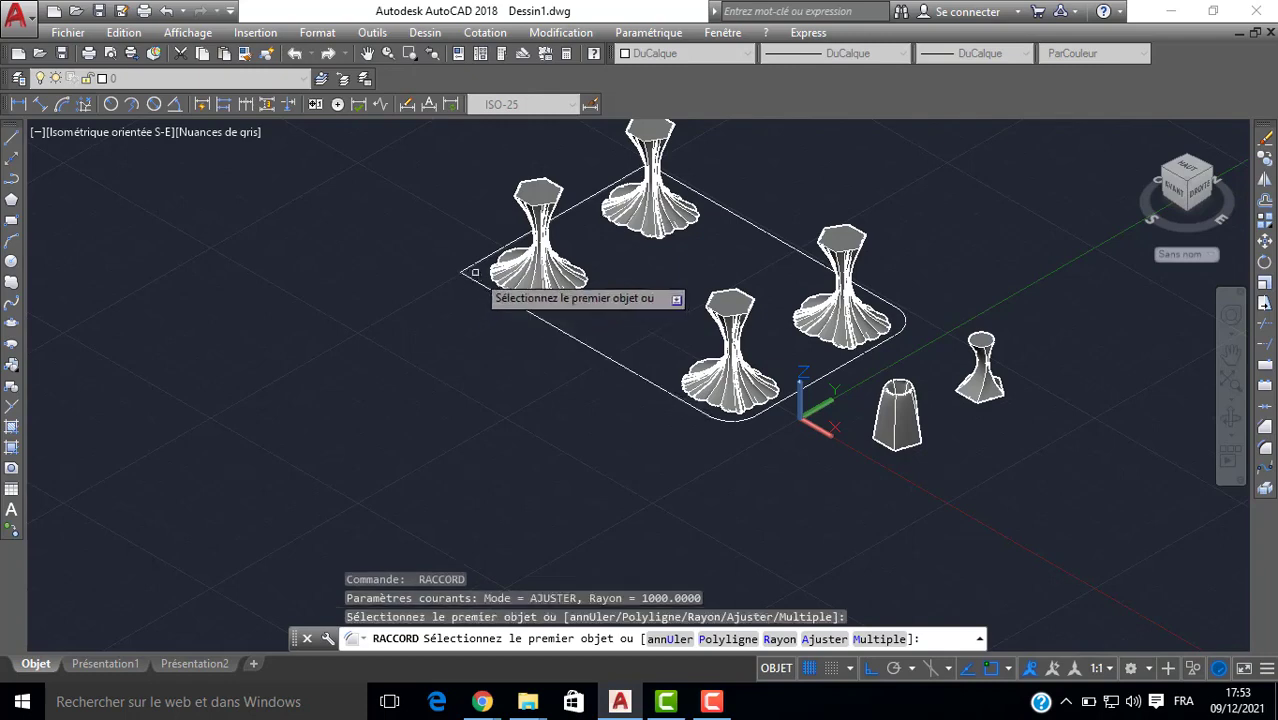
click(476, 262)
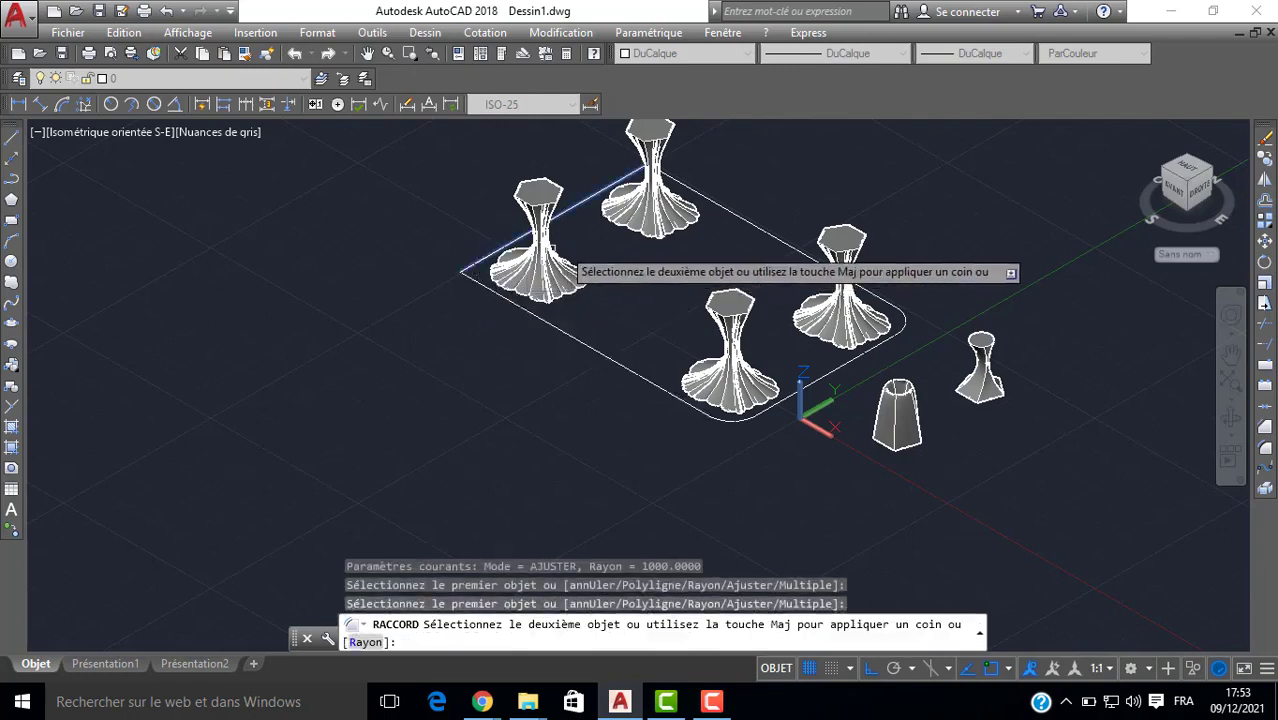
click(474, 297)
key(Return)
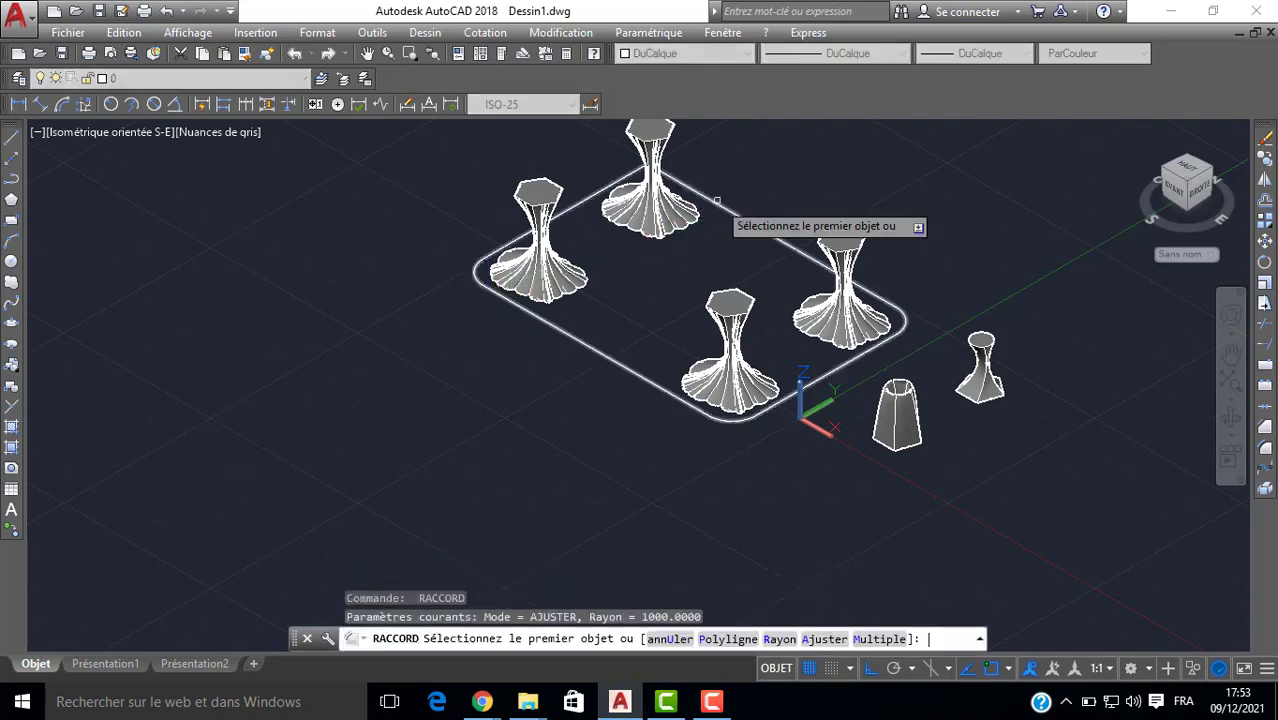
click(567, 207)
key(Return)
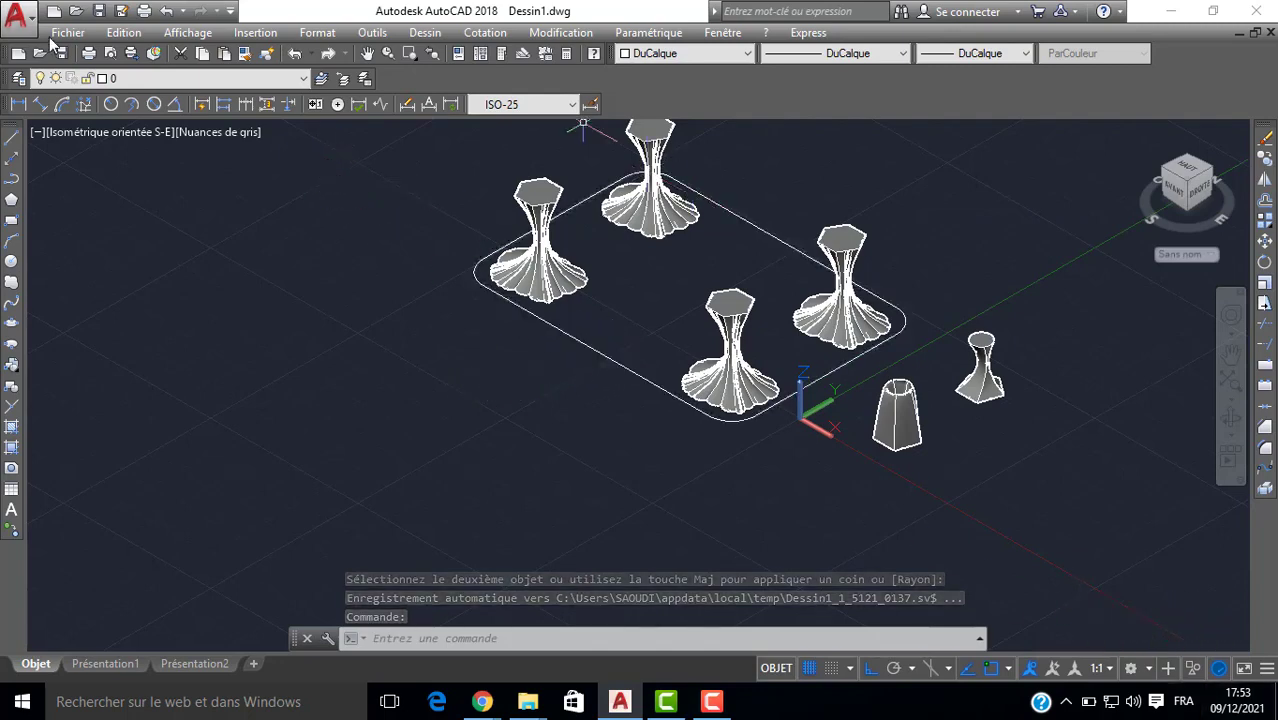
Display the Modélisation toolbar and extrude the rounded rectangle to a height of 200.
right_click(58, 104)
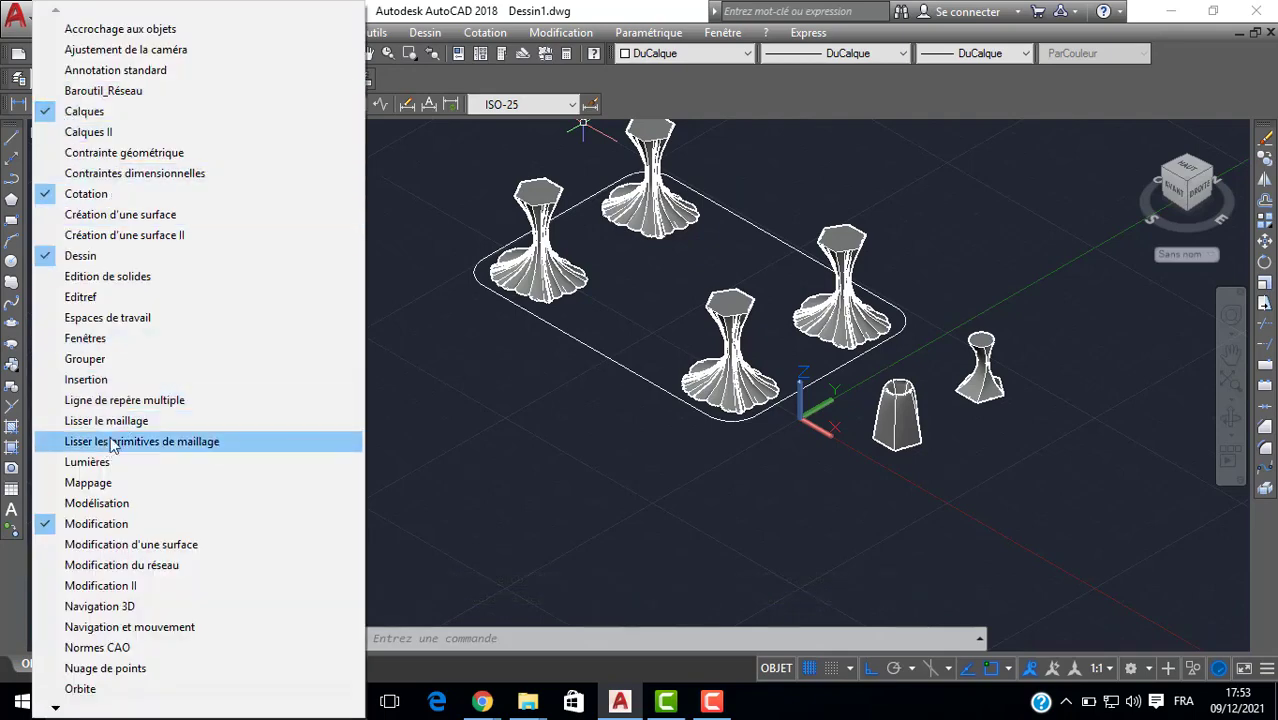
click(108, 506)
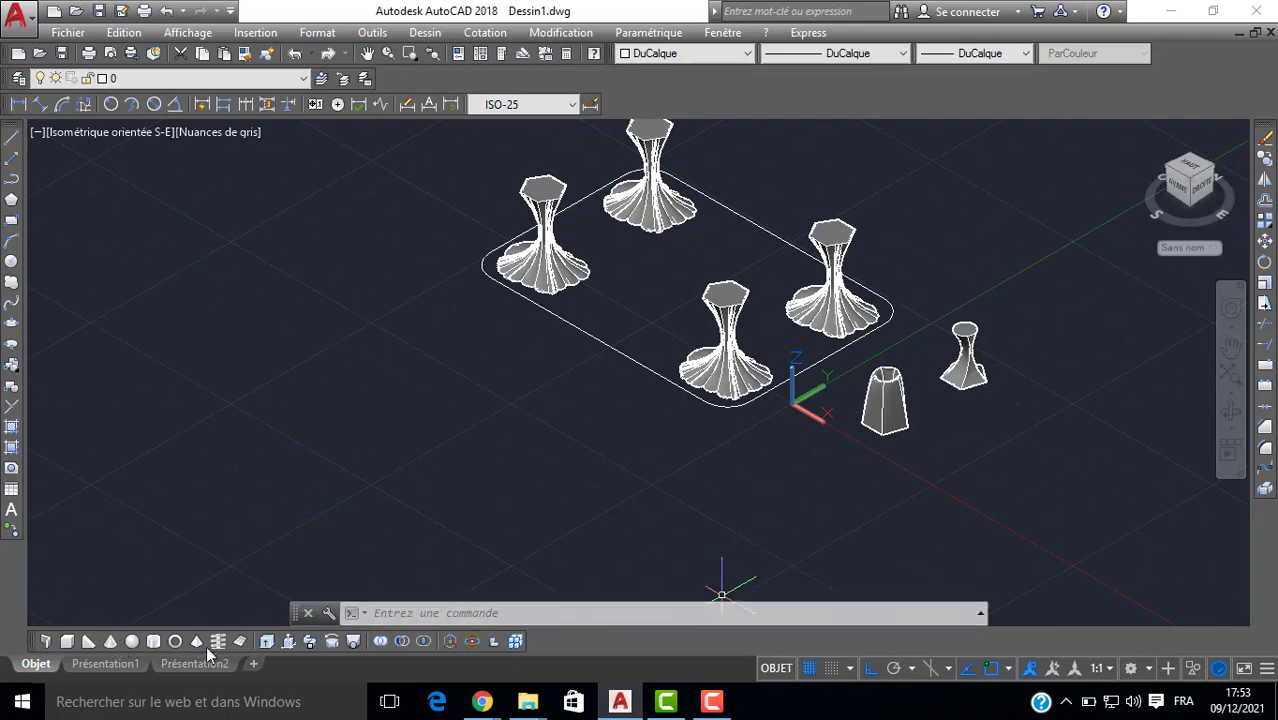
click(268, 642)
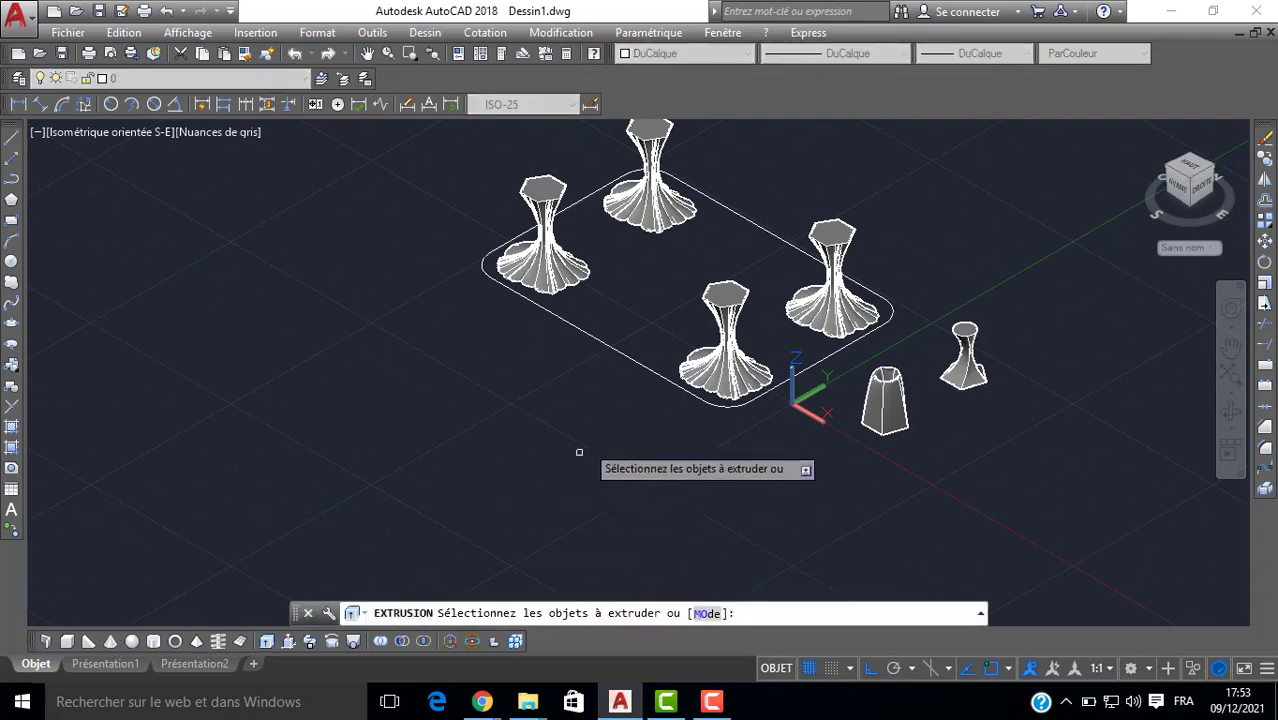
click(618, 353)
key(Return)
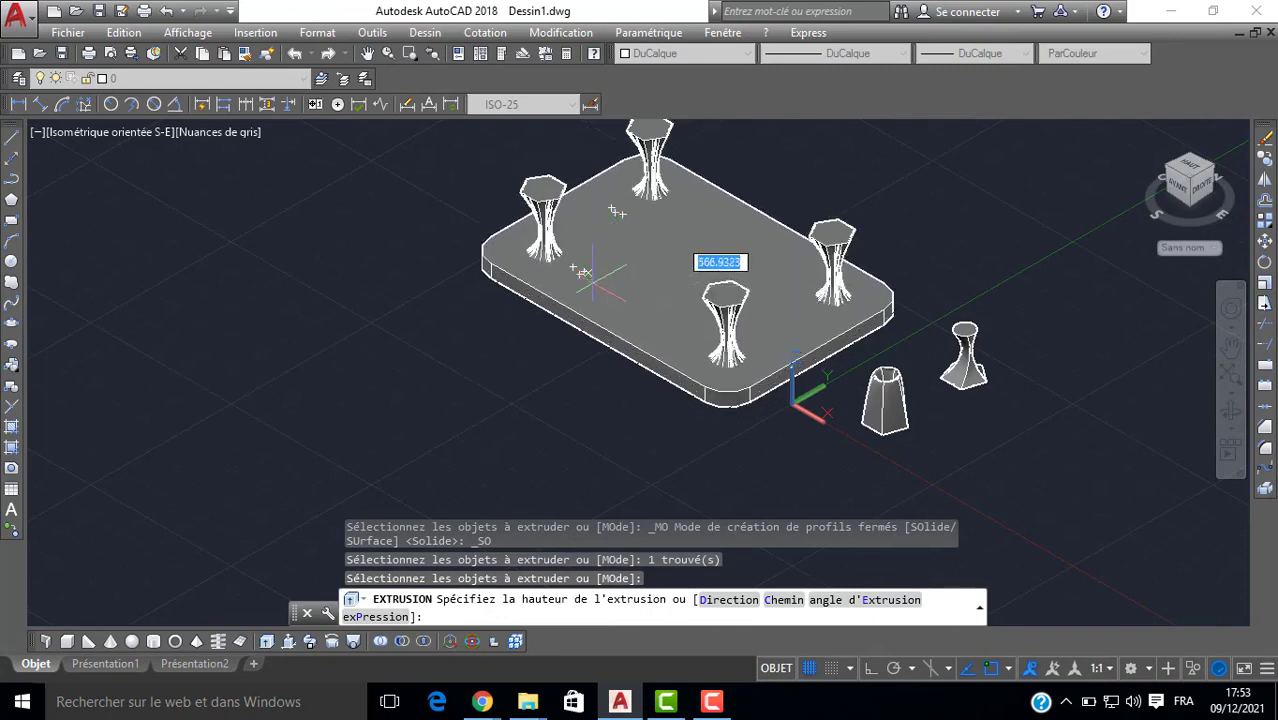
text(200)
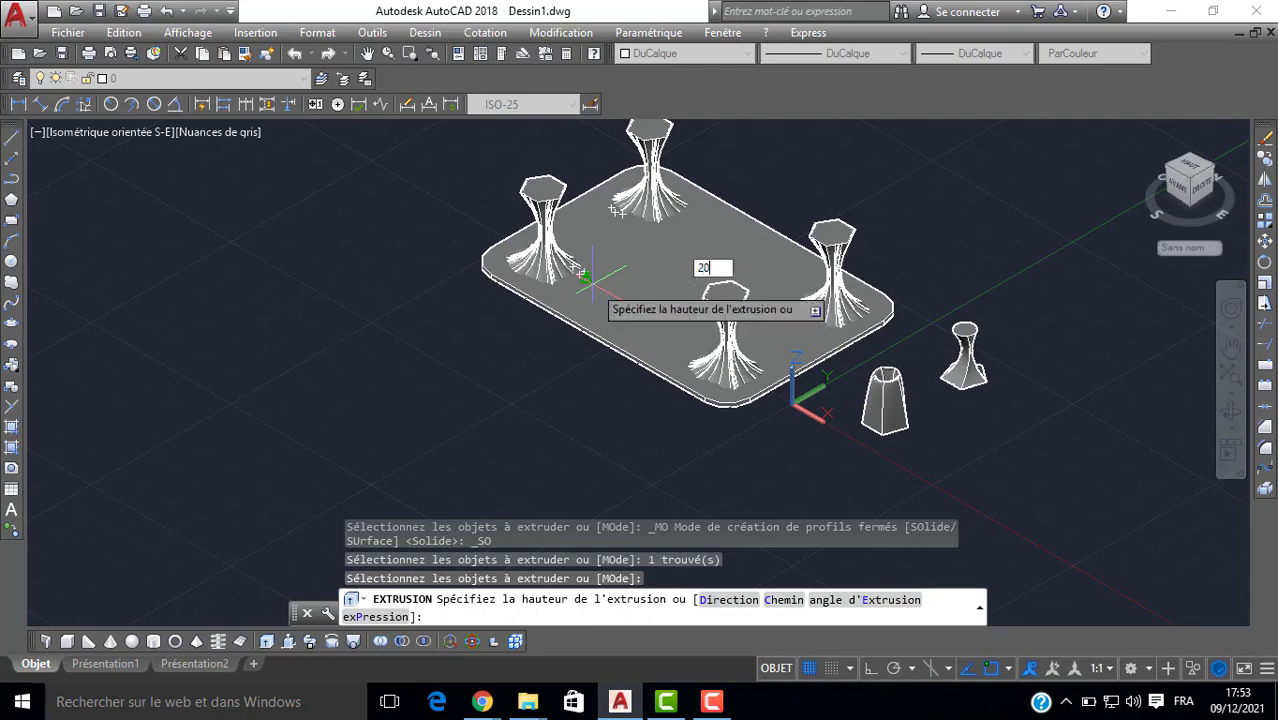
key(Return)
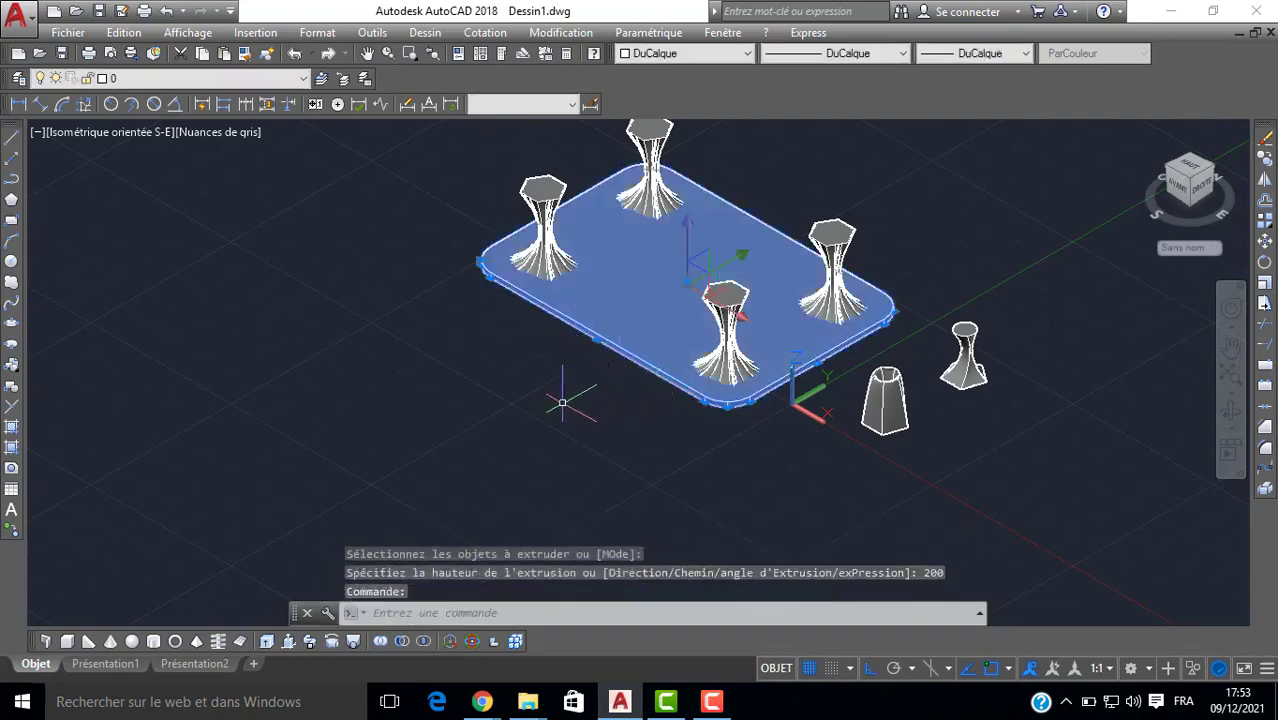
Move the extruded slab straight up along Z by about 4290 above the supports and set the front view.
text(D)
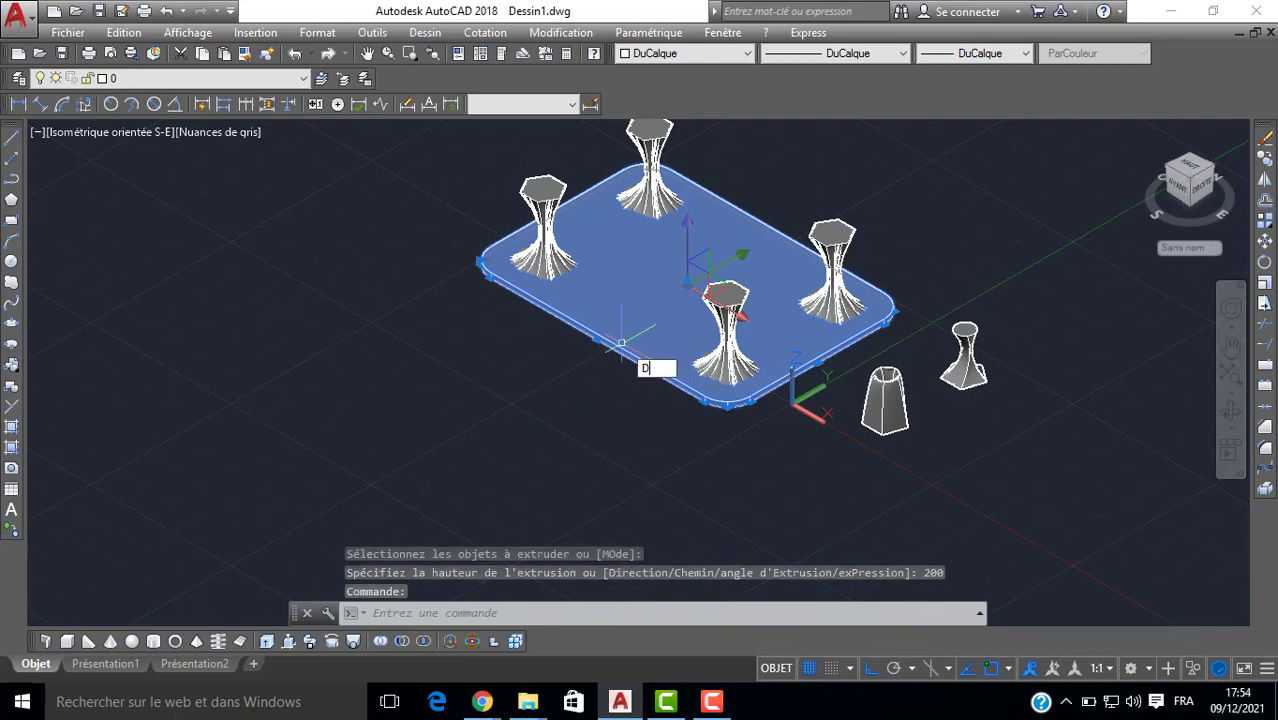
text(P)
key(Return)
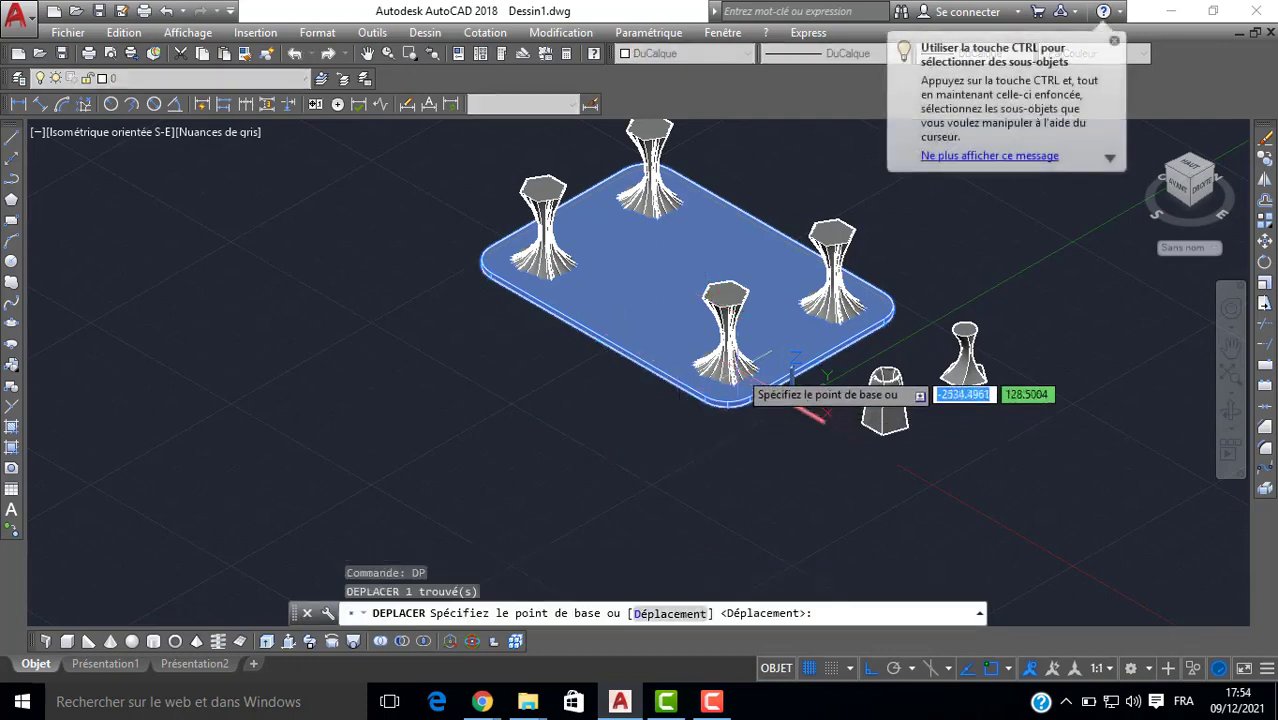
scroll(725, 380, up, 5)
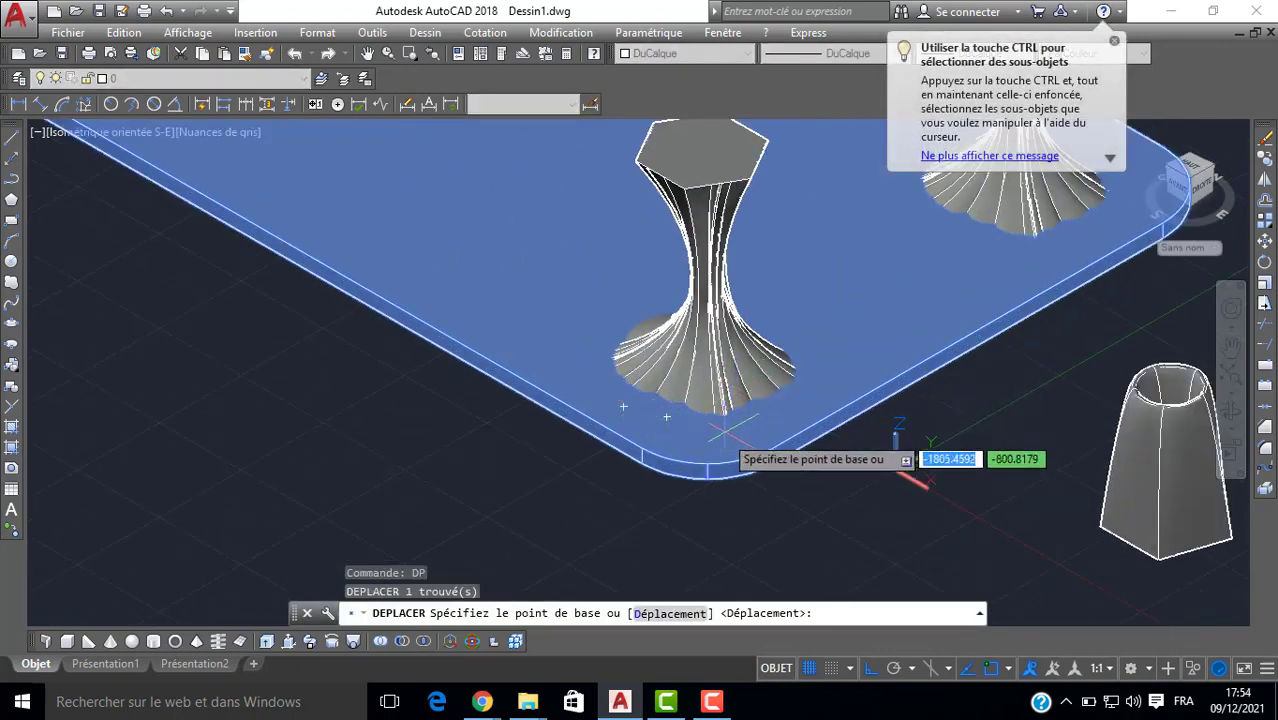
click(691, 472)
scroll(700, 460, down, 5)
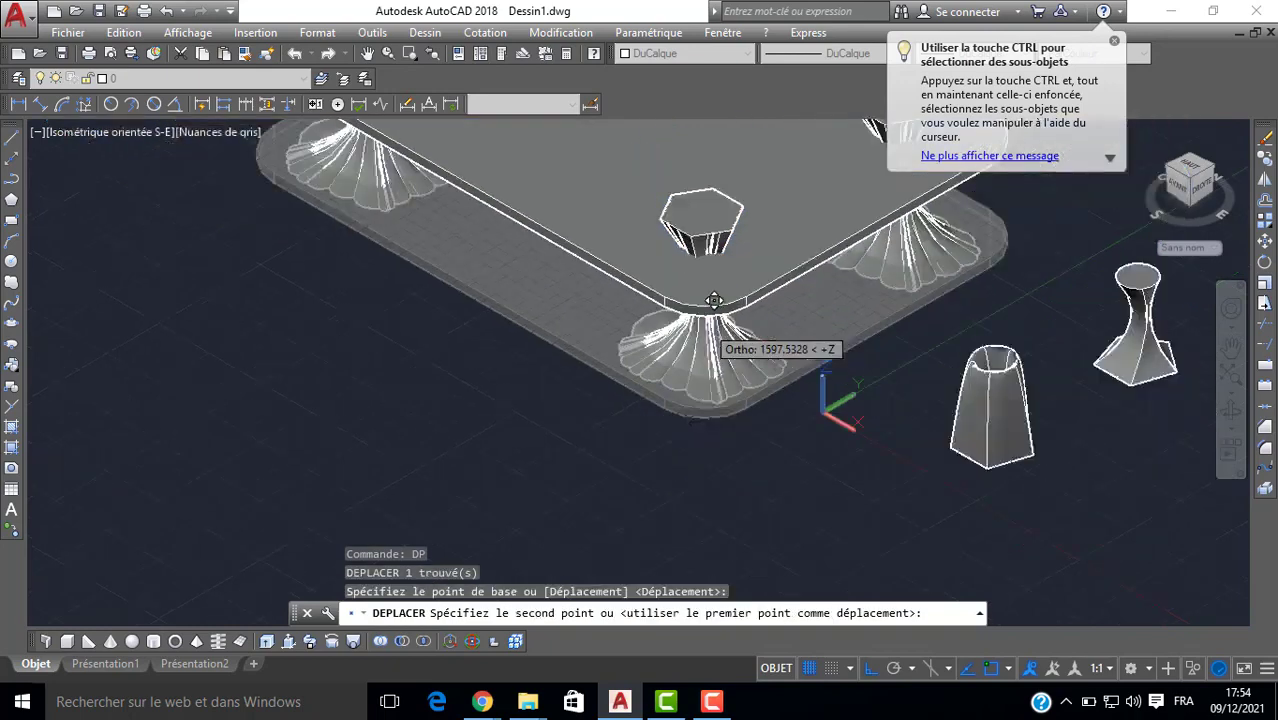
scroll(706, 262, up, 3)
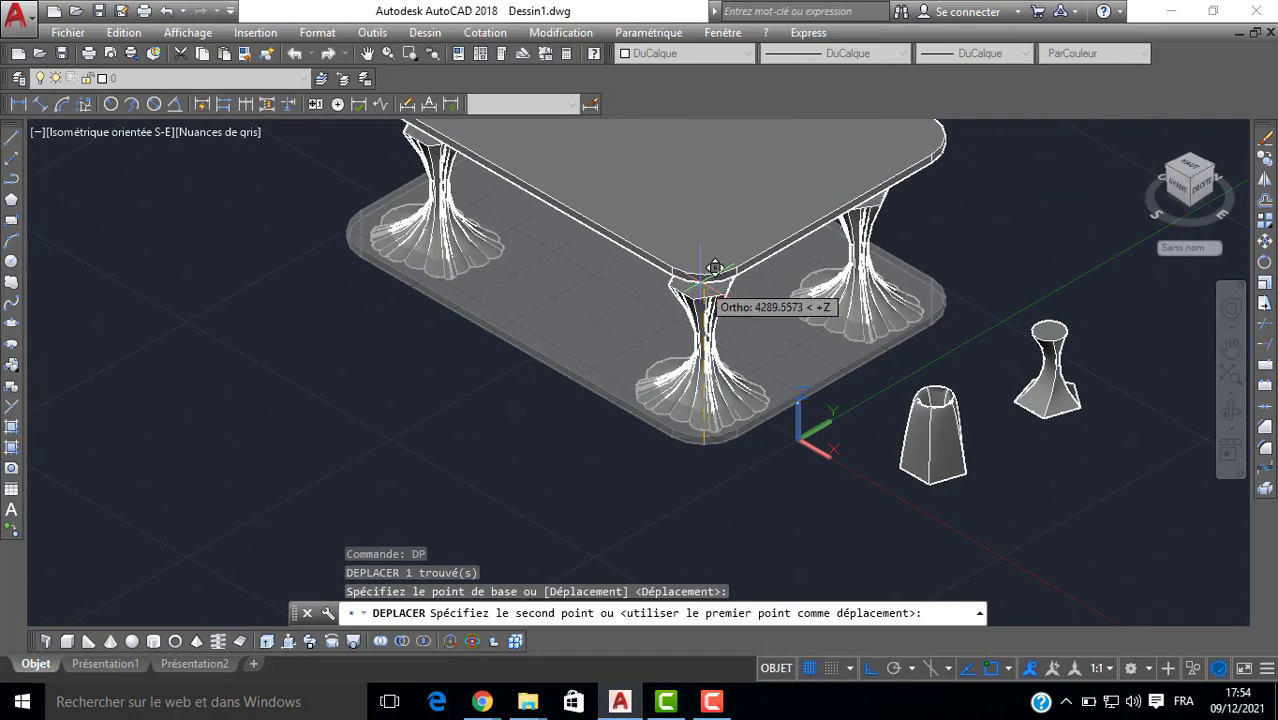
click(714, 280)
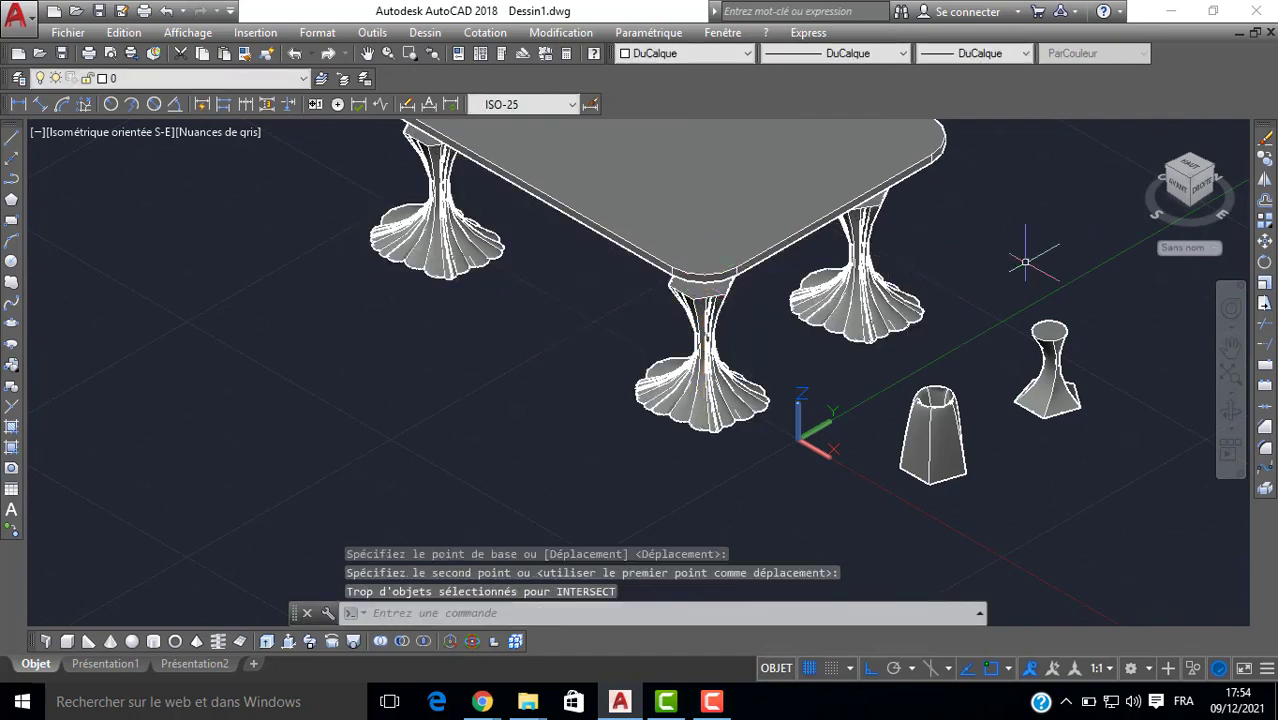
click(1179, 192)
click(618, 282)
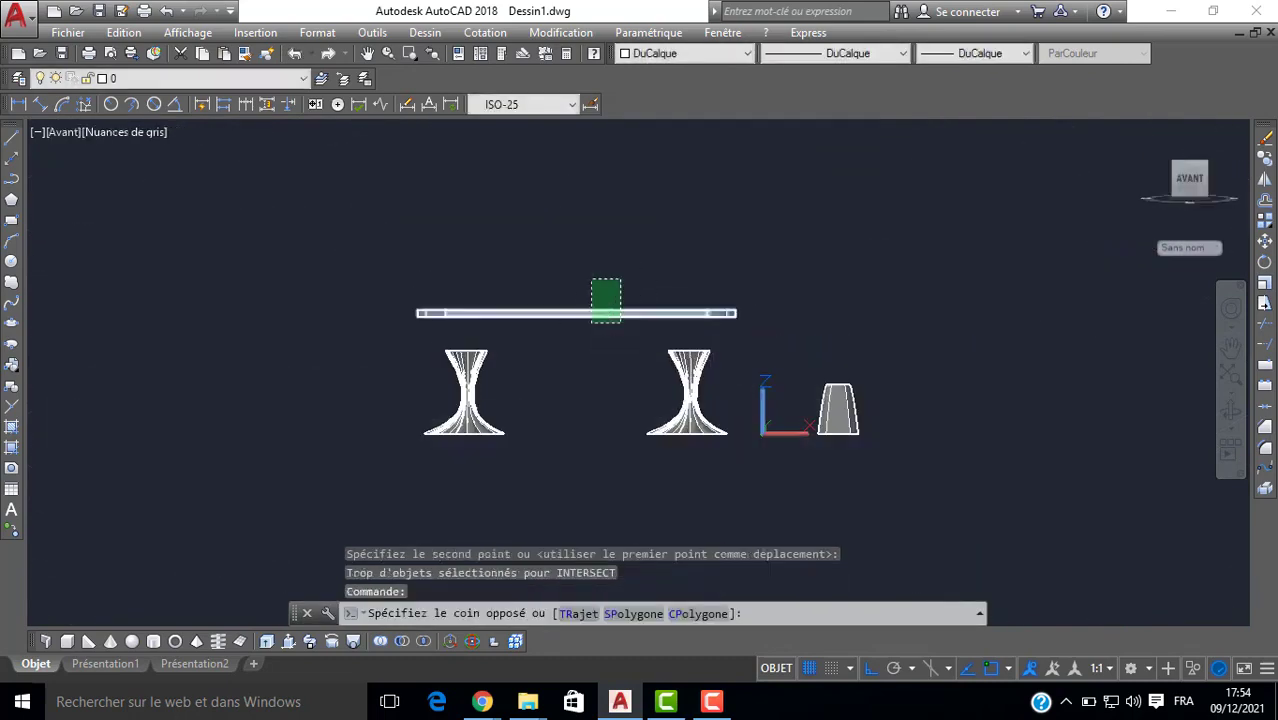
click(588, 330)
scroll(608, 338, up, 3)
text(DP)
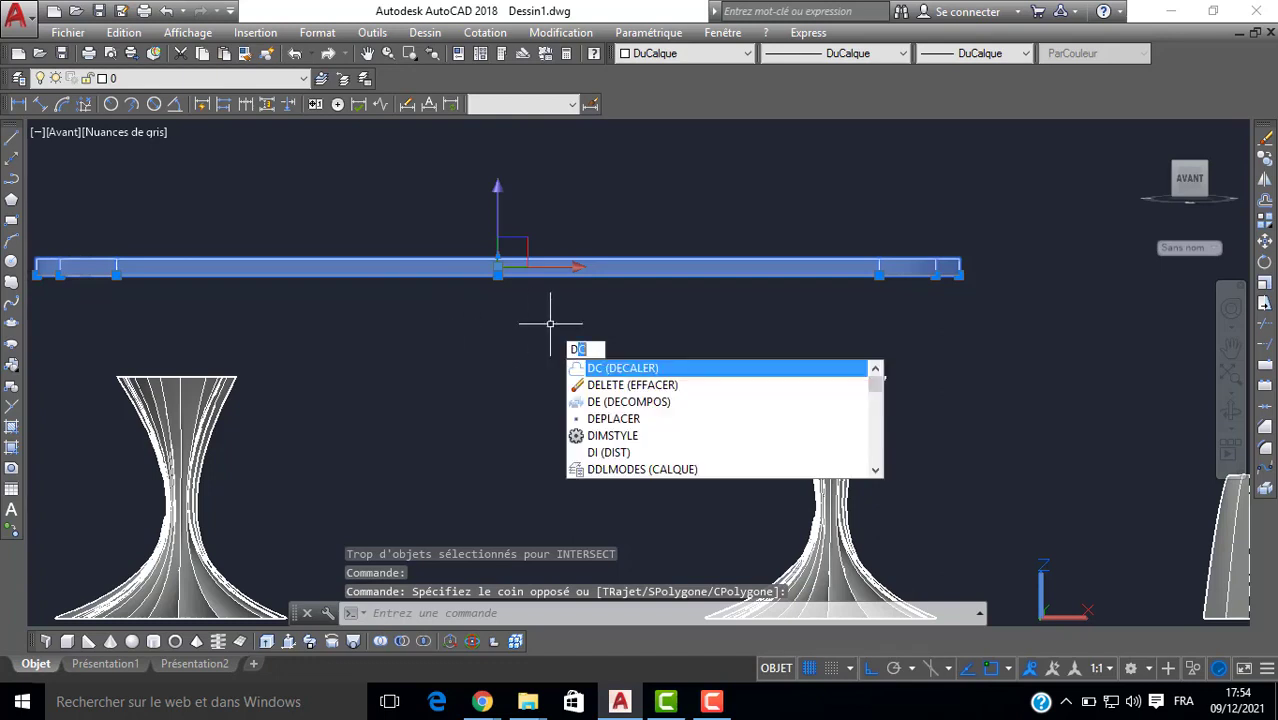
key(Return)
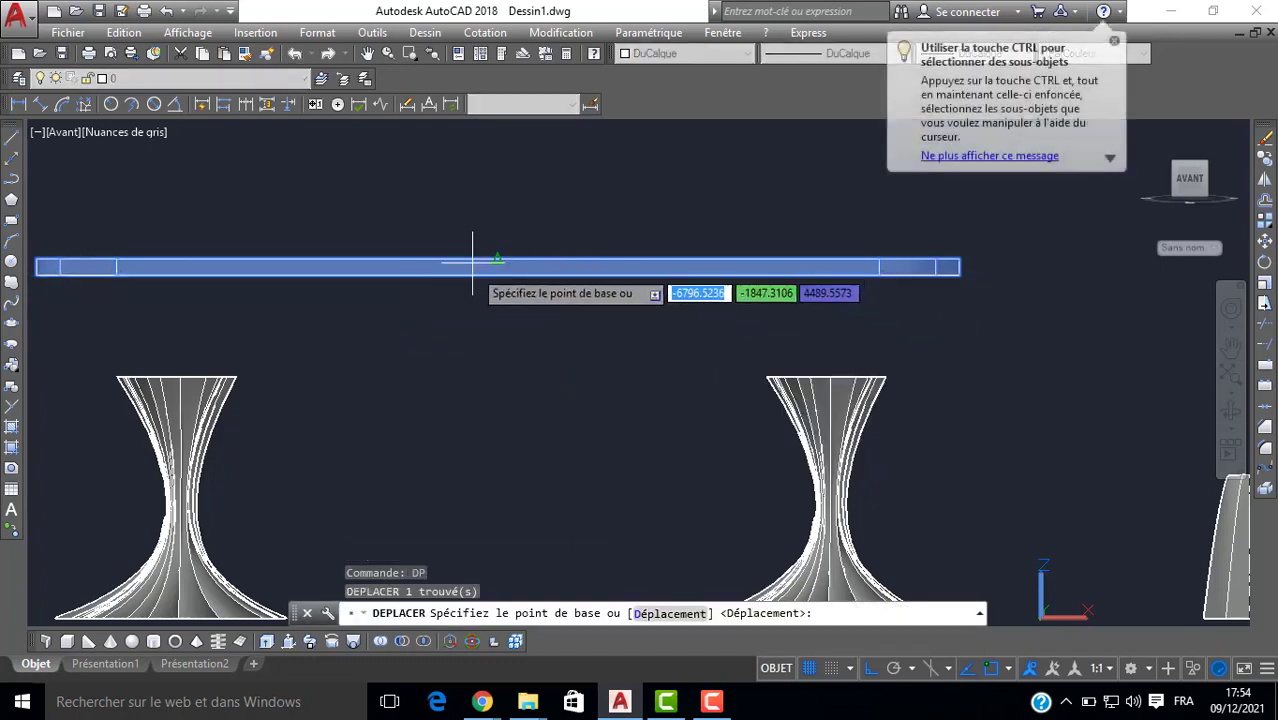
click(522, 323)
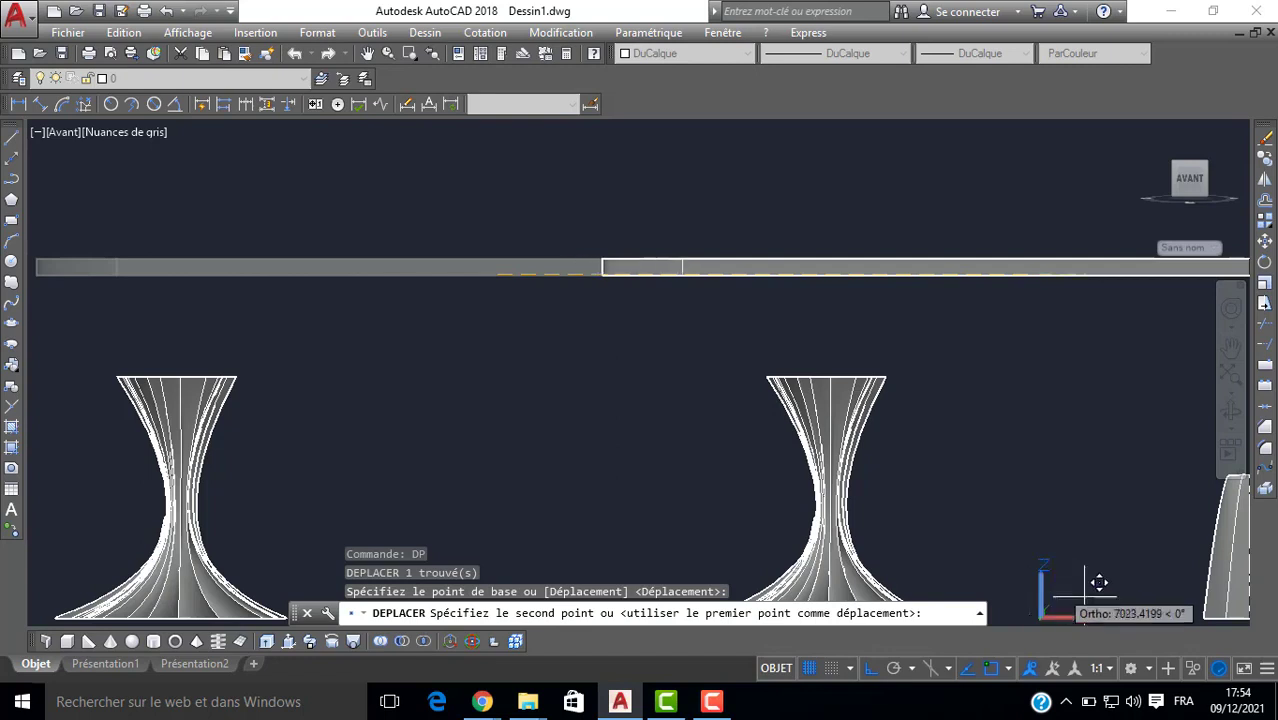
key(Escape)
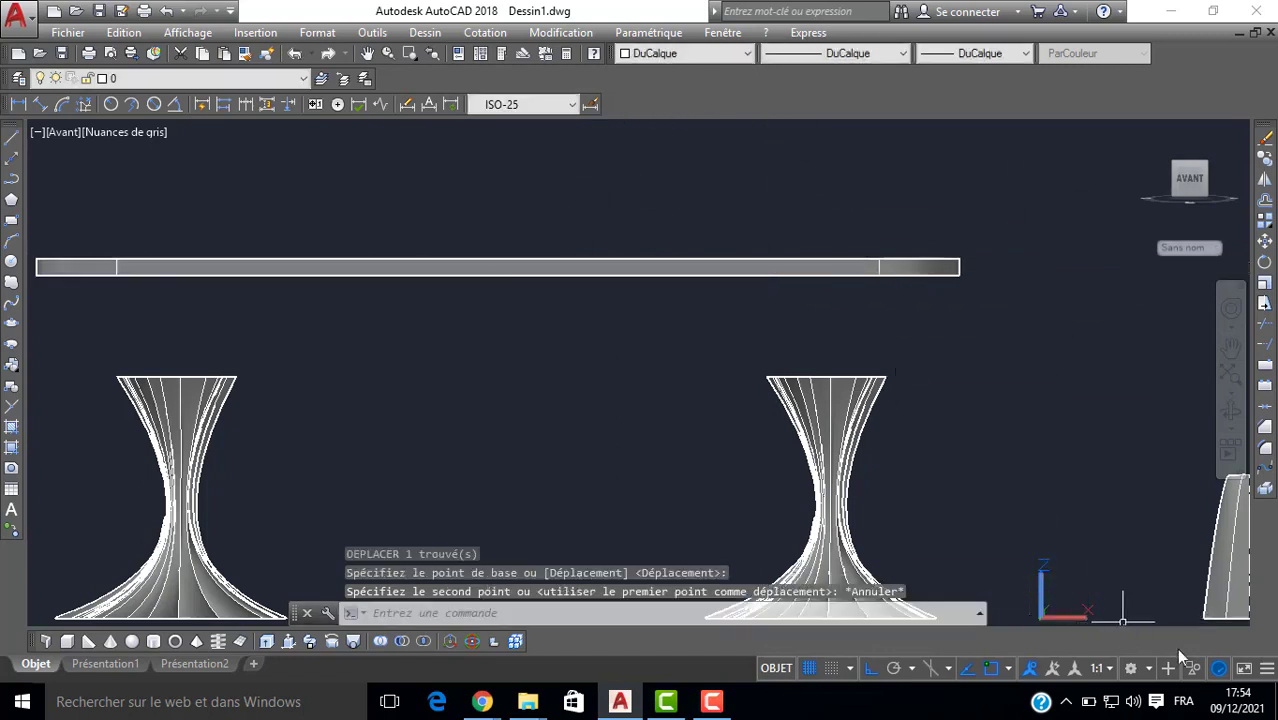
Switch the workspace to Modélisation 3D and set the coordinate system to Avant.
click(1131, 668)
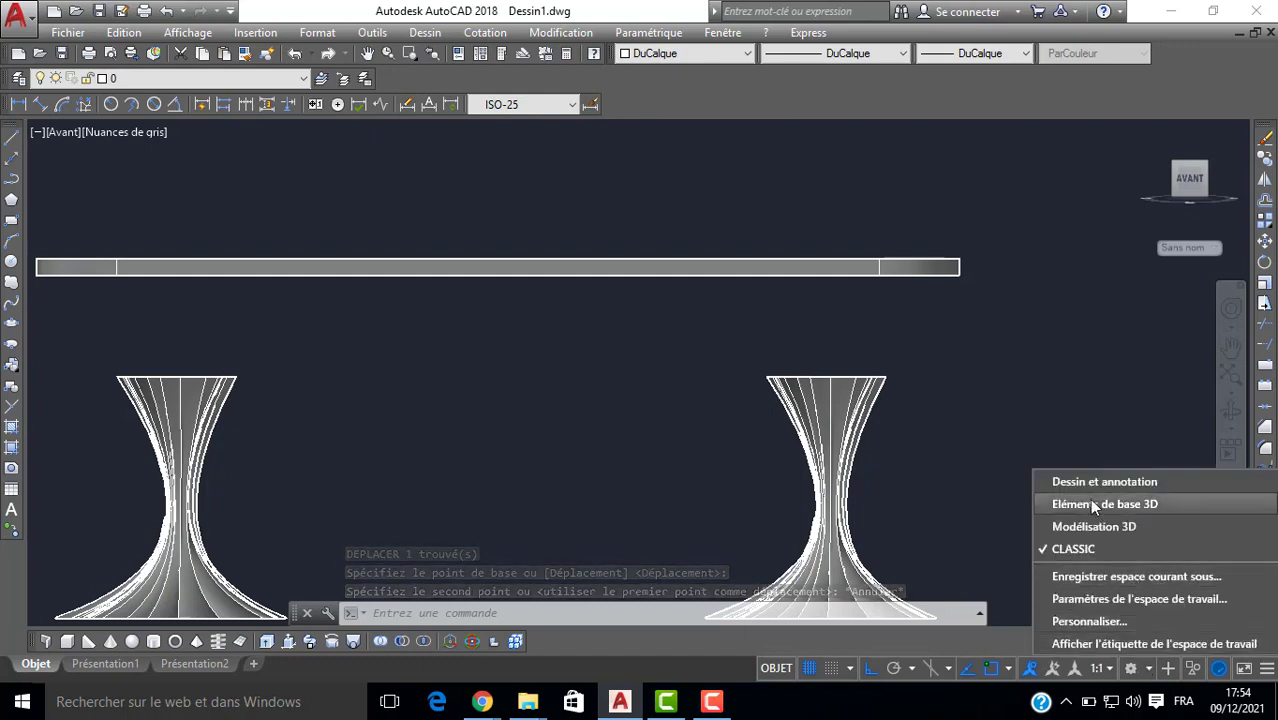
click(1085, 527)
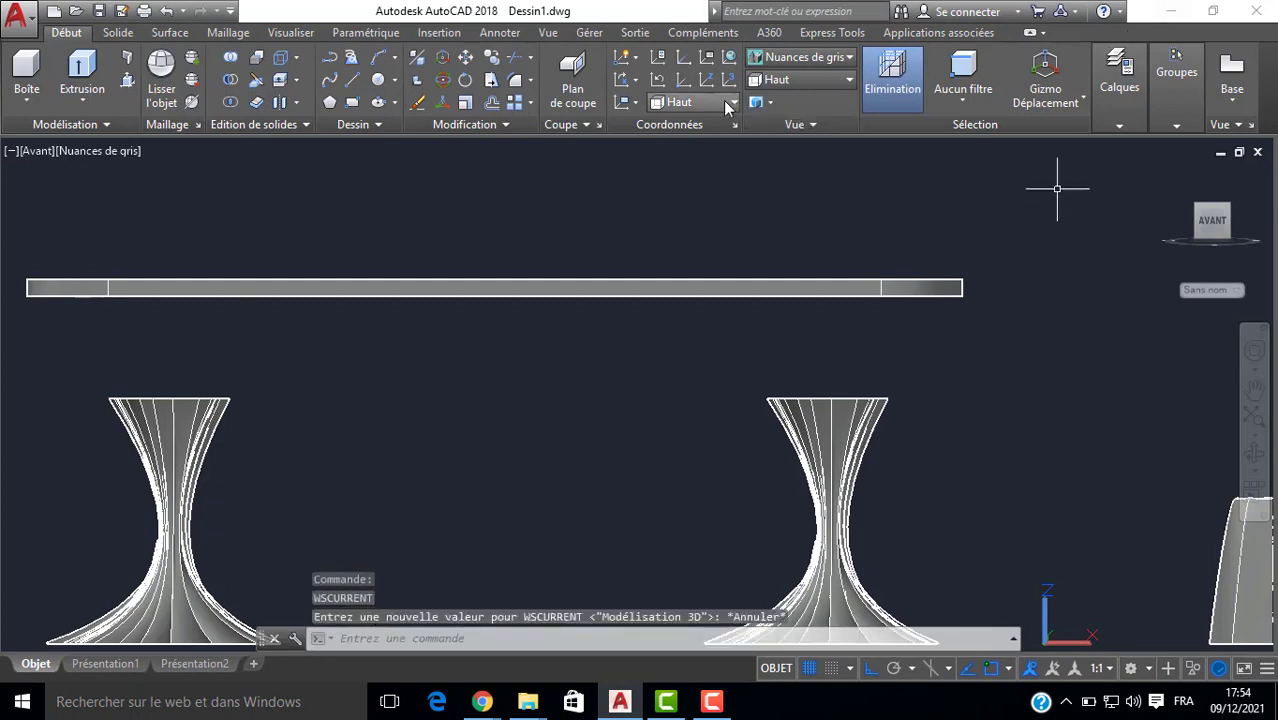
click(727, 103)
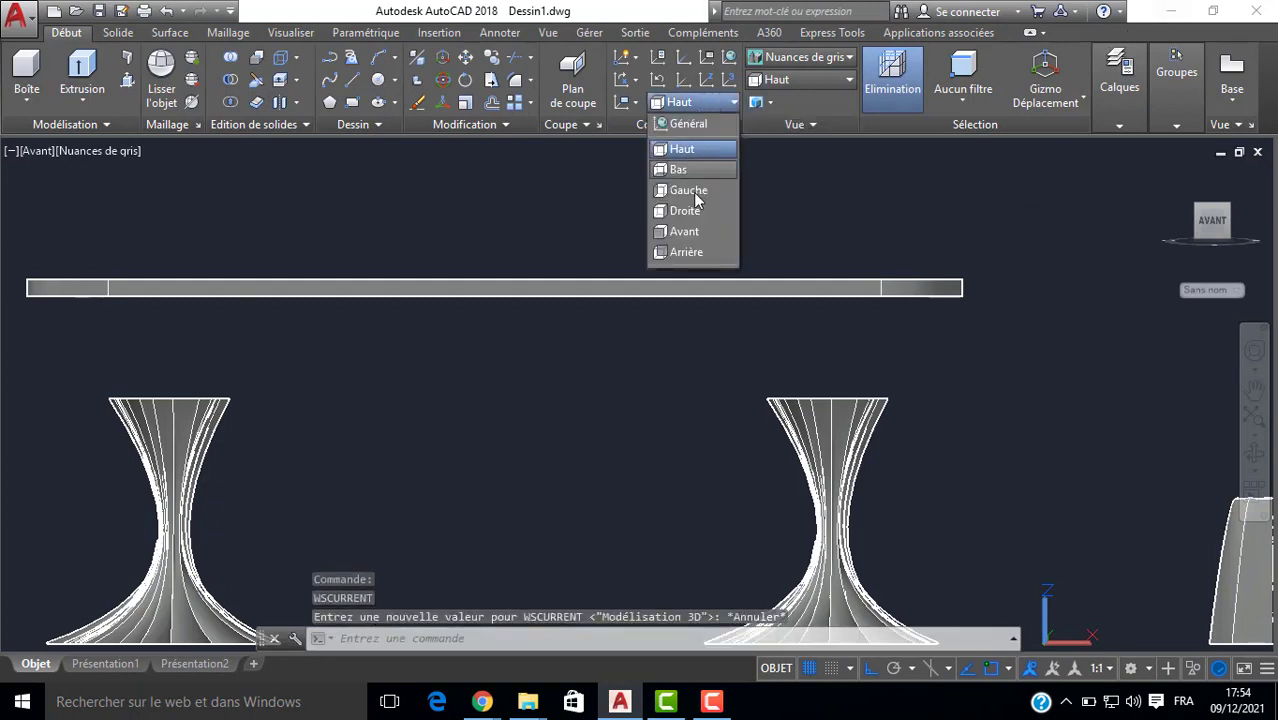
click(684, 231)
Move the extruded slab straight down, with its bottom midpoint as base point, until it rests on the tops of the supports.
click(677, 232)
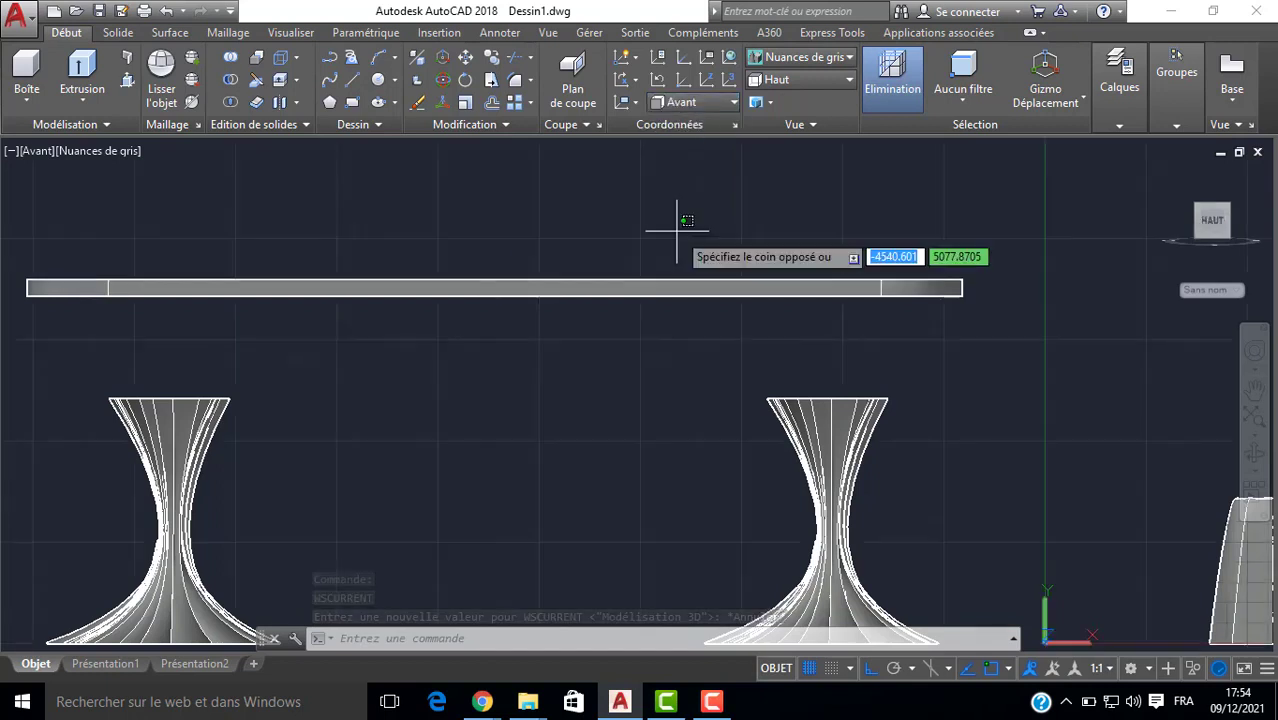
click(585, 312)
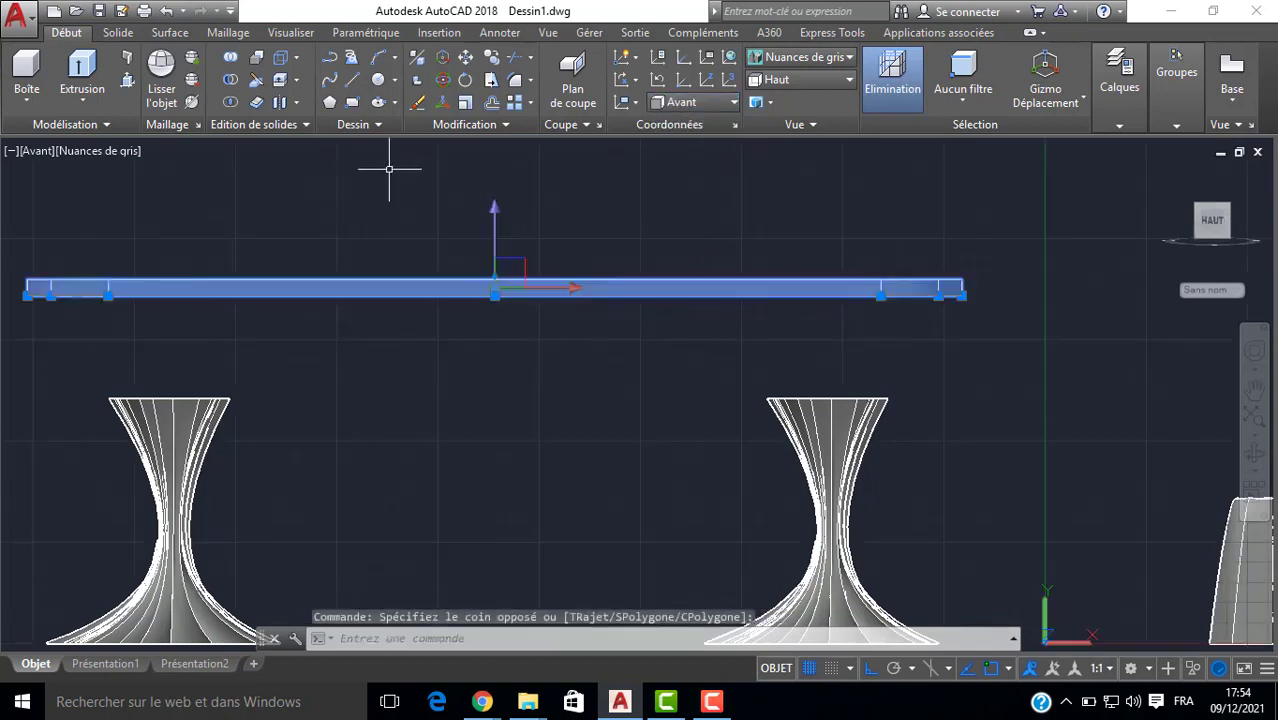
text(dp)
key(Return)
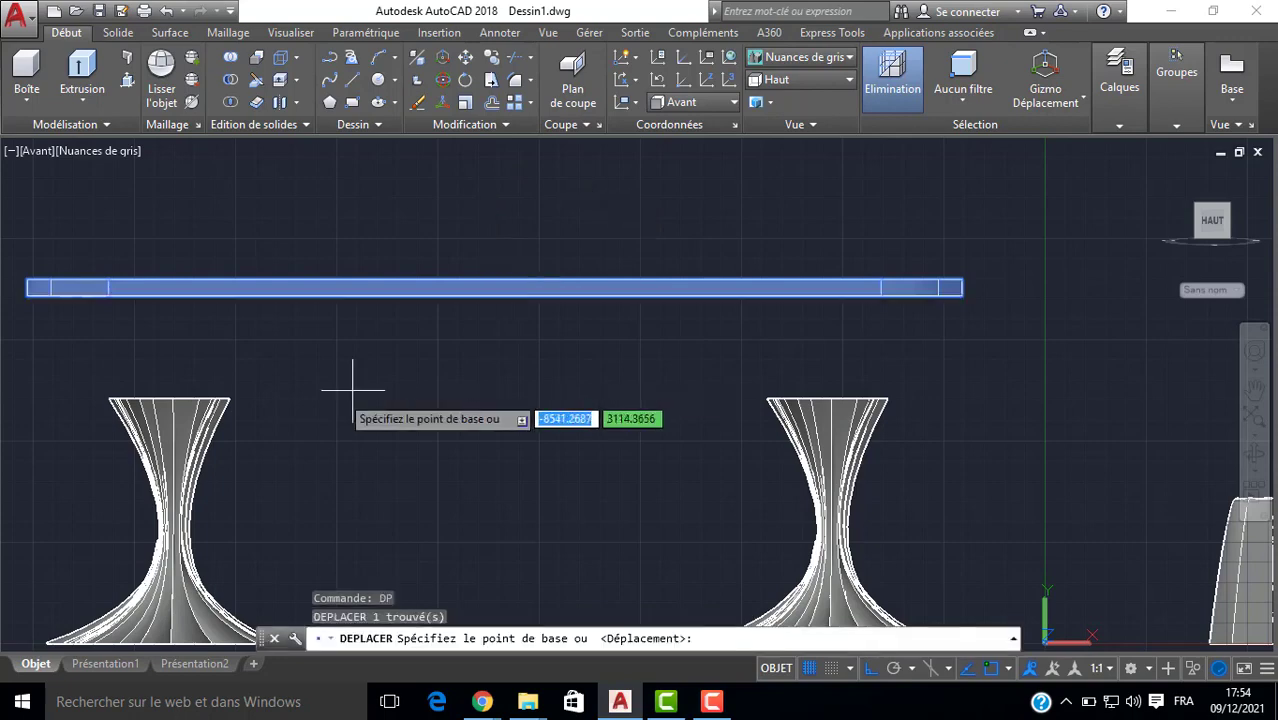
click(495, 290)
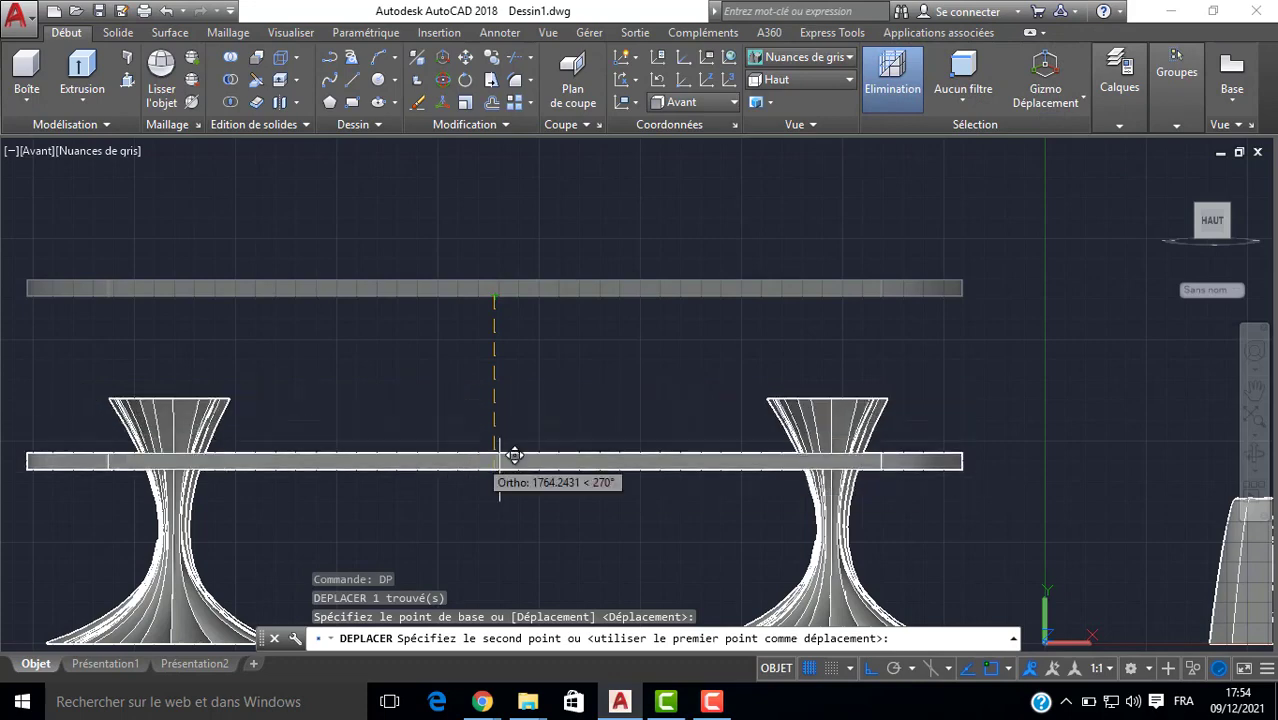
click(502, 400)
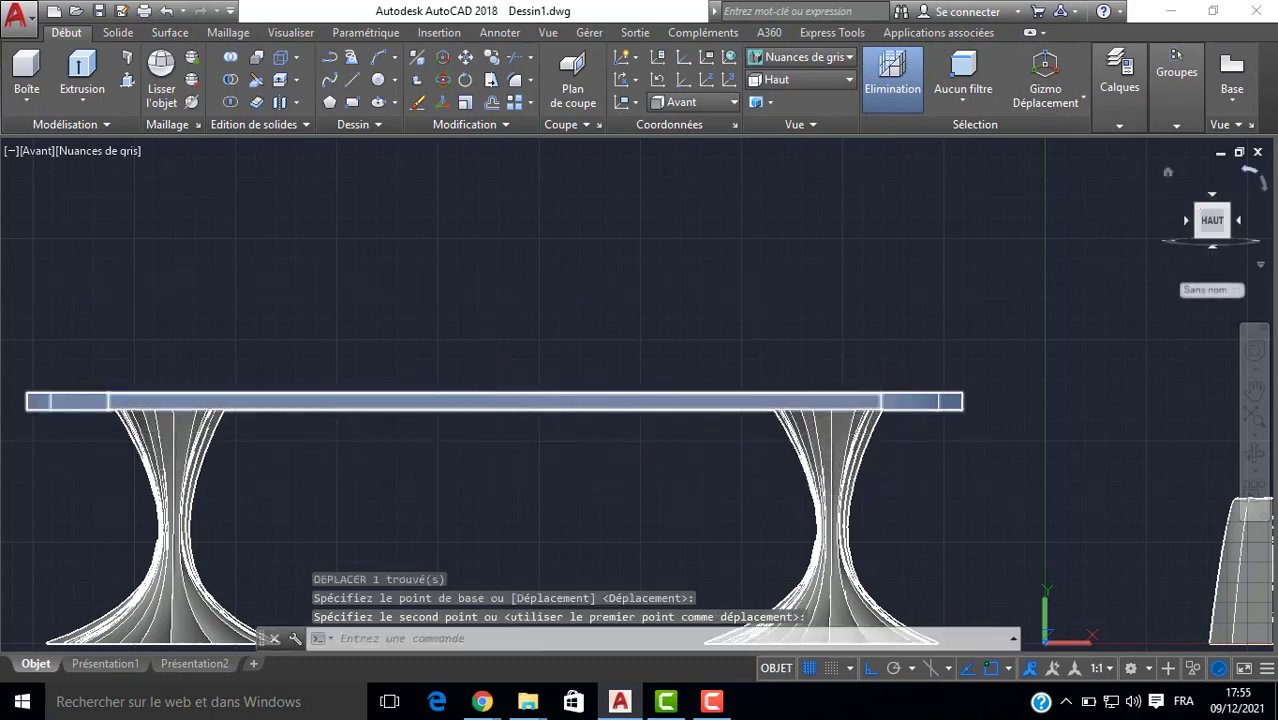
Turn the table out of the front view and set the coordinate system back to Haut.
click(1232, 214)
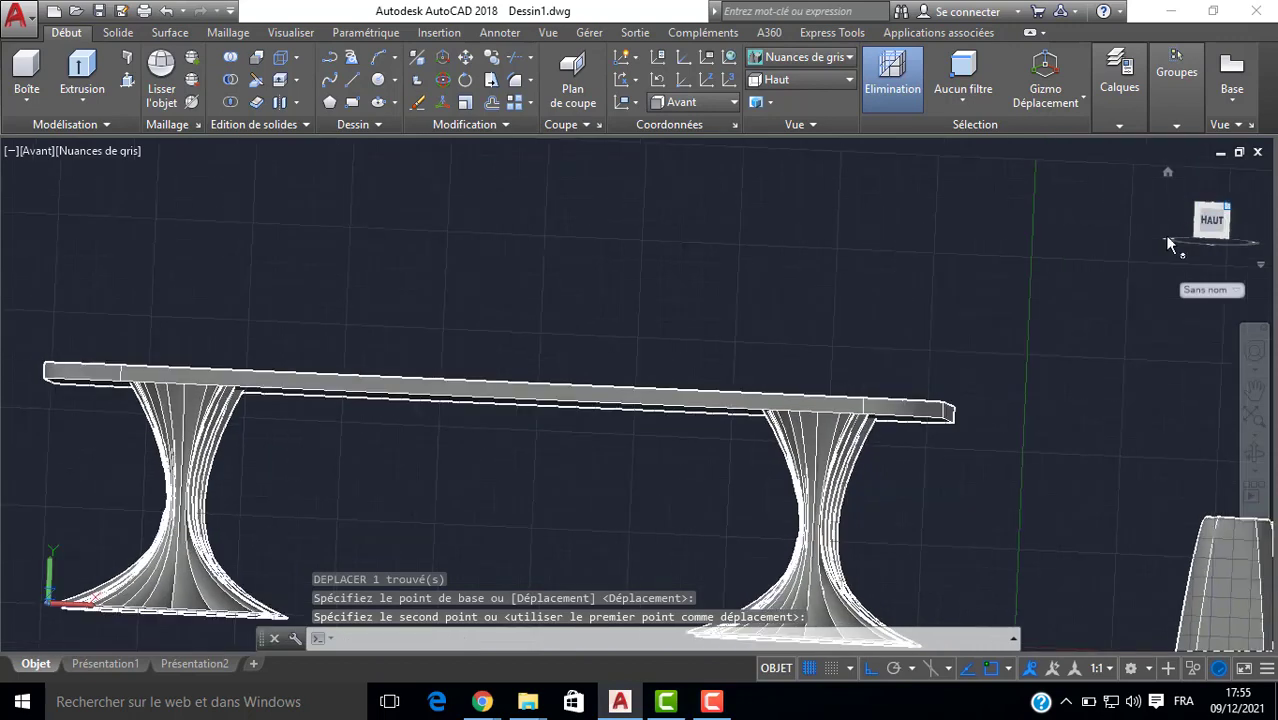
click(713, 103)
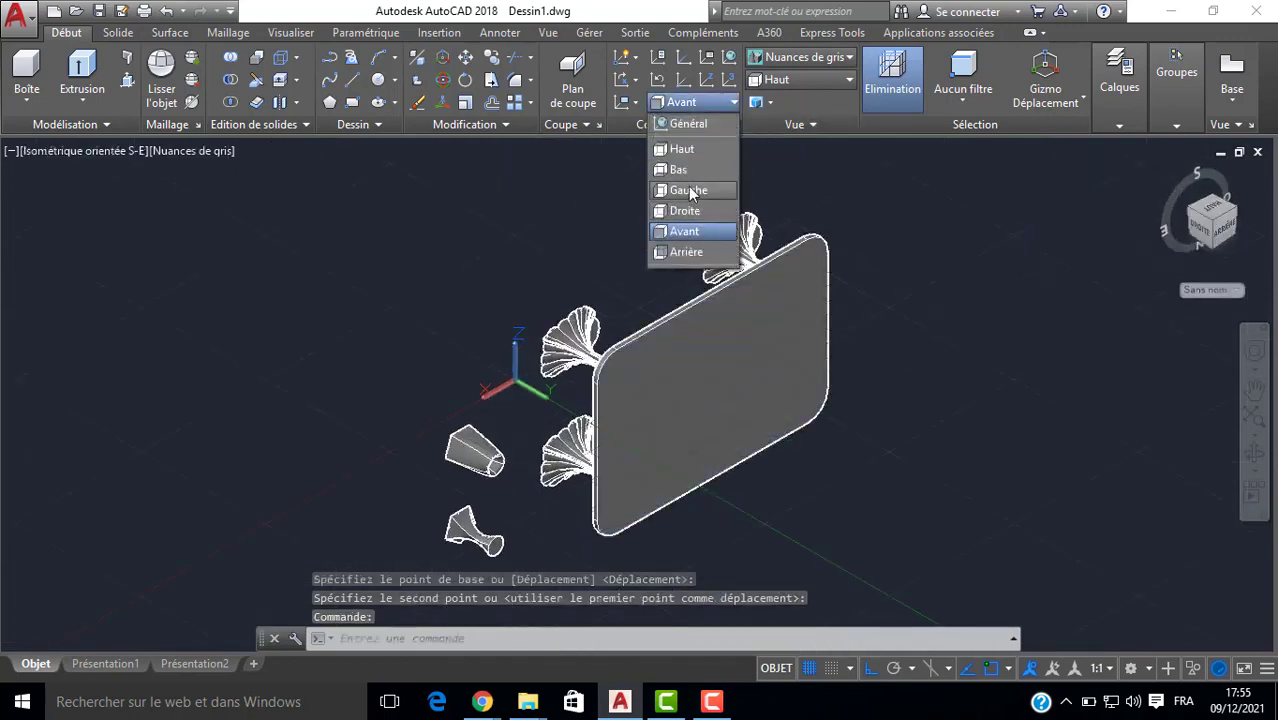
click(681, 148)
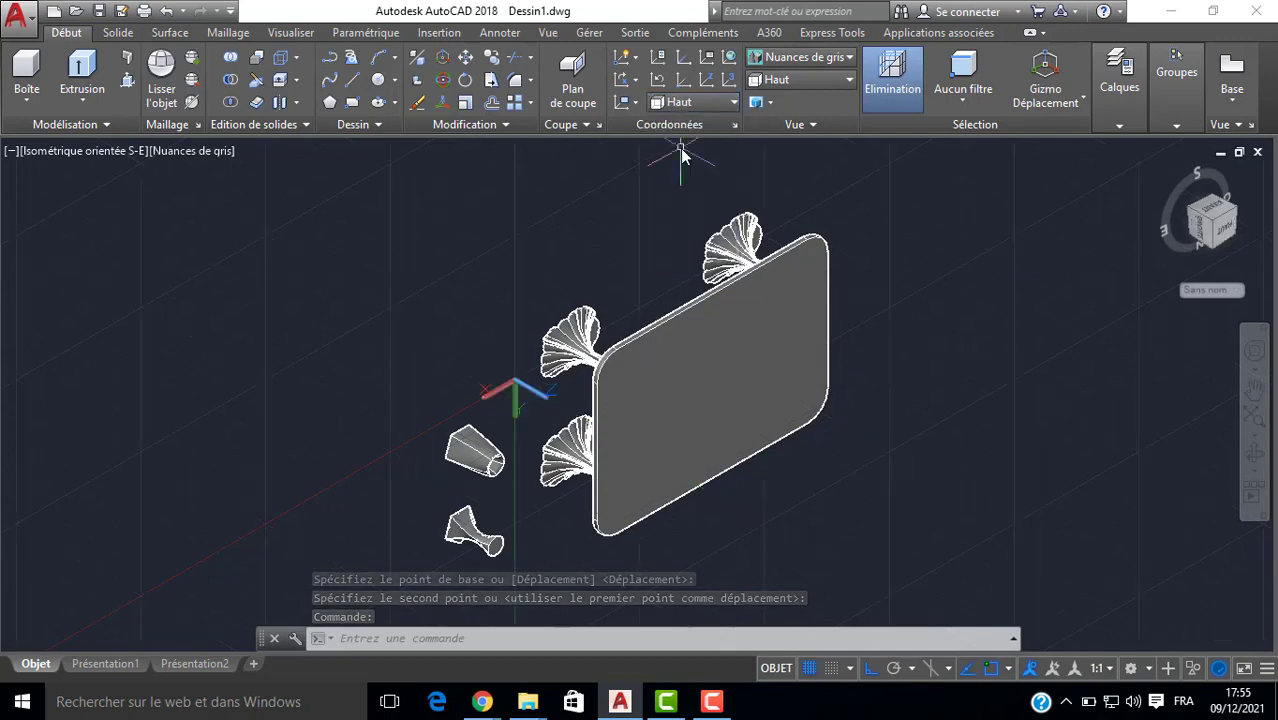
Examine the assembled table from above, in the south-east isometric view and from several orbited angles, checking how the top sits on the supports.
click(1234, 235)
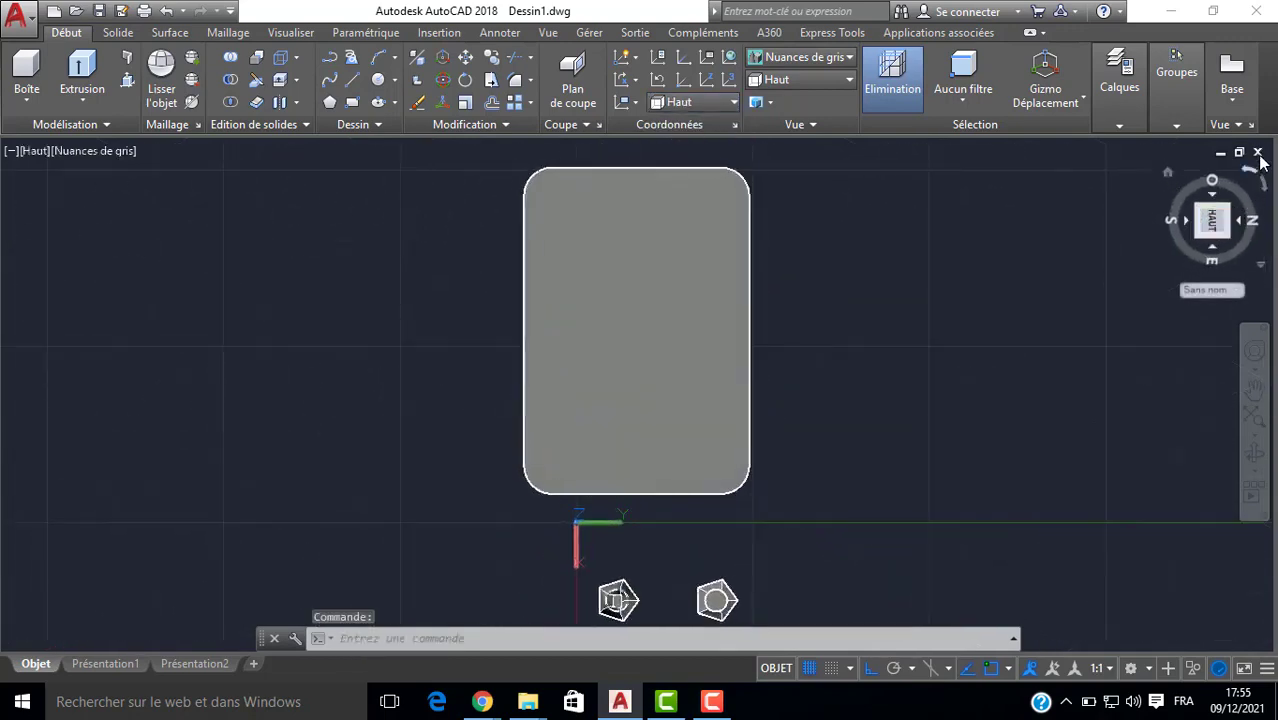
click(1252, 178)
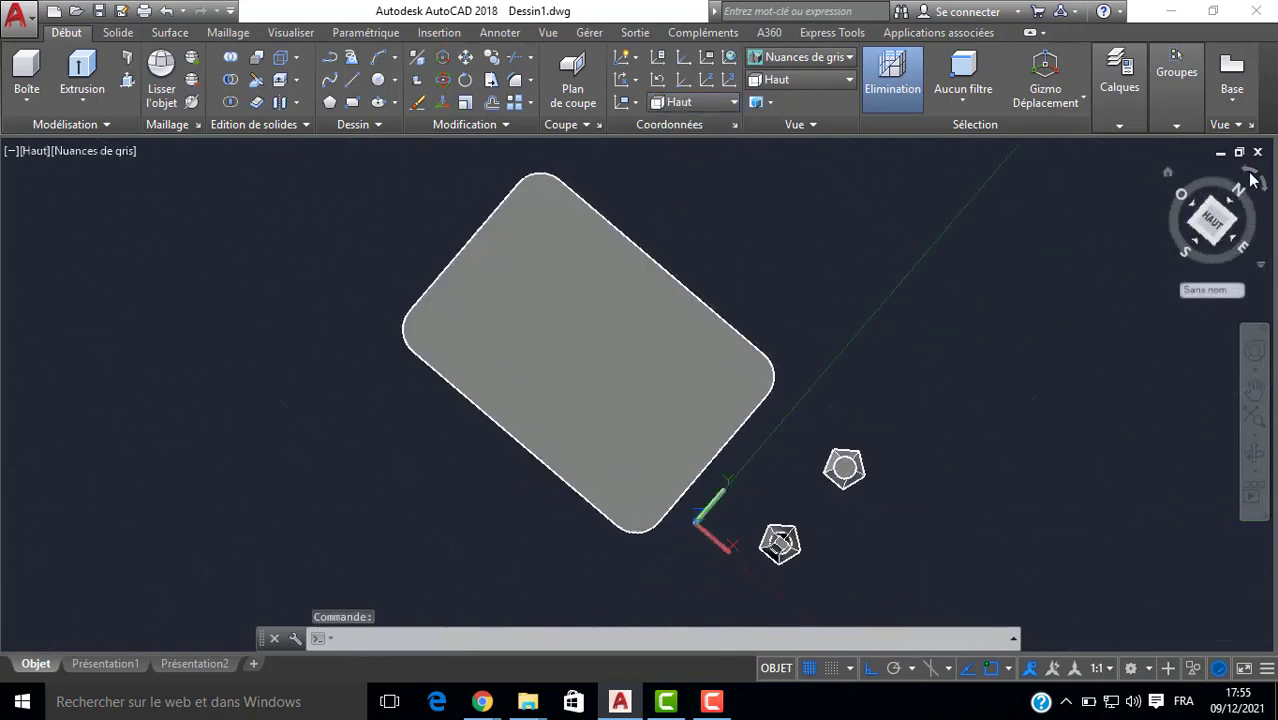
click(1234, 245)
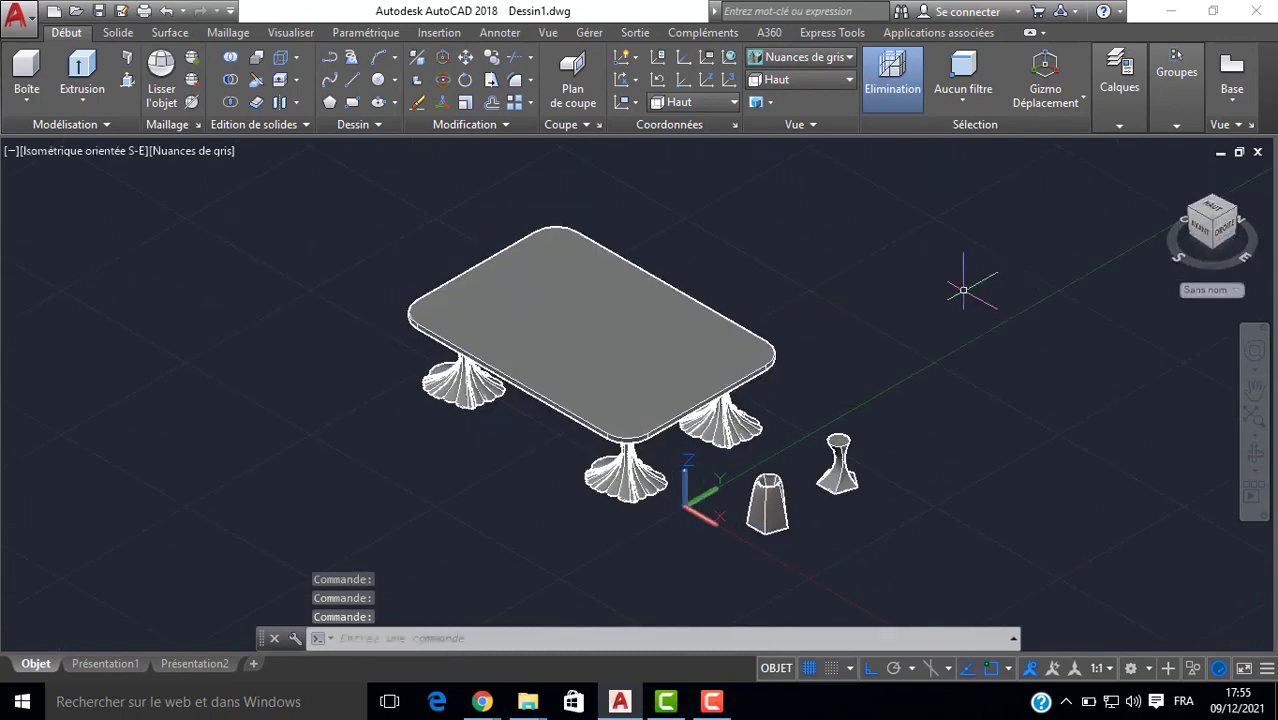
shift+middle_drag(640, 357, 645, 310)
scroll(546, 409, up, 3)
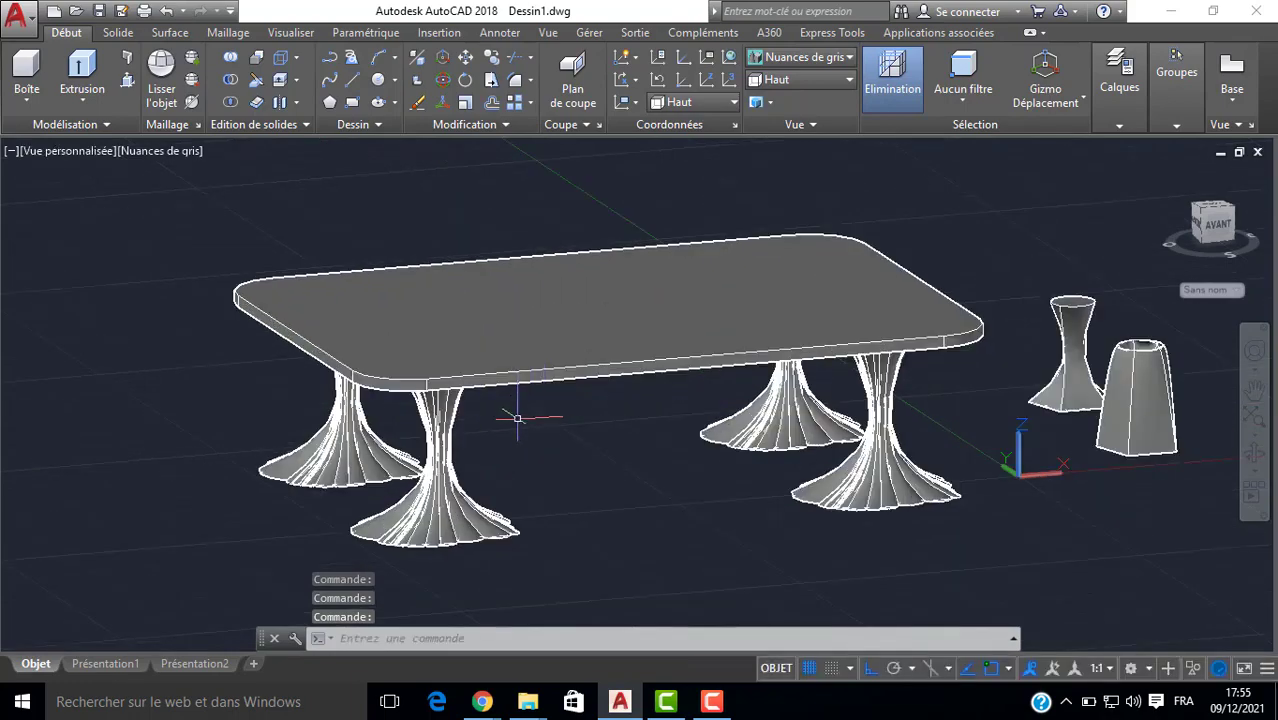
shift+middle_drag(599, 414, 683, 405)
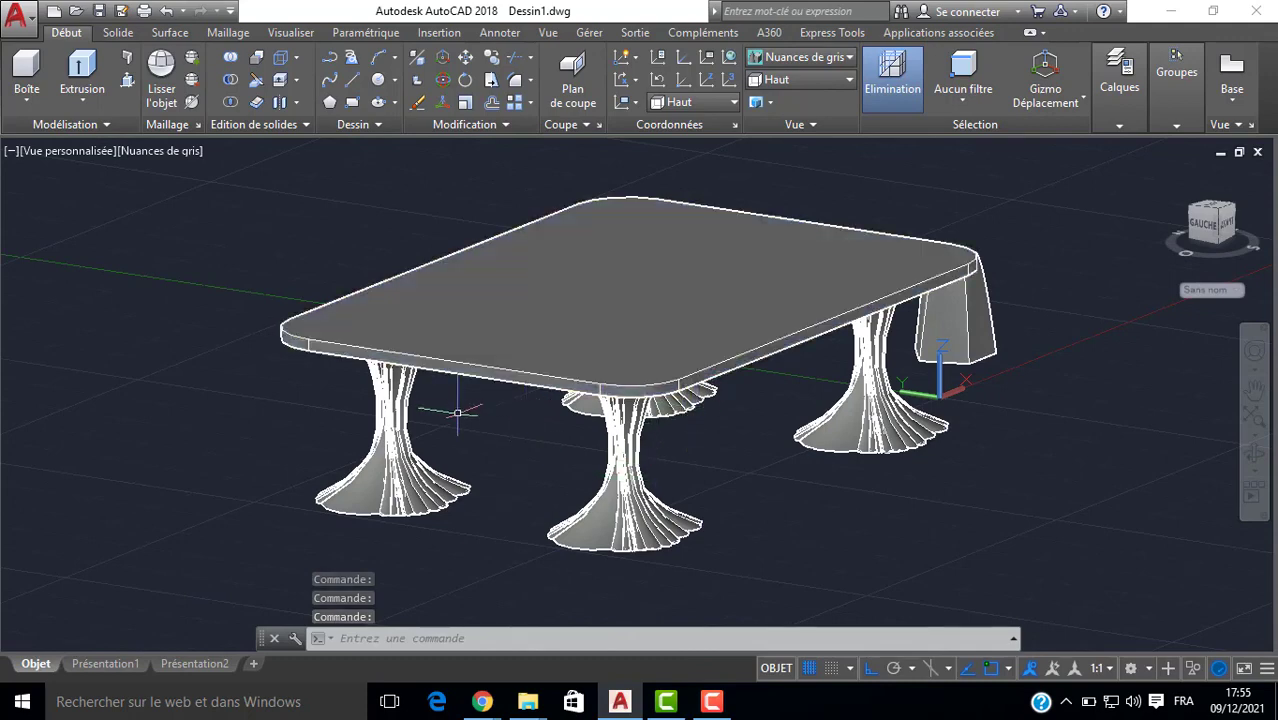
middle_drag(516, 403, 750, 357)
scroll(357, 330, down, 3)
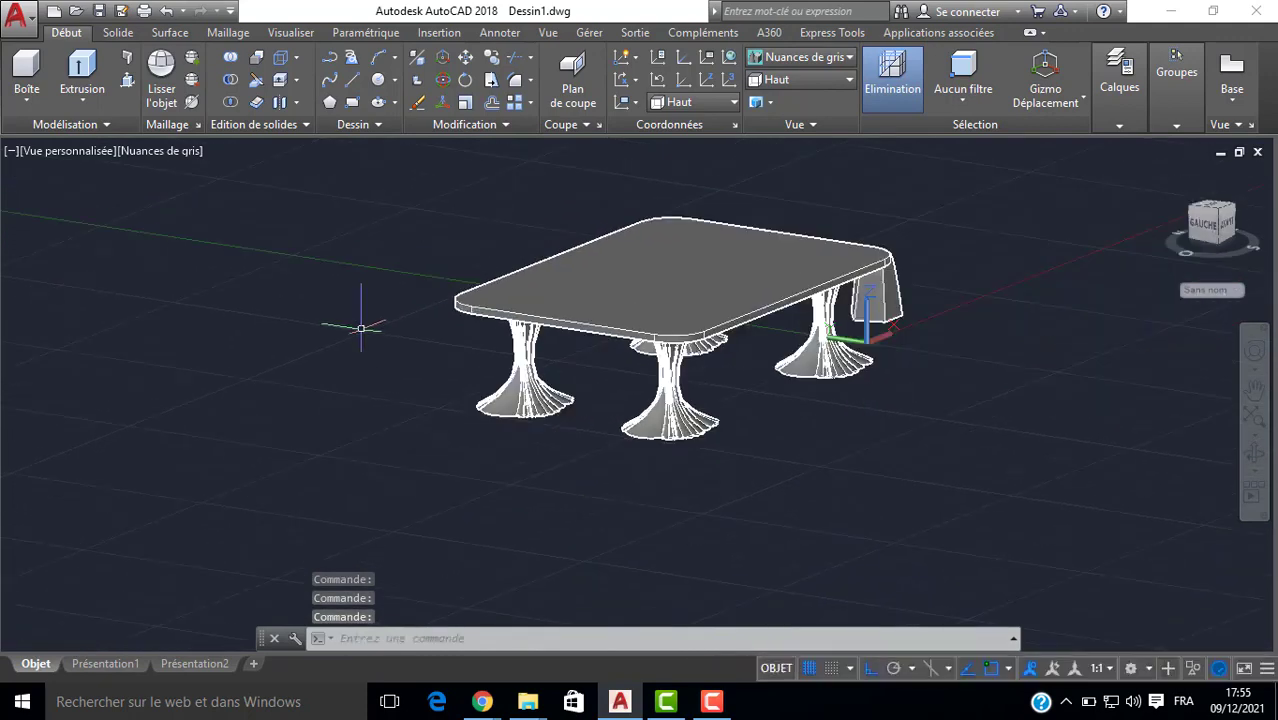
Draw a circle with a radius of about 1225 on the ground in the empty space beside the table.
middle_drag(312, 303, 407, 268)
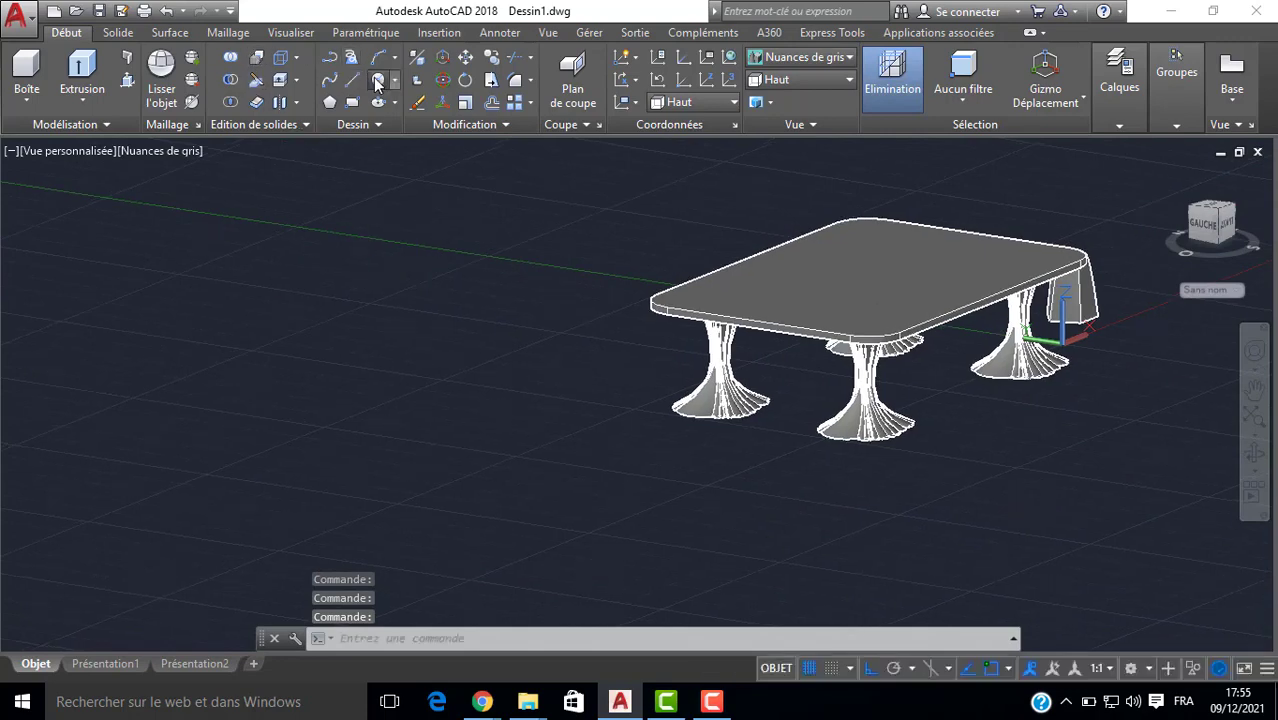
click(377, 84)
click(298, 354)
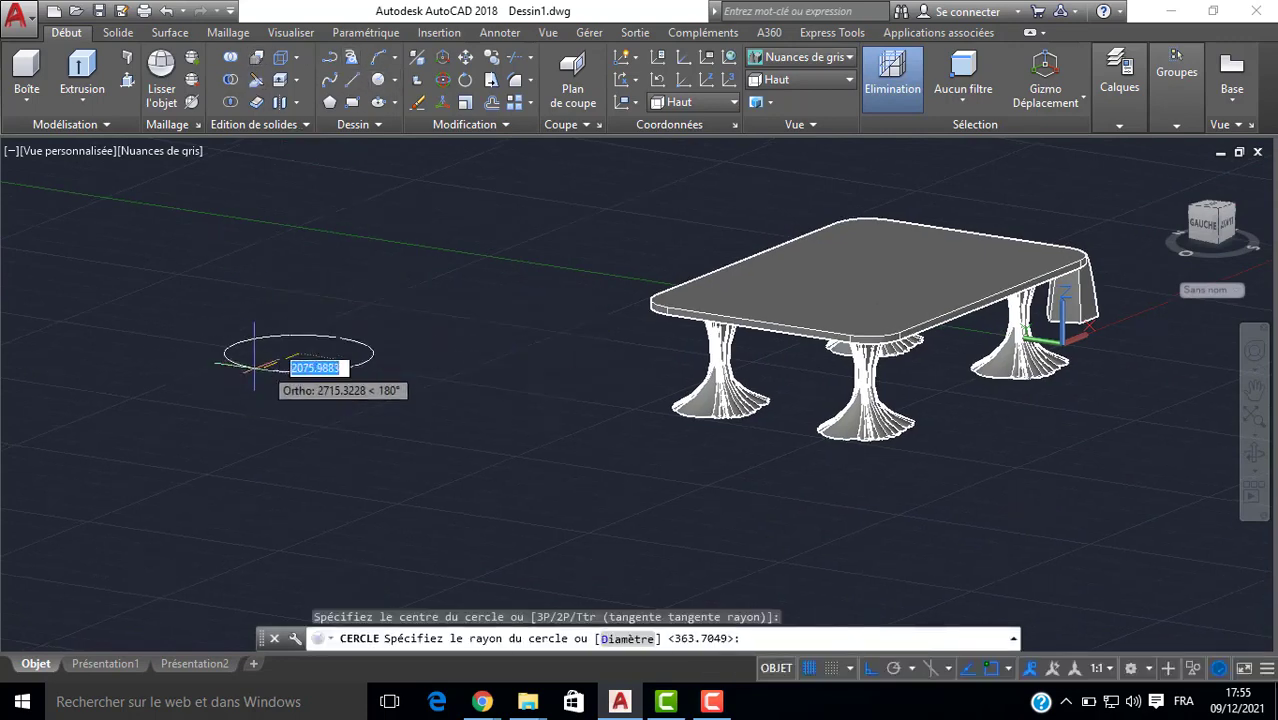
scroll(272, 352, up, 3)
click(268, 356)
scroll(285, 345, down, 4)
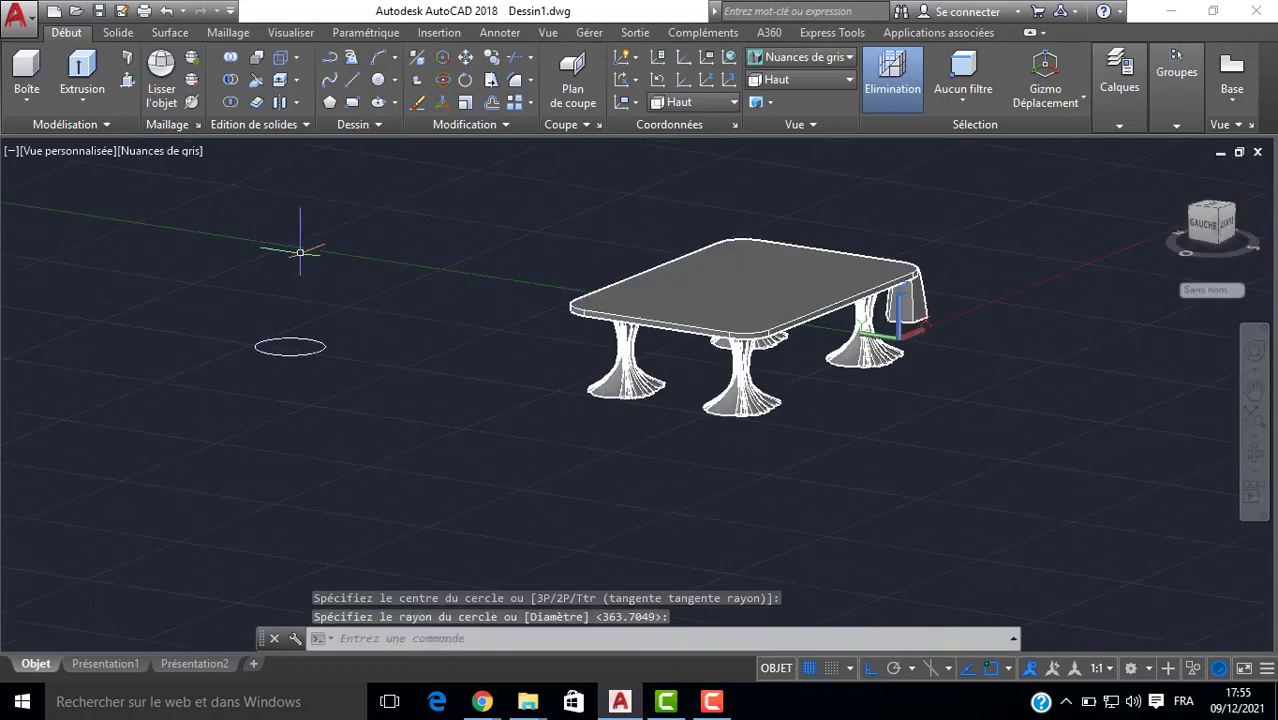
Draw a large three-point arc starting at the circle's centre, with ortho mode turned off.
middle_drag(300, 252, 288, 350)
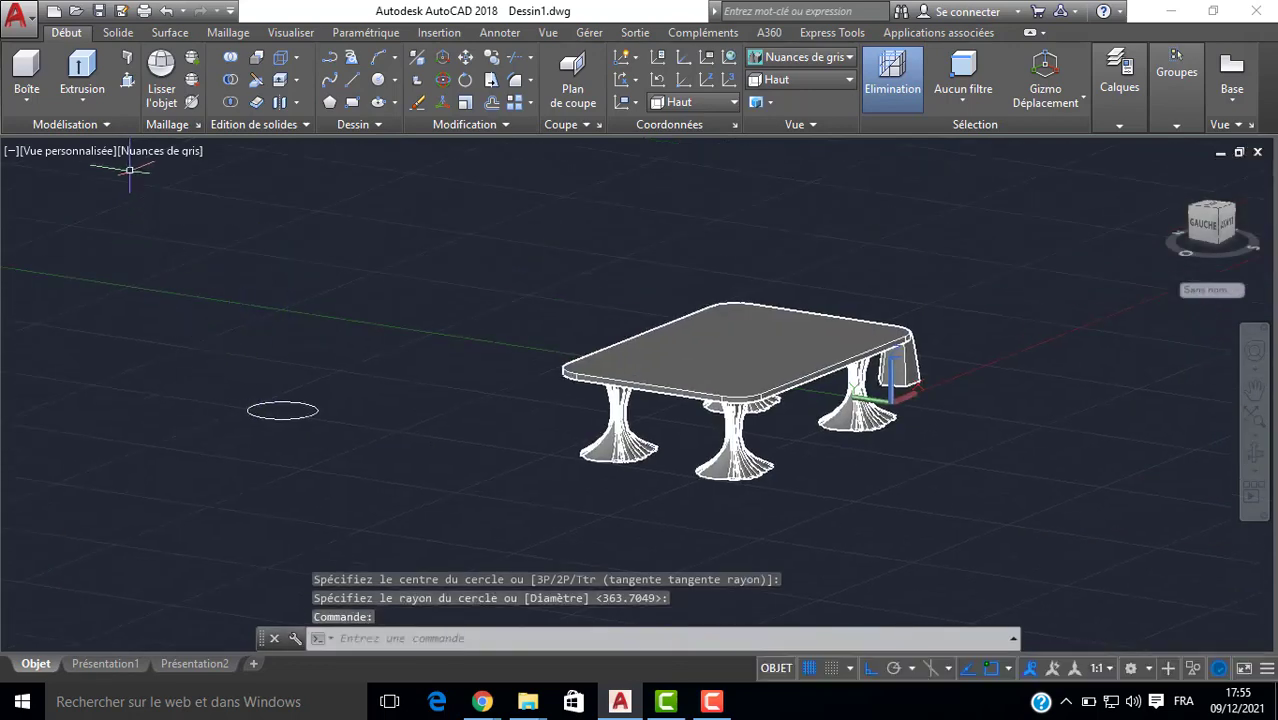
middle_drag(476, 334, 476, 348)
text(a)
key(Return)
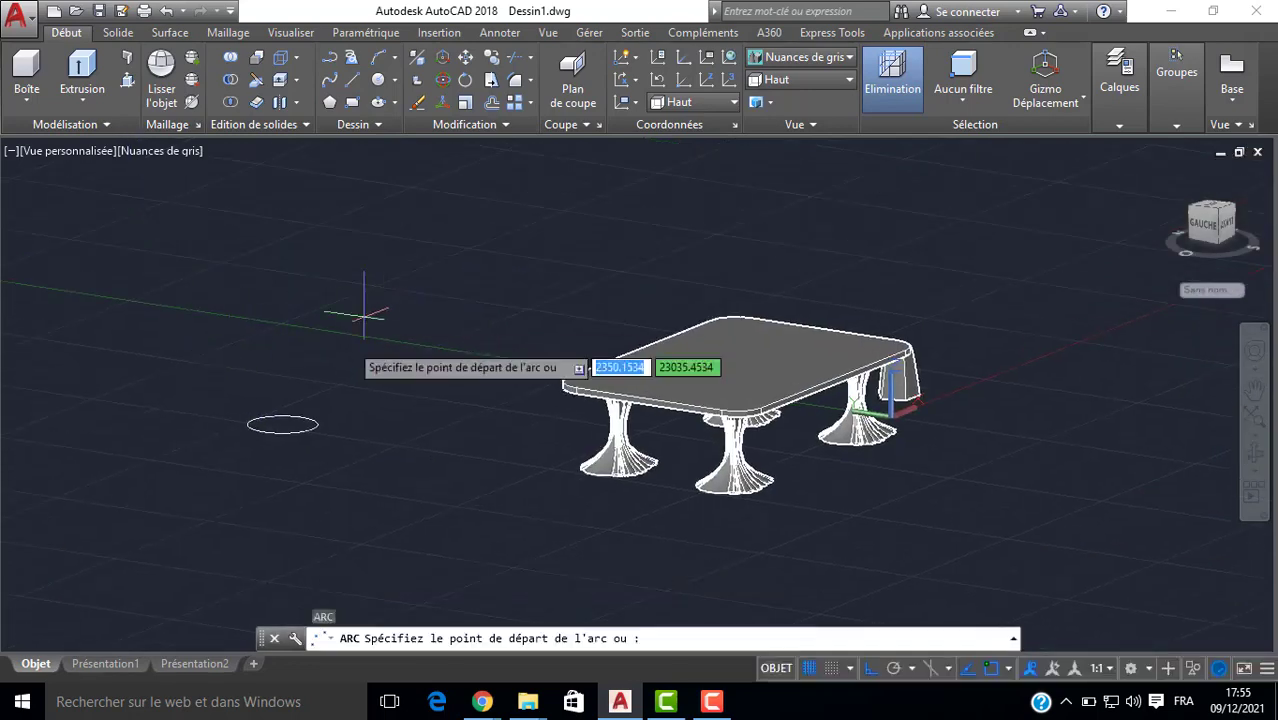
click(282, 424)
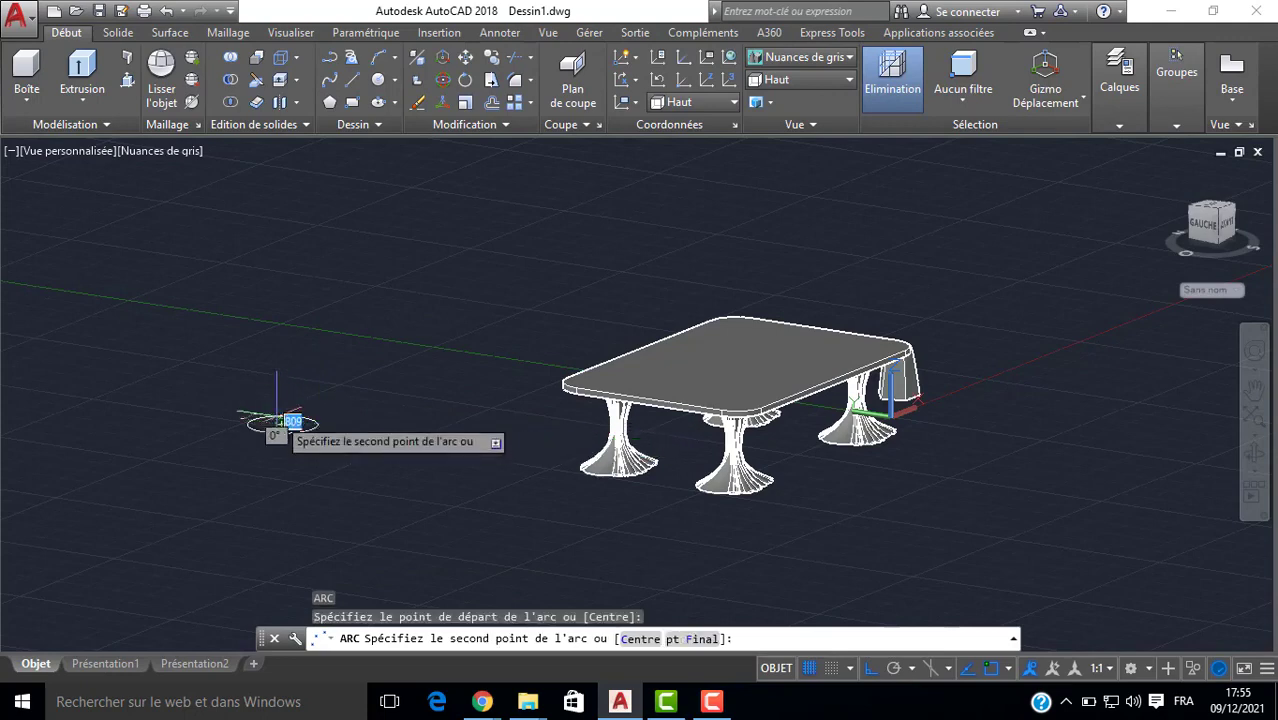
key(F8)
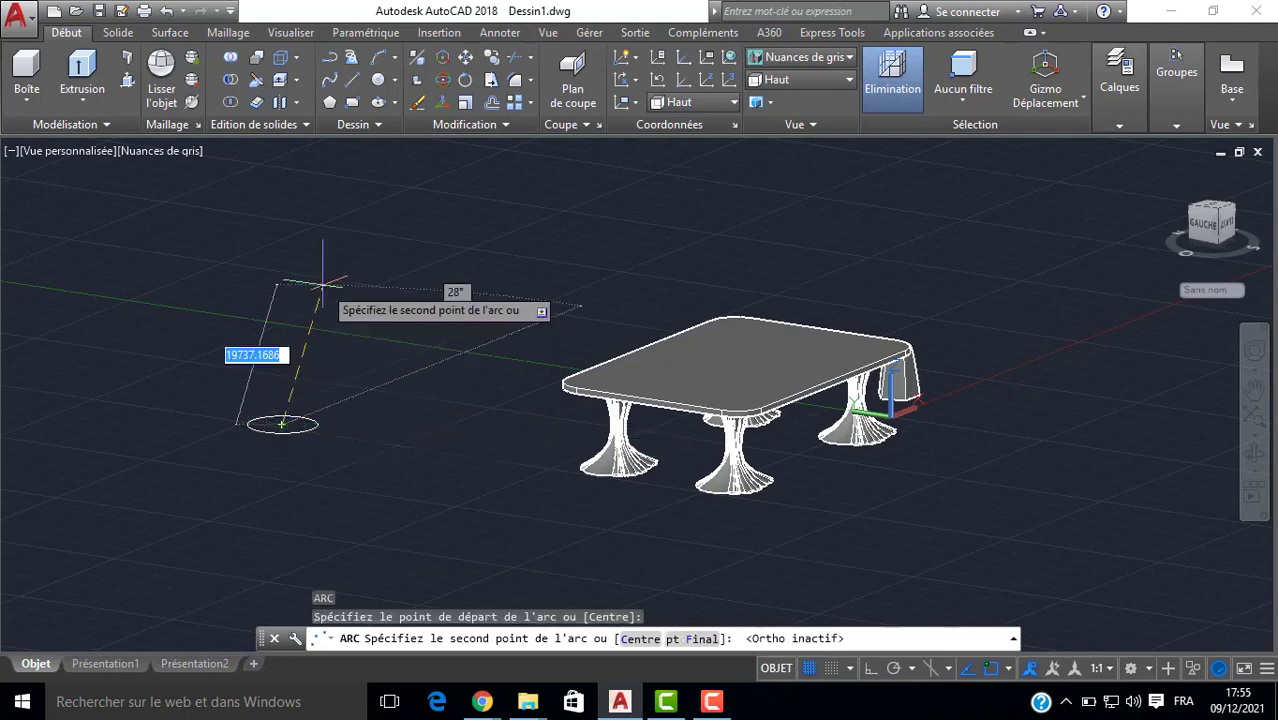
click(463, 210)
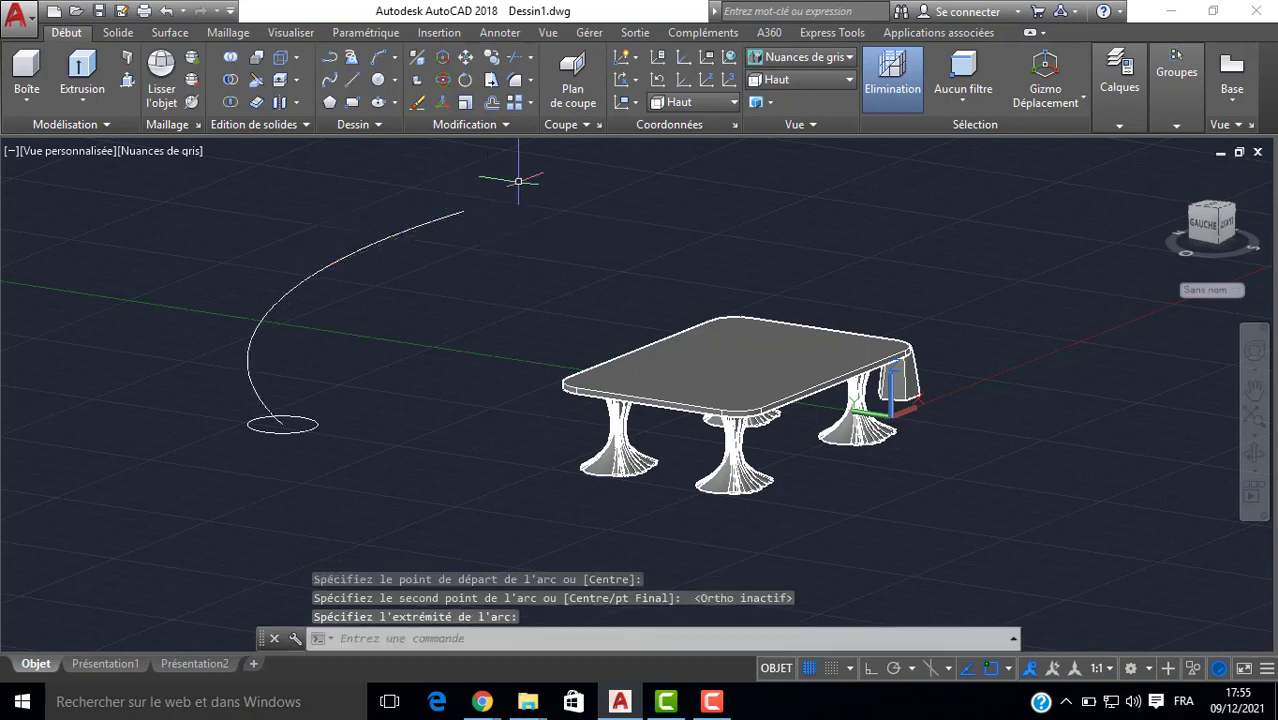
text(c)
key(Return)
click(463, 210)
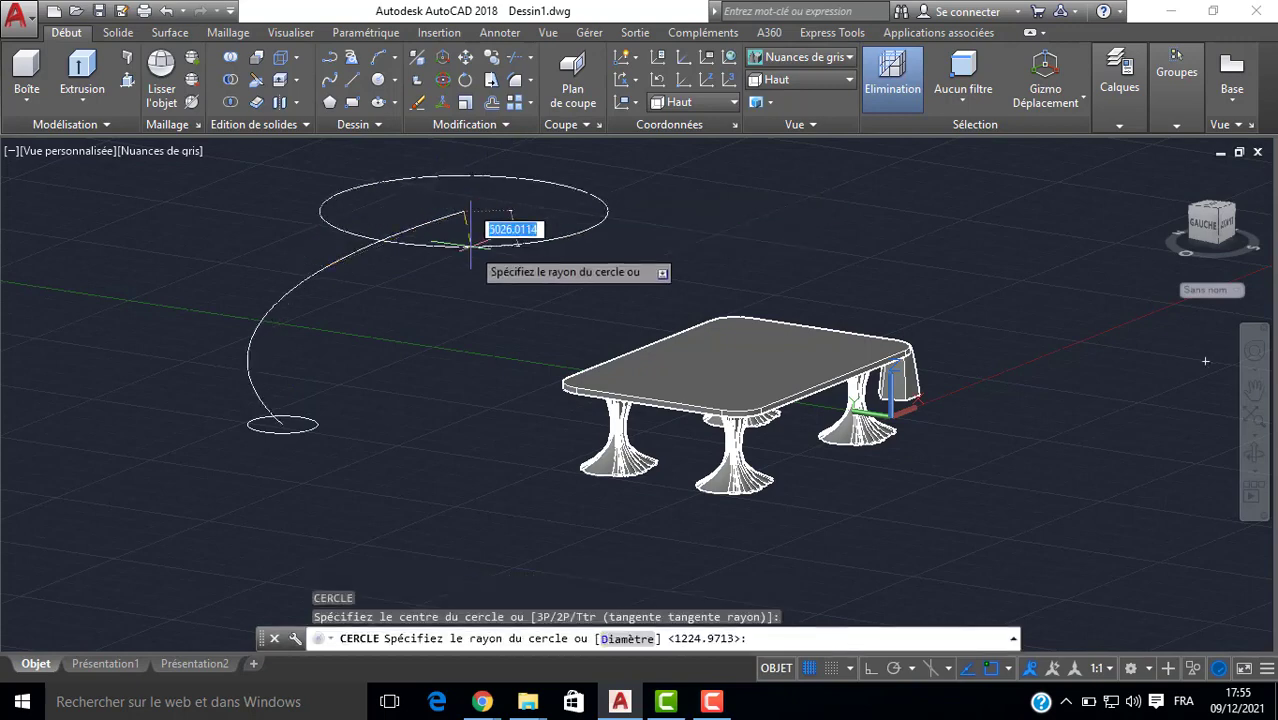
key(Escape)
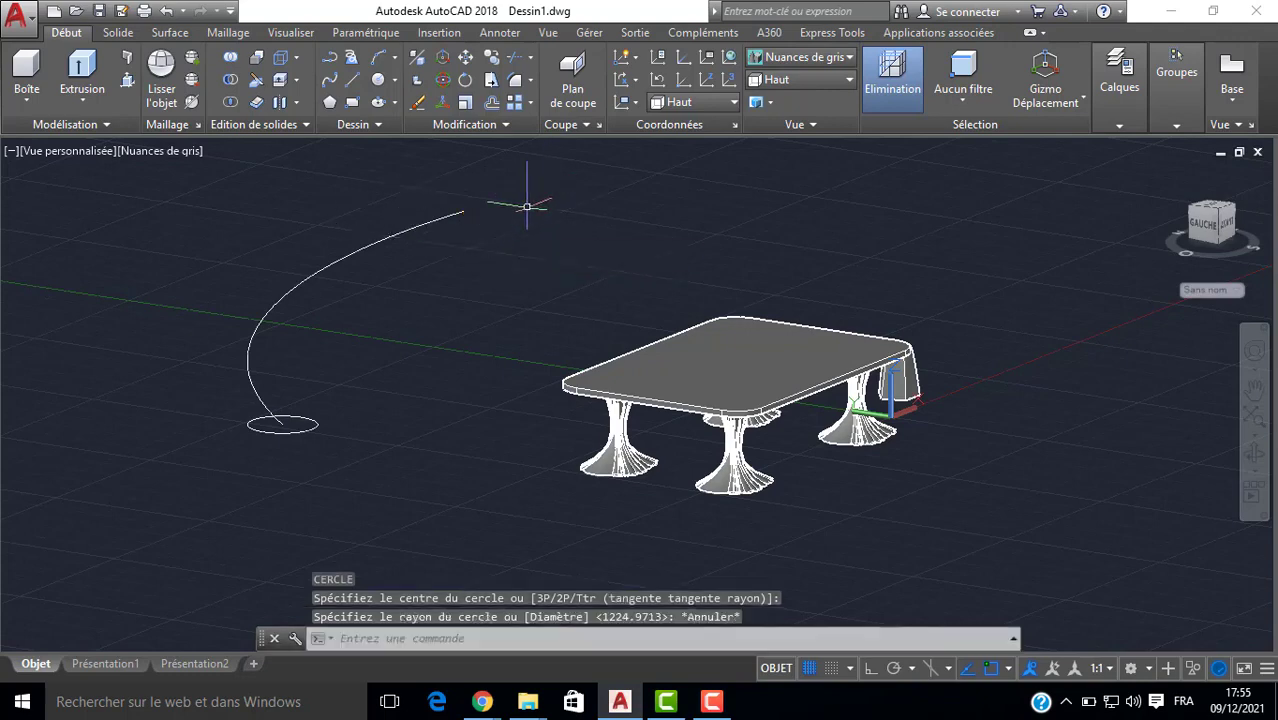
Set the coordinate system to Gauche and draw an upright three-point arc rising from the circle's centre and curving over away from the table.
shift+middle_drag(361, 380, 405, 365)
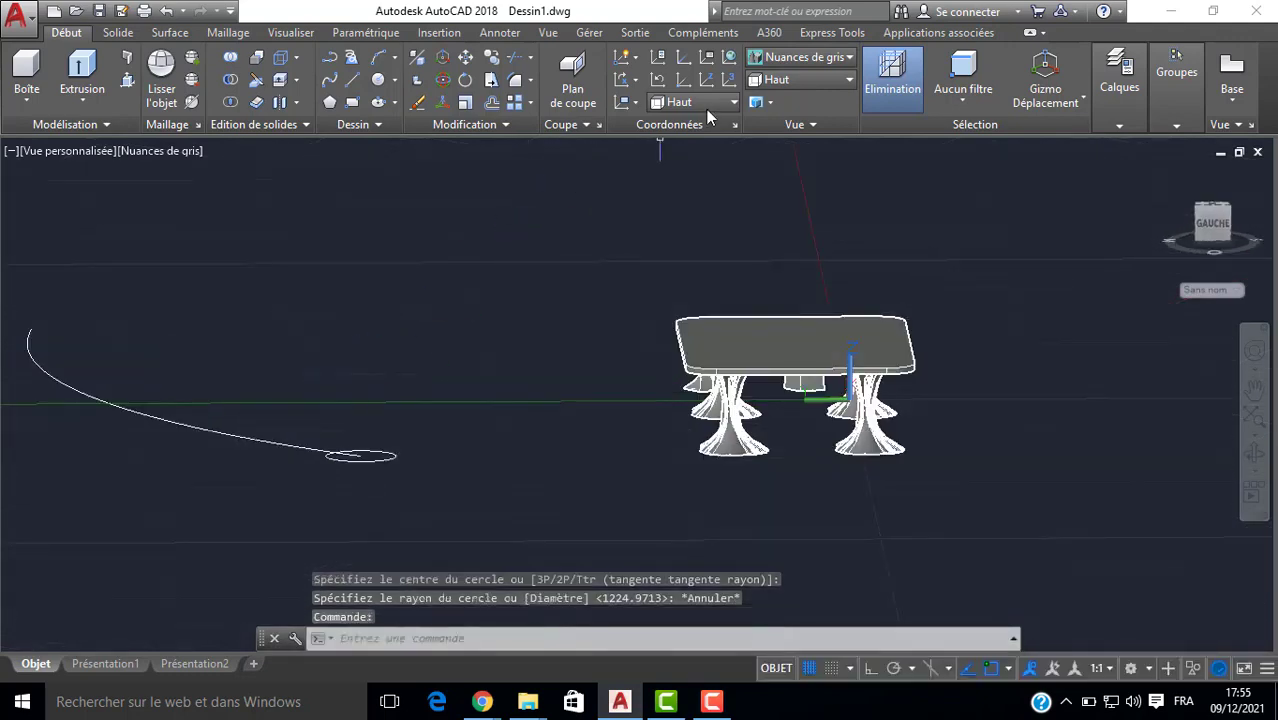
click(695, 104)
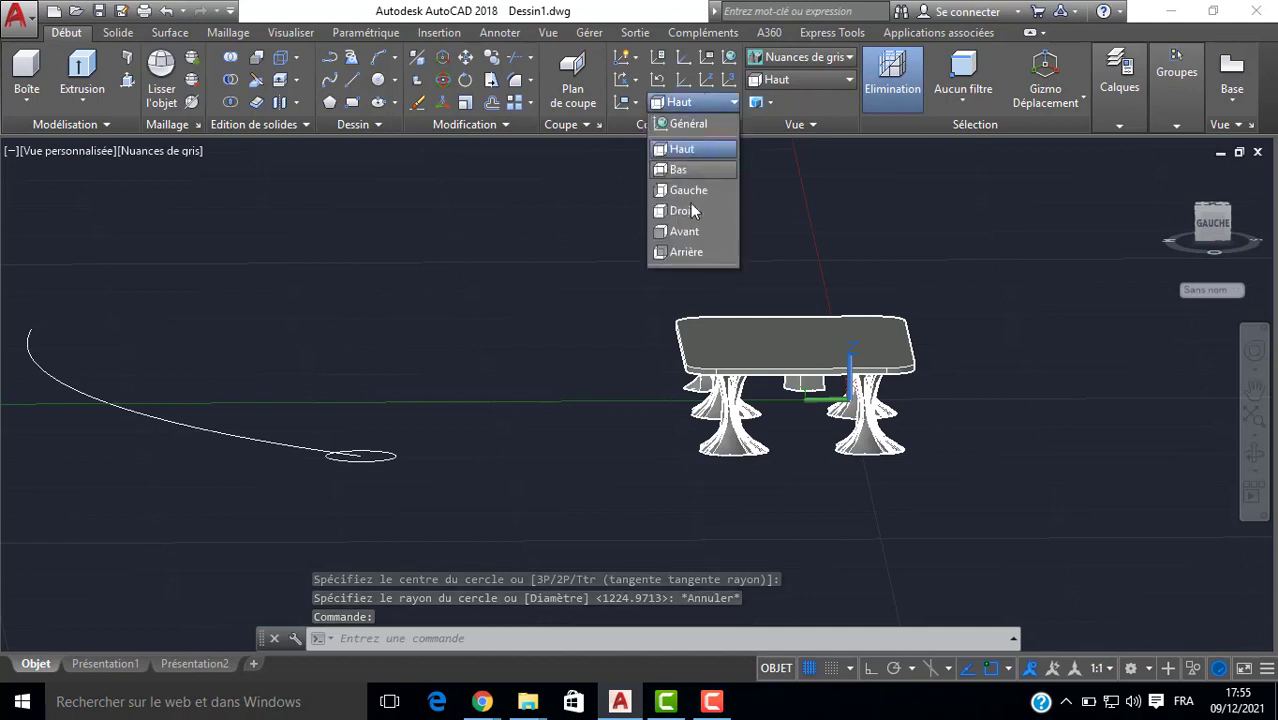
click(689, 191)
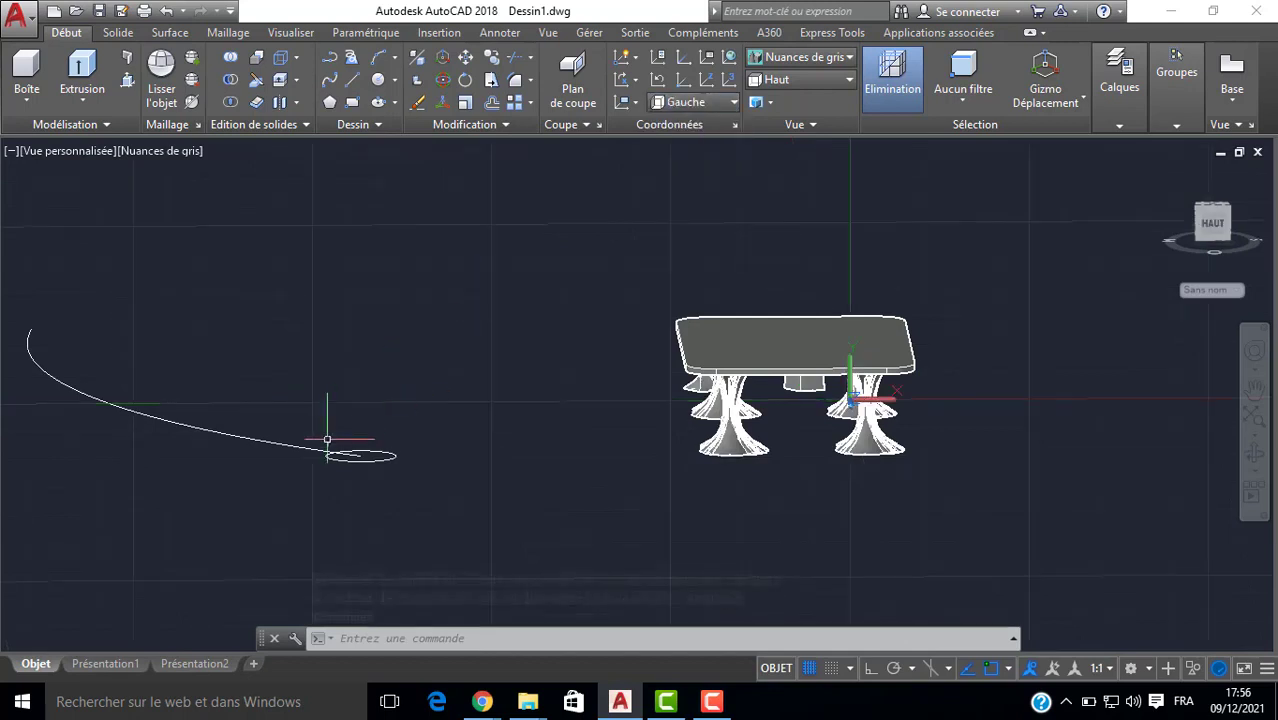
text(arc)
key(Return)
click(360, 456)
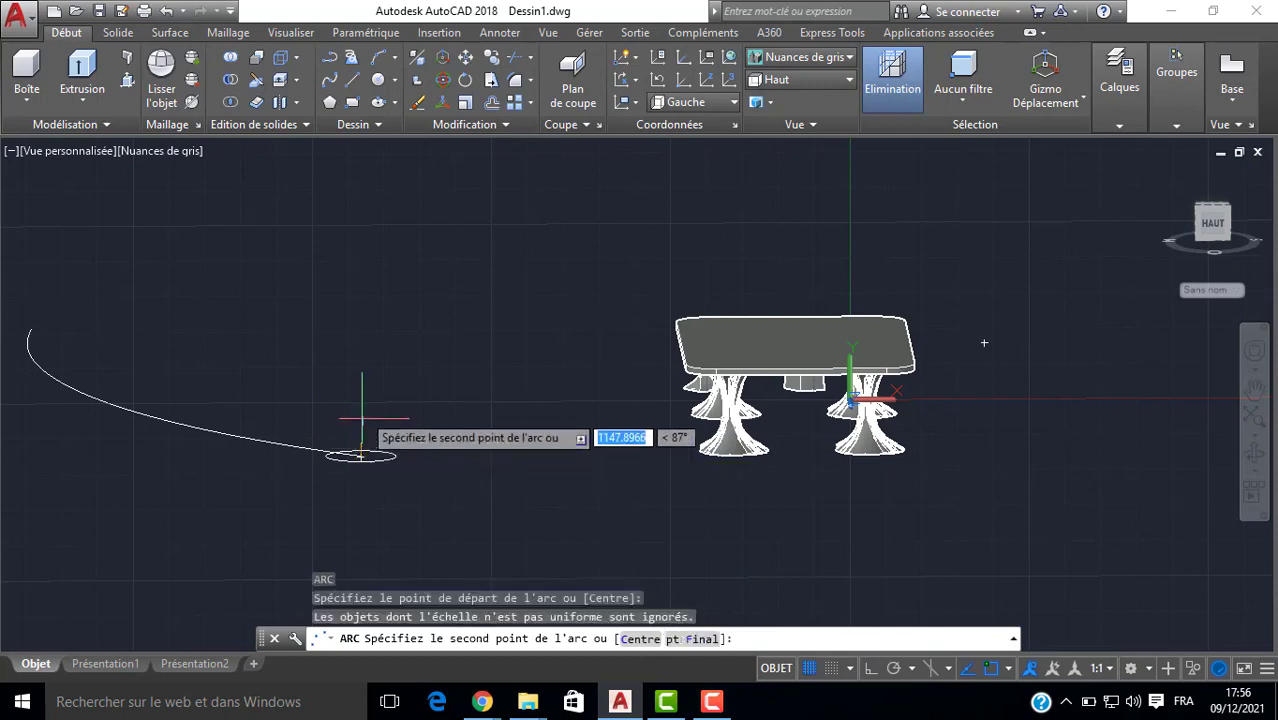
click(350, 290)
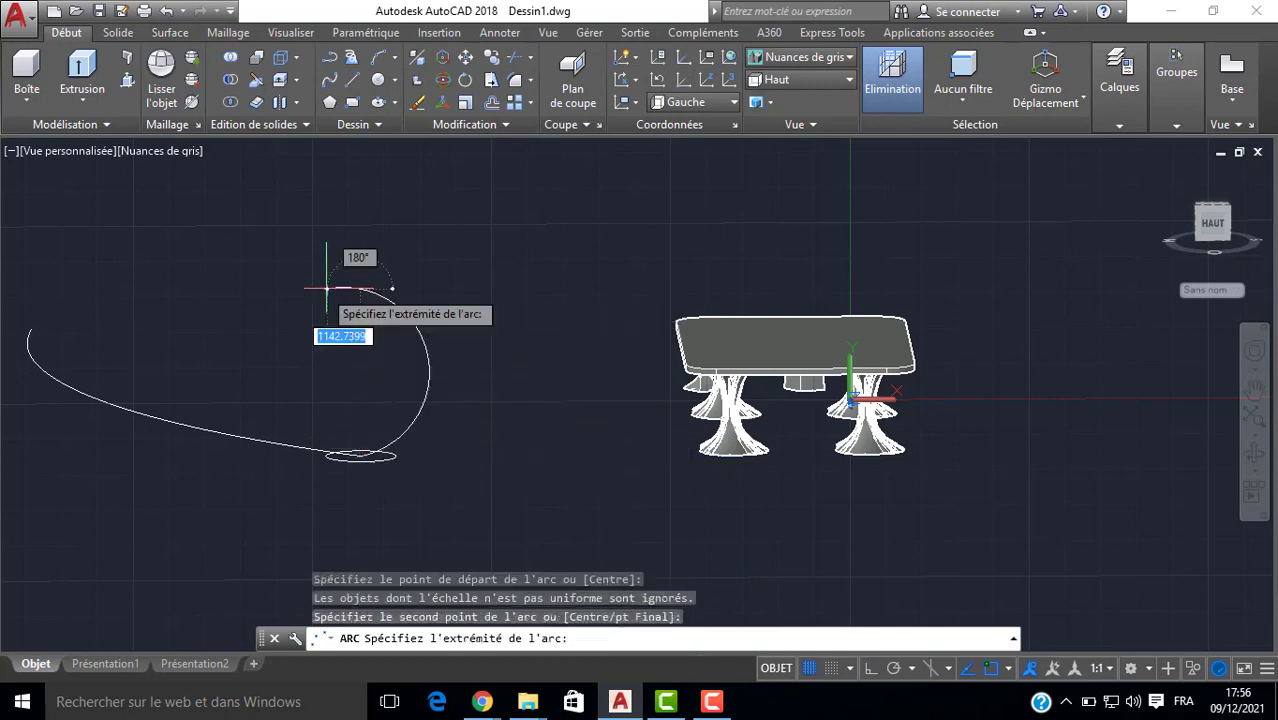
click(116, 236)
Delete the flat arc lying on the ground, keeping the circle and the upright arc.
click(229, 410)
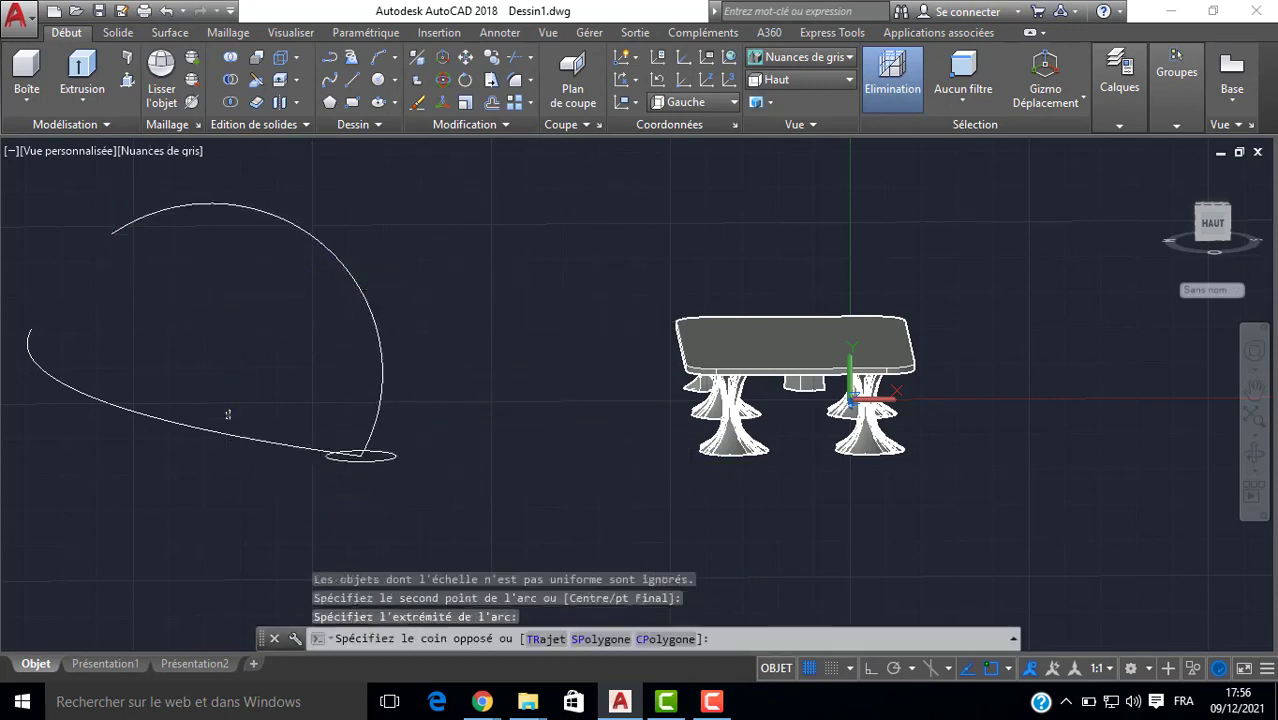
click(224, 434)
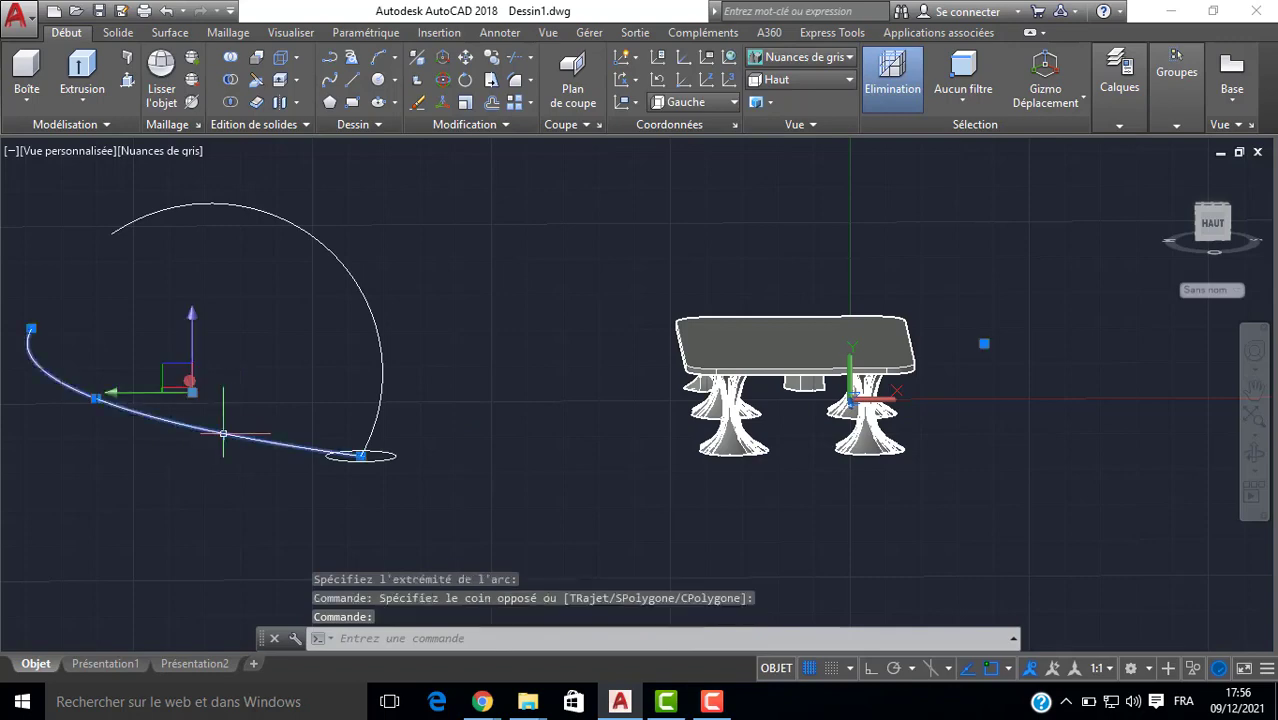
key(Delete)
shift+middle_drag(534, 437, 540, 571)
scroll(386, 470, up, 2)
scroll(508, 512, down, 2)
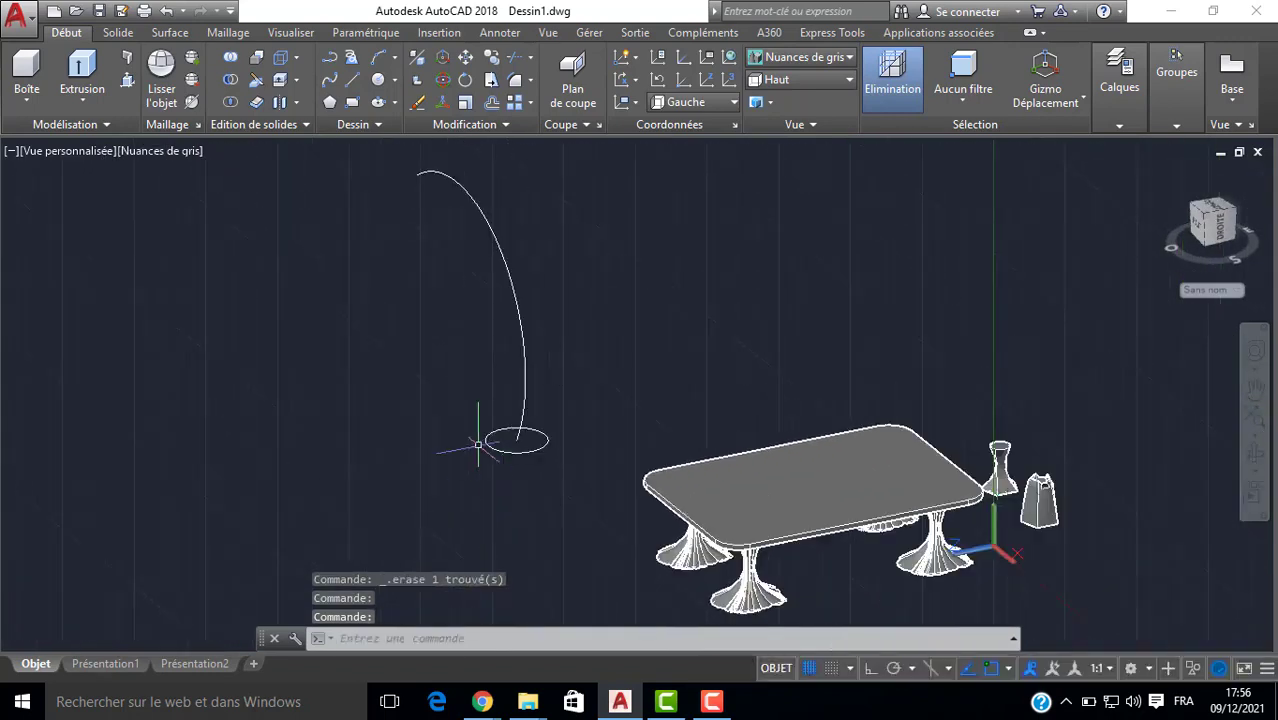
middle_drag(476, 442, 500, 488)
text(c)
key(Return)
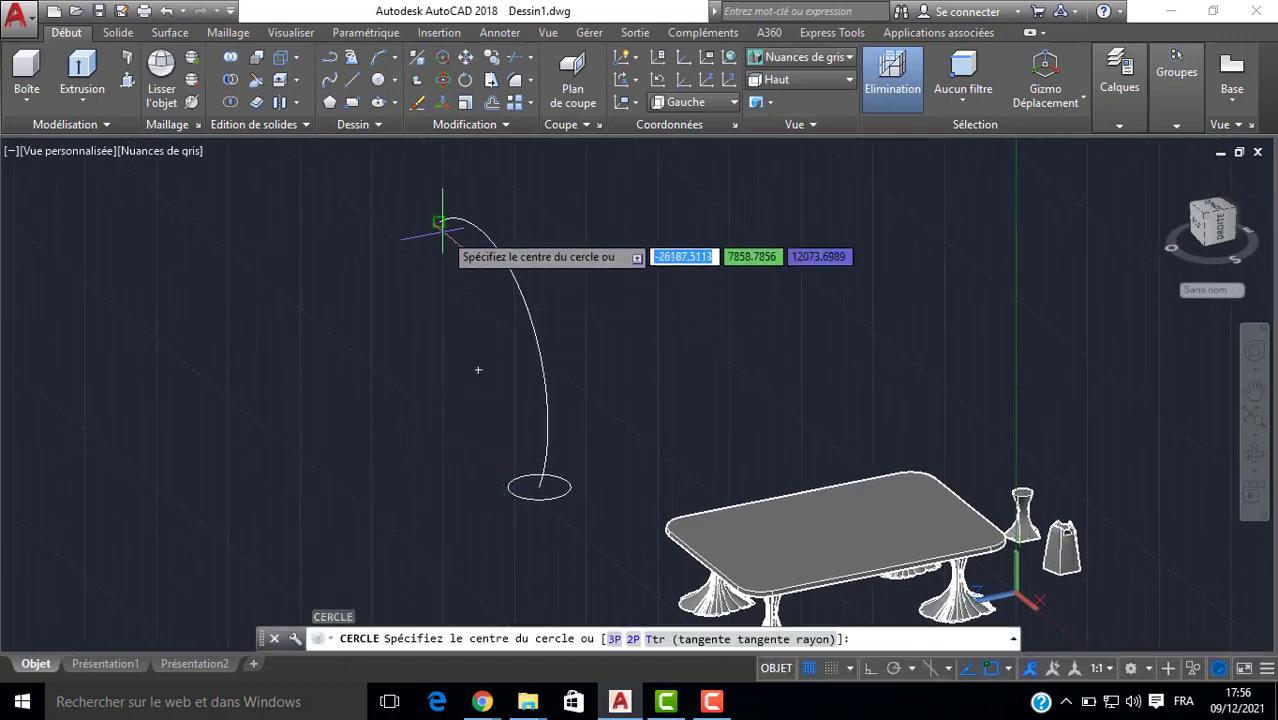
click(438, 214)
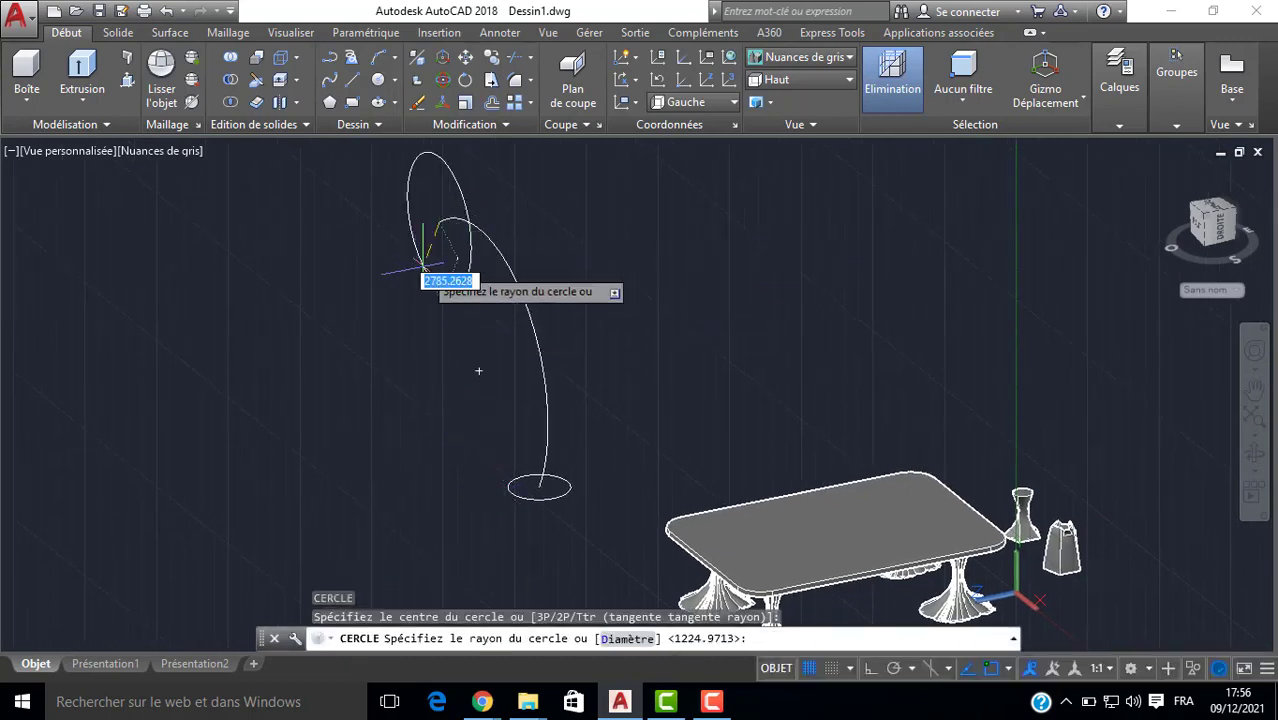
key(Escape)
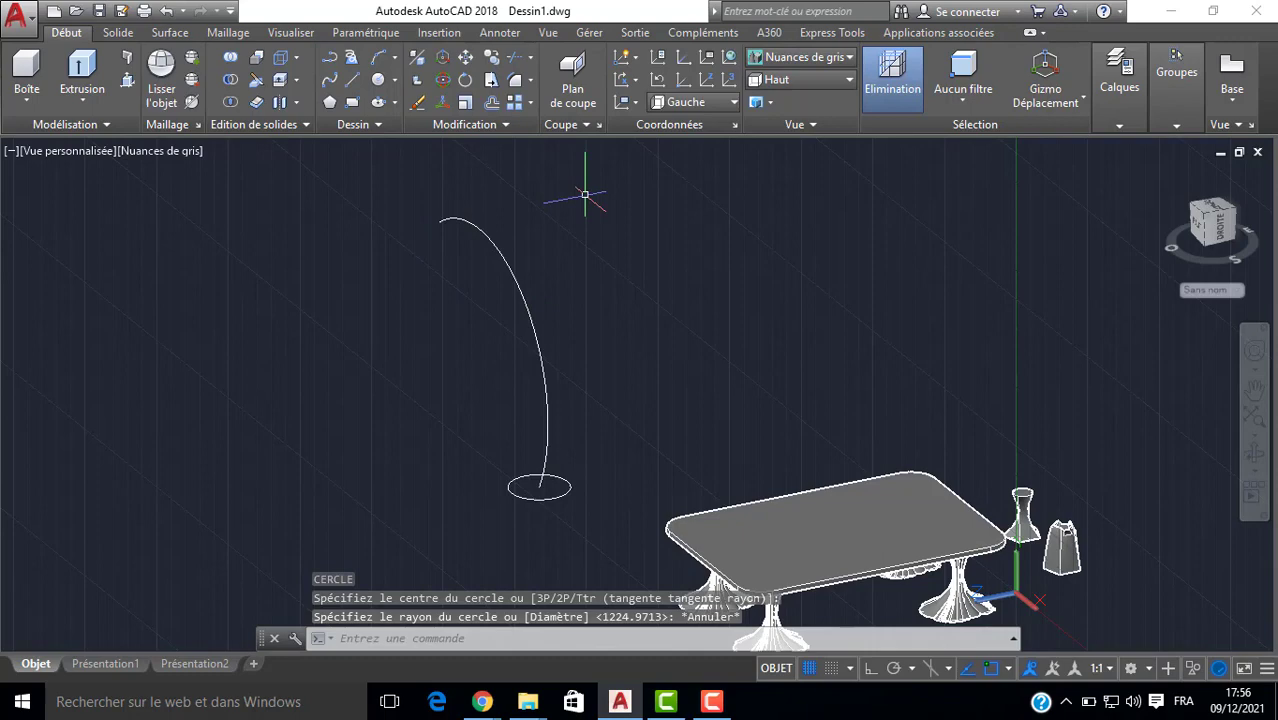
Set the coordinate system to Haut and draw a horizontal circle centred on the upper end of the upright arc, larger than the ground circle.
click(685, 104)
click(682, 150)
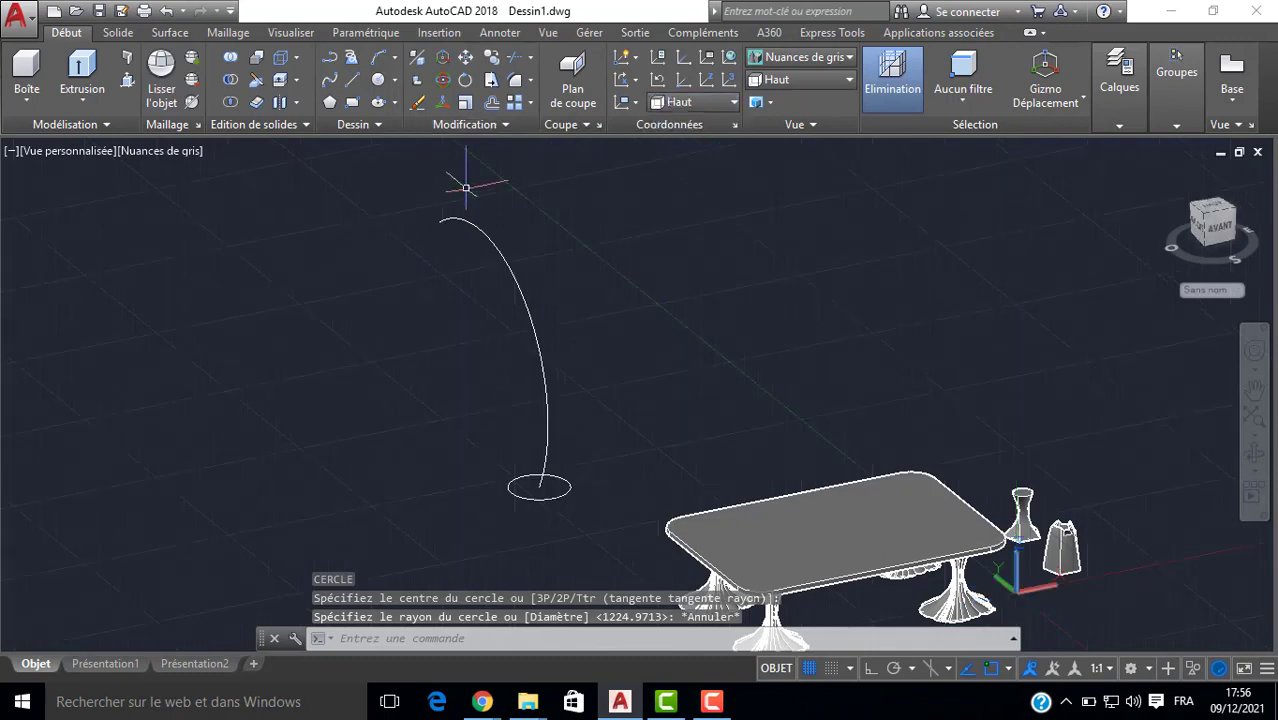
text(c)
key(Return)
click(440, 220)
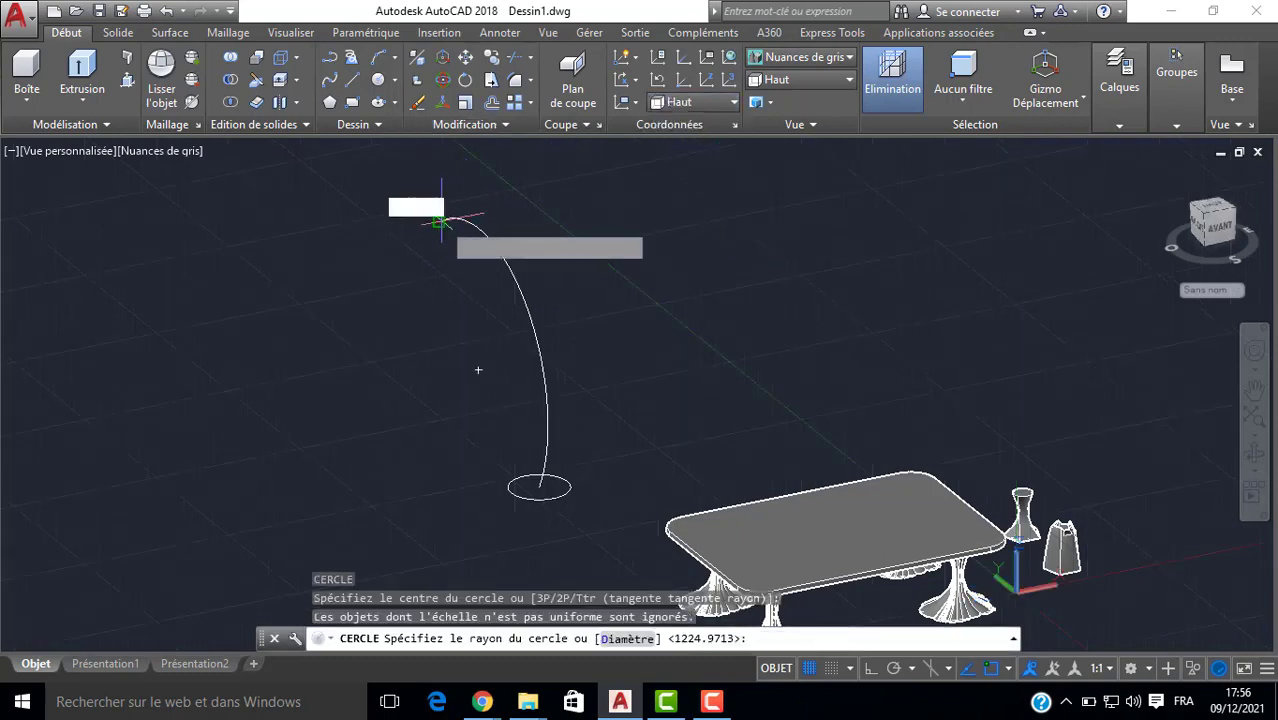
key(Escape)
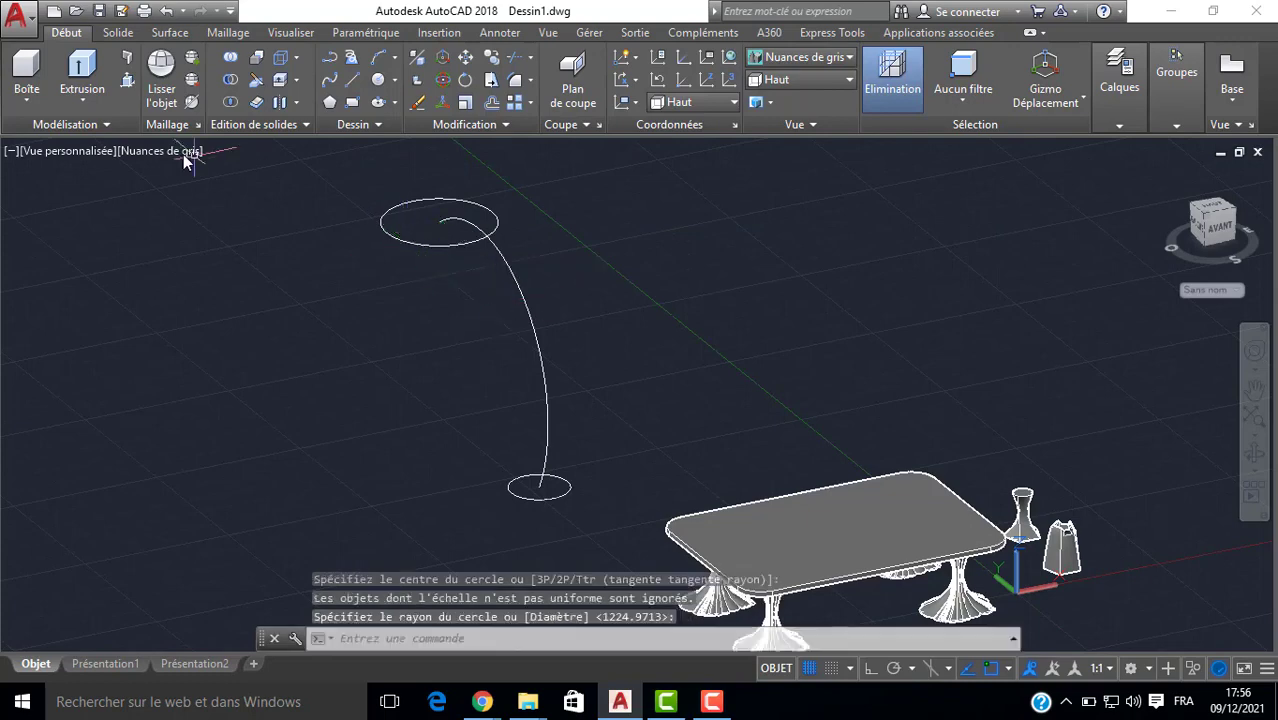
Try to loft the ground circle with the upright arc as the second cross-section.
click(87, 100)
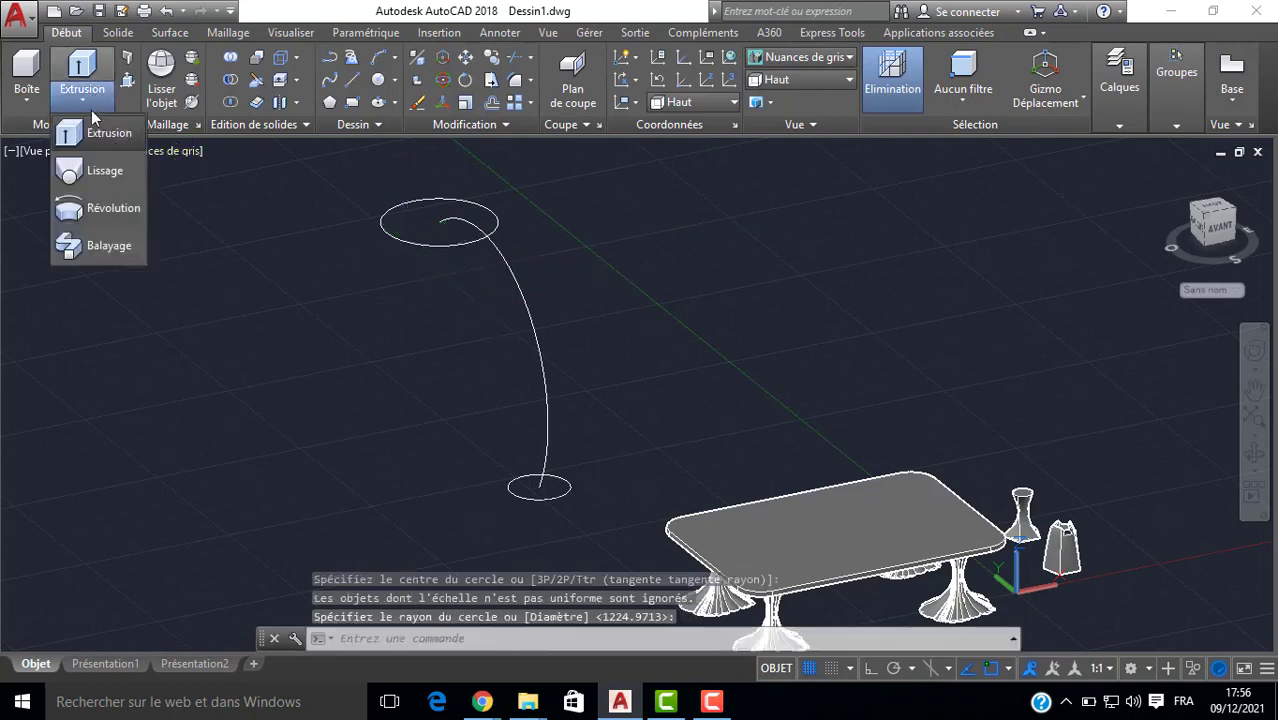
click(105, 171)
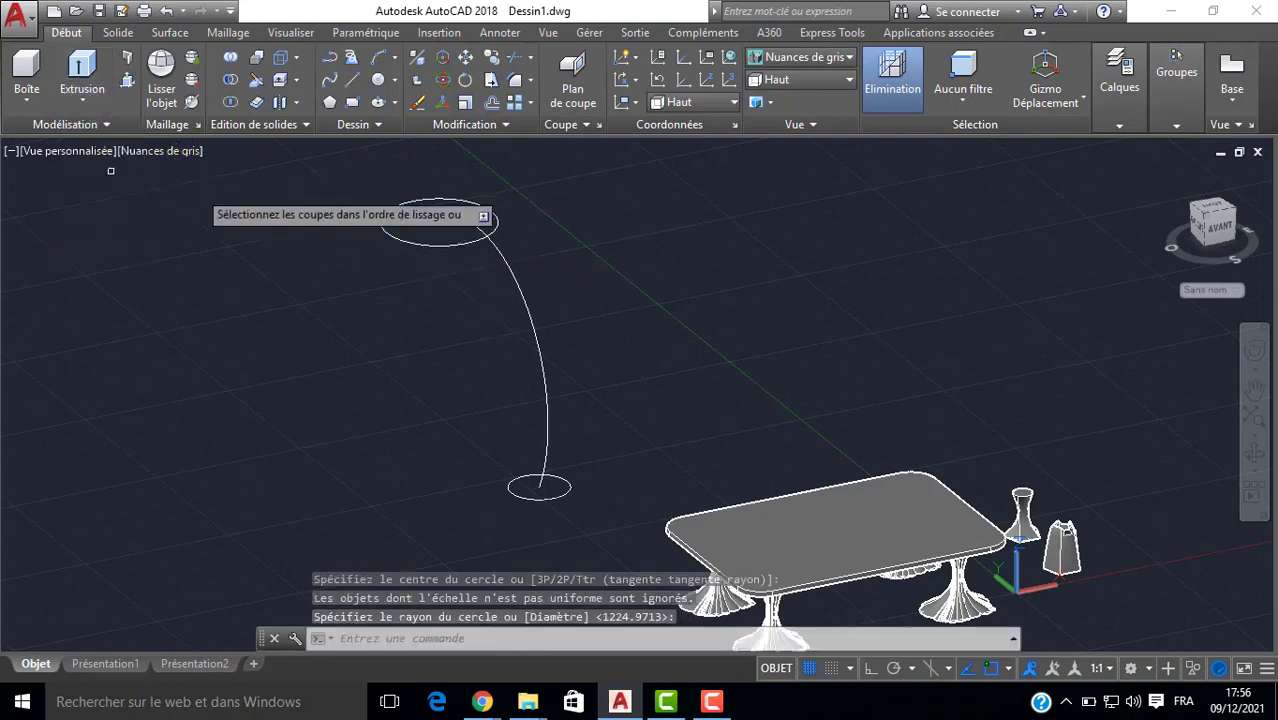
click(529, 501)
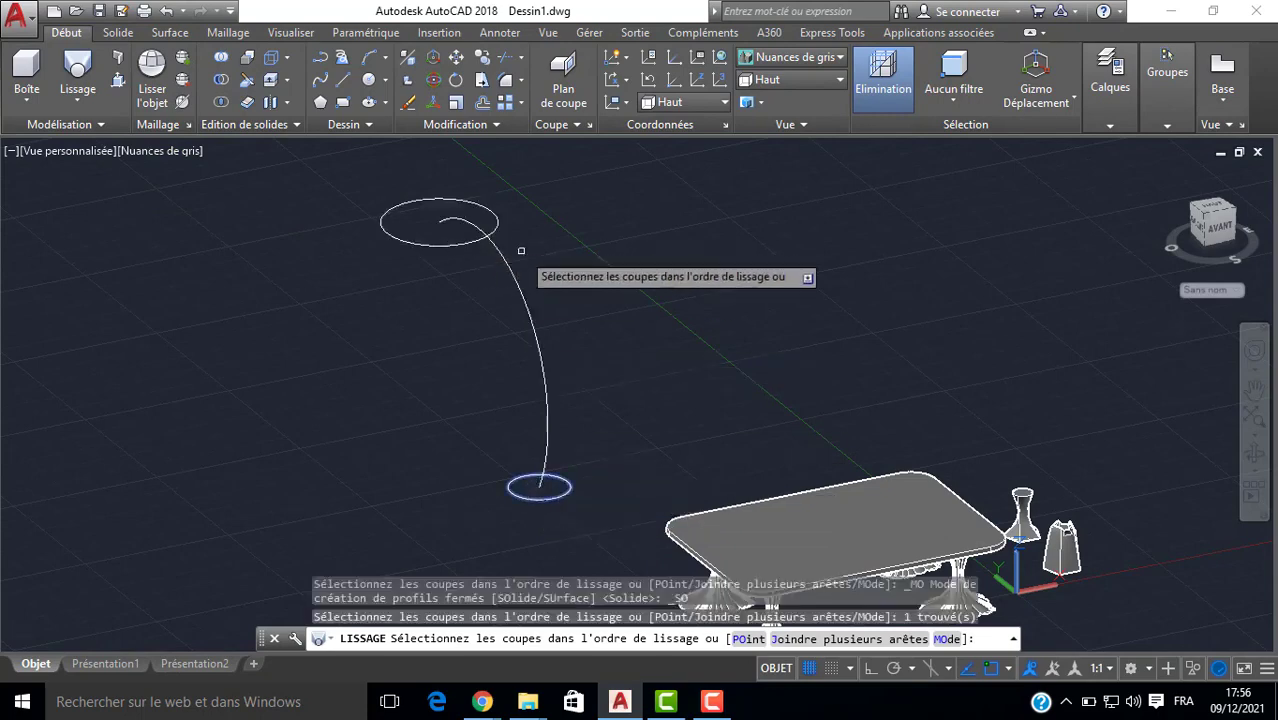
click(508, 270)
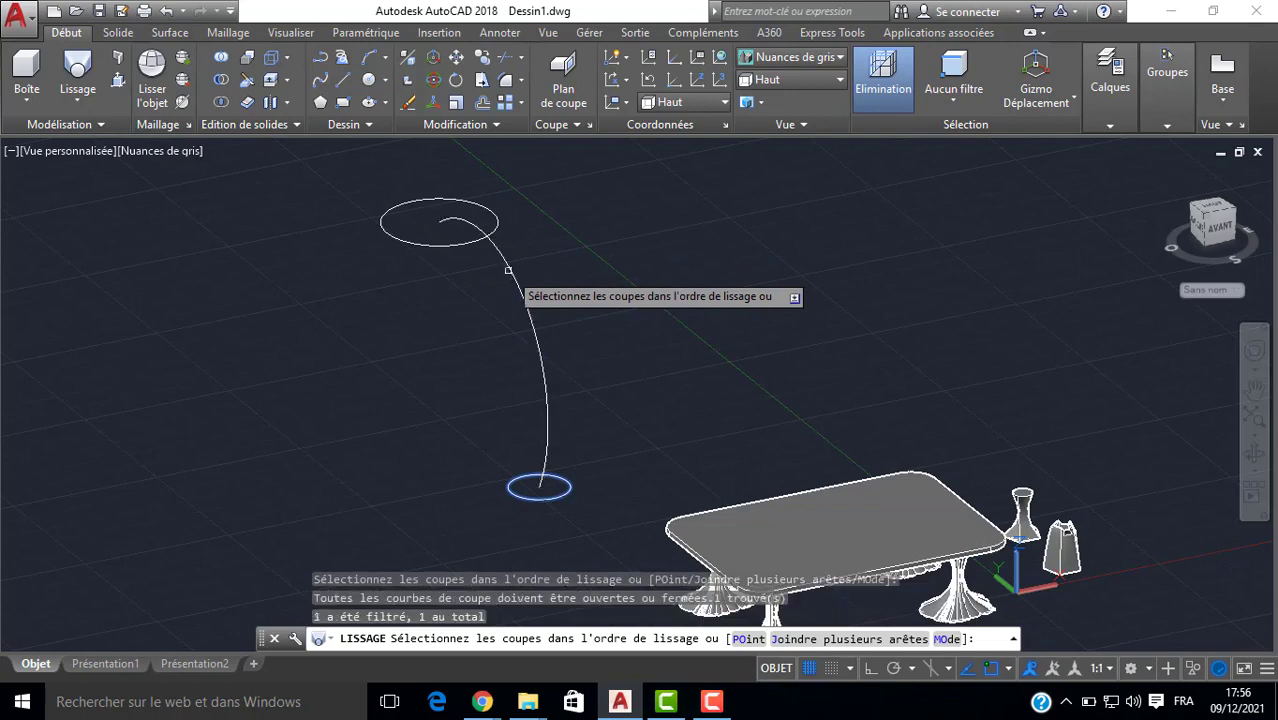
key(Return)
Loft a solid from the ground circle to the upper circle, using the Chemin option with the upright arc as the path.
key(Return)
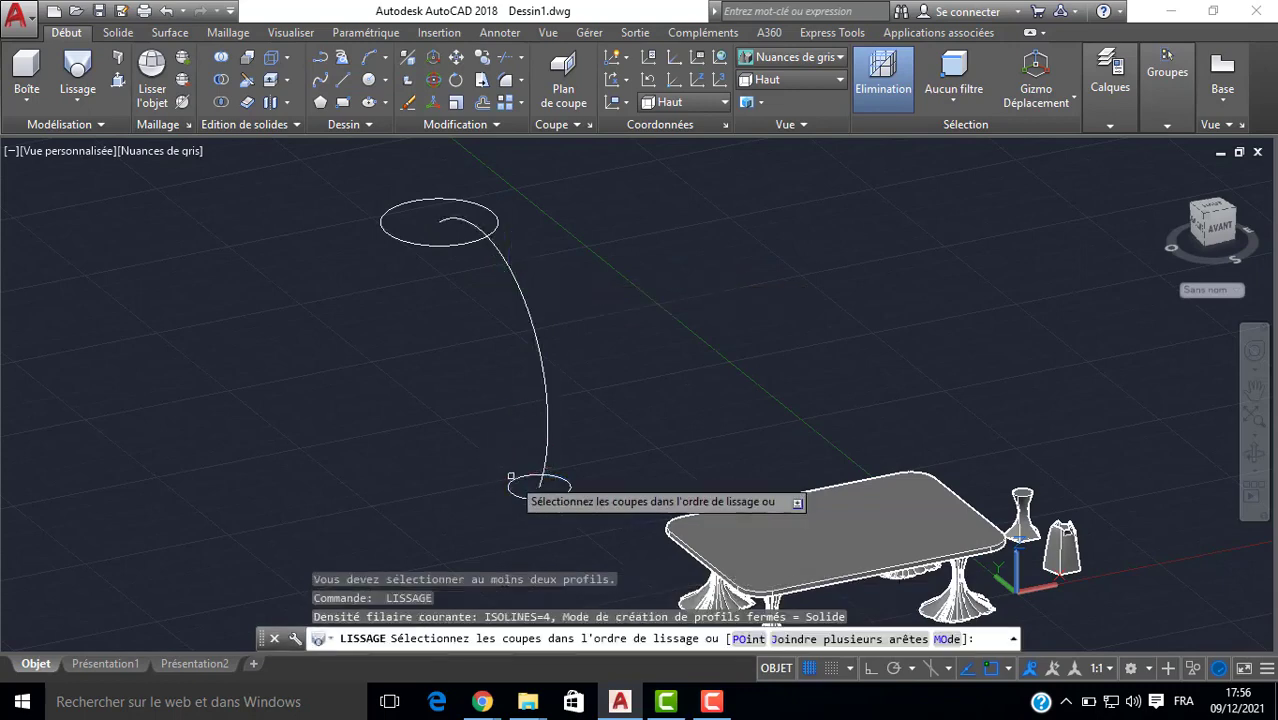
click(510, 484)
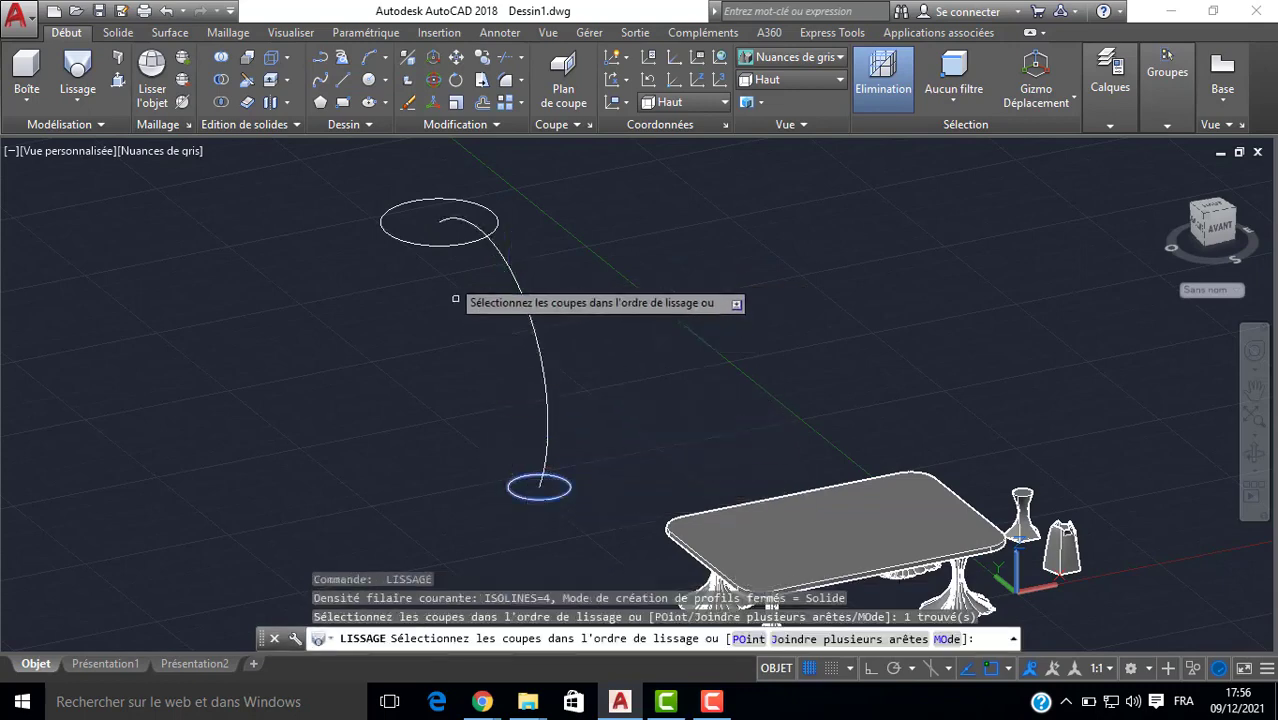
click(444, 245)
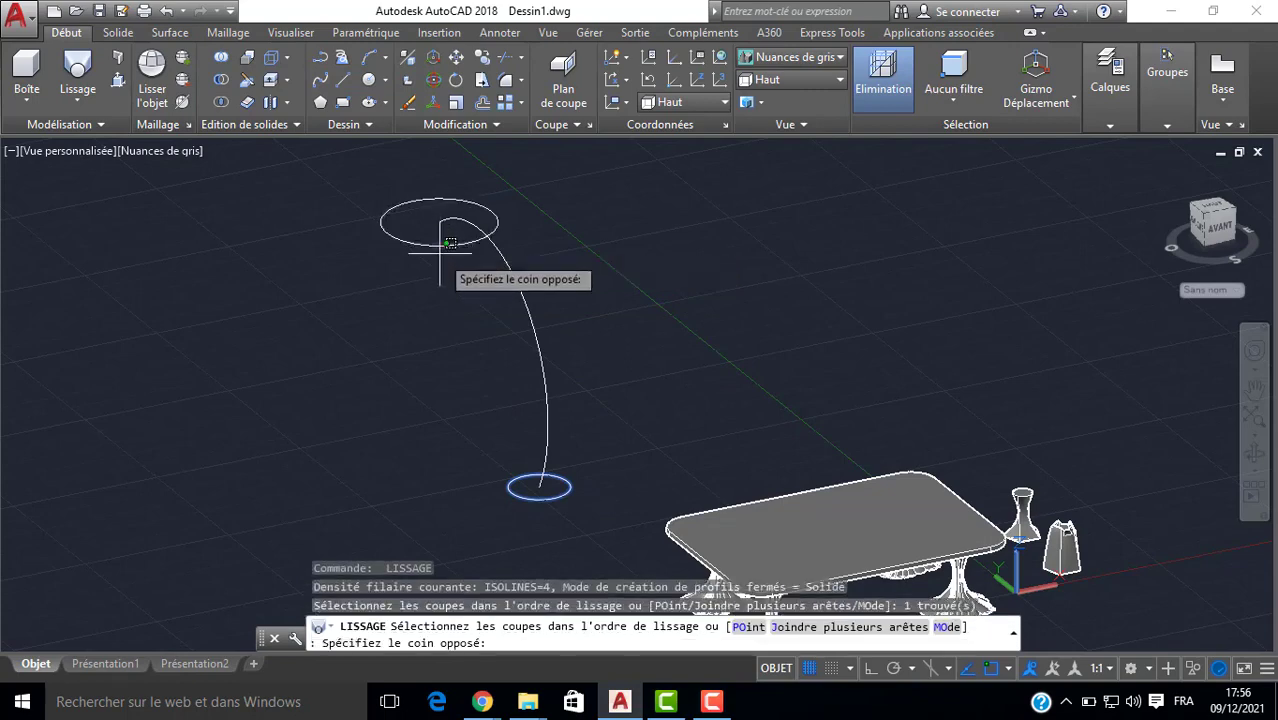
click(439, 251)
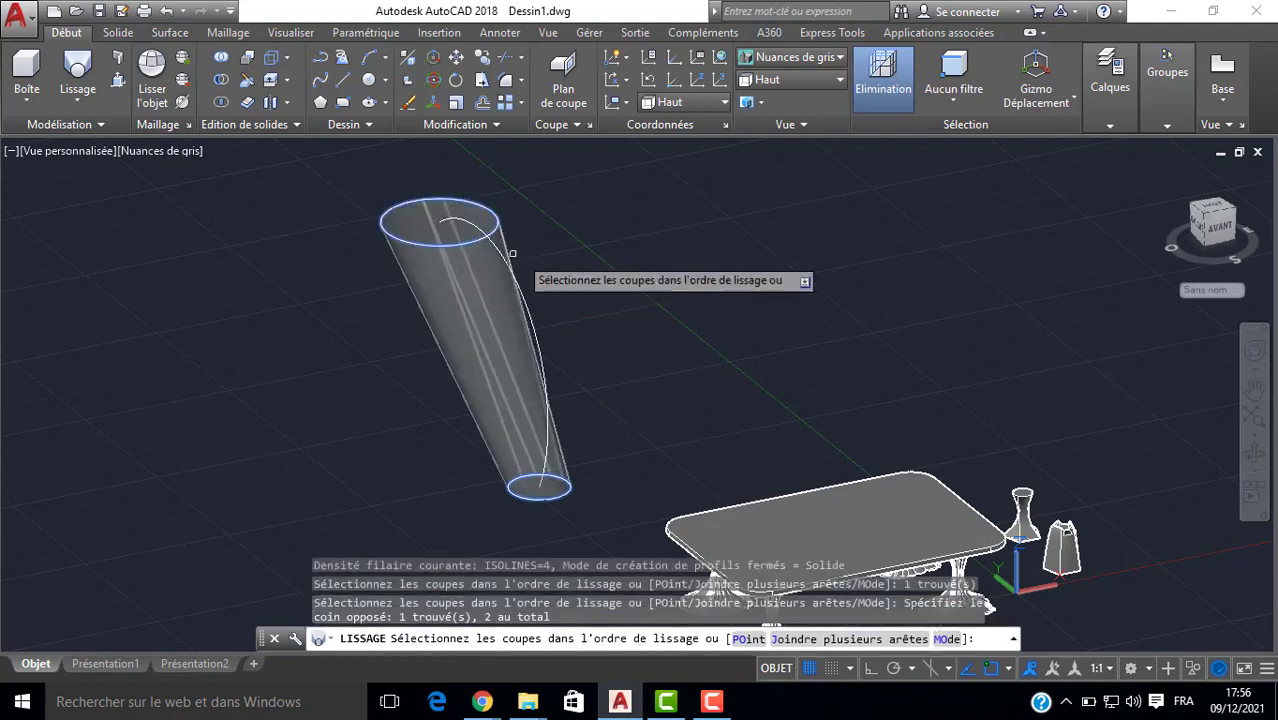
click(534, 326)
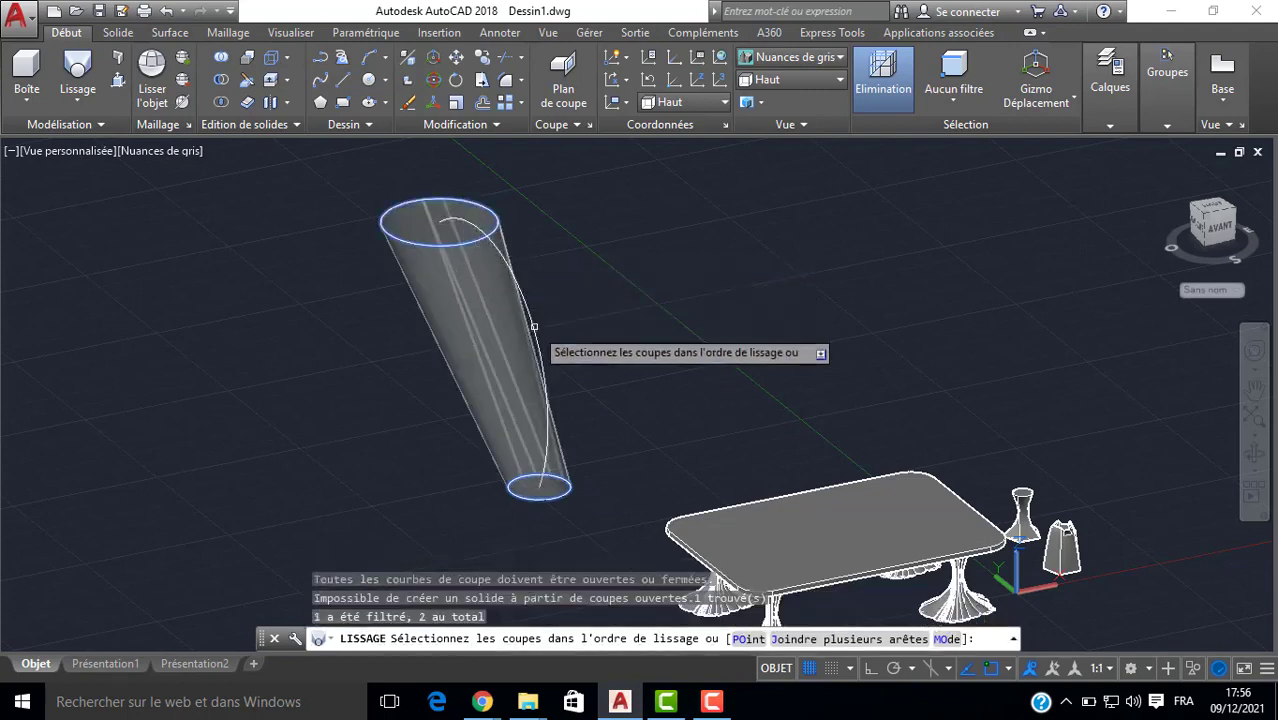
key(Return)
key(Down)
key(Down)
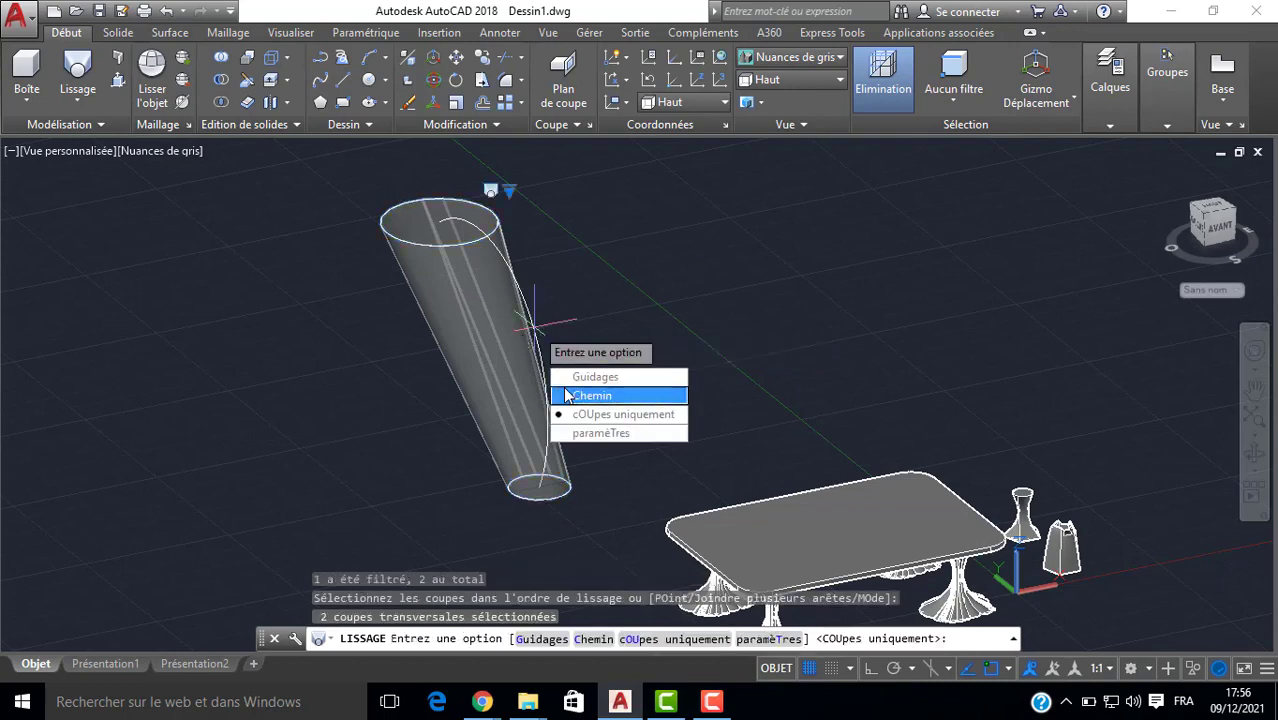
key(Return)
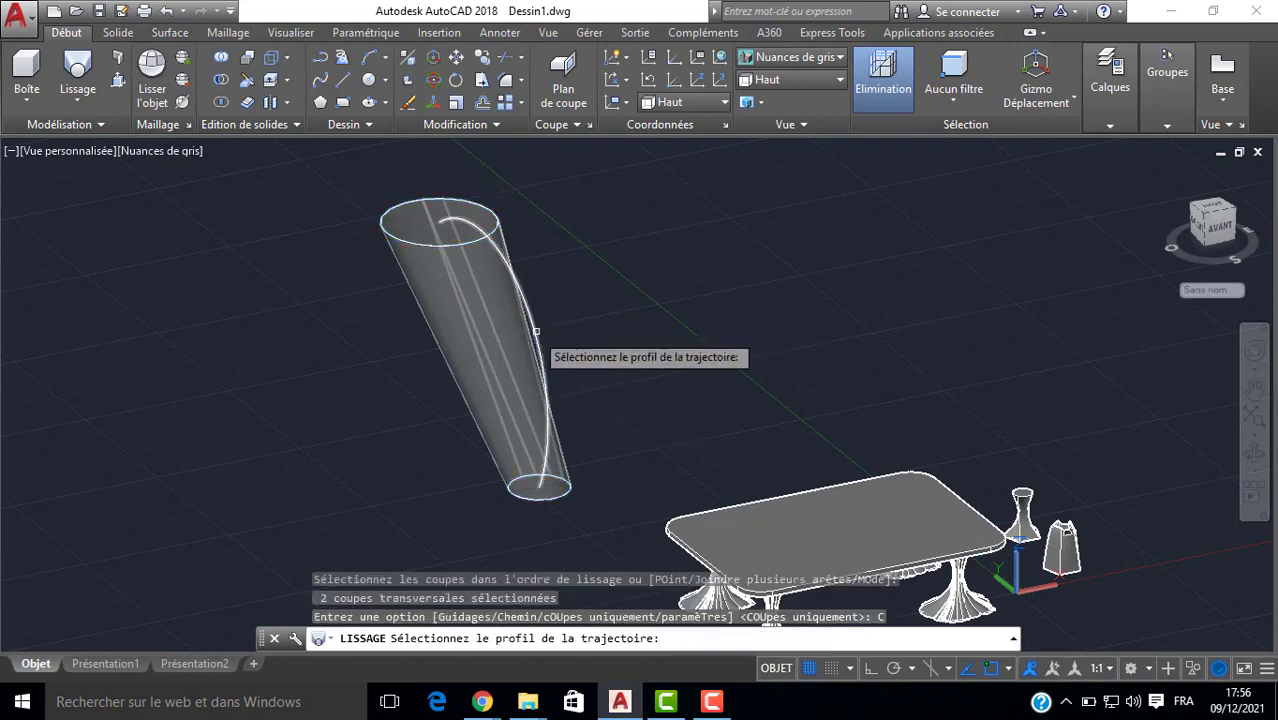
click(538, 345)
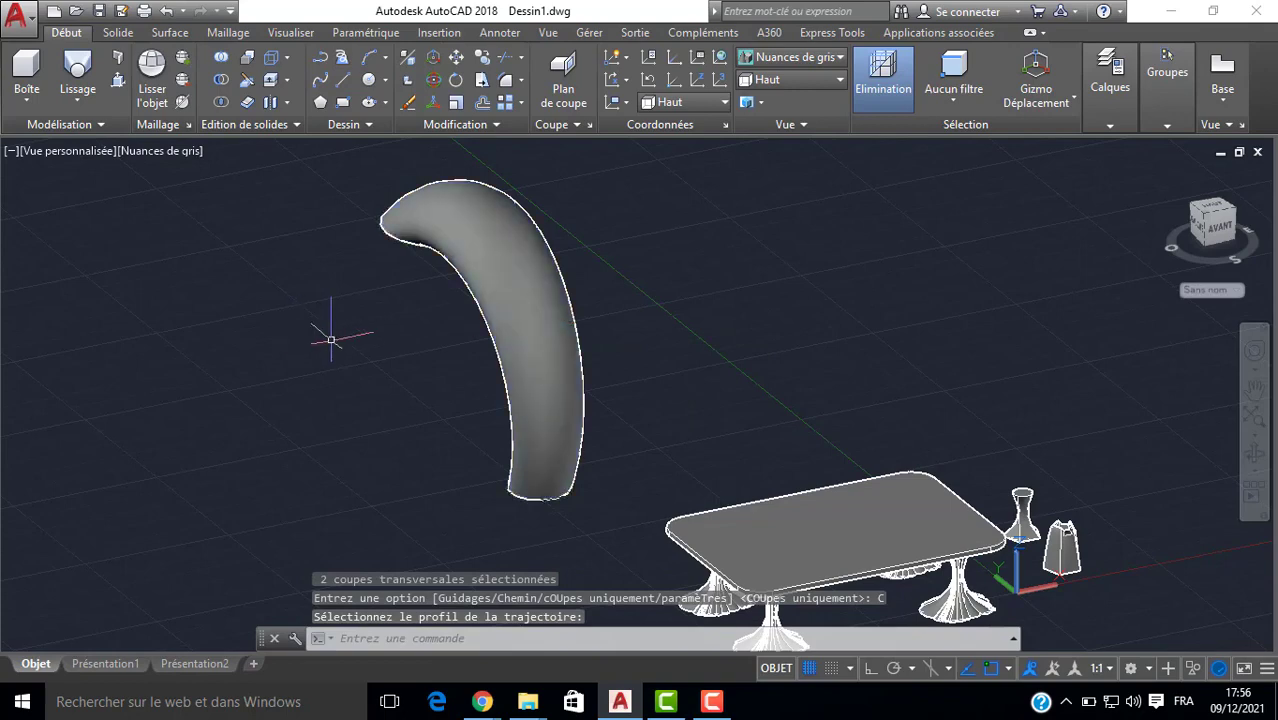
Examine the curved lofted solid and its two circular end faces from the side and from below.
shift+middle_drag(345, 350, 491, 320)
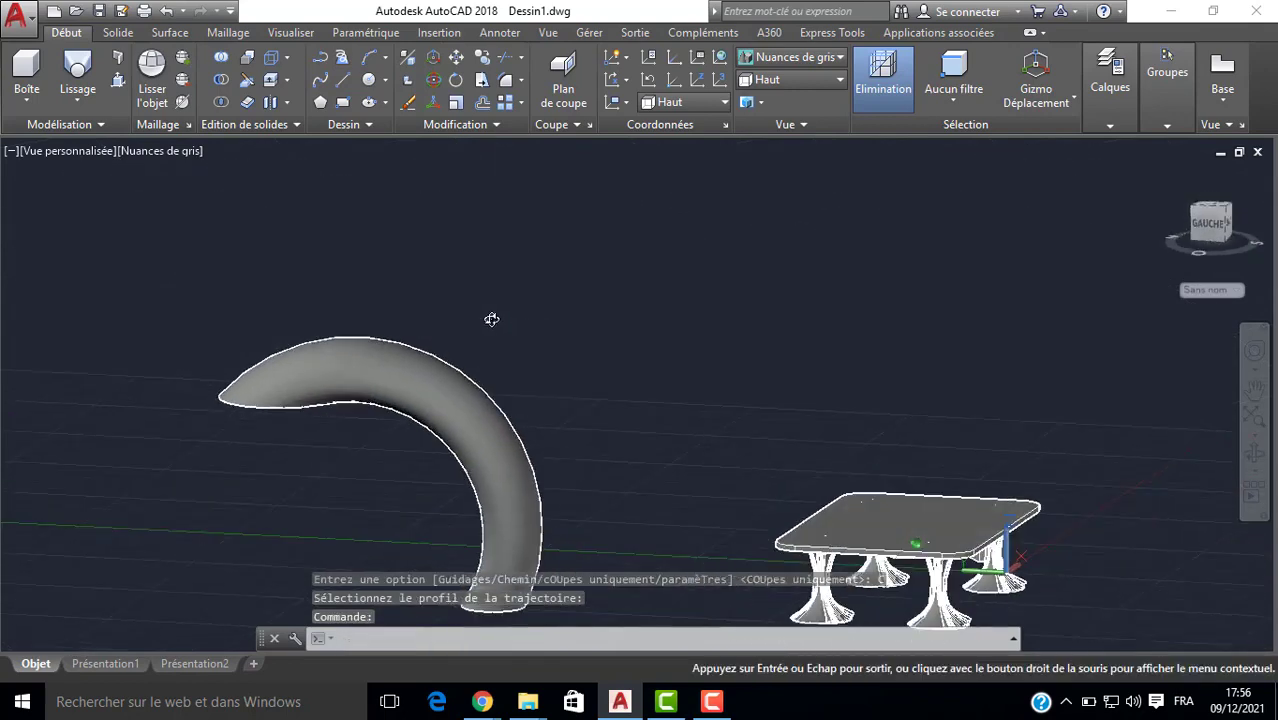
scroll(476, 363, down, 5)
shift+middle_drag(436, 455, 410, 452)
scroll(410, 445, up, 2)
scroll(441, 406, up, 3)
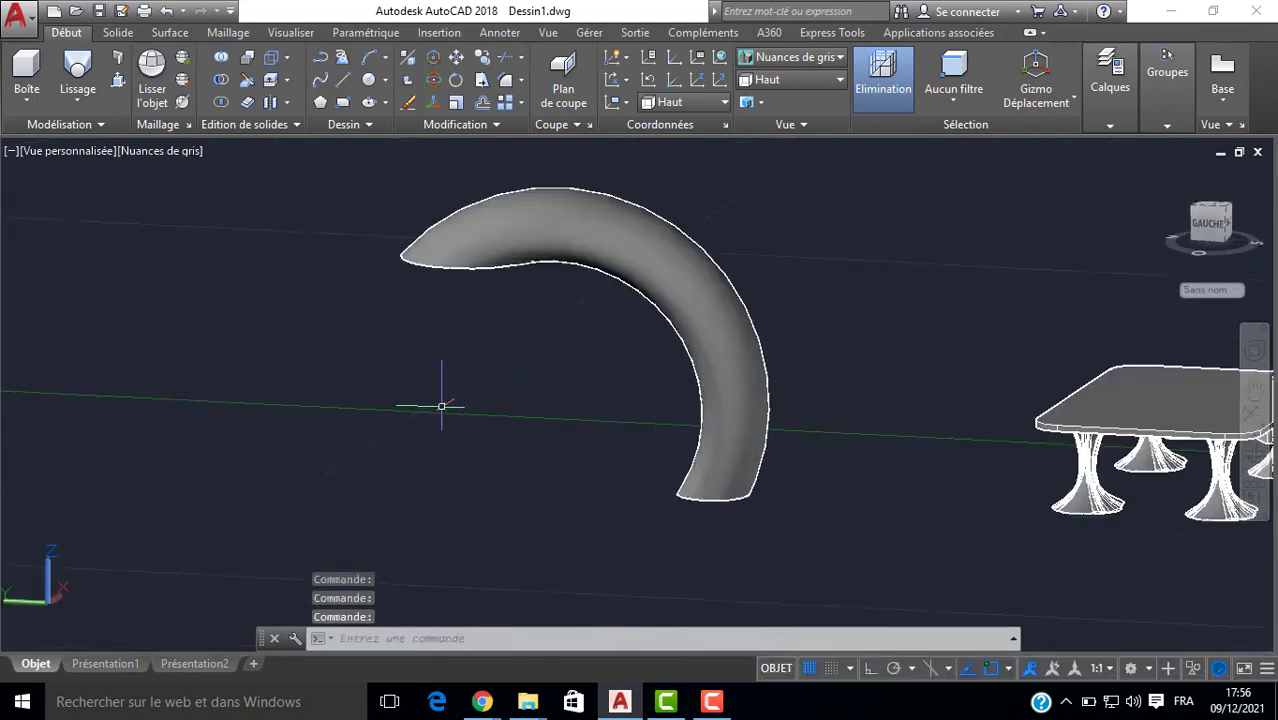
shift+middle_drag(347, 365, 542, 314)
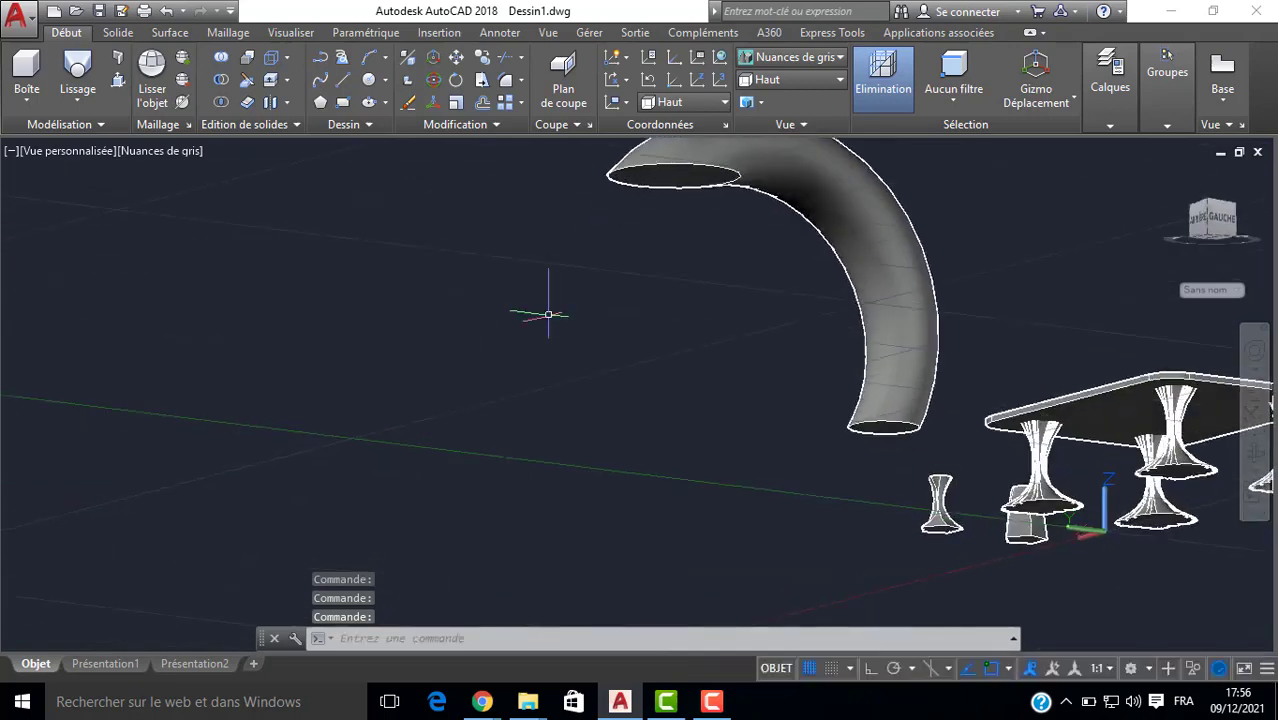
middle_drag(685, 274, 650, 290)
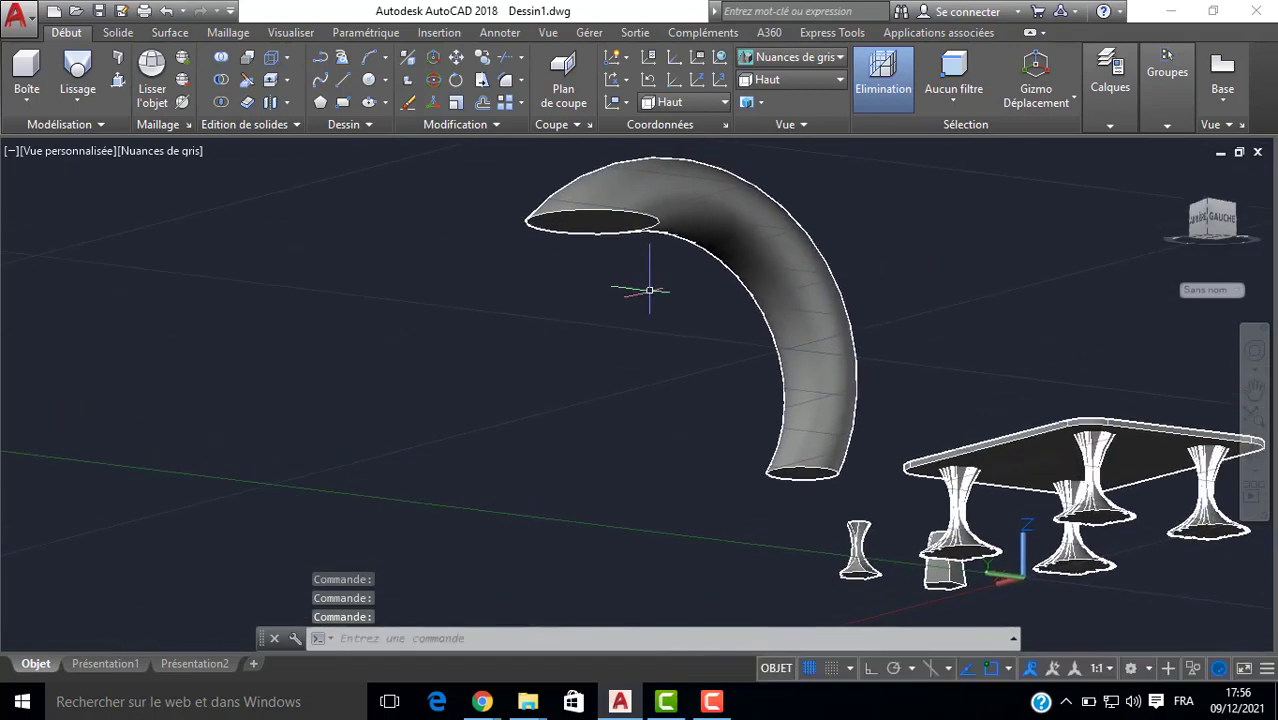
shift+middle_drag(737, 317, 620, 366)
scroll(676, 347, down, 2)
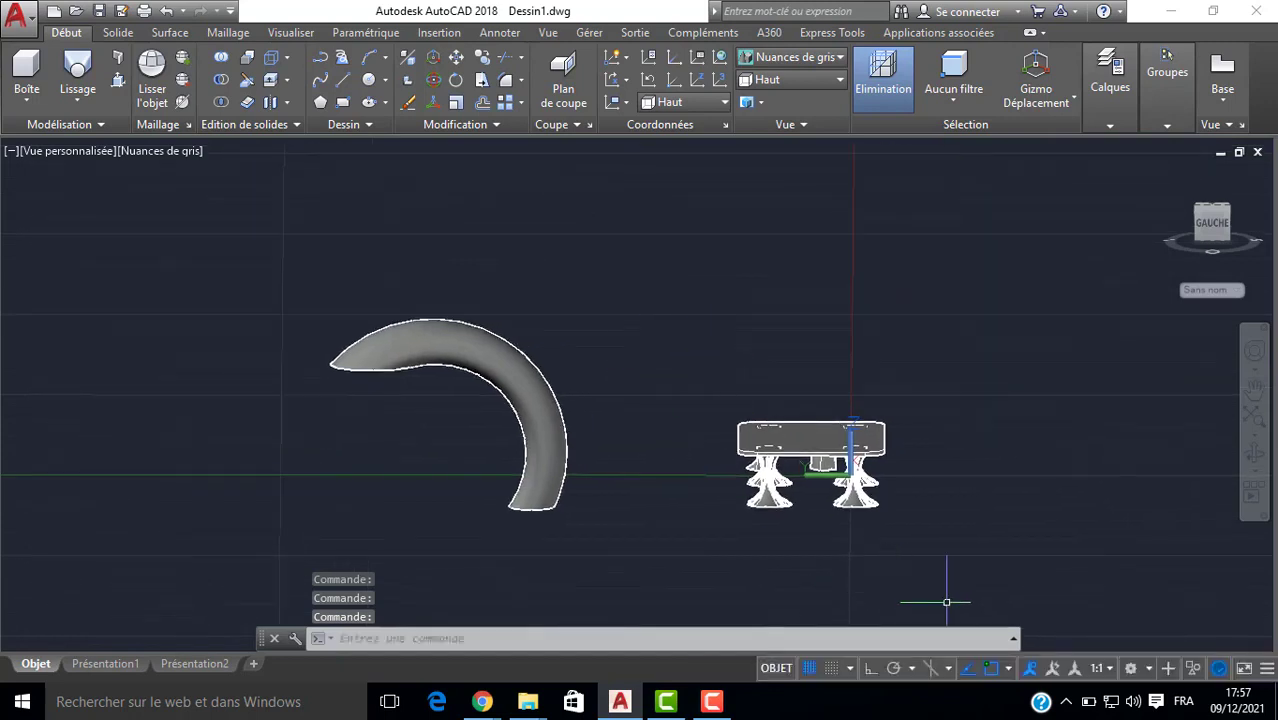